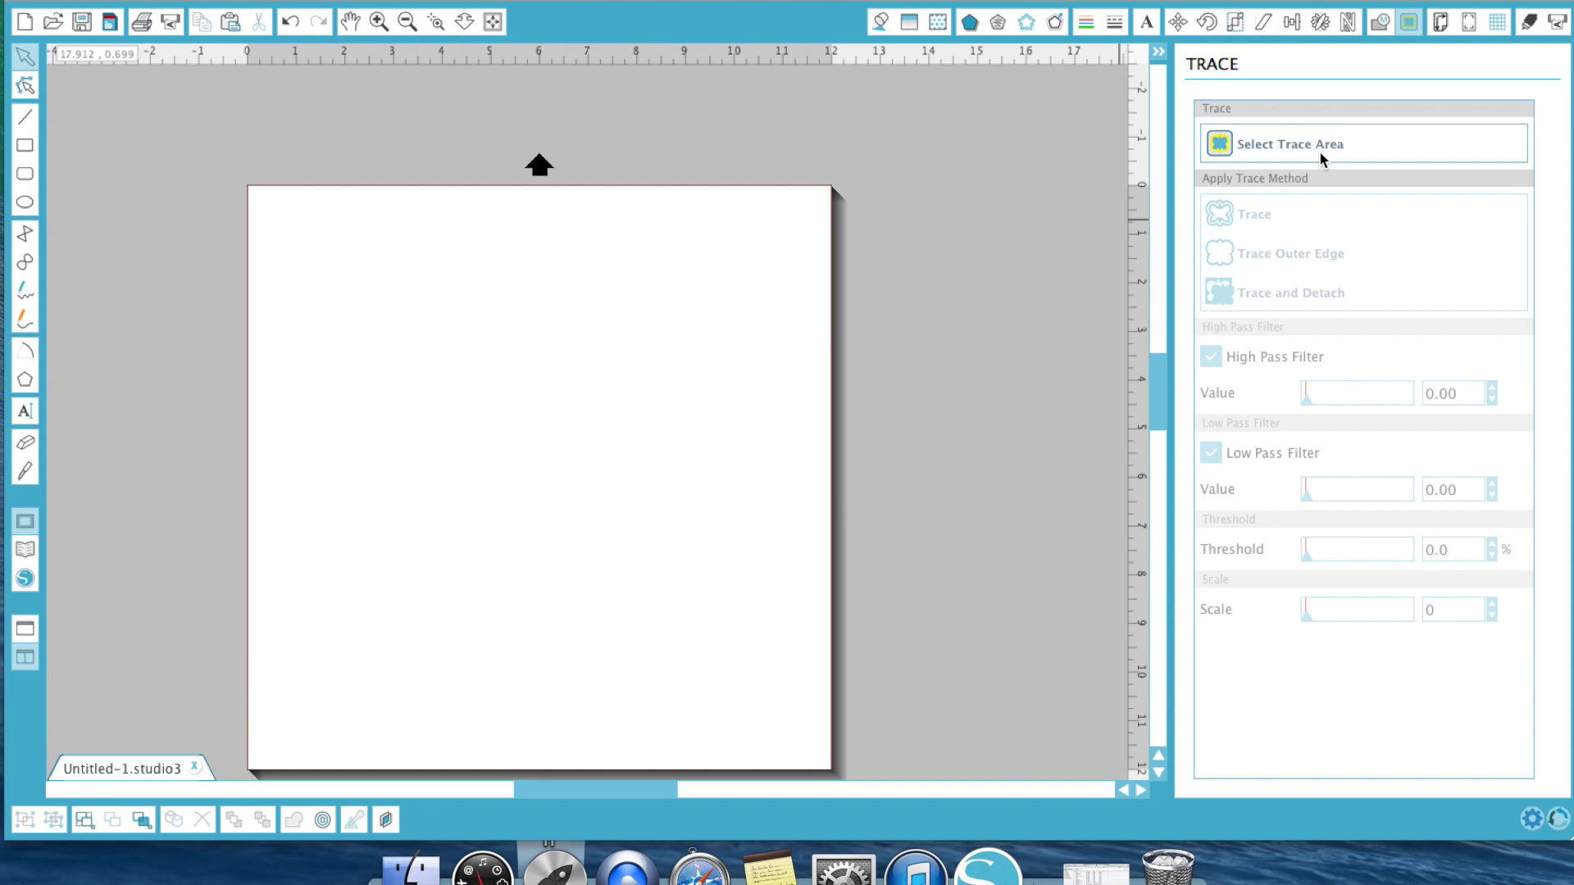
# Step: Place the Alice design from the Library on the page and zoom in on it
pyautogui.click(27, 551)
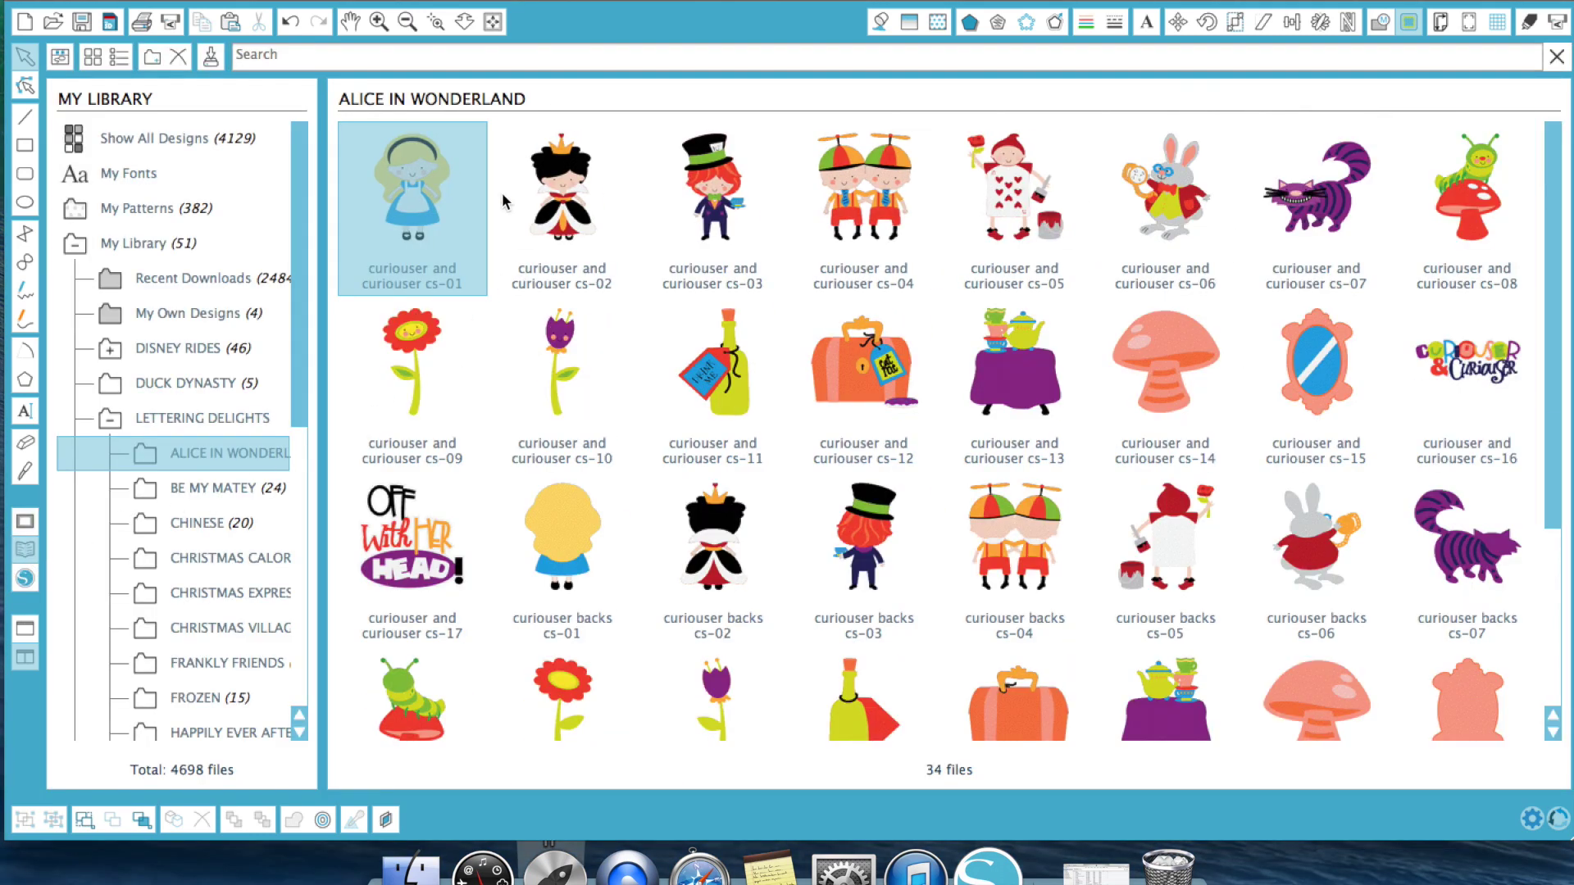
pyautogui.doubleClick(407, 195)
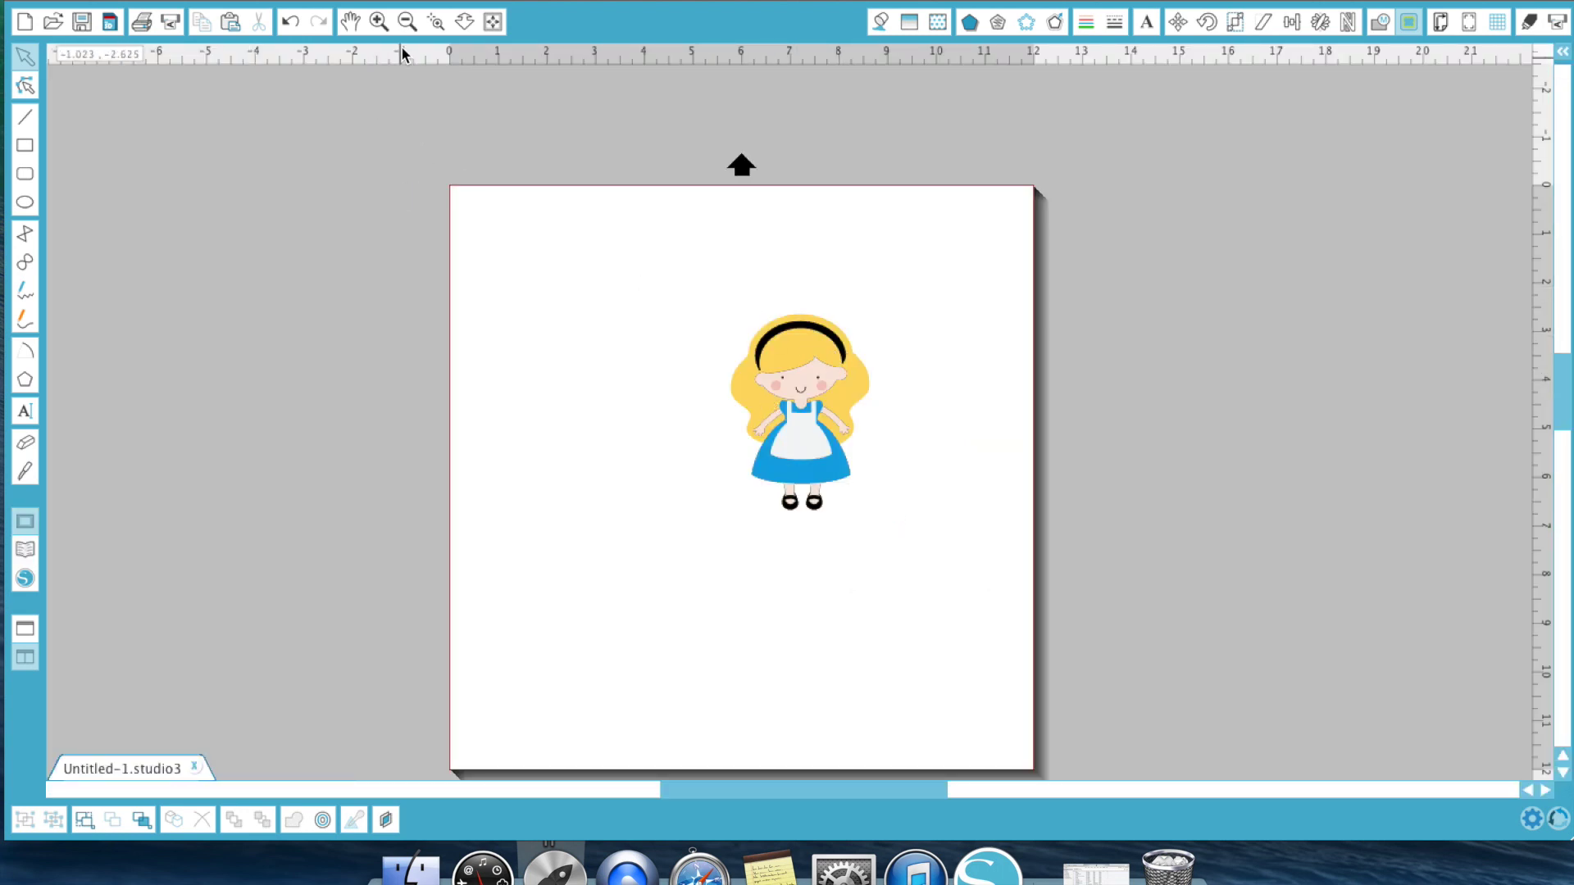
pyautogui.click(382, 25)
pyautogui.click(383, 24)
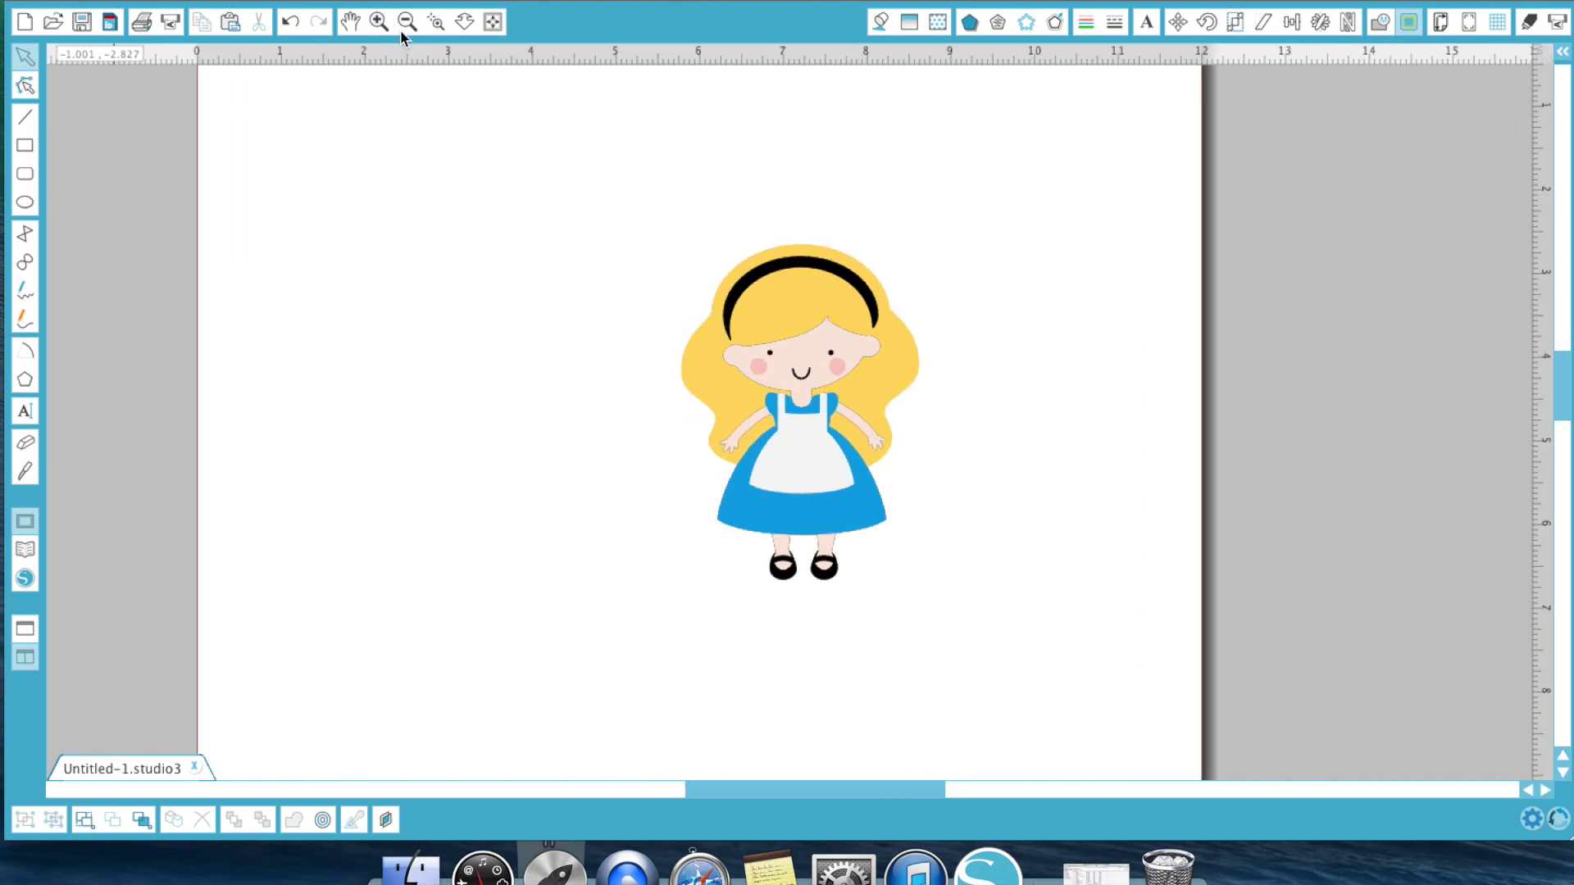
# Step: Pull apart the Alice layers: hair, headband, body, black silhouette and blue dress
pyautogui.moveTo(816, 243); pyautogui.dragTo(418, 230)
pyautogui.click(750, 197)
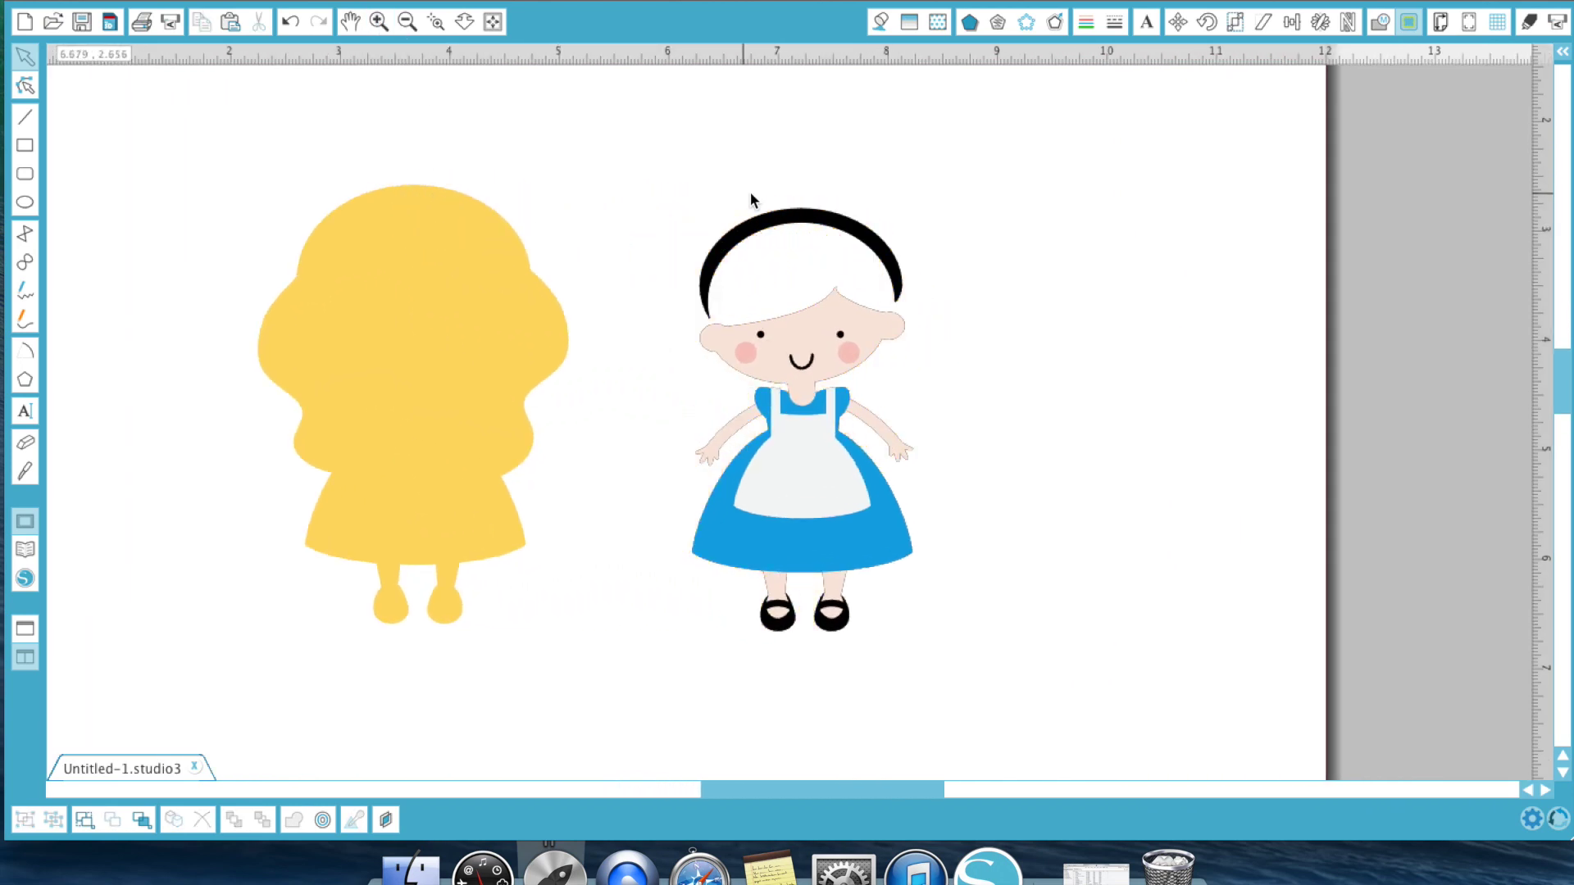
pyautogui.moveTo(783, 221); pyautogui.dragTo(1100, 158)
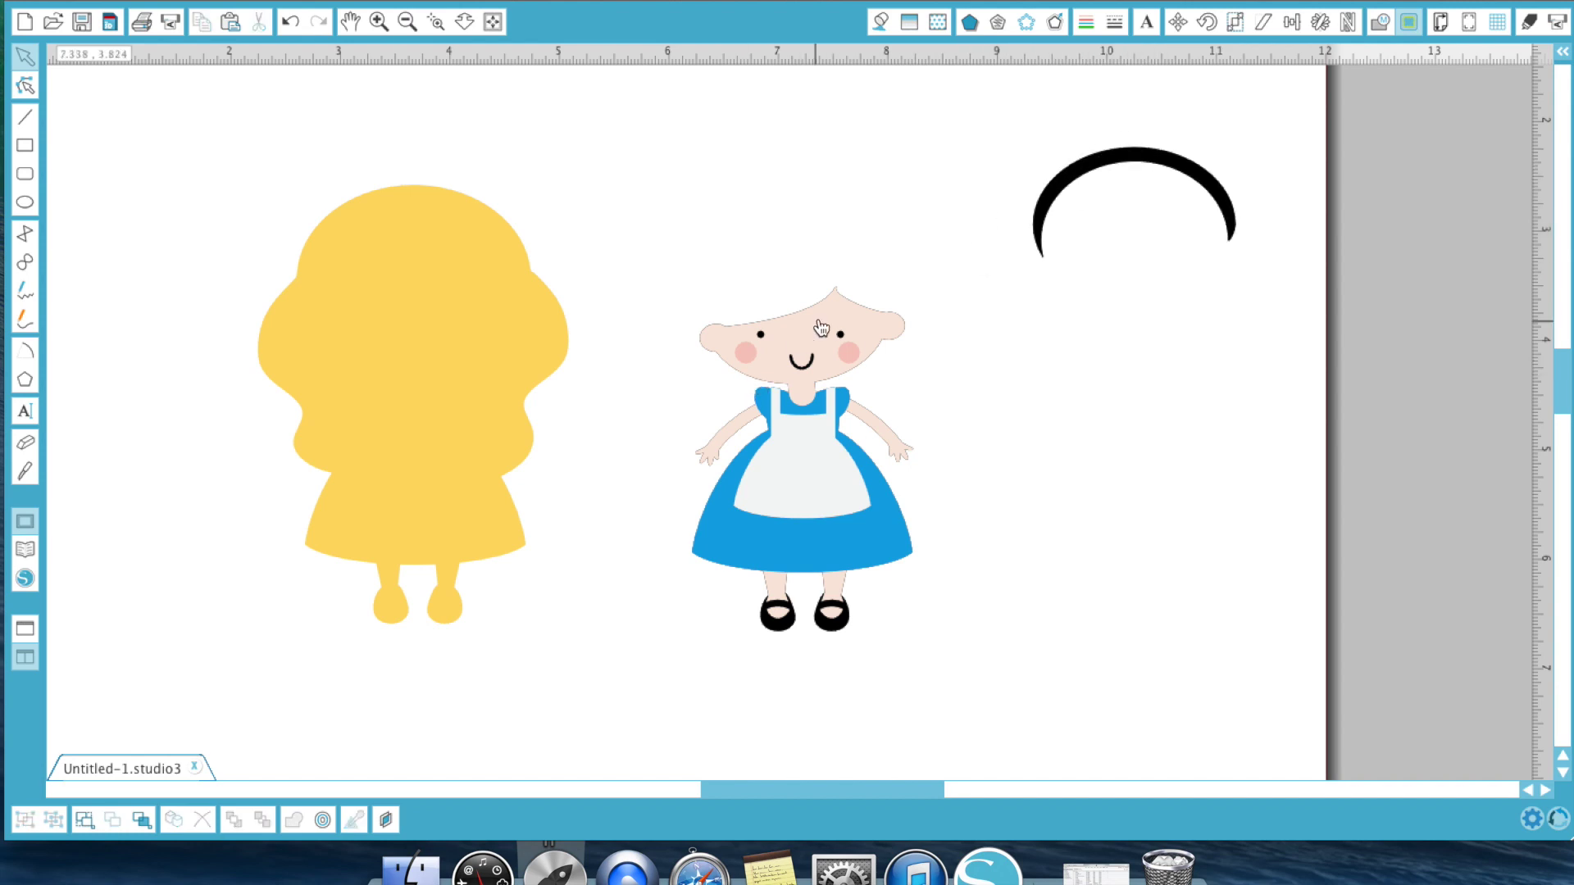
pyautogui.moveTo(821, 328); pyautogui.dragTo(659, 82)
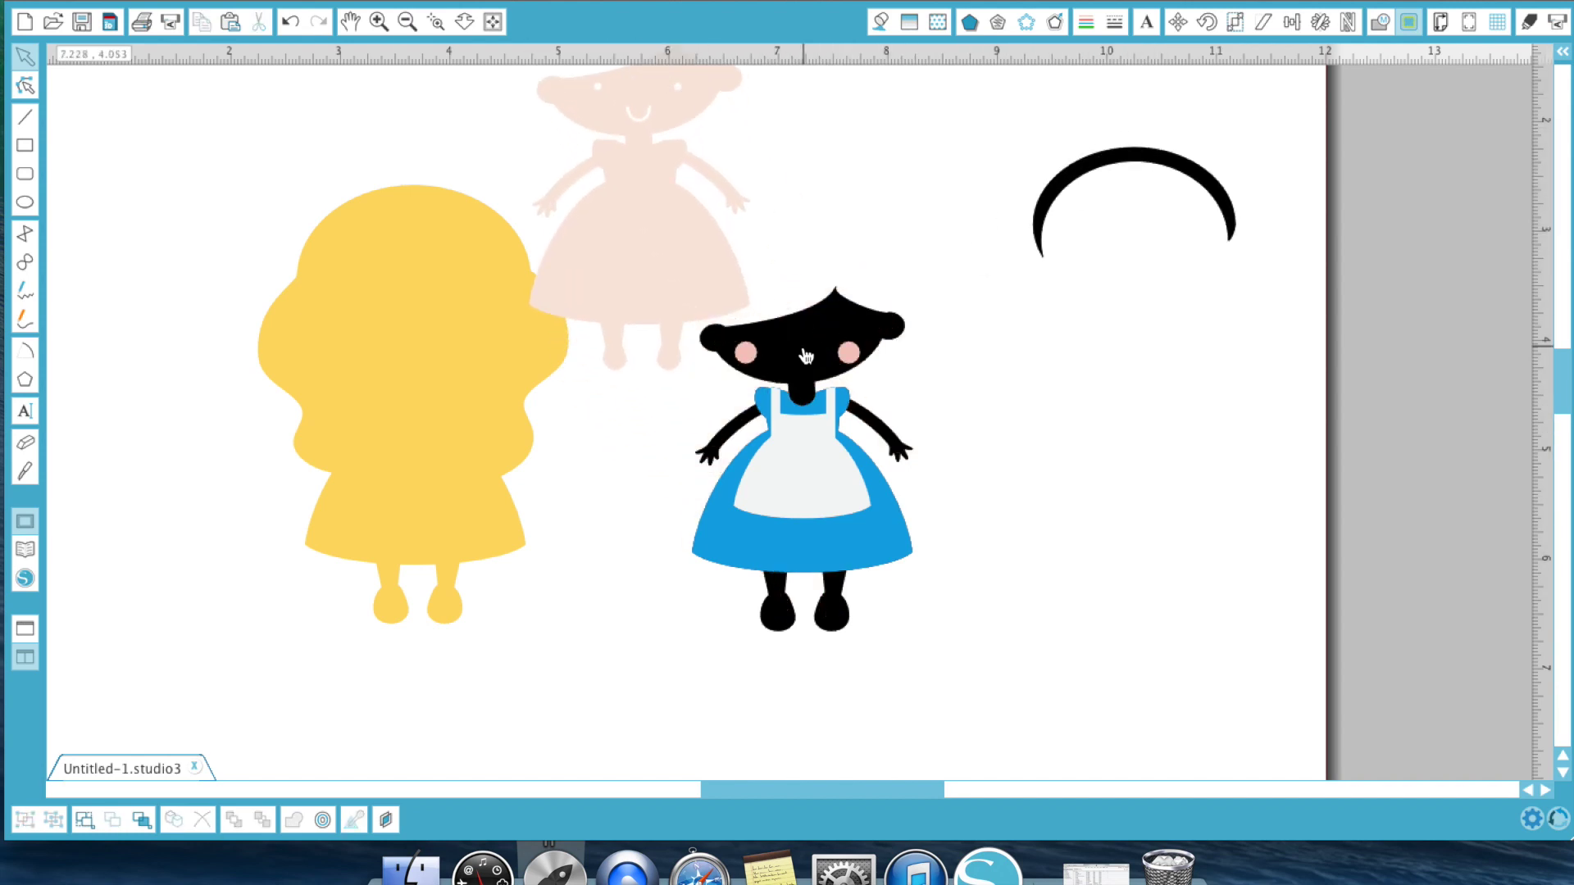
pyautogui.moveTo(805, 356); pyautogui.dragTo(1218, 422)
pyautogui.moveTo(748, 566); pyautogui.dragTo(541, 717)
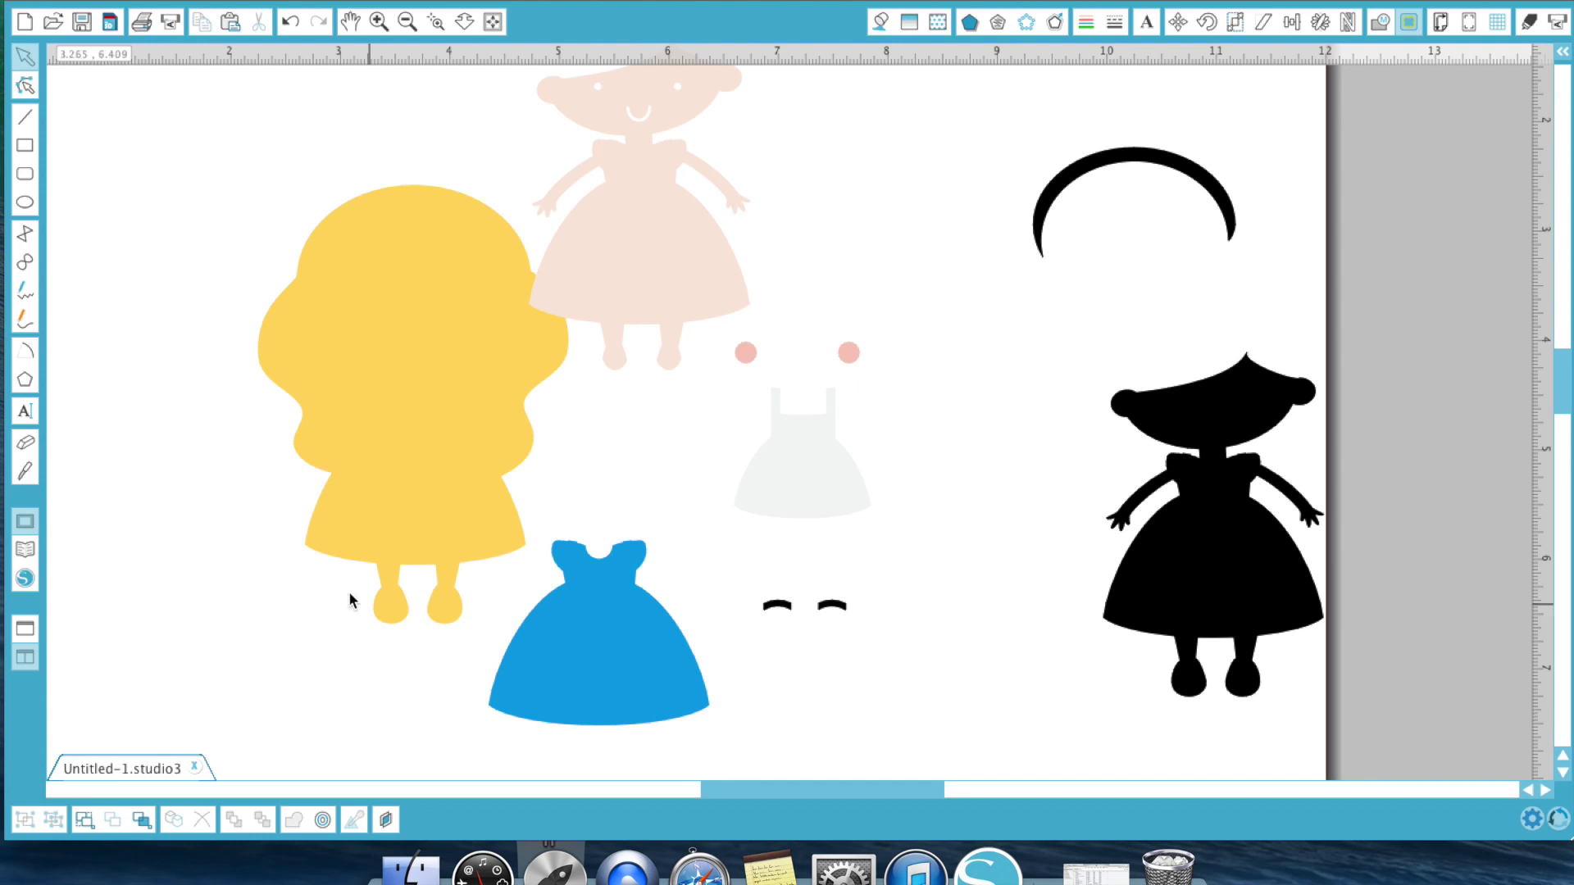
# Step: Zoom out to the whole page and marquee-select all the Alice pieces
pyautogui.click(408, 22)
pyautogui.click(408, 22)
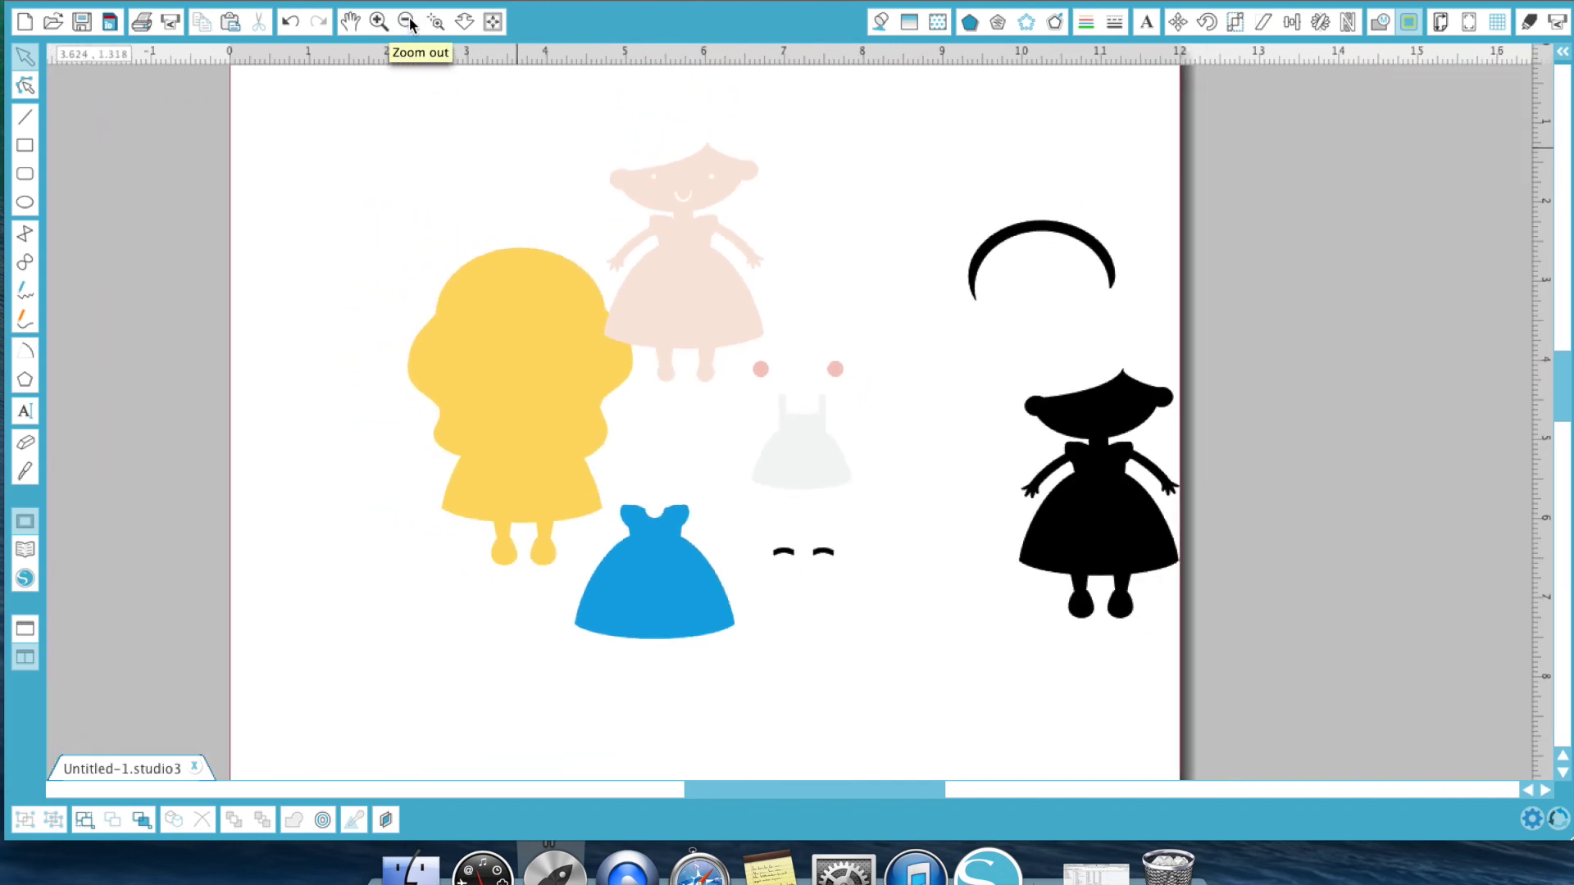
pyautogui.click(429, 150)
pyautogui.moveTo(429, 150); pyautogui.dragTo(1184, 719)
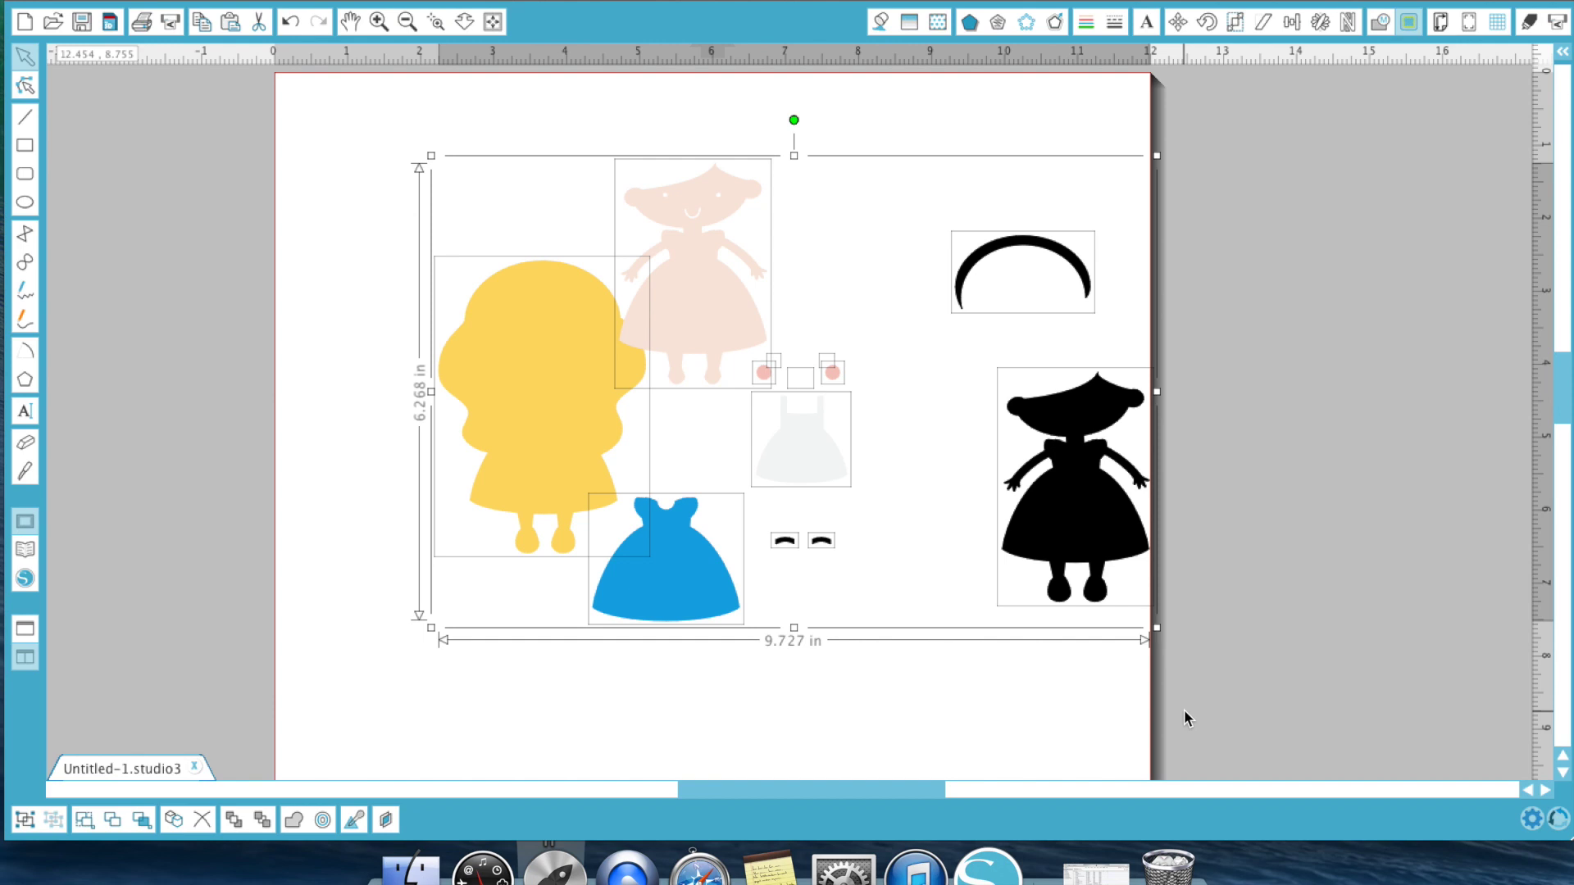
# Step: Delete the Alice pieces and shift the program window aside to expose the desktop
pyautogui.press('Delete')
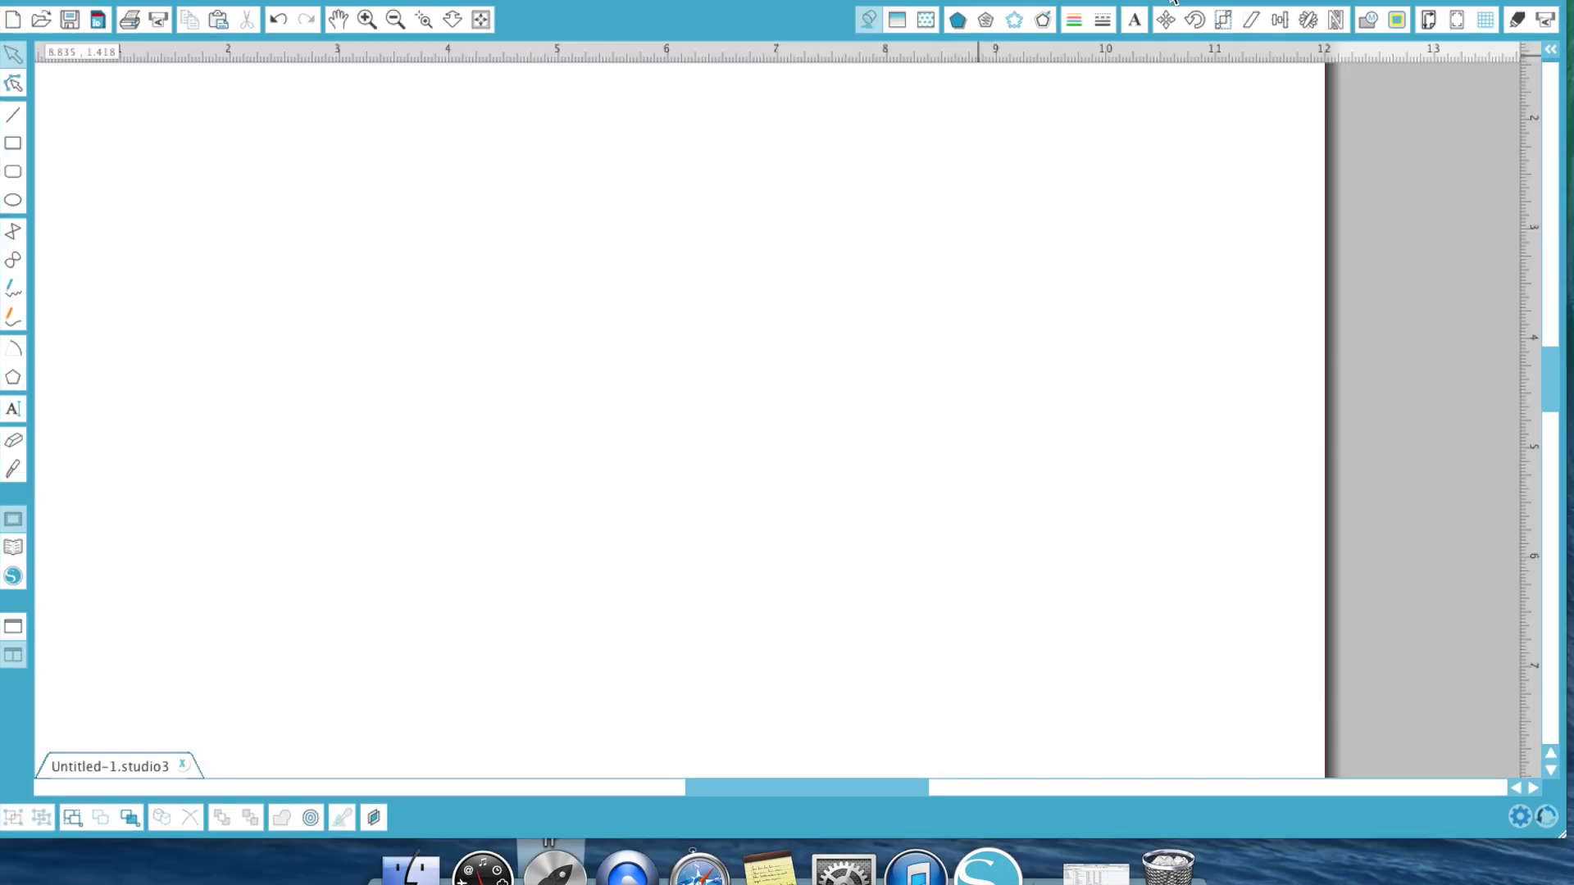
pyautogui.moveTo(1175, 2); pyautogui.dragTo(1156, 1)
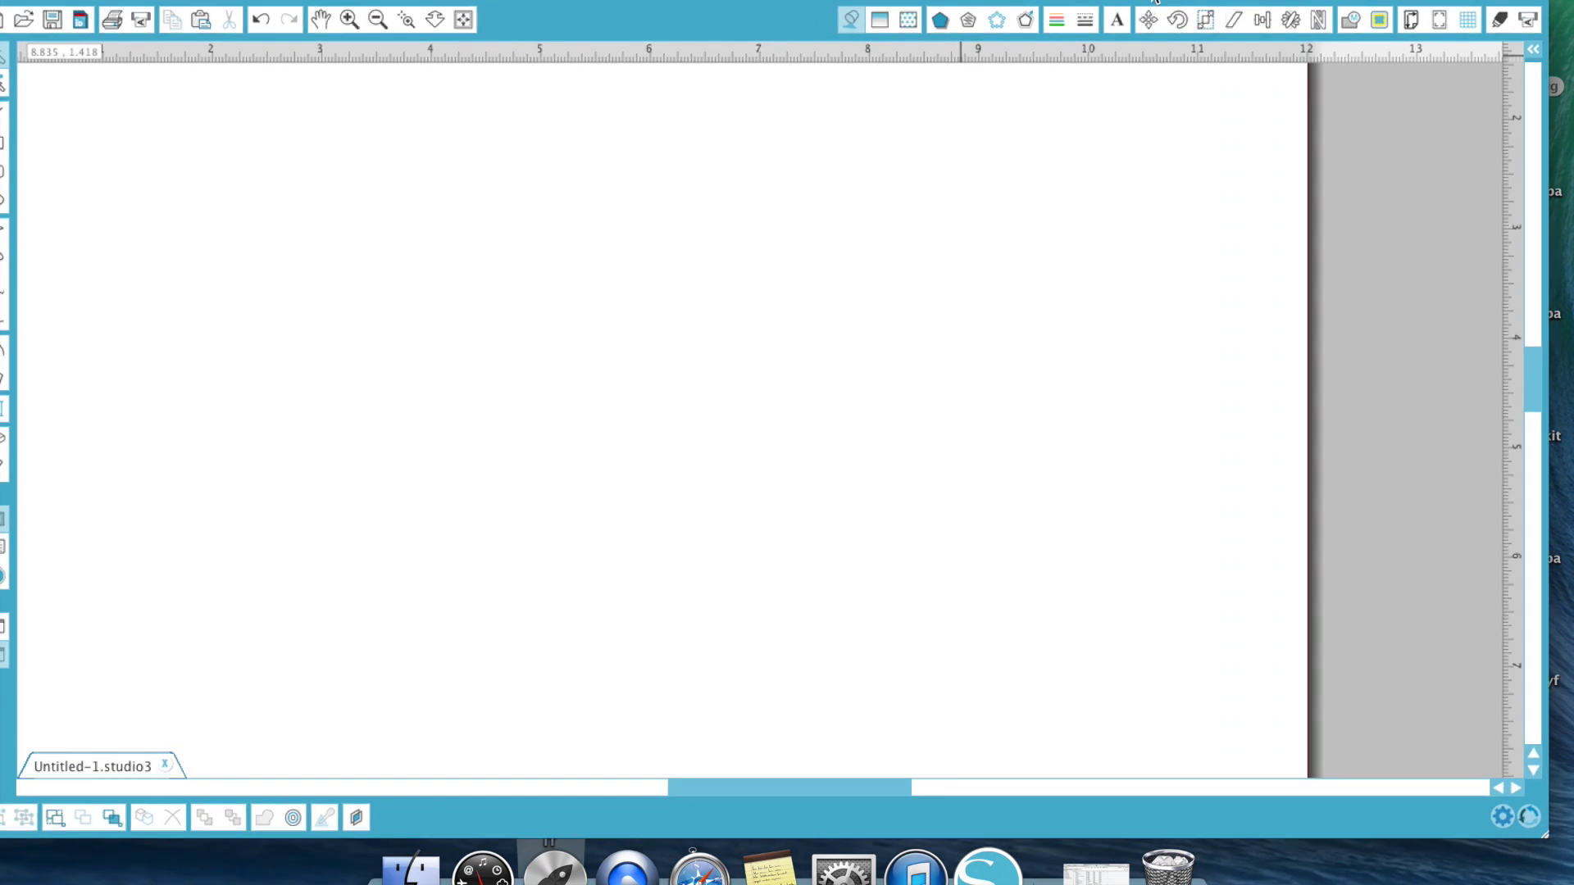
pyautogui.moveTo(1156, 1); pyautogui.dragTo(1103, 12)
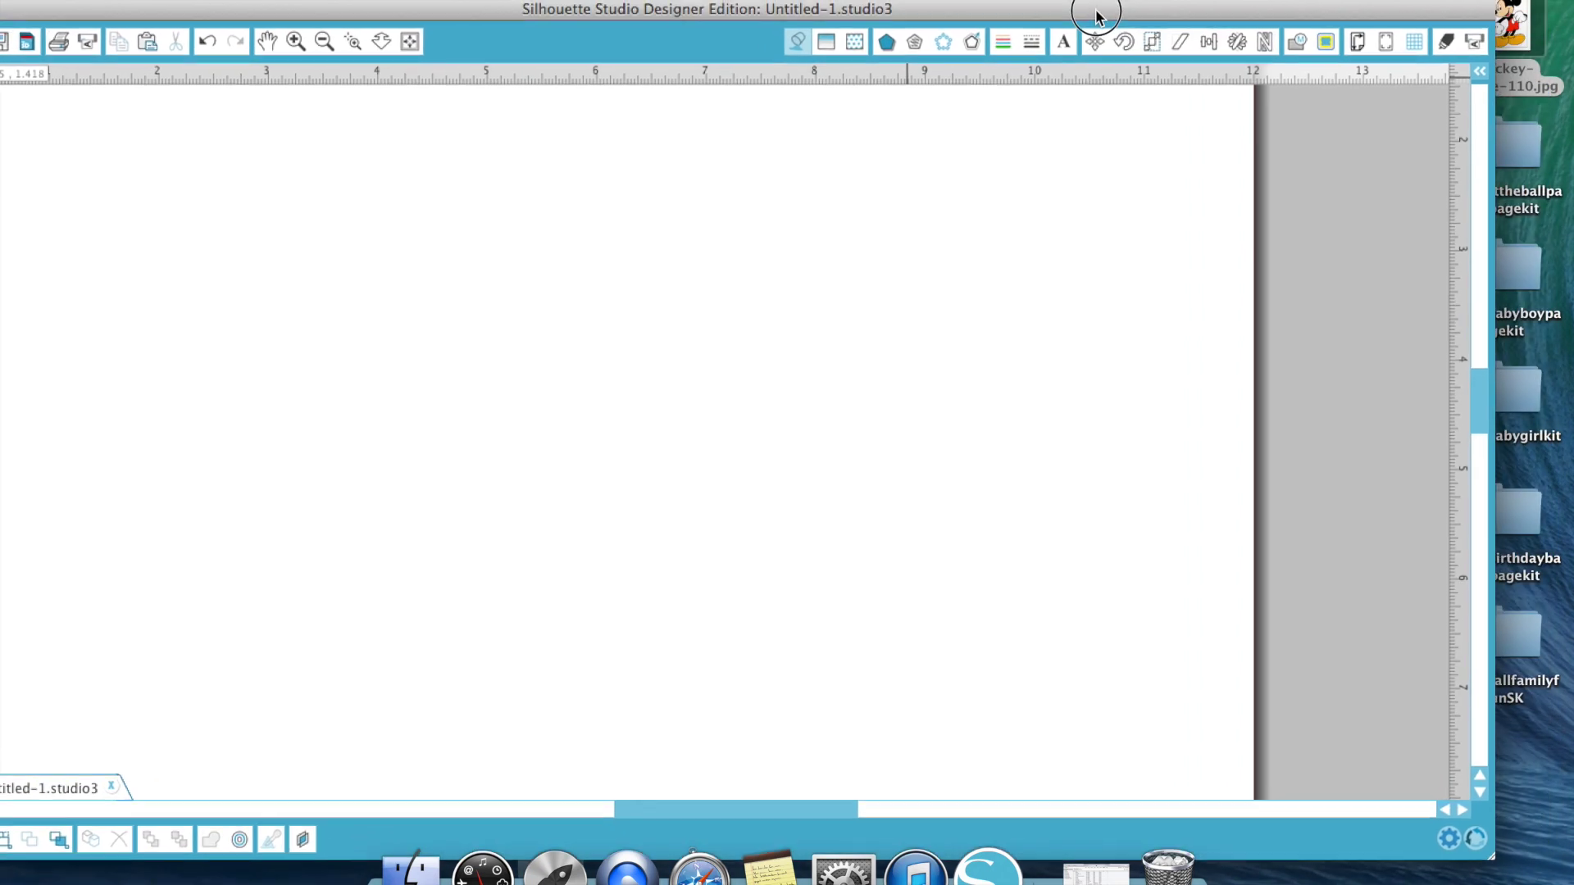
# Step: Bring Mickey-Mouse-110.jpg from the desktop onto the page and position it
pyautogui.moveTo(1521, 28); pyautogui.dragTo(583, 434)
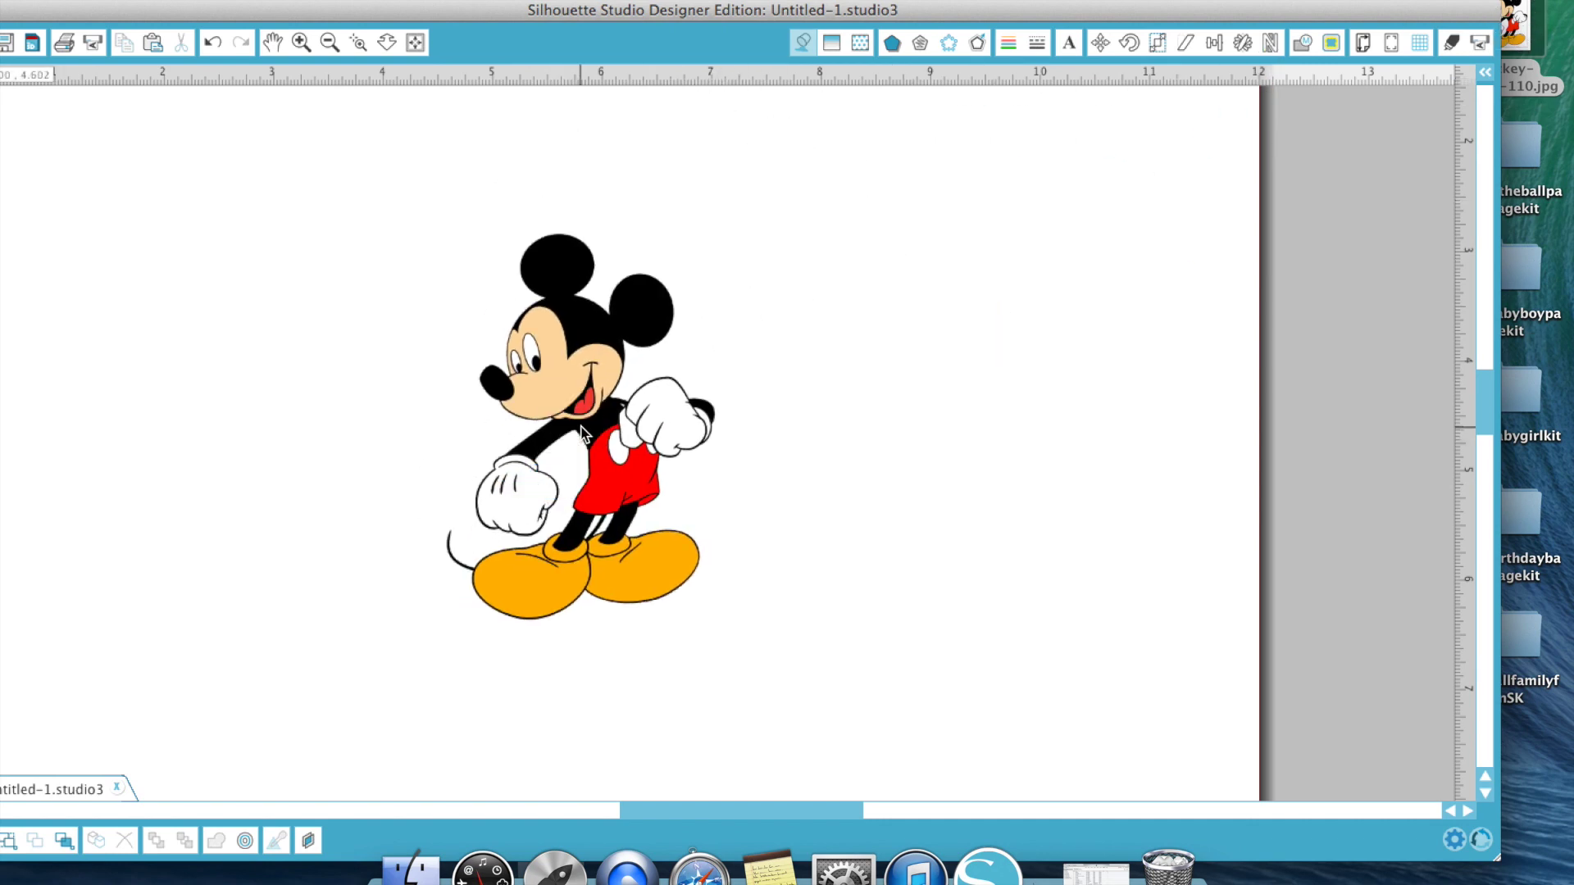
pyautogui.click(582, 434)
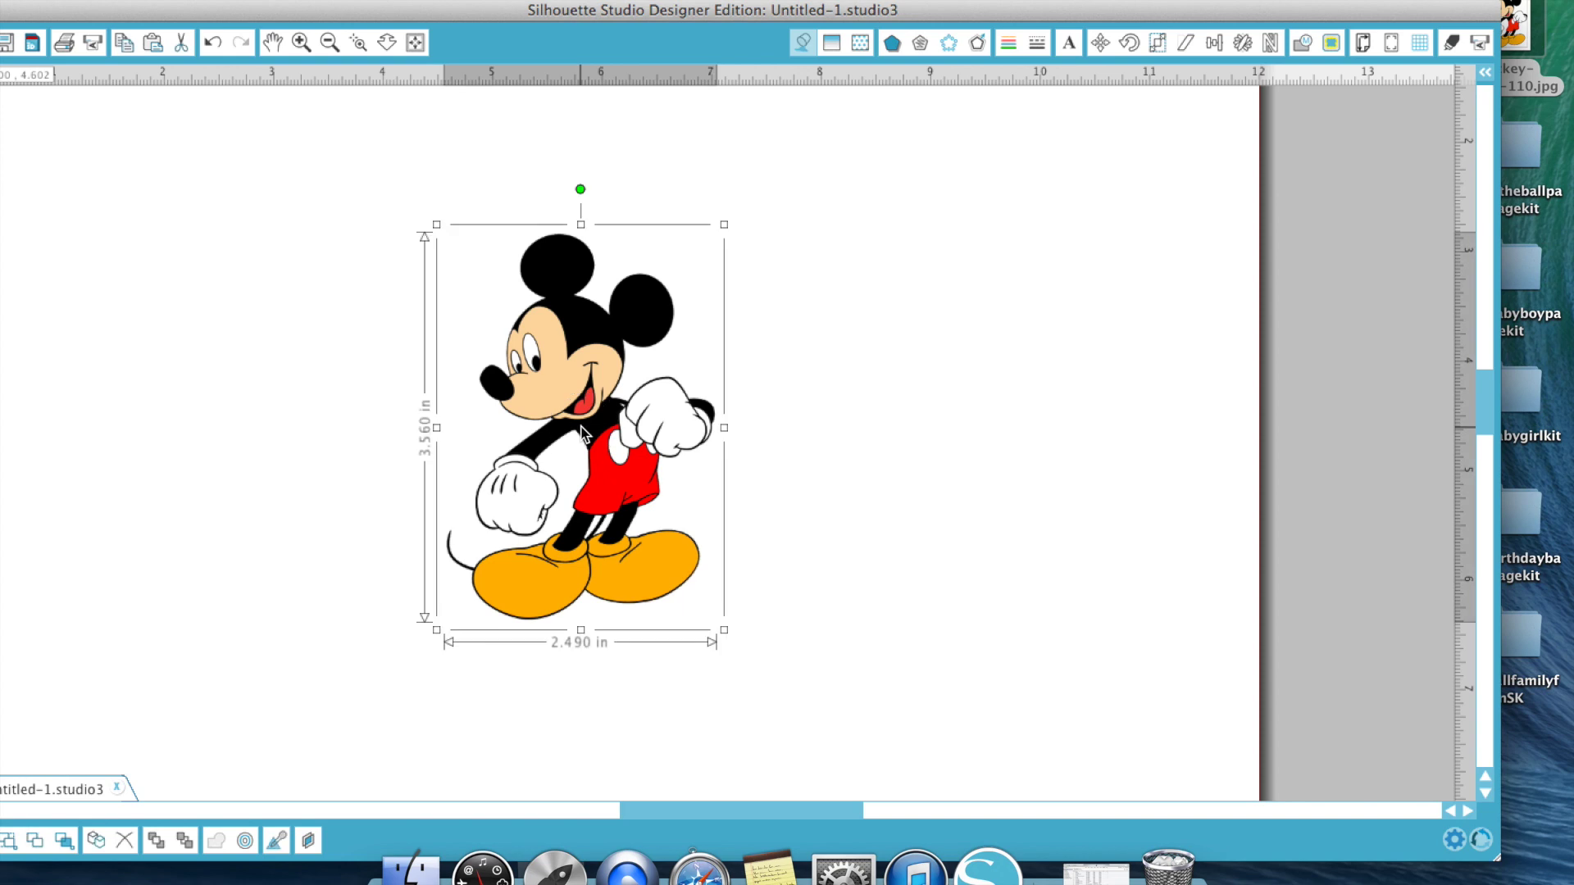
pyautogui.moveTo(582, 435); pyautogui.dragTo(611, 412)
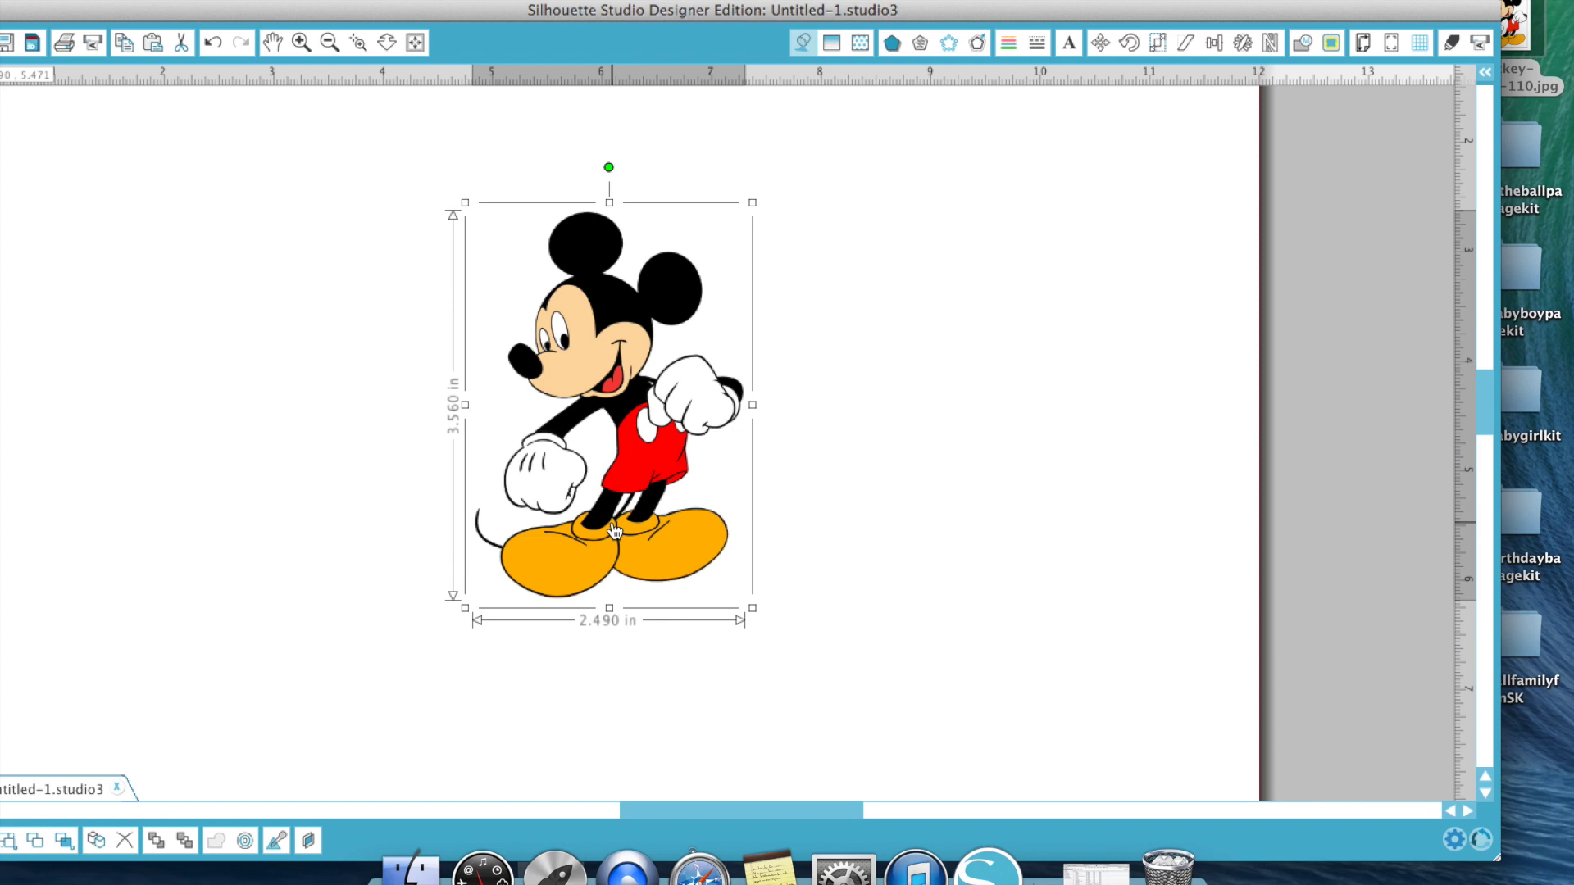
pyautogui.click(895, 353)
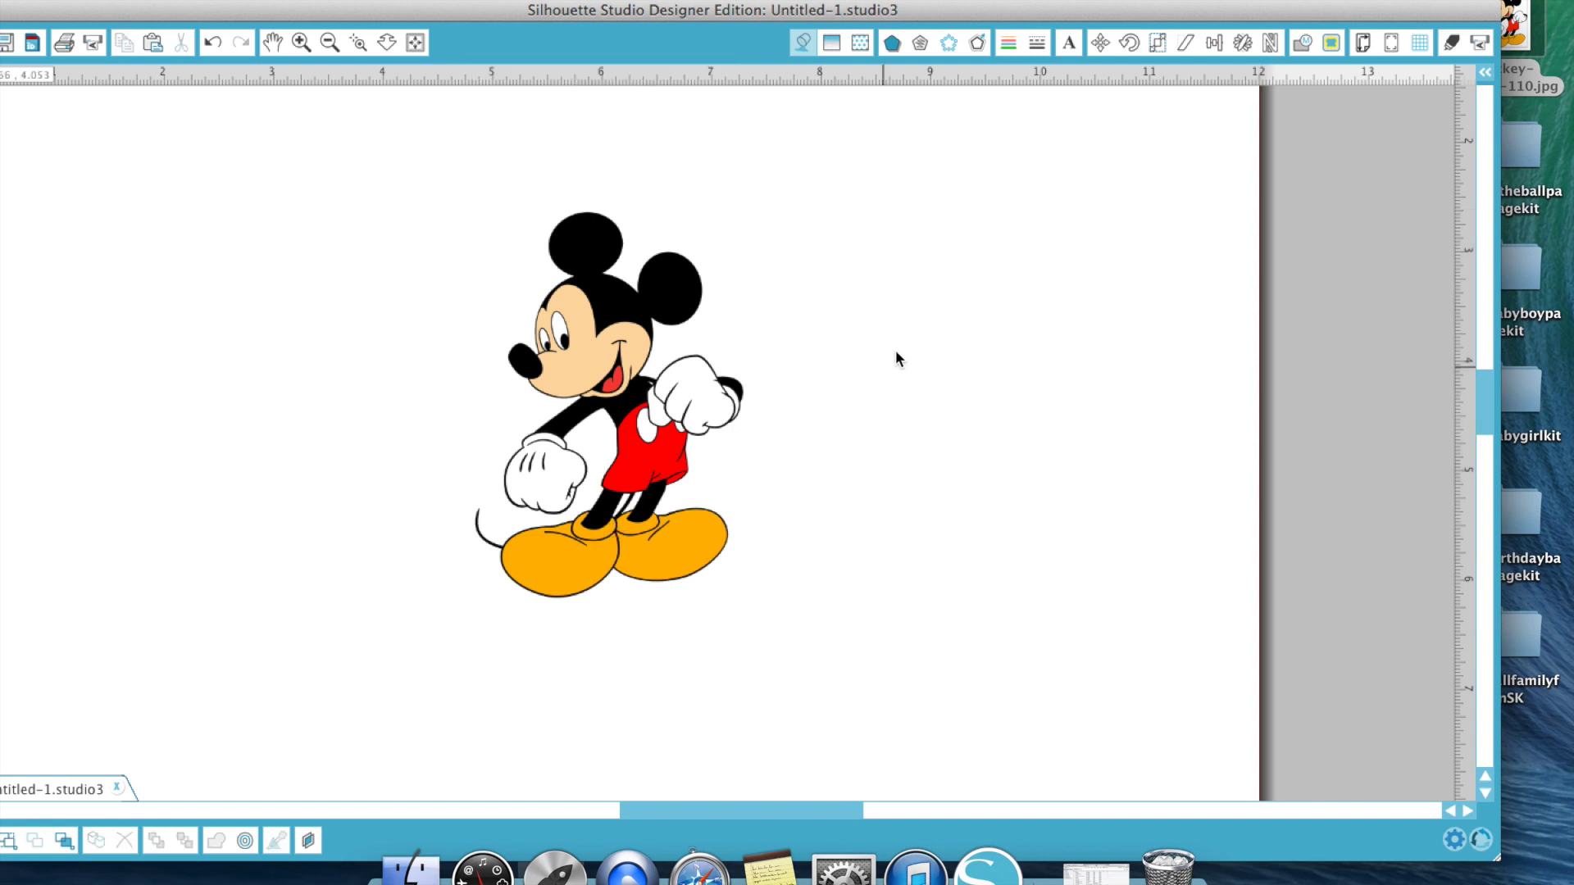
# Step: Mark a trace area around the Mickey image, undoing a mistaken first attempt
pyautogui.click(1331, 43)
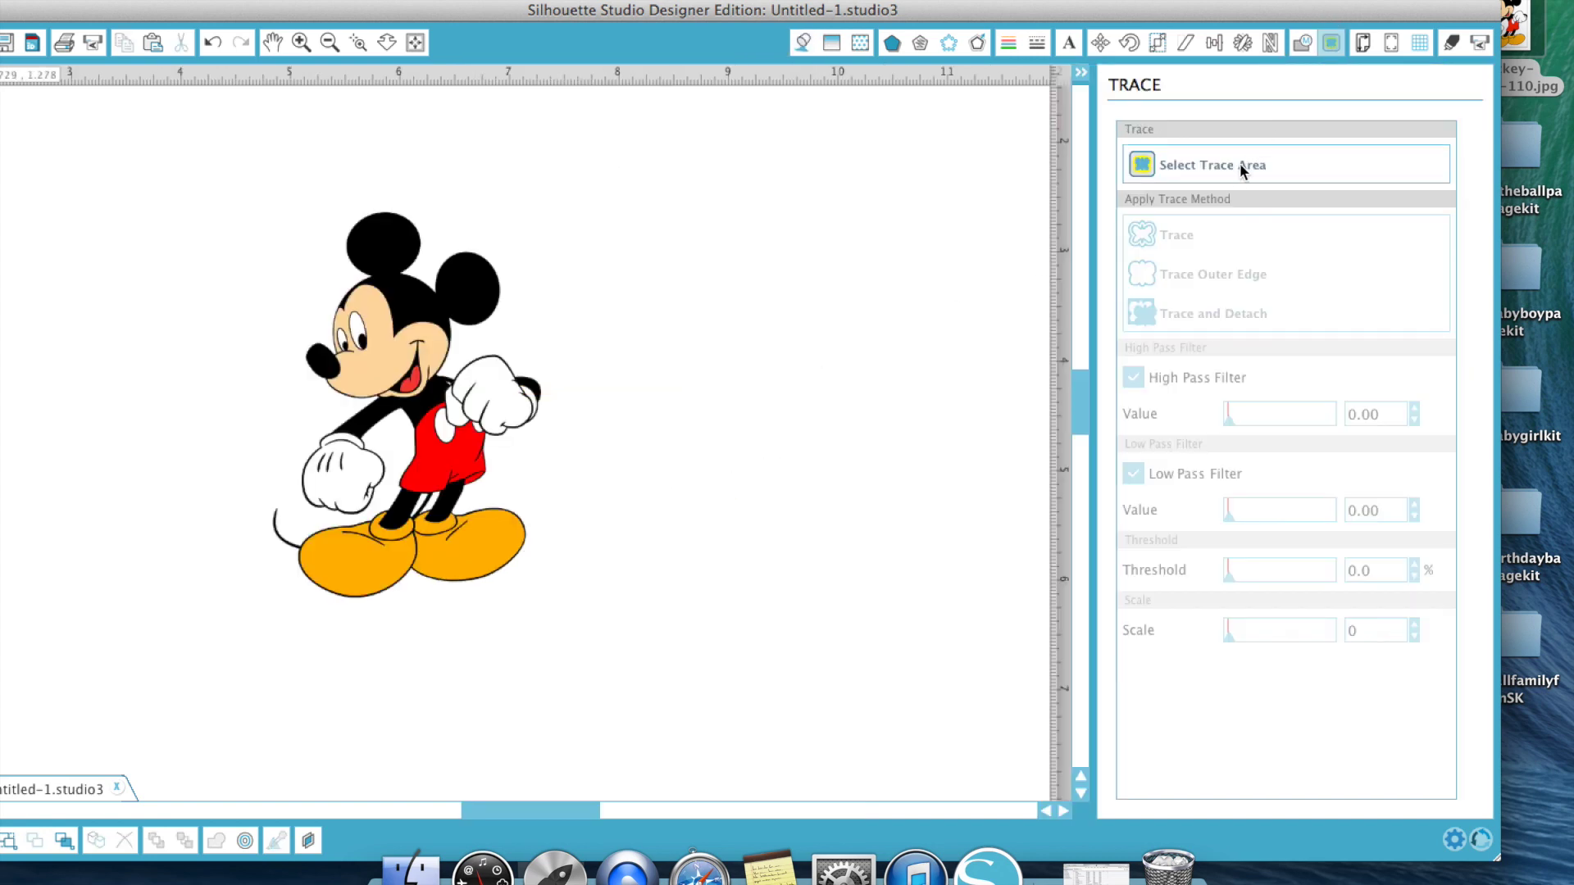
pyautogui.click(1237, 173)
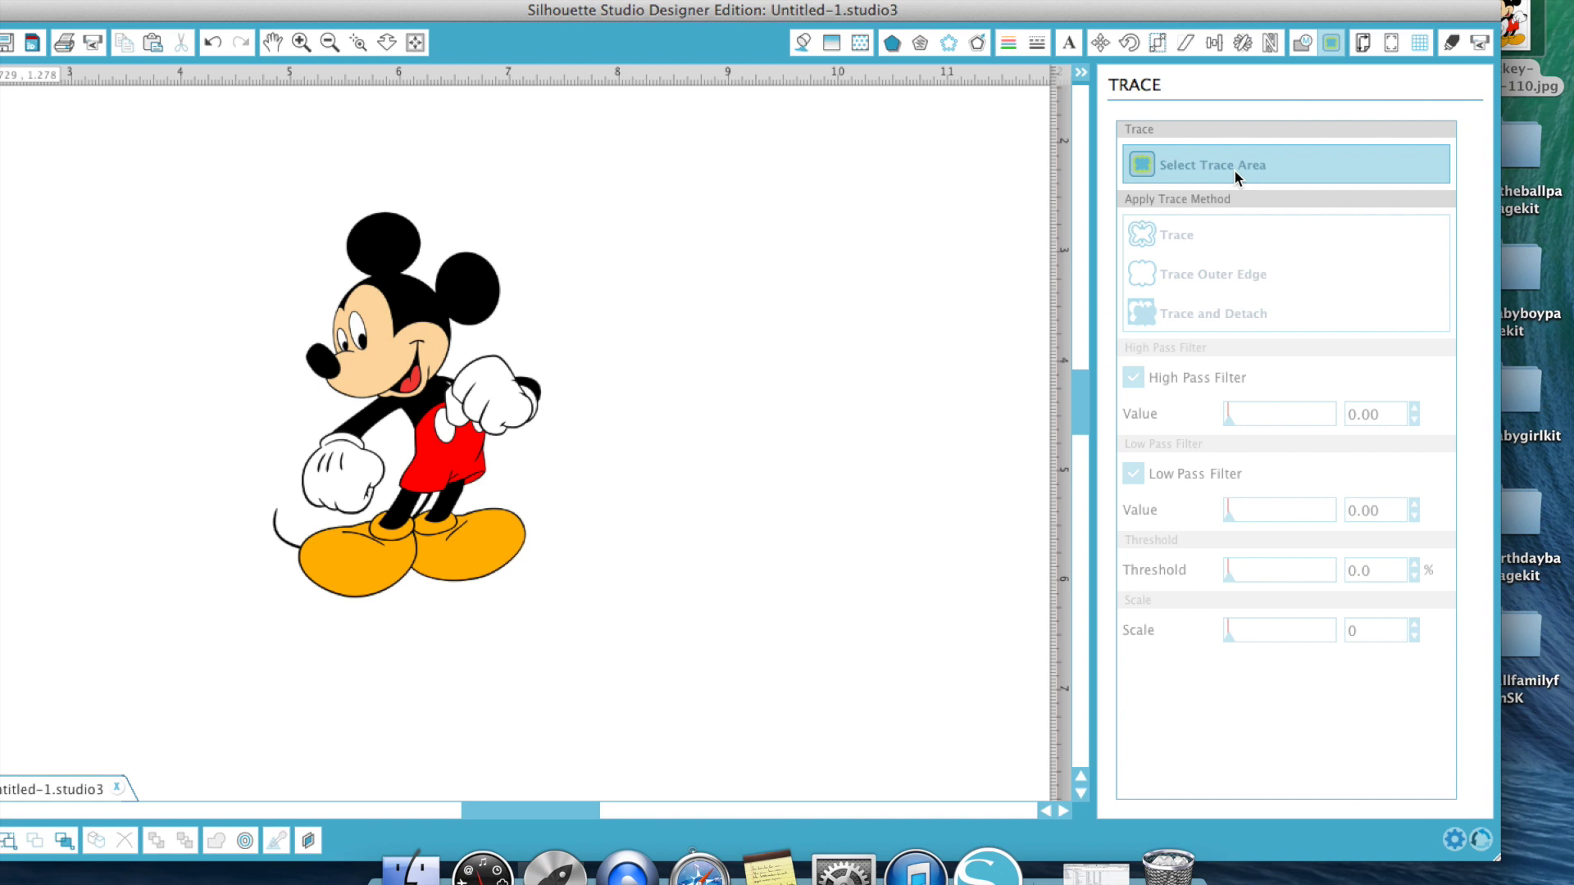
pyautogui.click(235, 195)
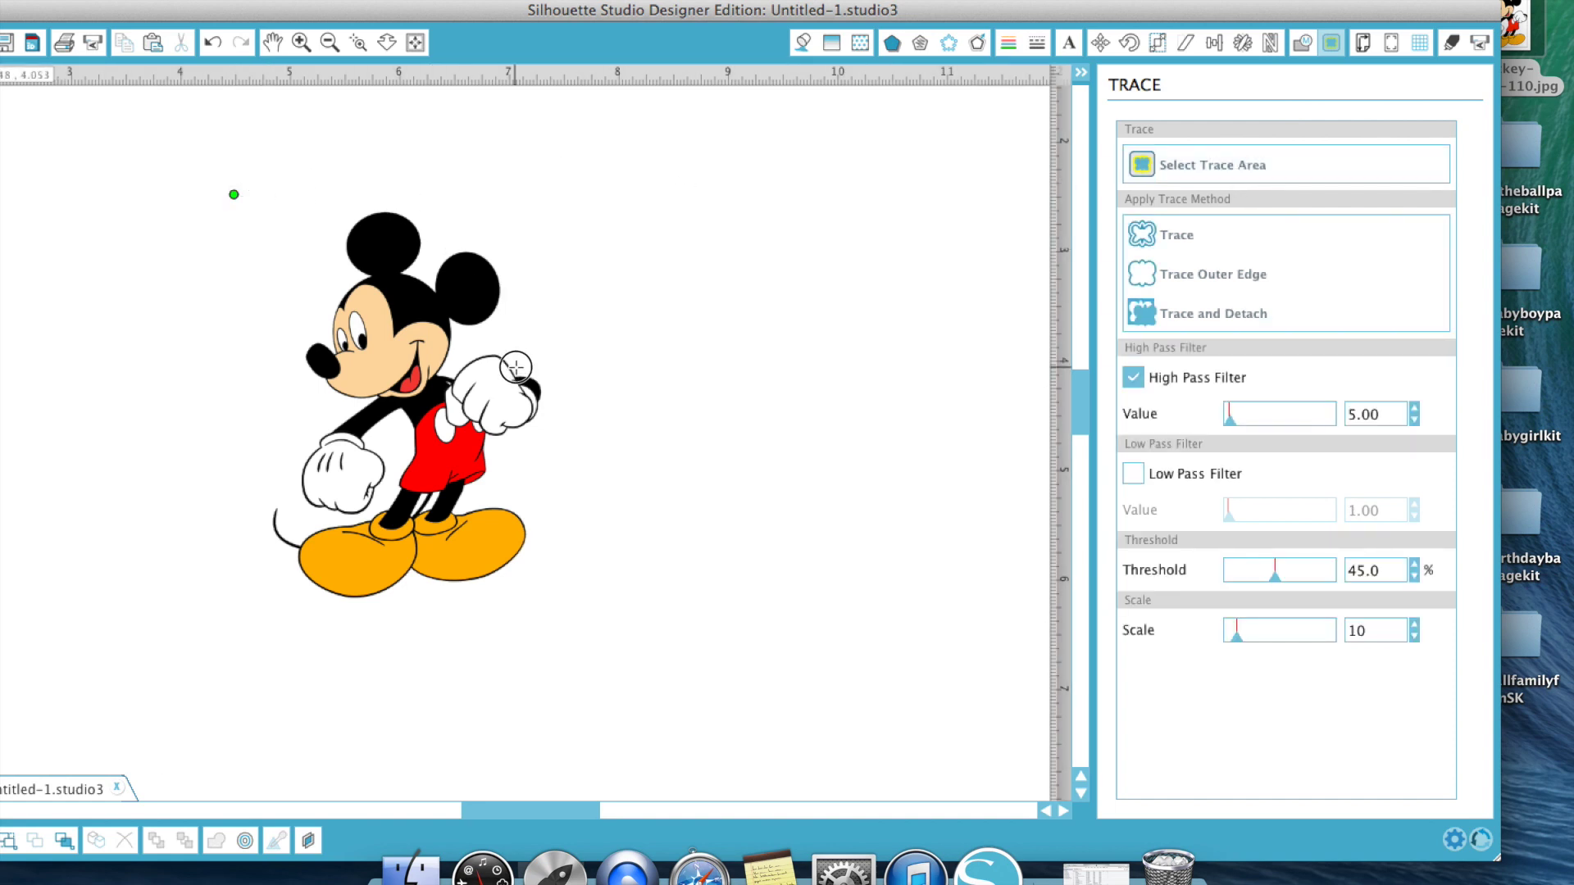
pyautogui.click(215, 44)
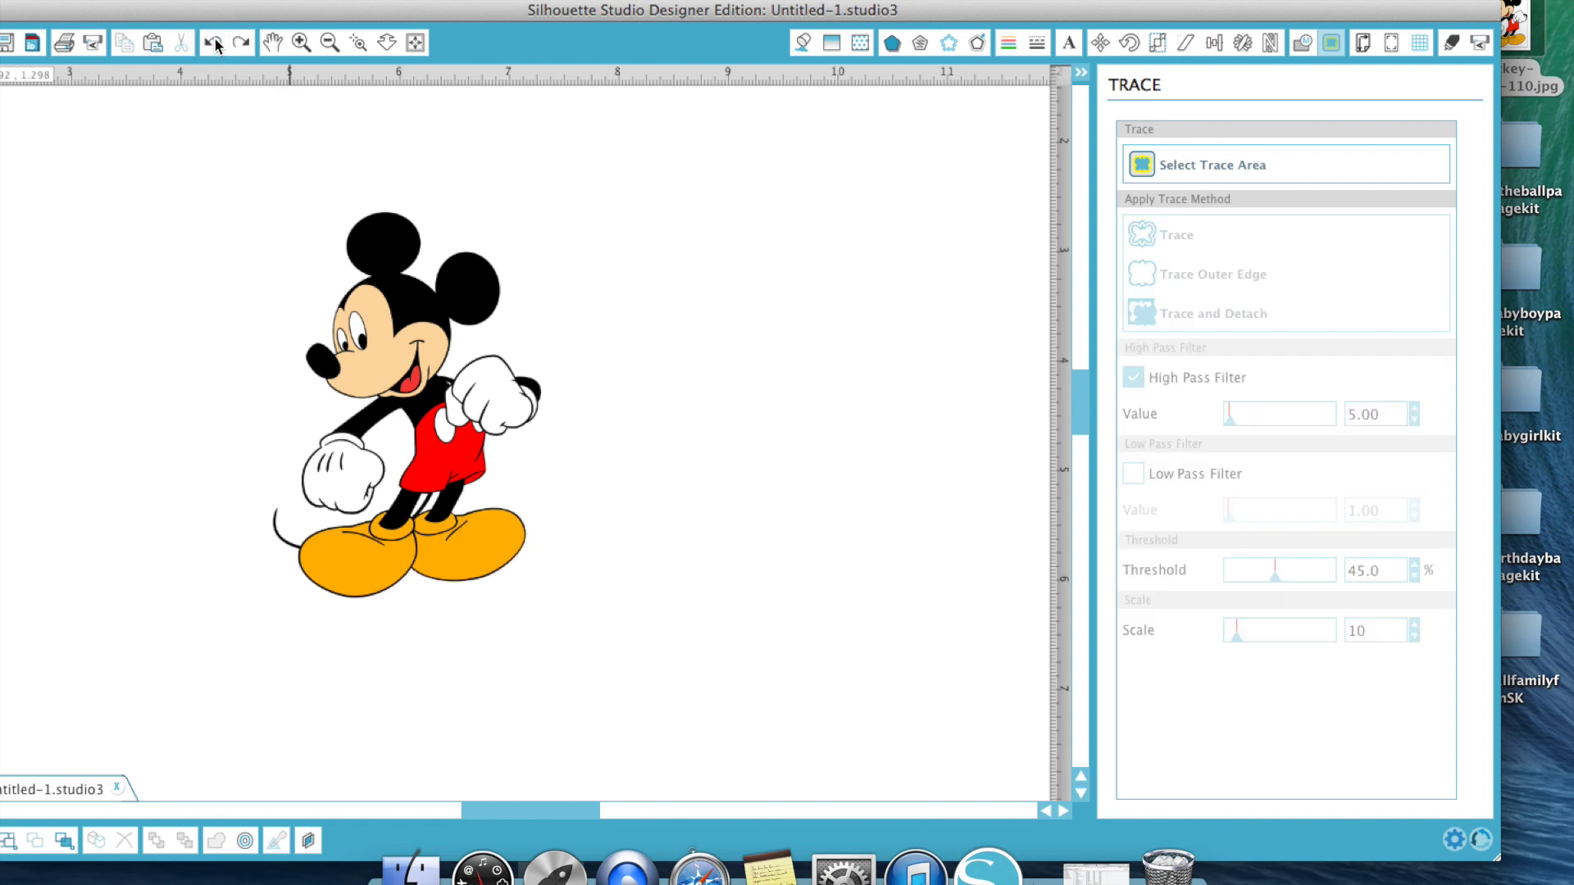
pyautogui.click(1261, 162)
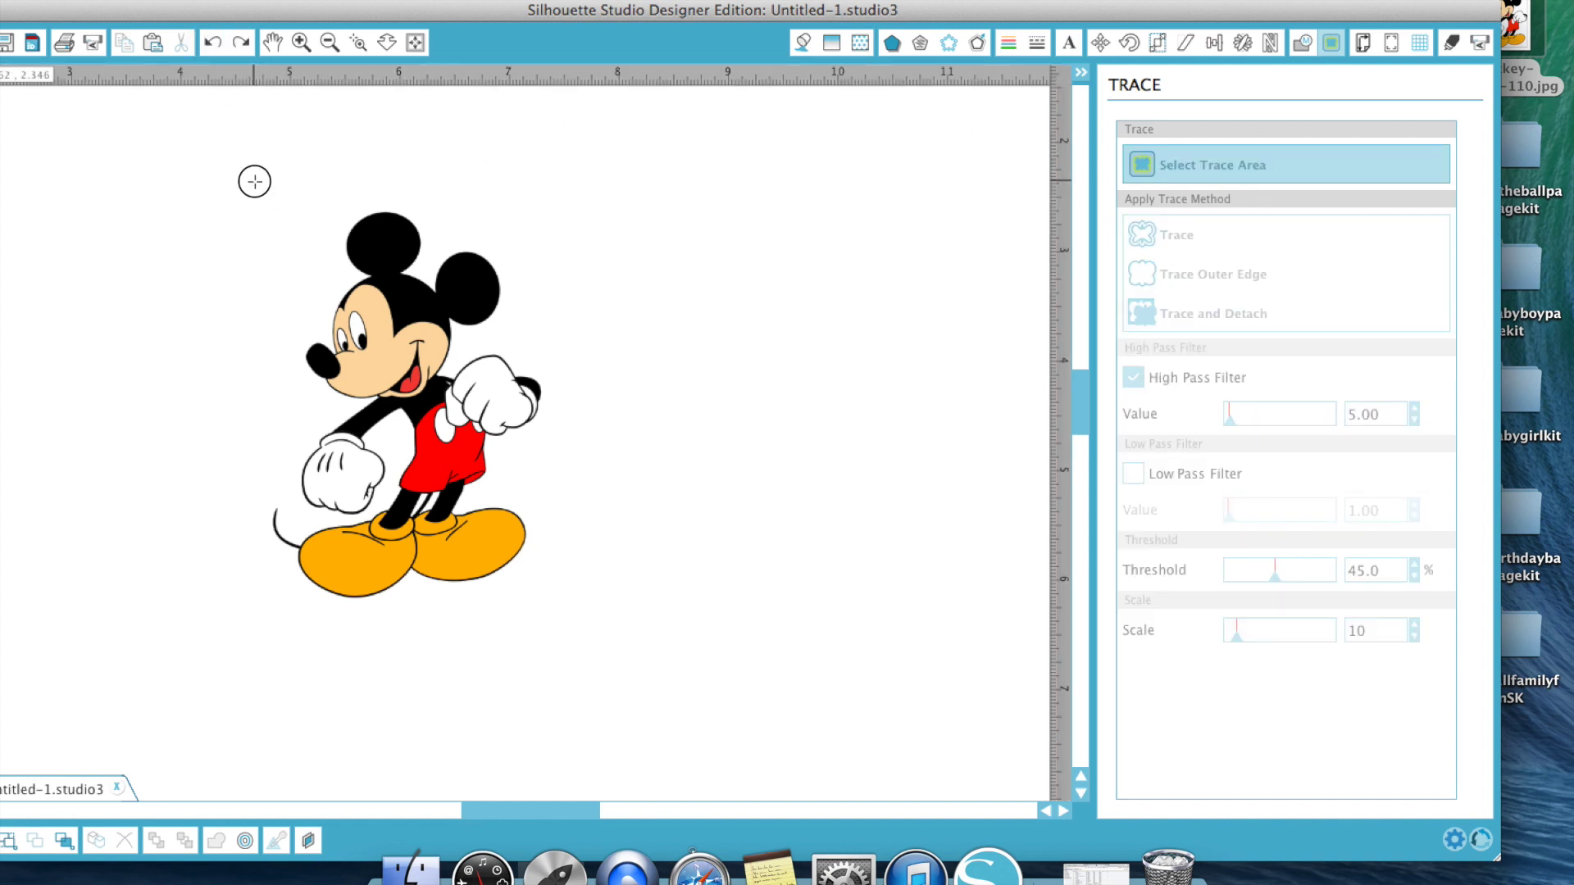
pyautogui.moveTo(253, 179)
pyautogui.mouseDown()
pyautogui.moveTo(474, 288)
pyautogui.moveTo(551, 535)
pyautogui.moveTo(546, 654)
pyautogui.moveTo(574, 661)
pyautogui.mouseUp()
# Step: Turn off the High Pass Filter and raise the trace threshold to 53.6%
pyautogui.moveTo(612, 12)
pyautogui.mouseDown()
pyautogui.moveTo(716, 0)
pyautogui.moveTo(676, 1)
pyautogui.mouseUp()
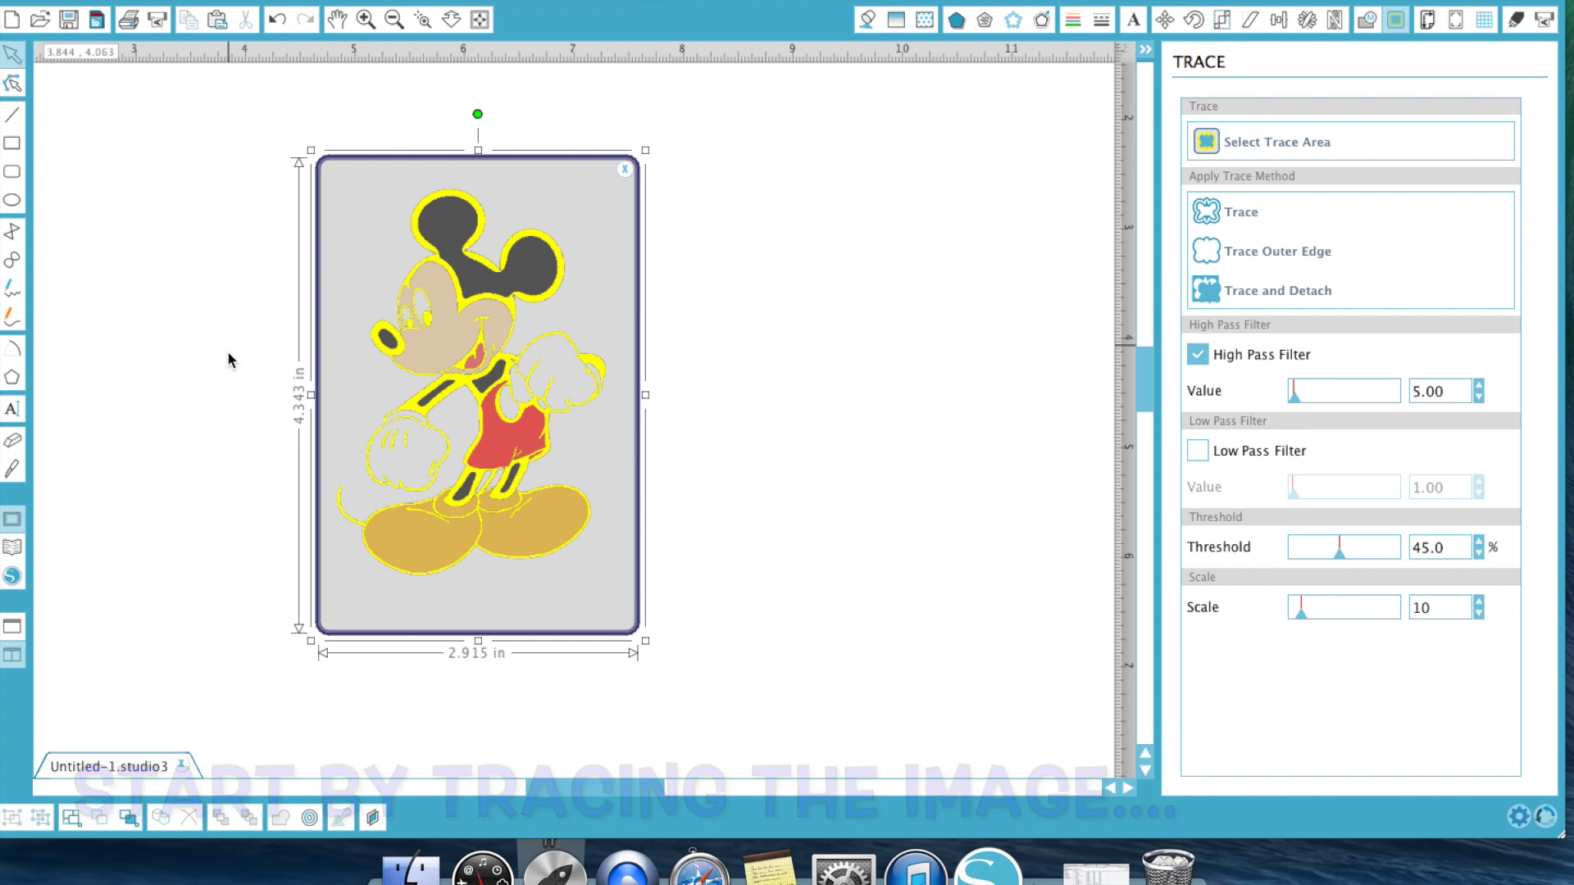
pyautogui.click(1203, 358)
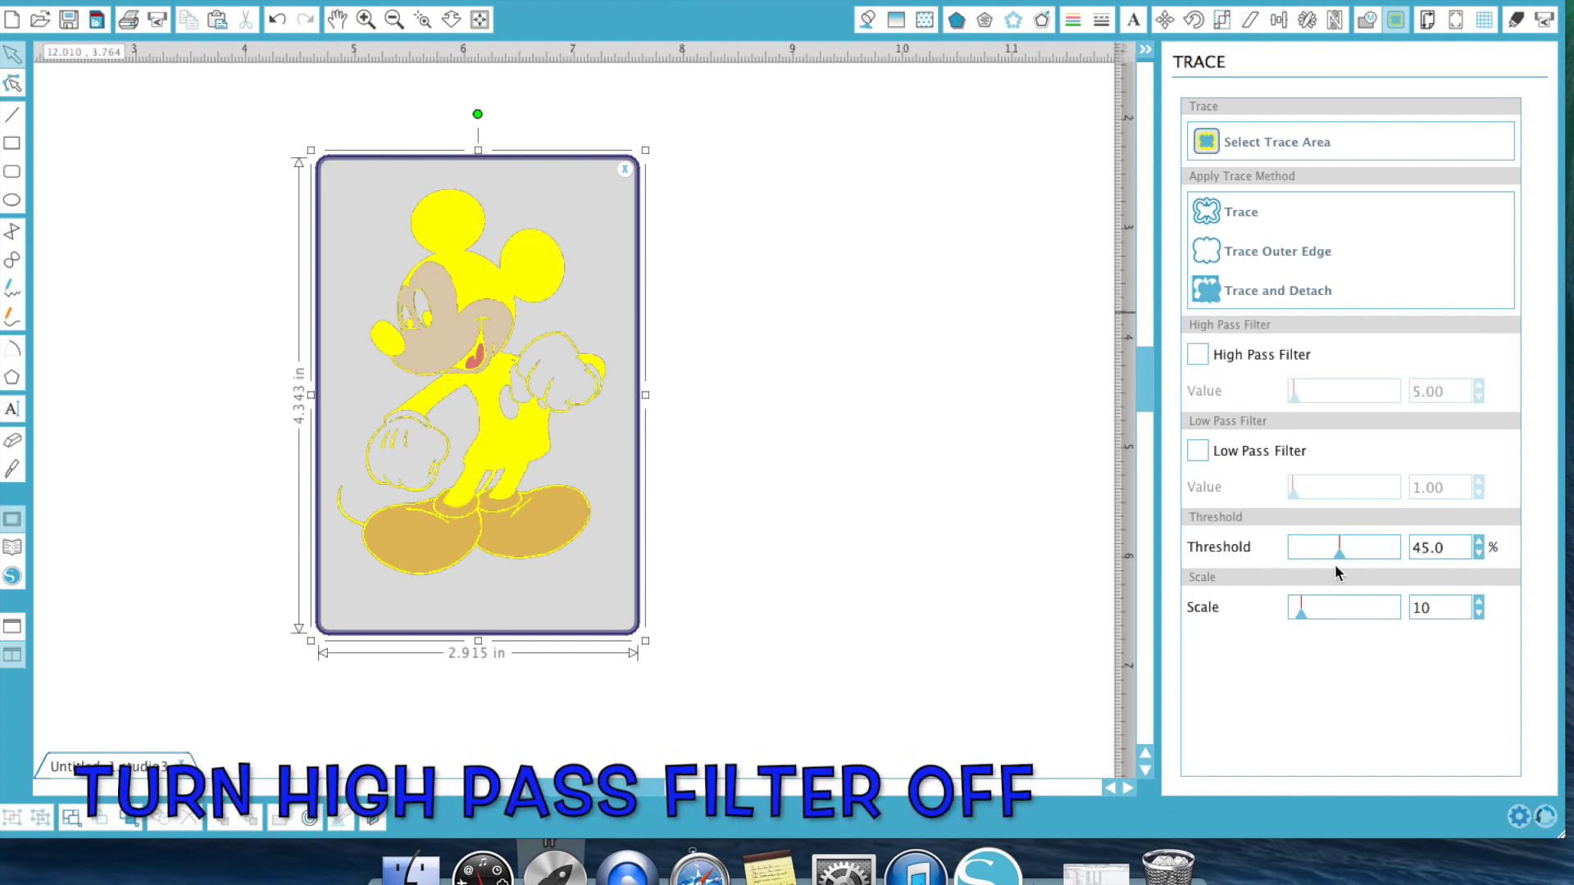
pyautogui.moveTo(1343, 558); pyautogui.dragTo(1351, 559)
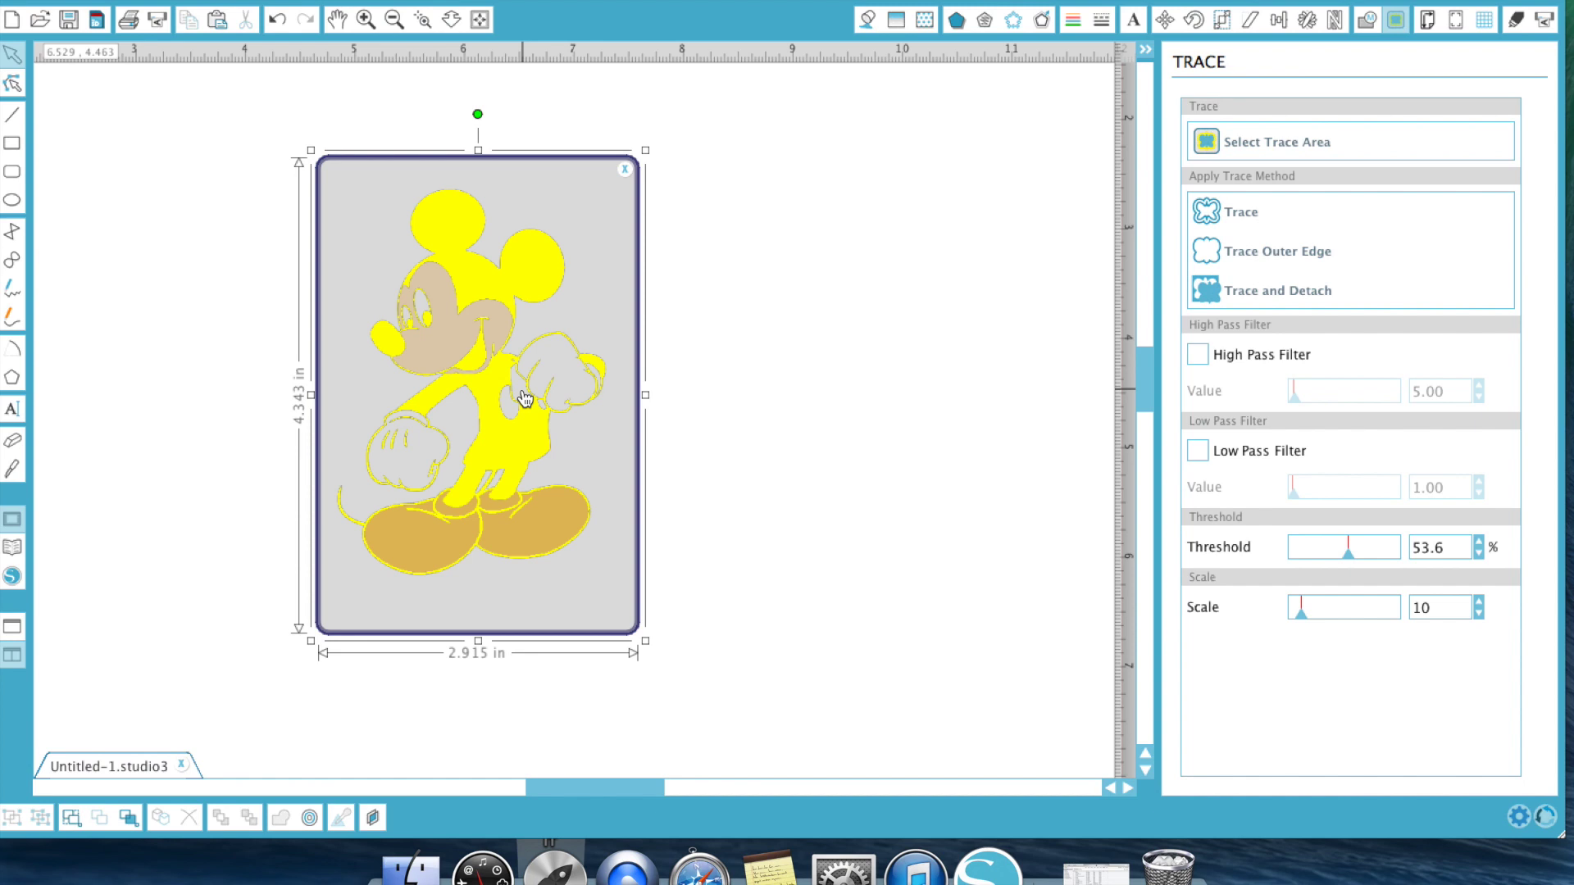
# Step: Trace Mickey into cut lines and move the picture off the traced outline
pyautogui.click(1241, 214)
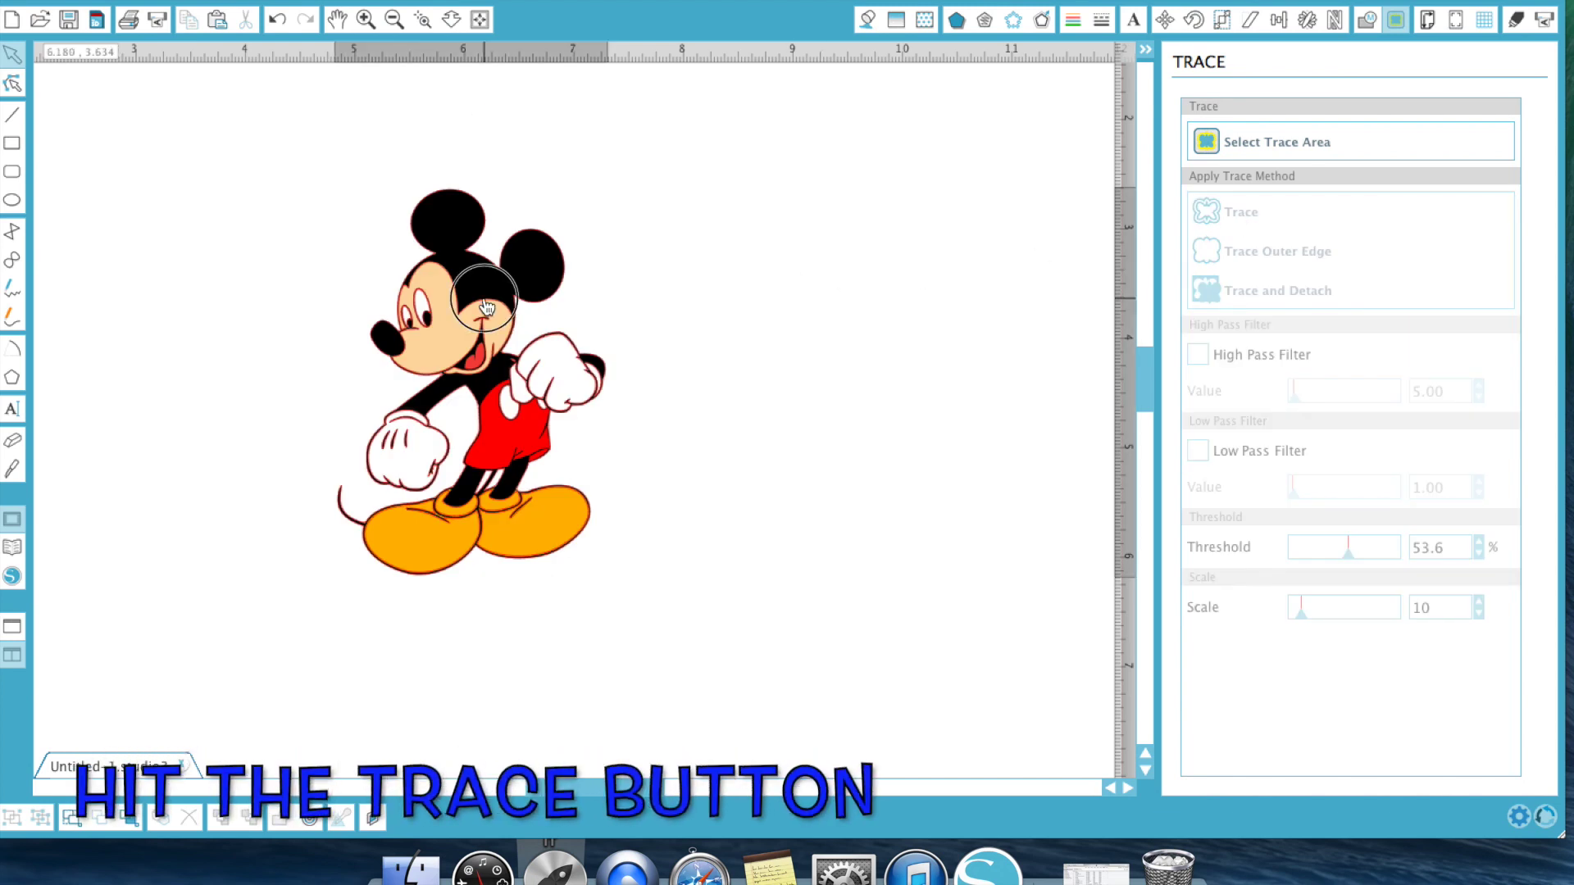
pyautogui.moveTo(486, 308)
pyautogui.mouseDown()
pyautogui.moveTo(897, 320)
pyautogui.moveTo(833, 325)
pyautogui.mouseUp()
pyautogui.moveTo(475, 392)
pyautogui.mouseDown()
pyautogui.moveTo(517, 391)
pyautogui.moveTo(443, 389)
pyautogui.mouseUp()
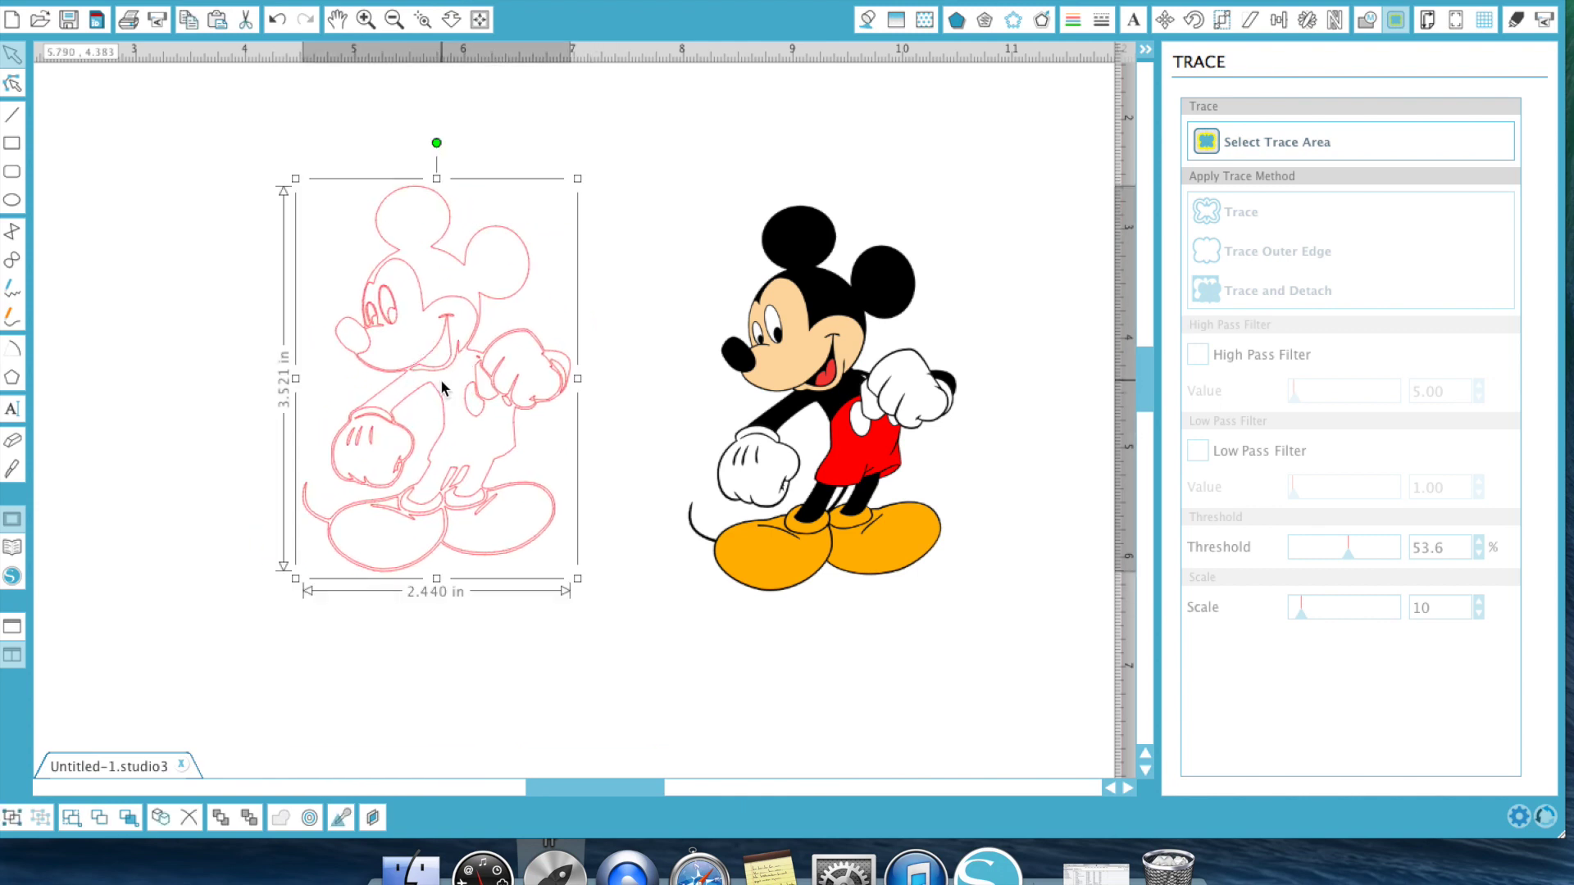
# Step: Release the traced compound path and pull the outer outline away from the inner lines
pyautogui.rightClick(443, 399)
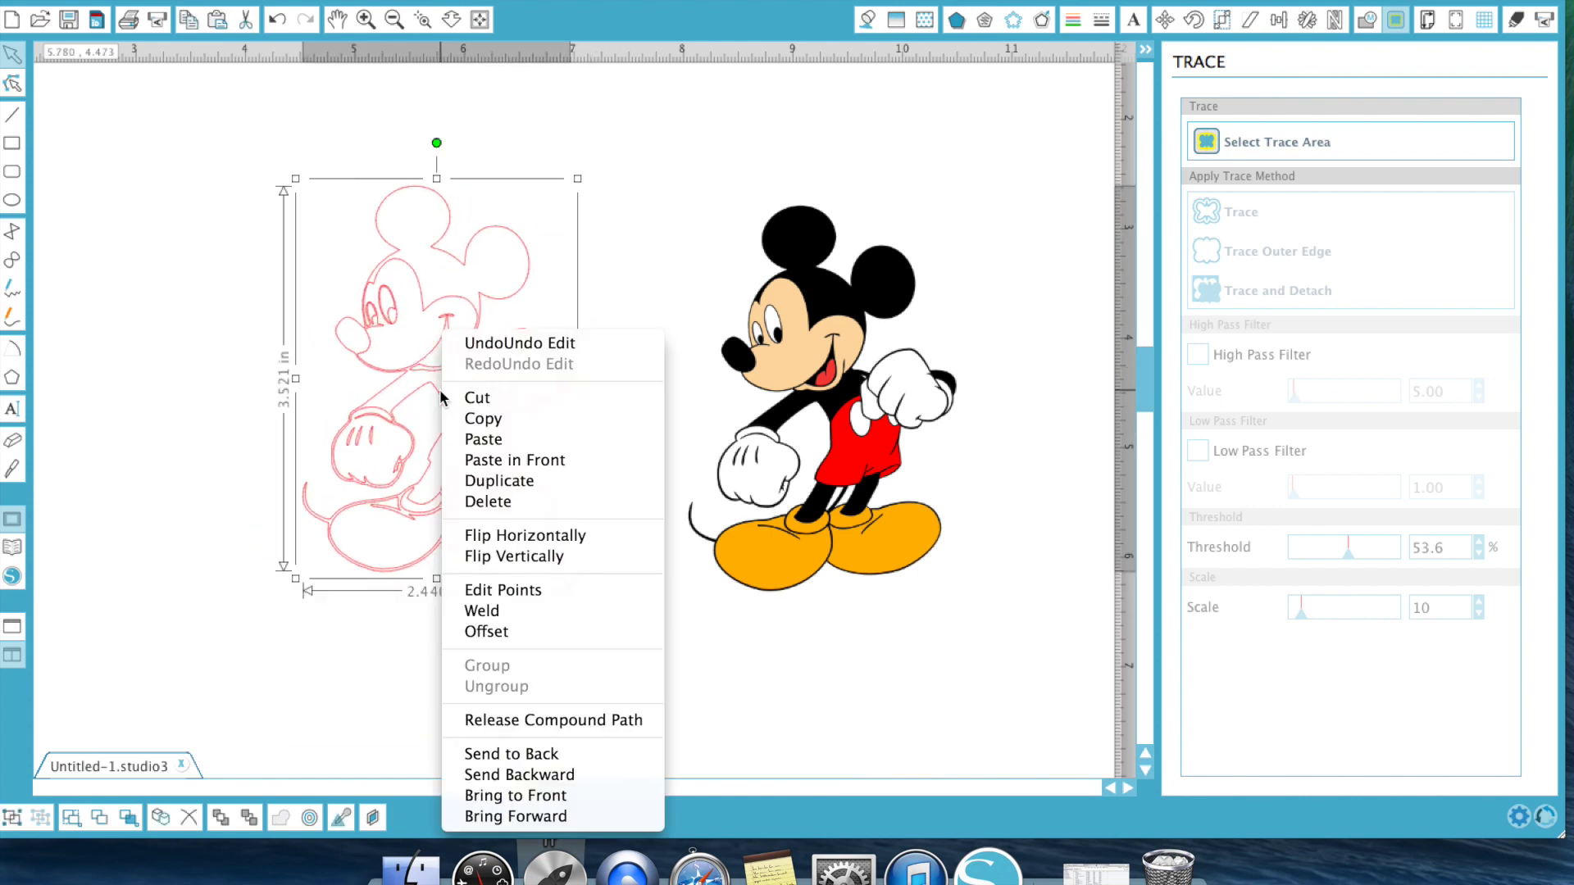
pyautogui.click(500, 720)
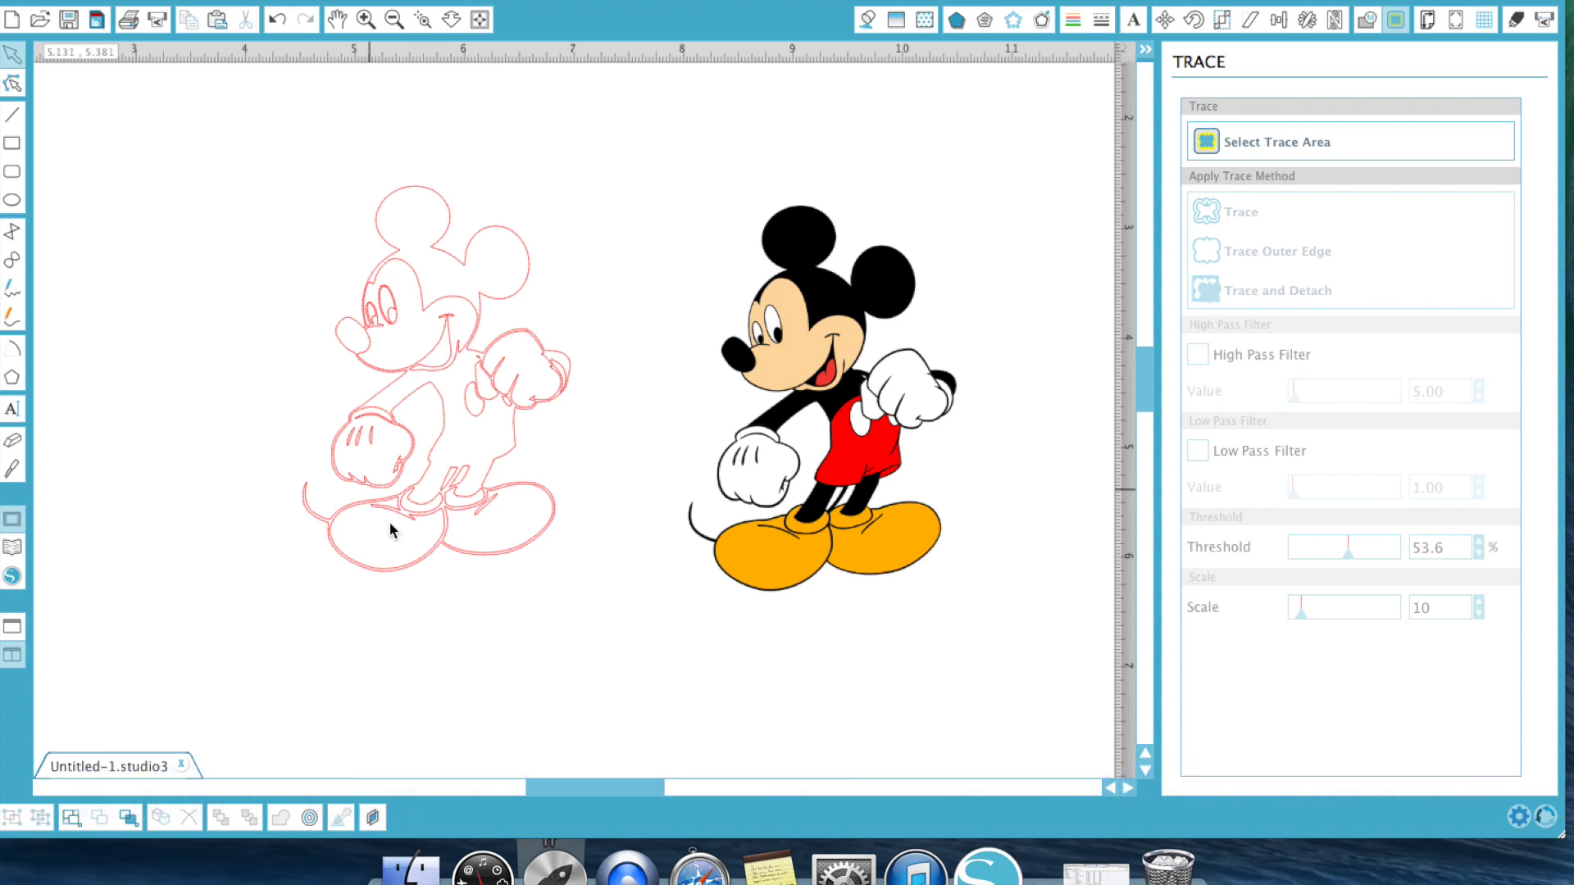
pyautogui.moveTo(869, 456); pyautogui.dragTo(802, 444)
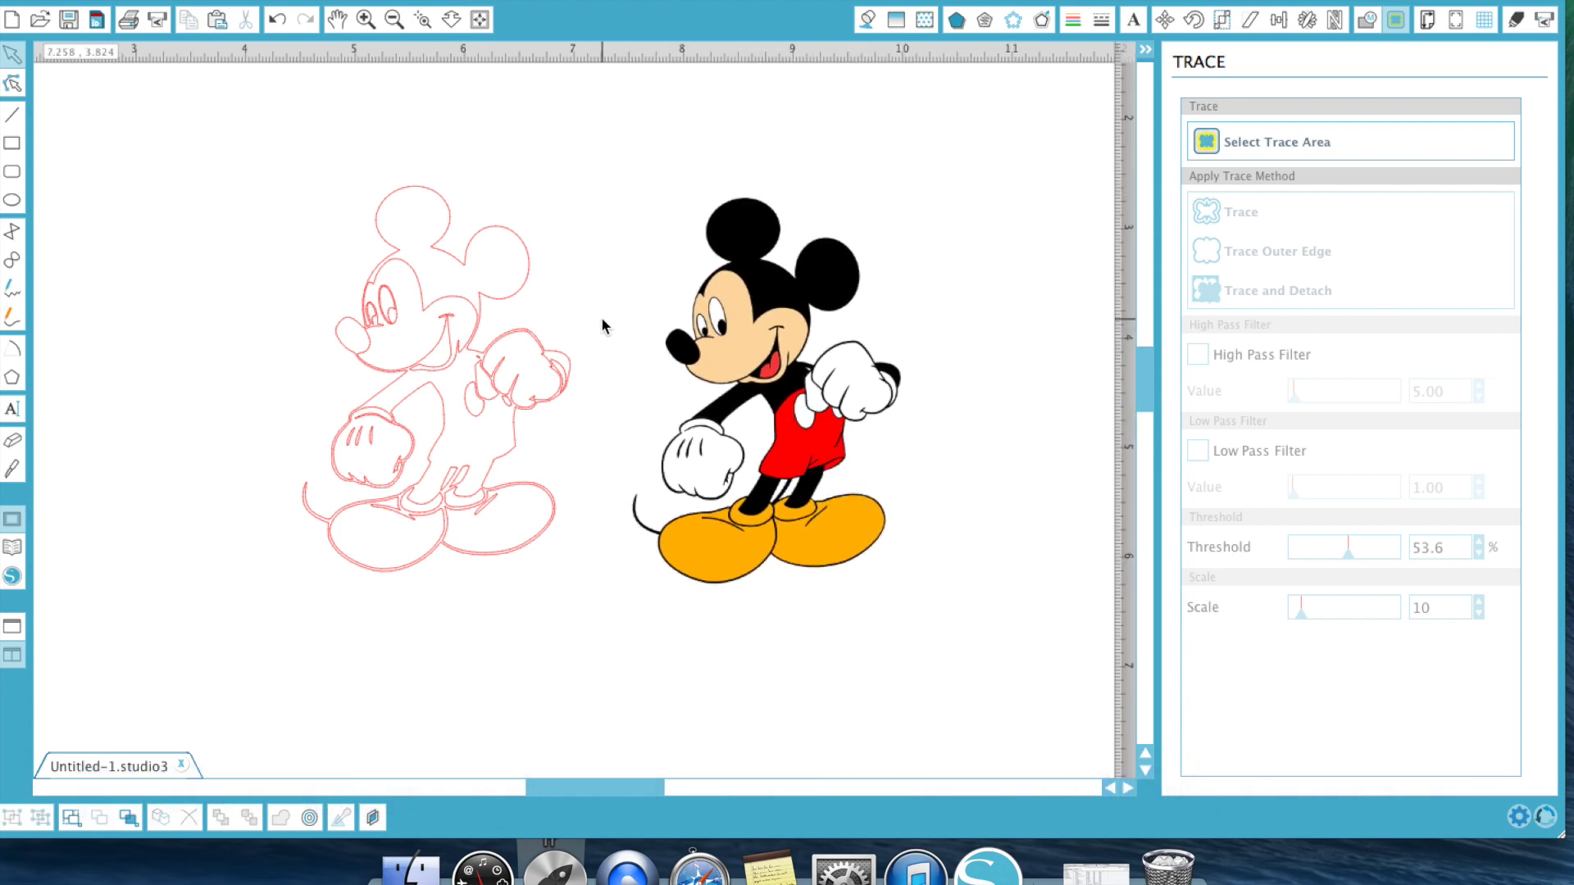
pyautogui.moveTo(524, 301)
pyautogui.mouseDown()
pyautogui.moveTo(304, 253)
pyautogui.moveTo(248, 295)
pyautogui.mouseUp()
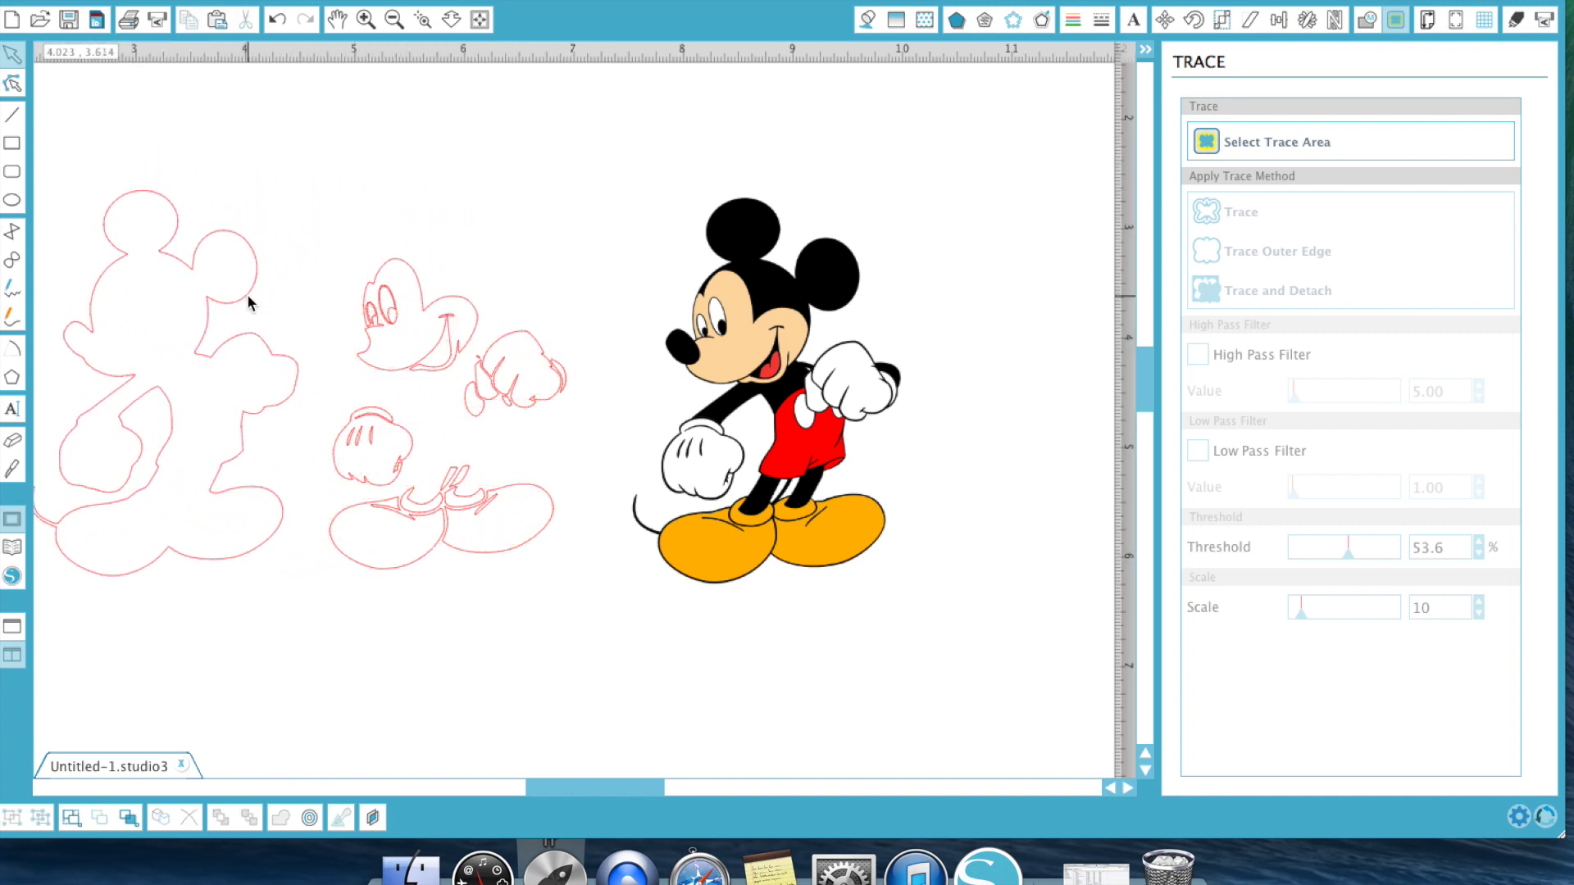
# Step: Fill the outer Mickey outline solid black, then select the left glove outline
pyautogui.click(867, 21)
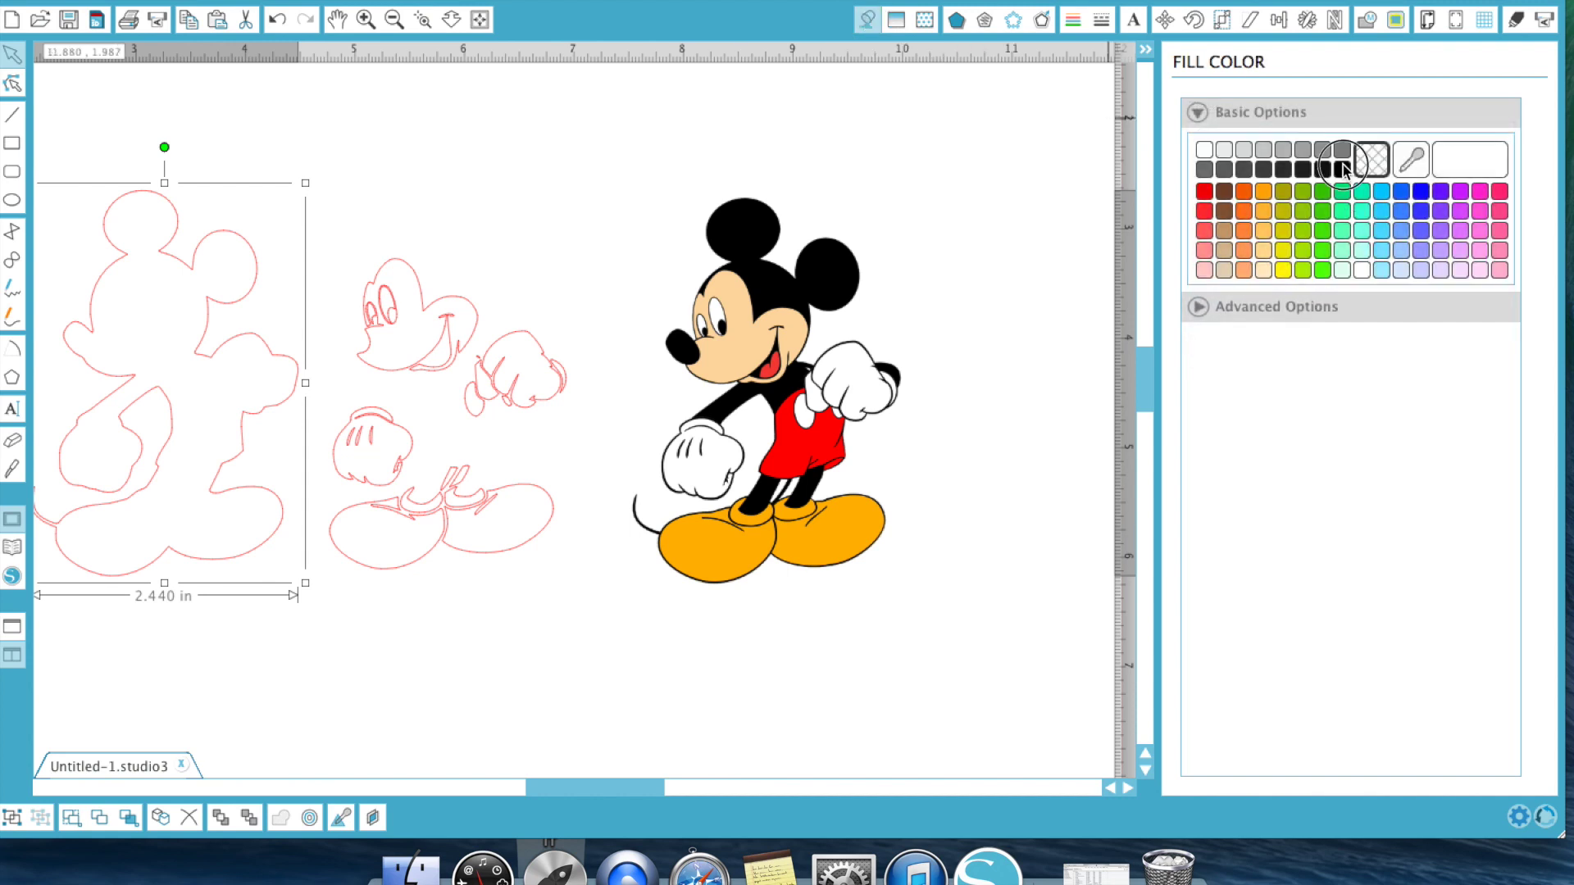
pyautogui.click(1343, 168)
pyautogui.click(612, 211)
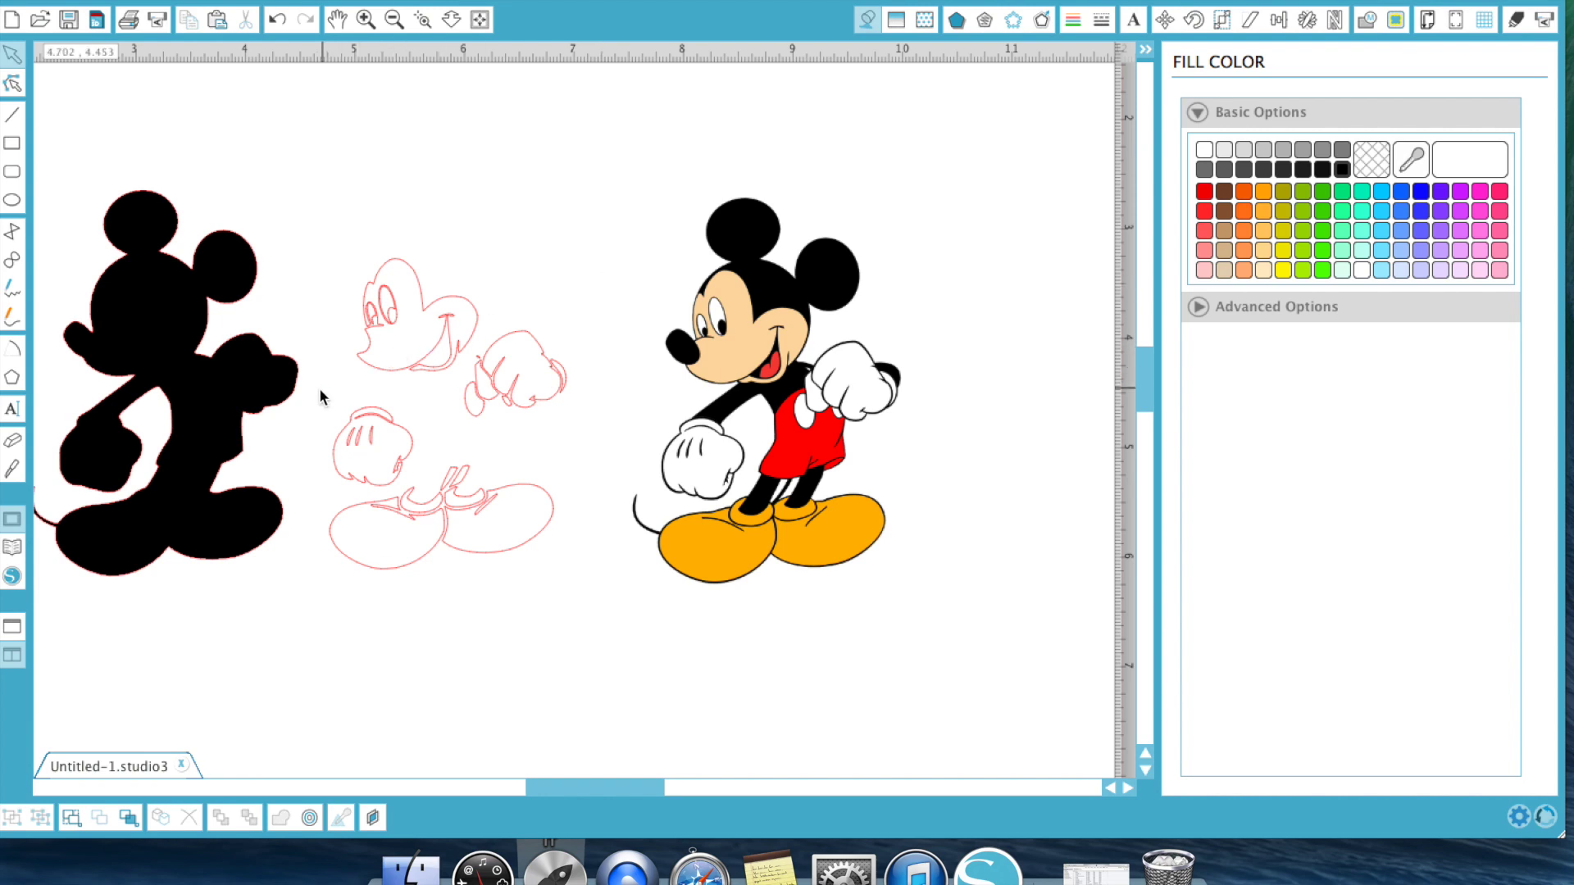
pyautogui.click(372, 414)
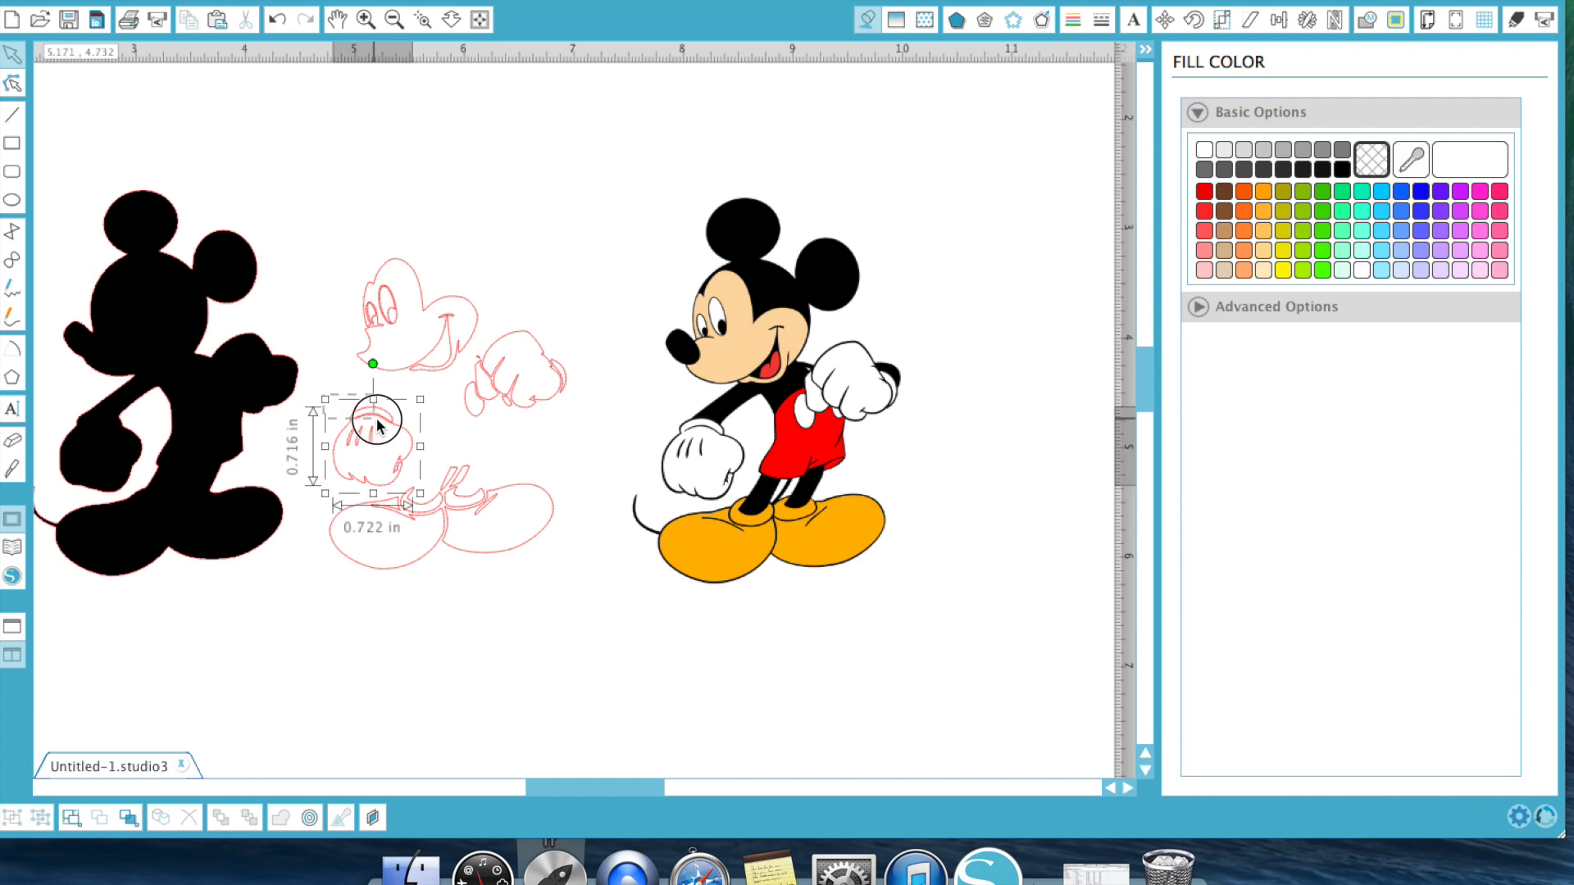
# Step: Group the left glove, fill it white and place it on the silhouette's lower hand
pyautogui.rightClick(405, 463)
pyautogui.click(459, 666)
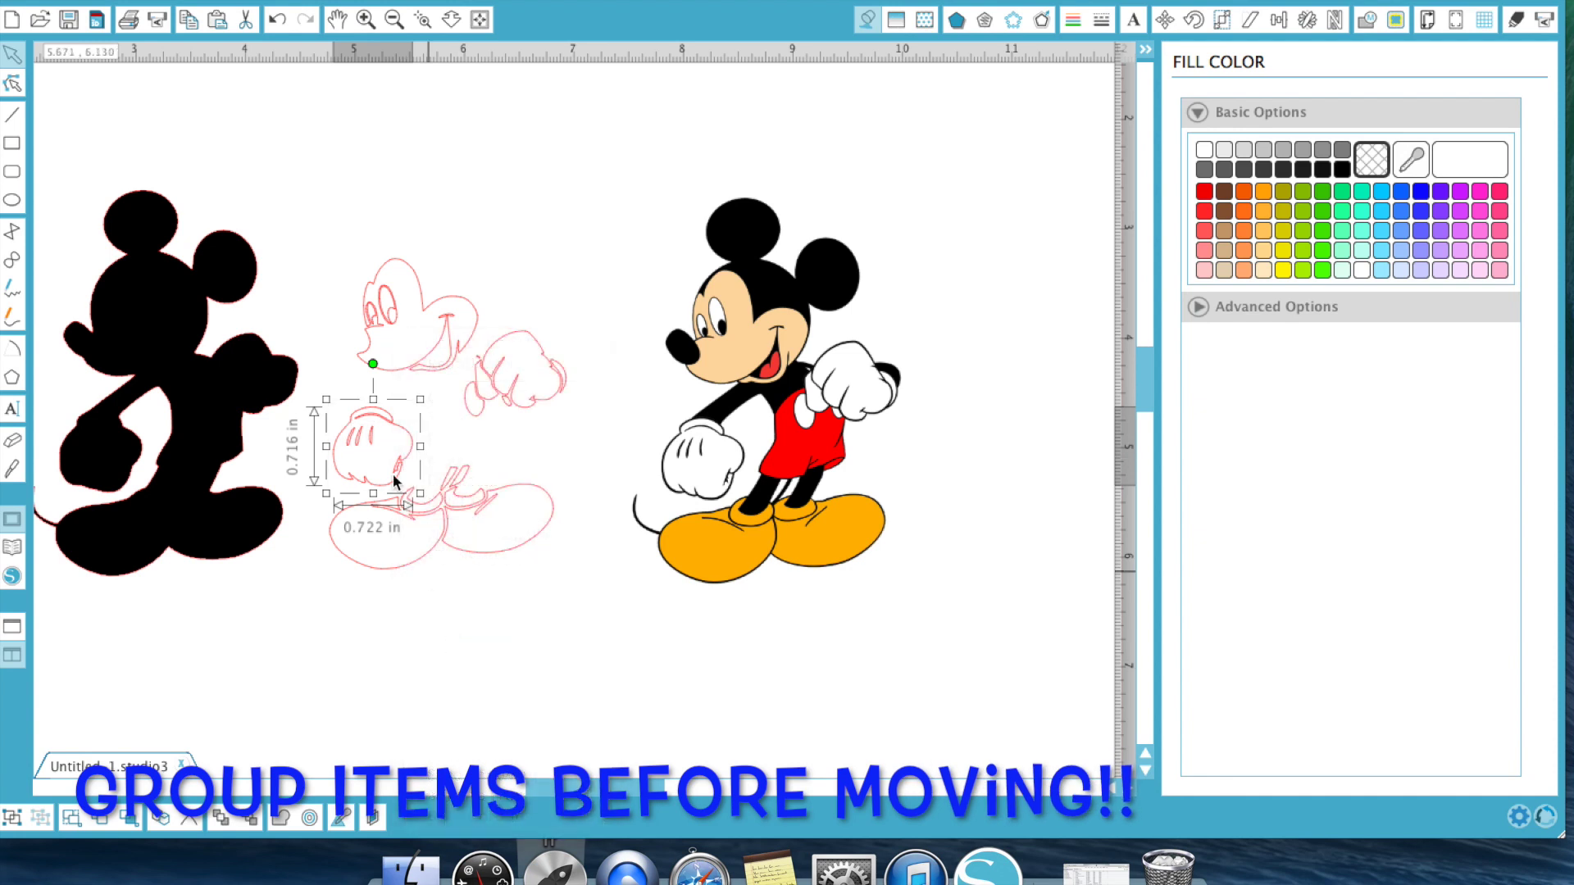
pyautogui.moveTo(379, 458)
pyautogui.mouseDown()
pyautogui.moveTo(343, 449)
pyautogui.moveTo(366, 469)
pyautogui.mouseUp()
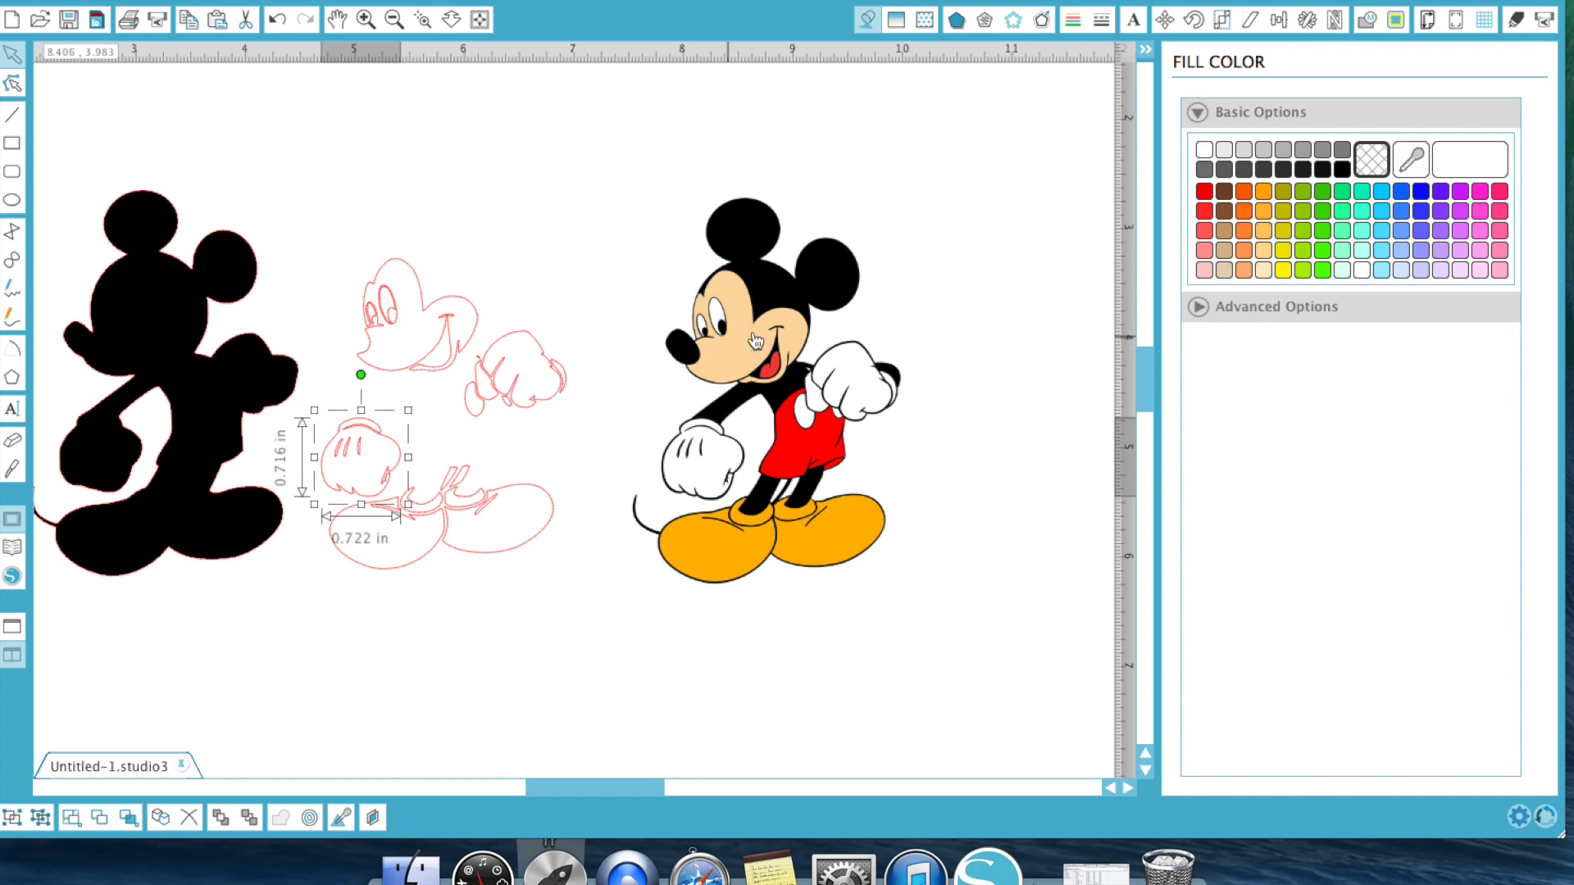
pyautogui.click(1205, 150)
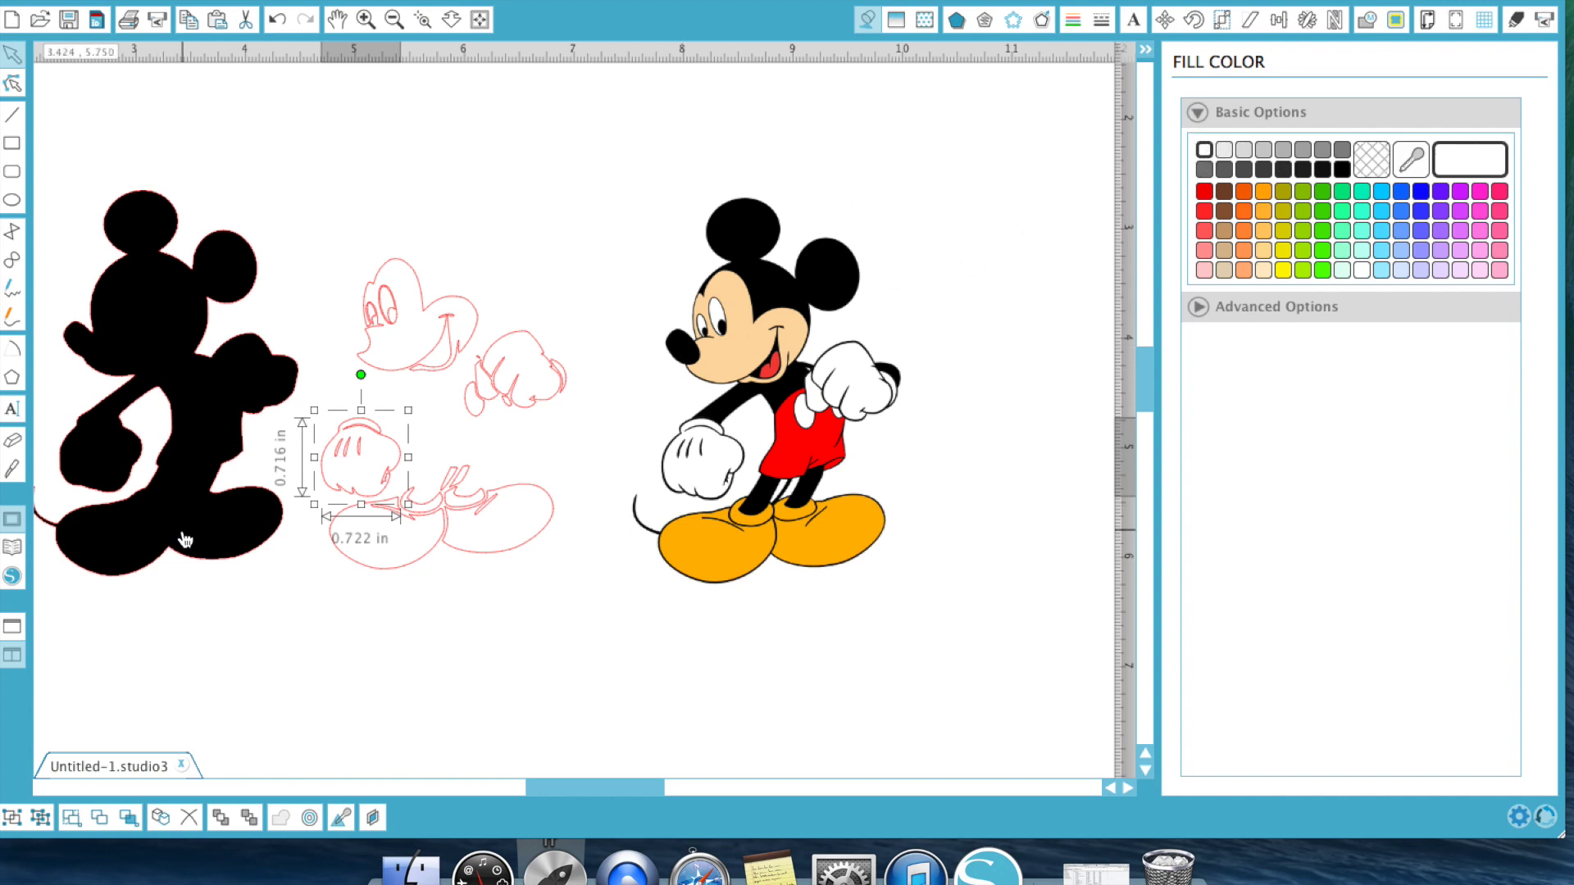
pyautogui.moveTo(344, 481)
pyautogui.mouseDown()
pyautogui.moveTo(82, 479)
pyautogui.moveTo(105, 478)
pyautogui.mouseUp()
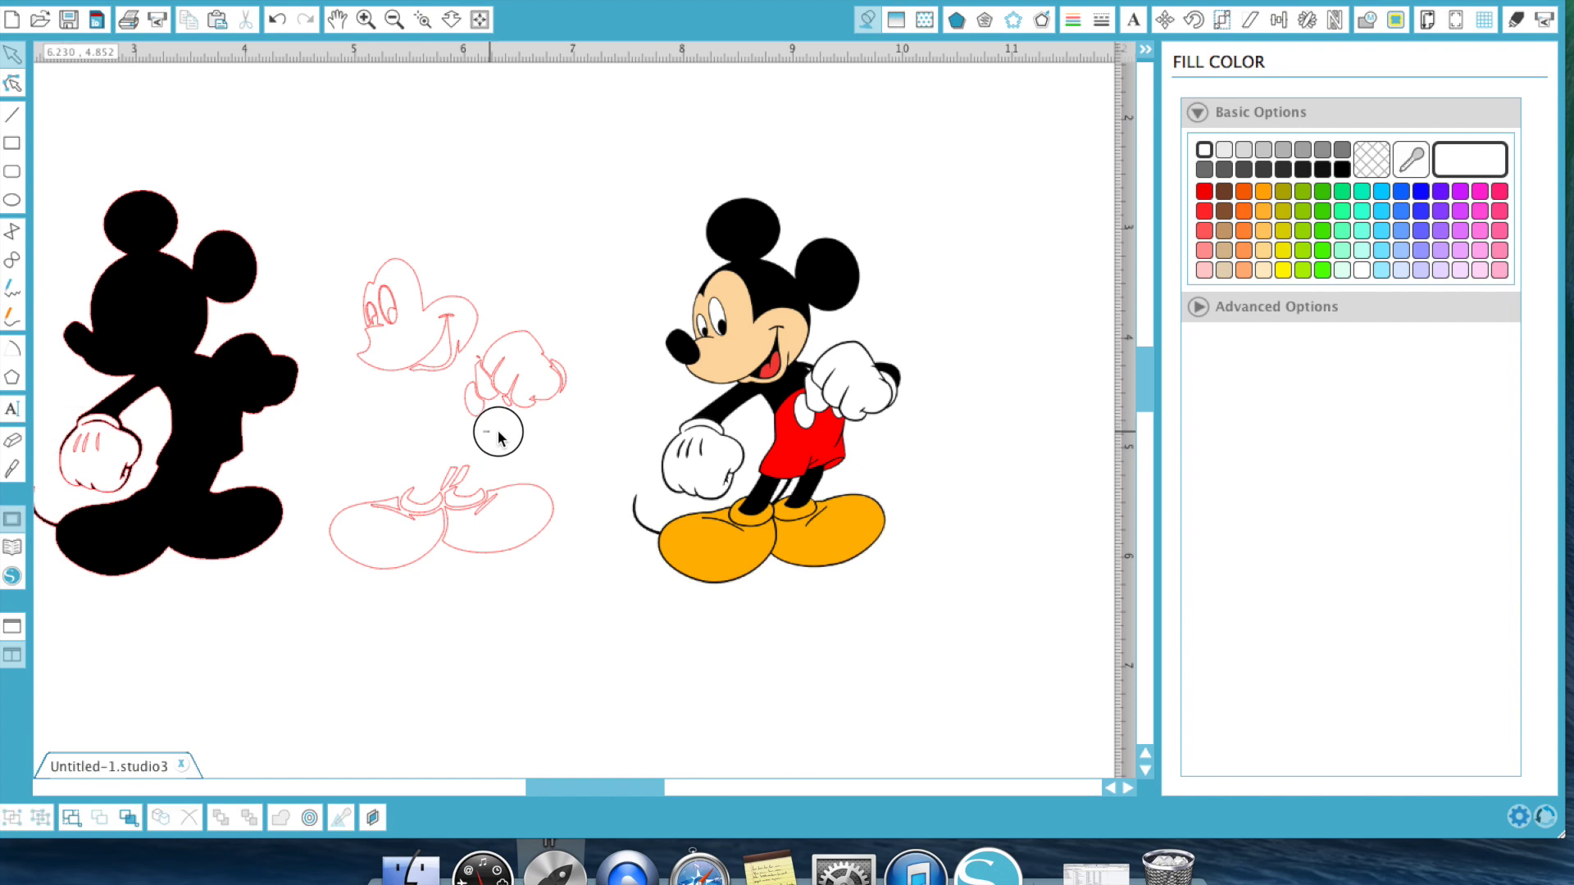
# Step: Group the right glove, fill it white, place it on the raised arm; separate head from eyes
pyautogui.click(555, 387)
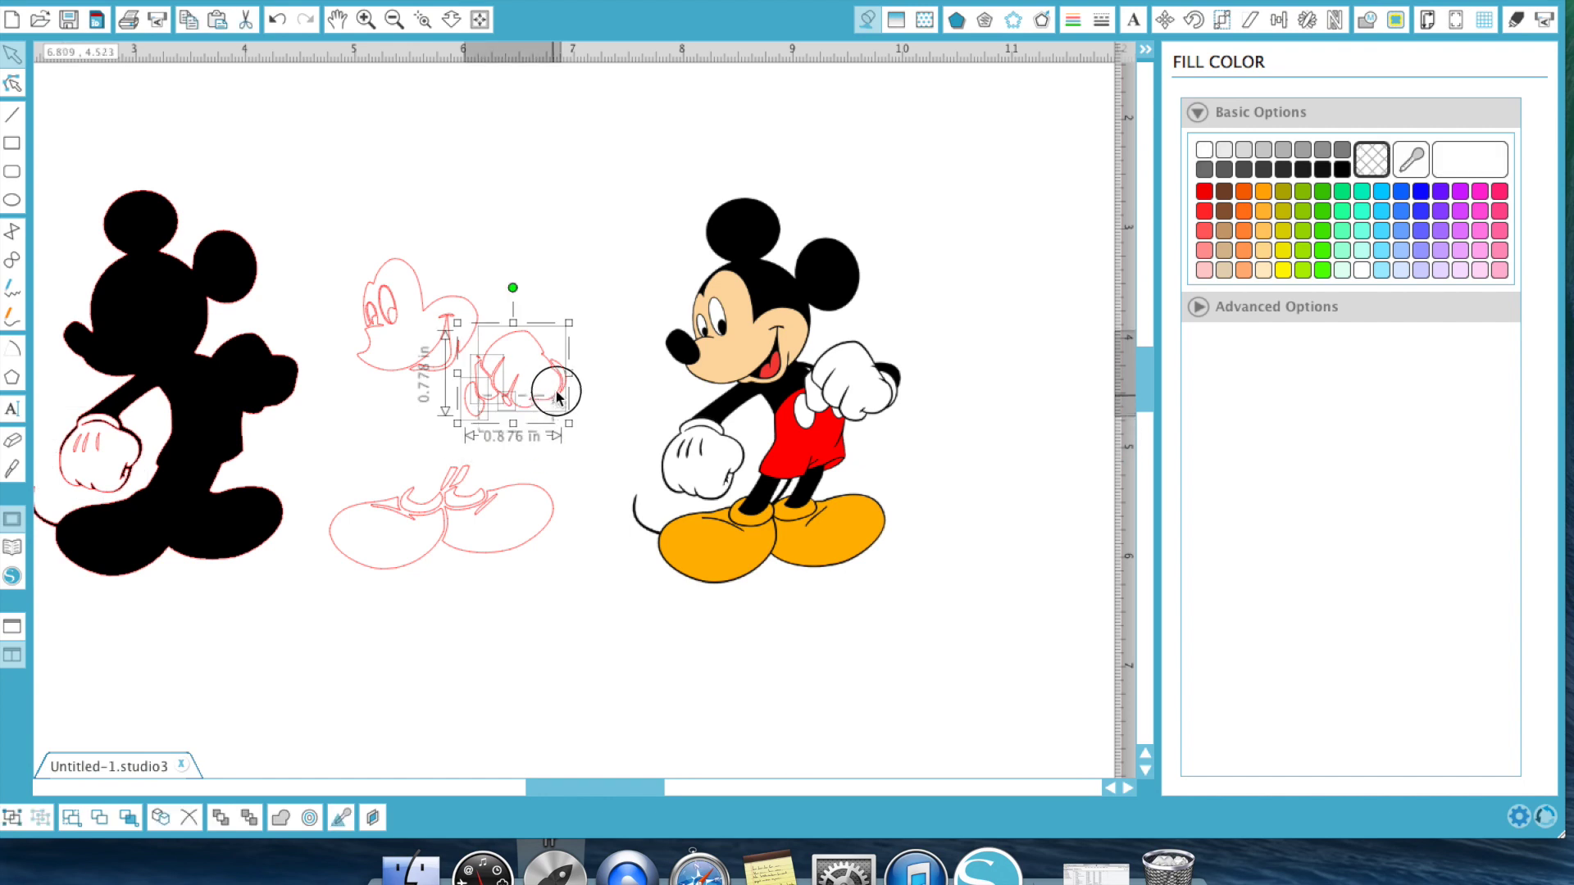
pyautogui.rightClick(569, 332)
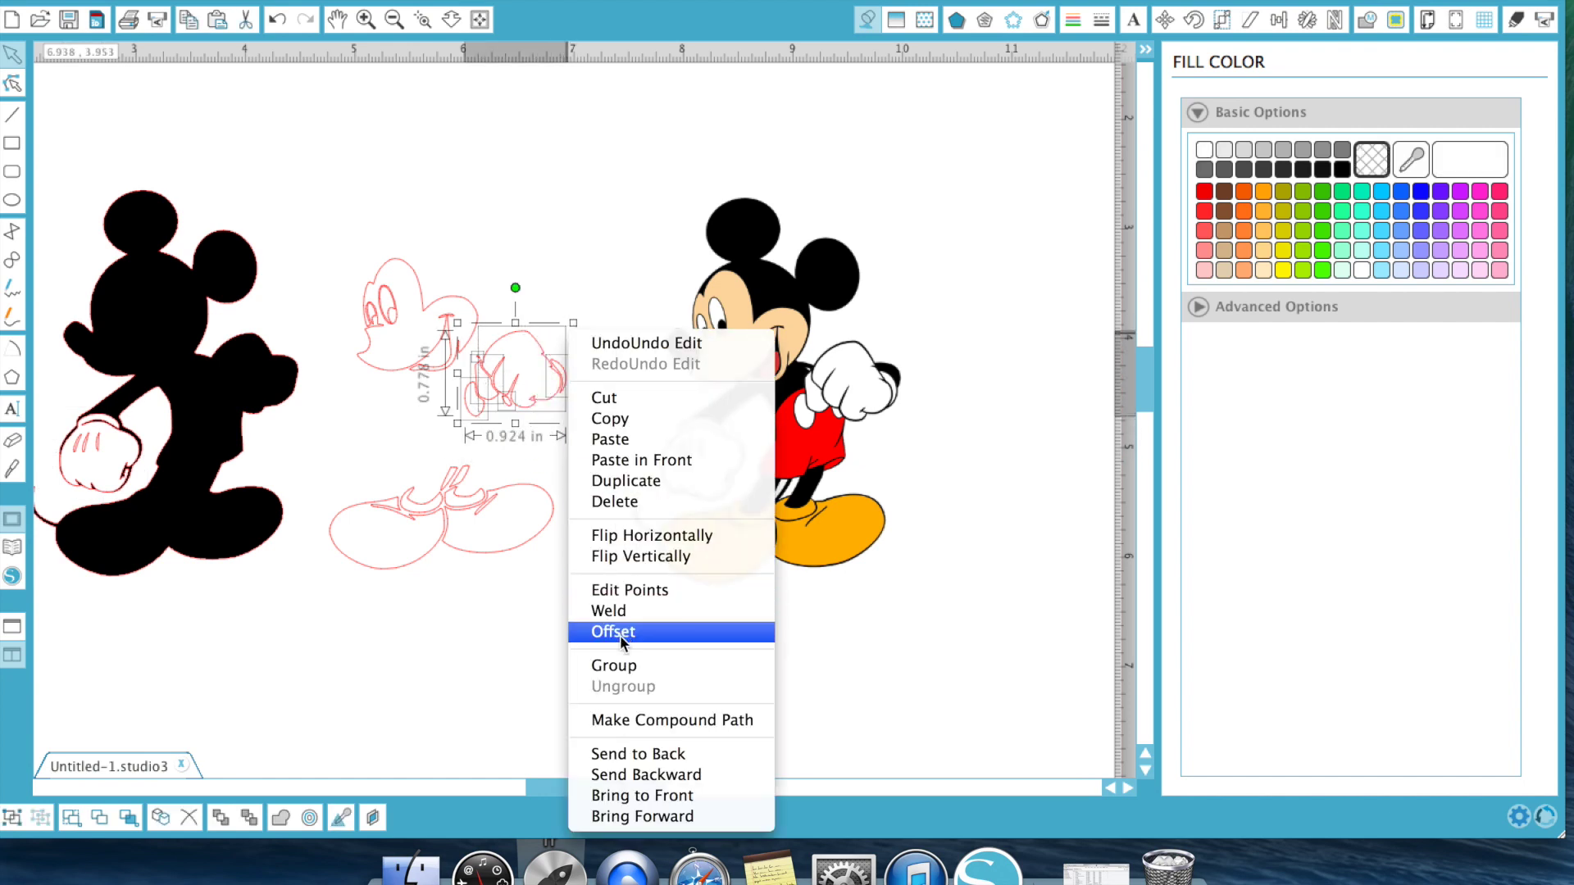
pyautogui.click(625, 665)
pyautogui.click(542, 380)
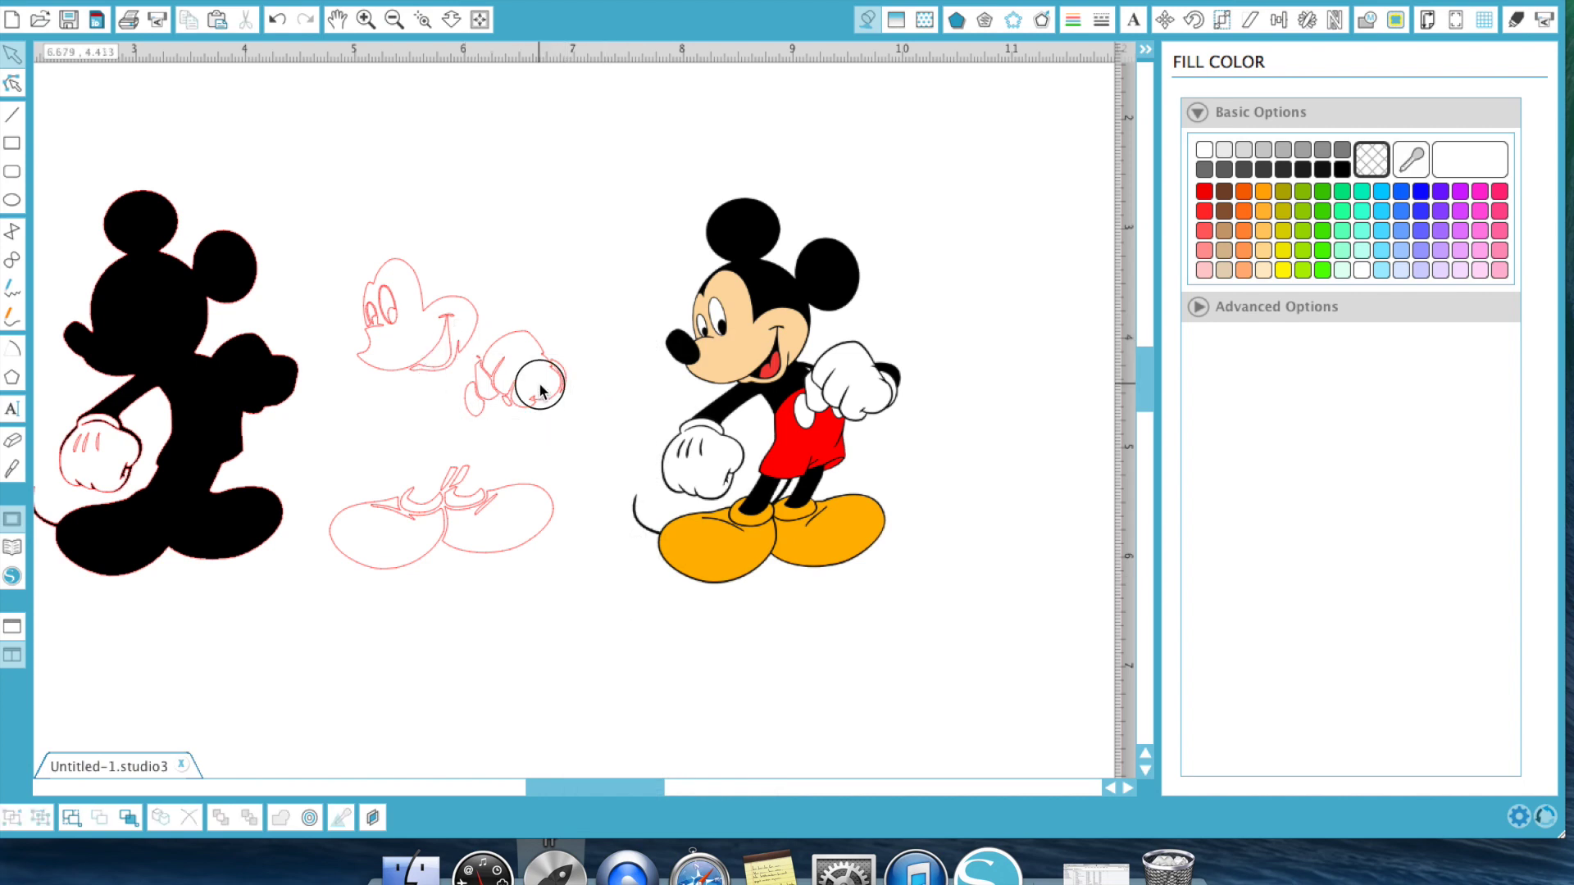
pyautogui.moveTo(538, 405); pyautogui.dragTo(587, 402)
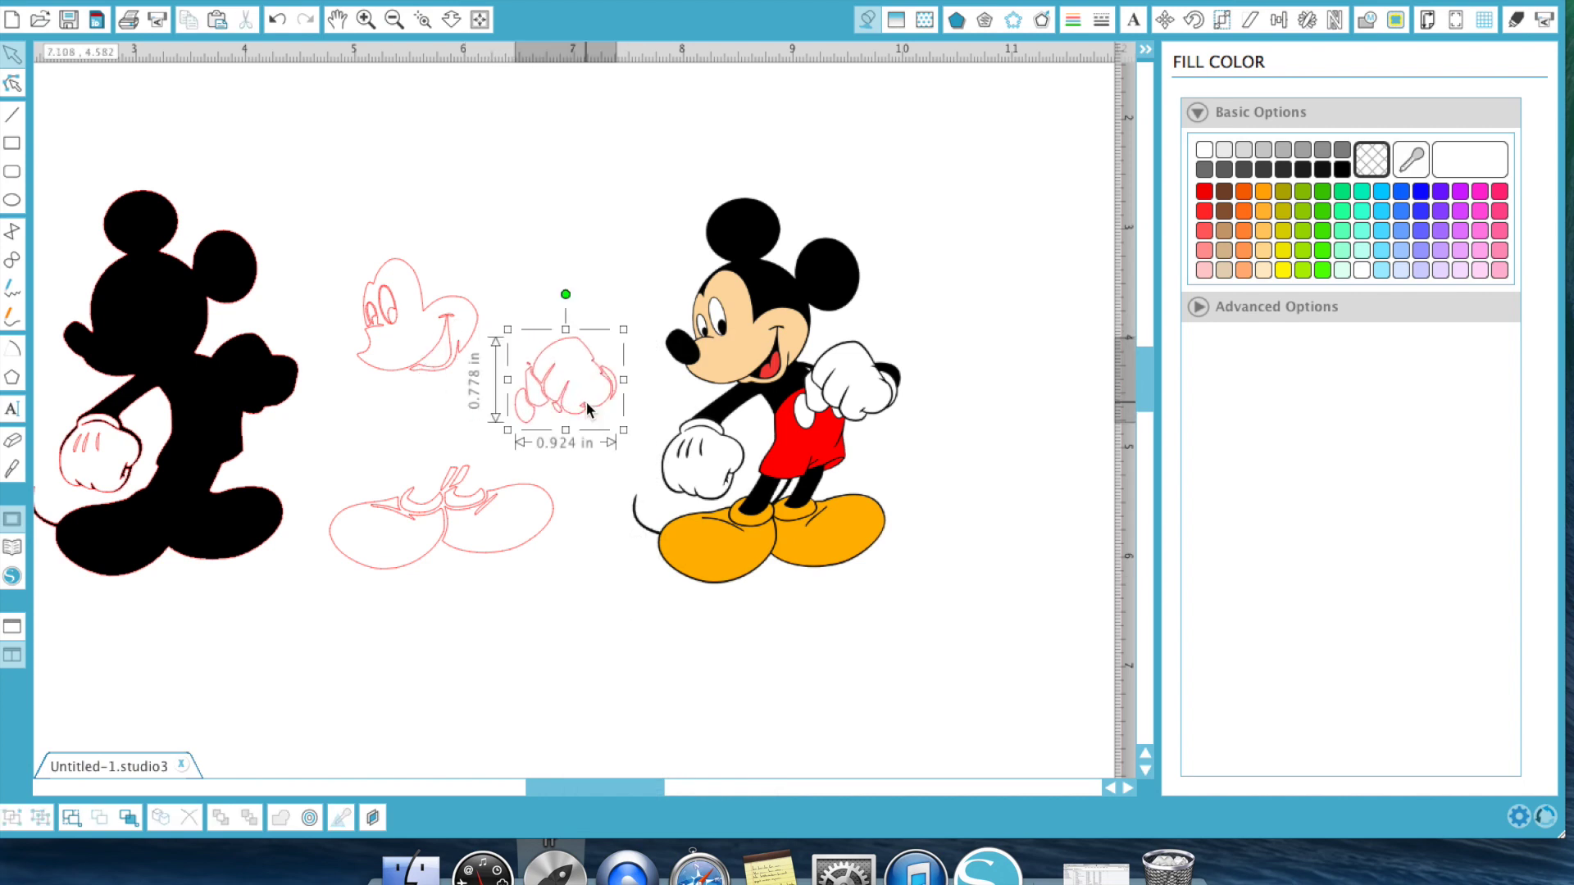
pyautogui.click(1204, 150)
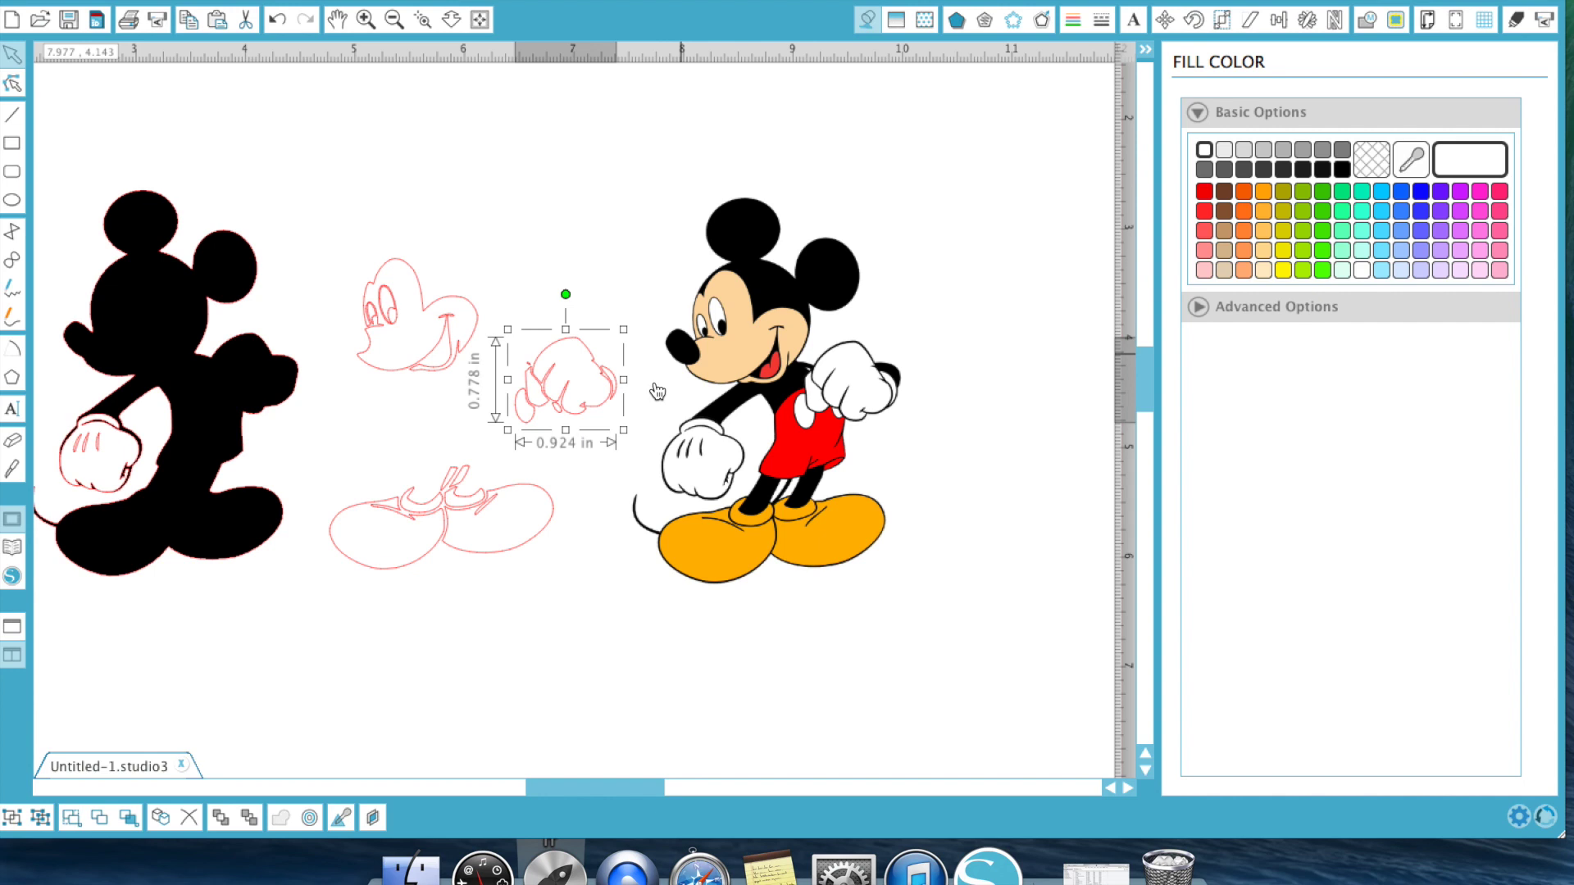
pyautogui.moveTo(587, 404); pyautogui.dragTo(263, 398)
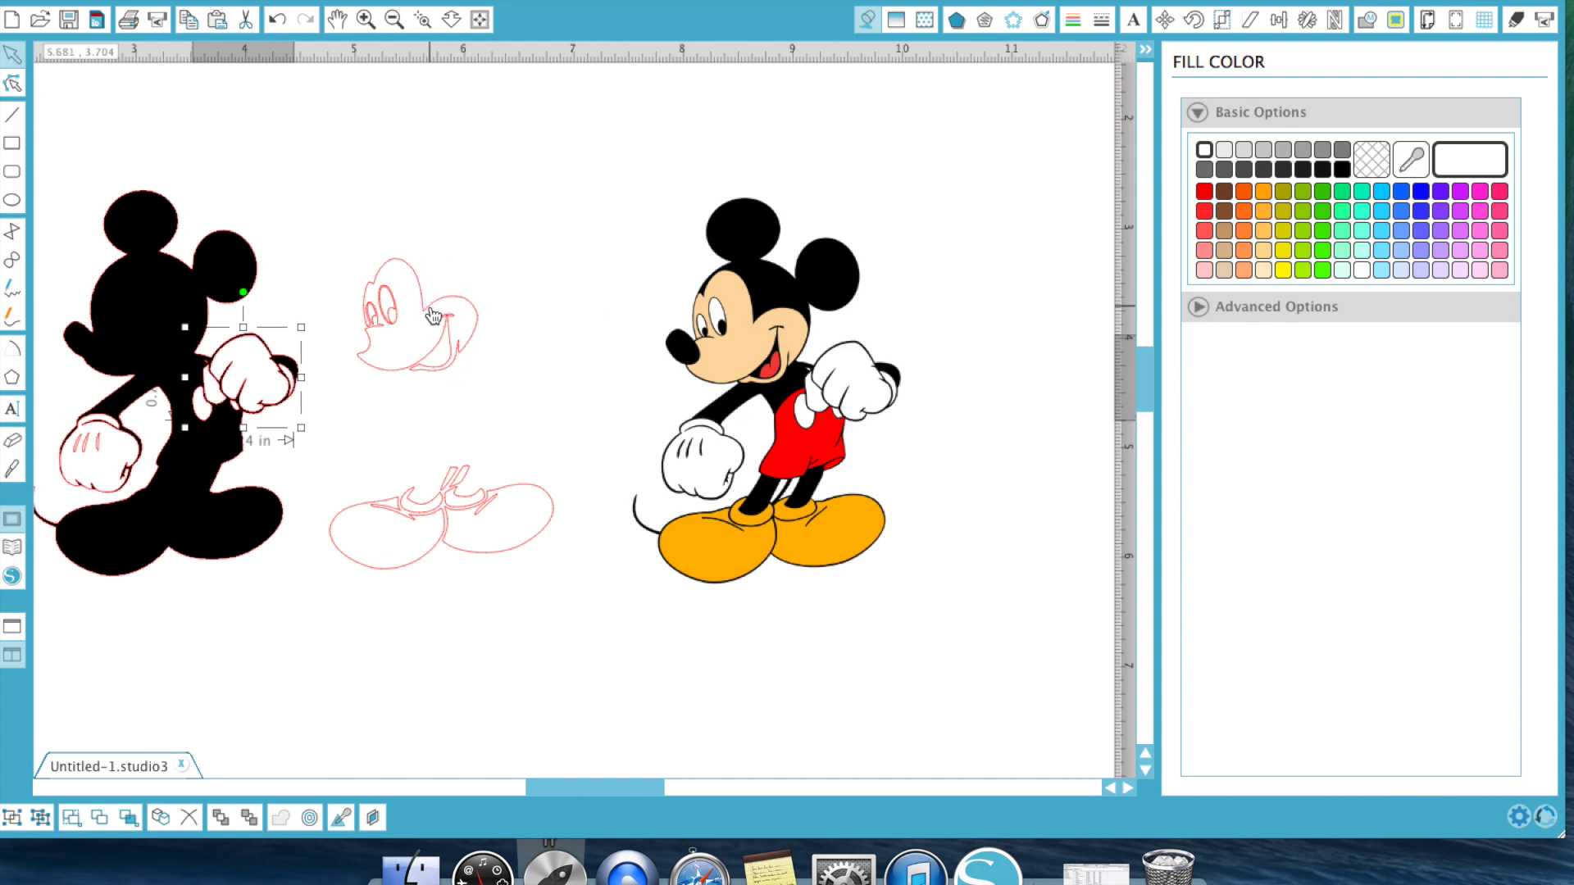
pyautogui.moveTo(433, 316); pyautogui.dragTo(505, 267)
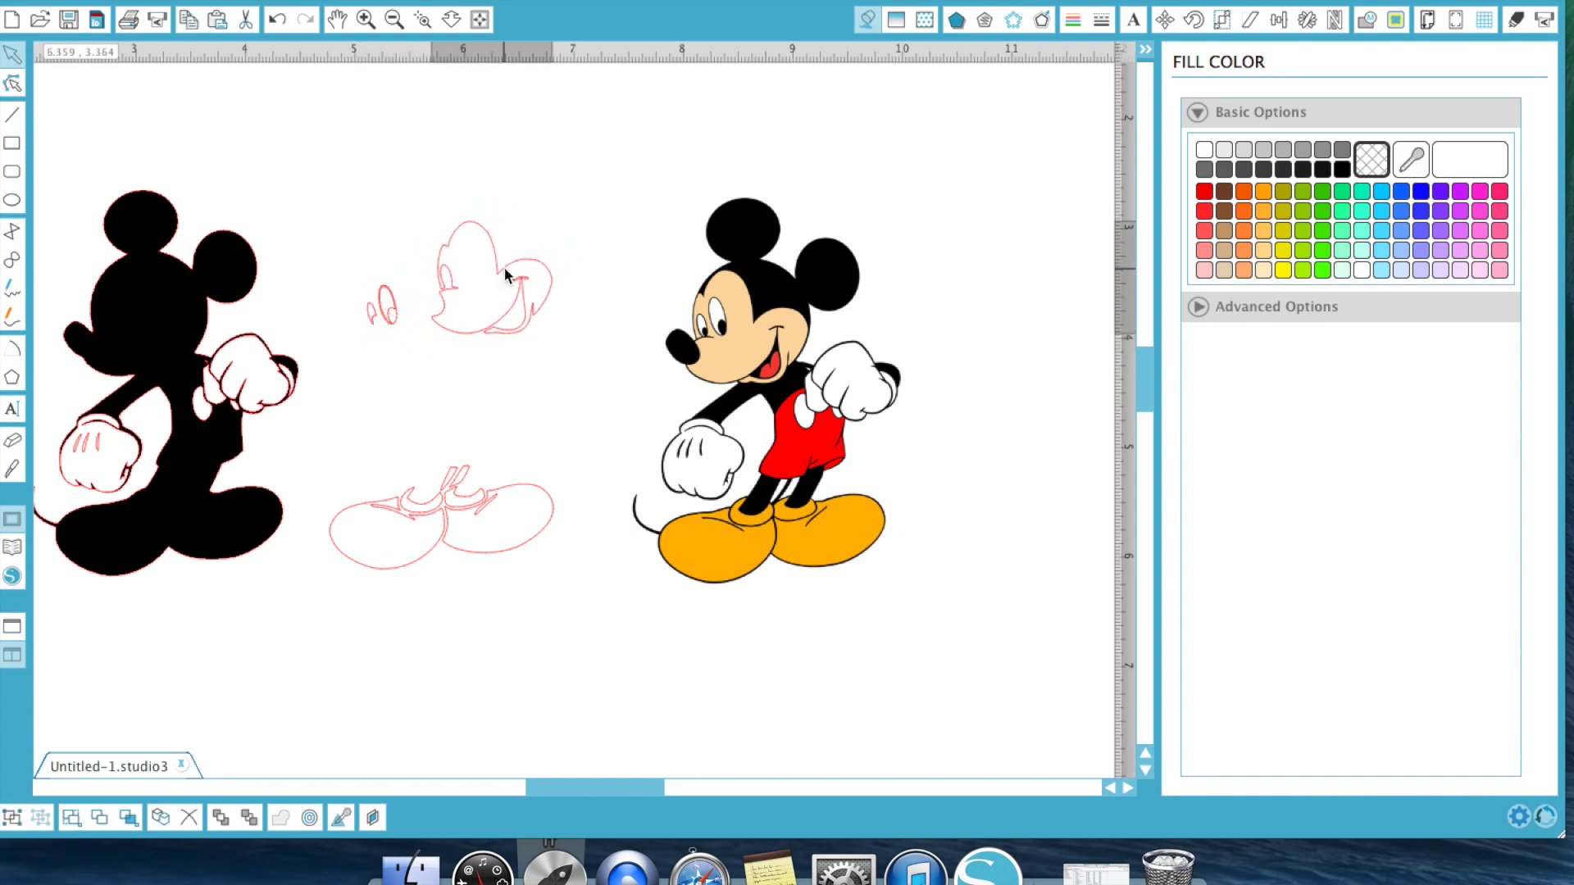
# Step: Eyedrop Mickey's peach skin colour into the head and align it on the silhouette's head
pyautogui.click(1411, 159)
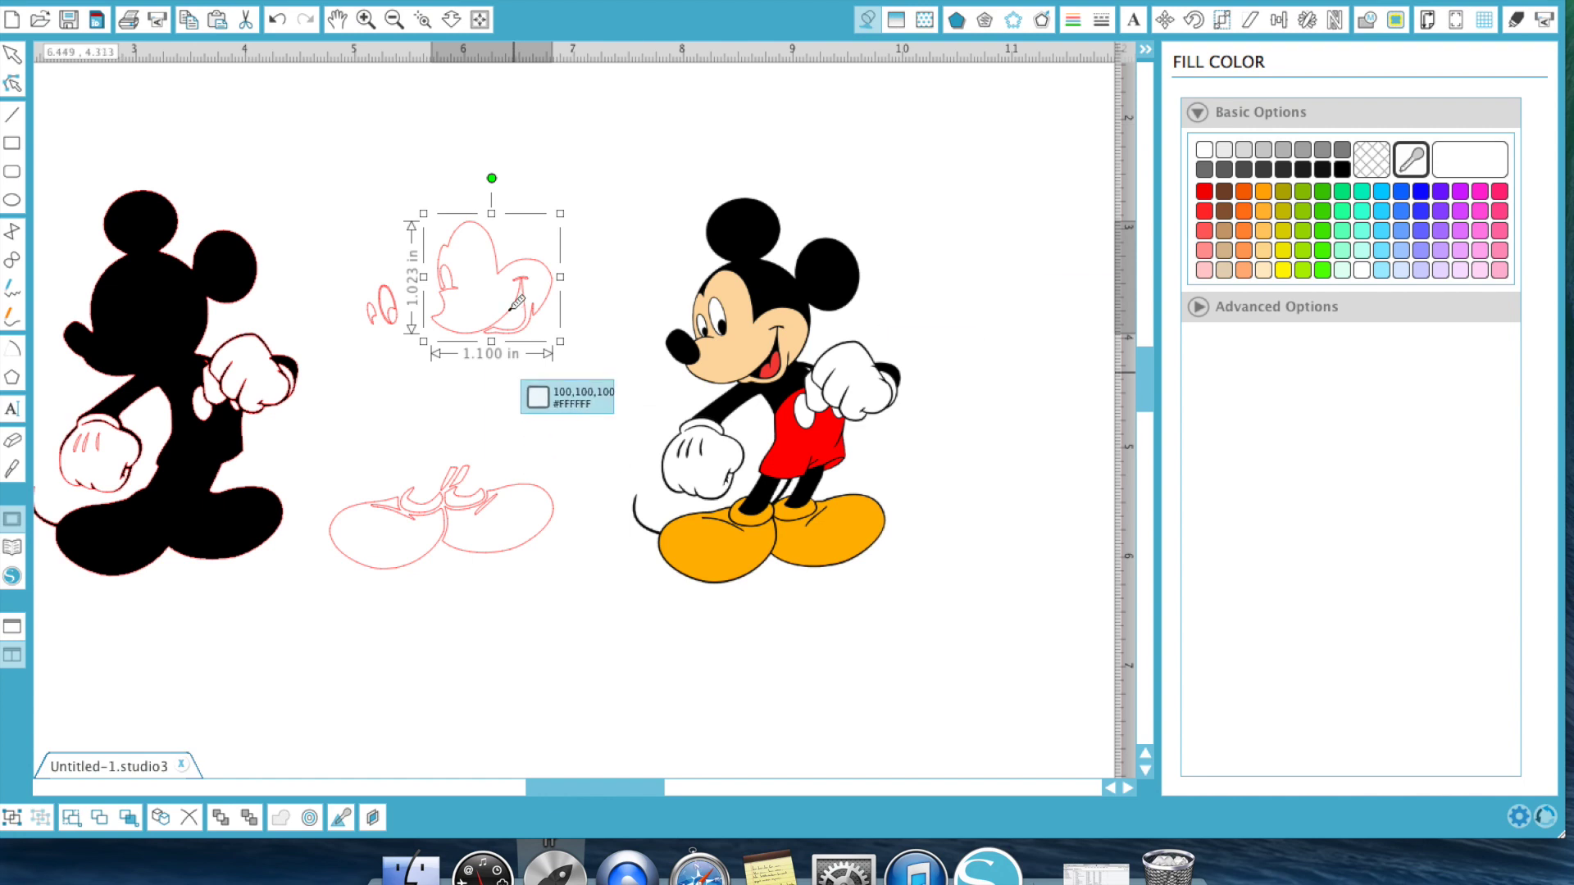
pyautogui.click(740, 317)
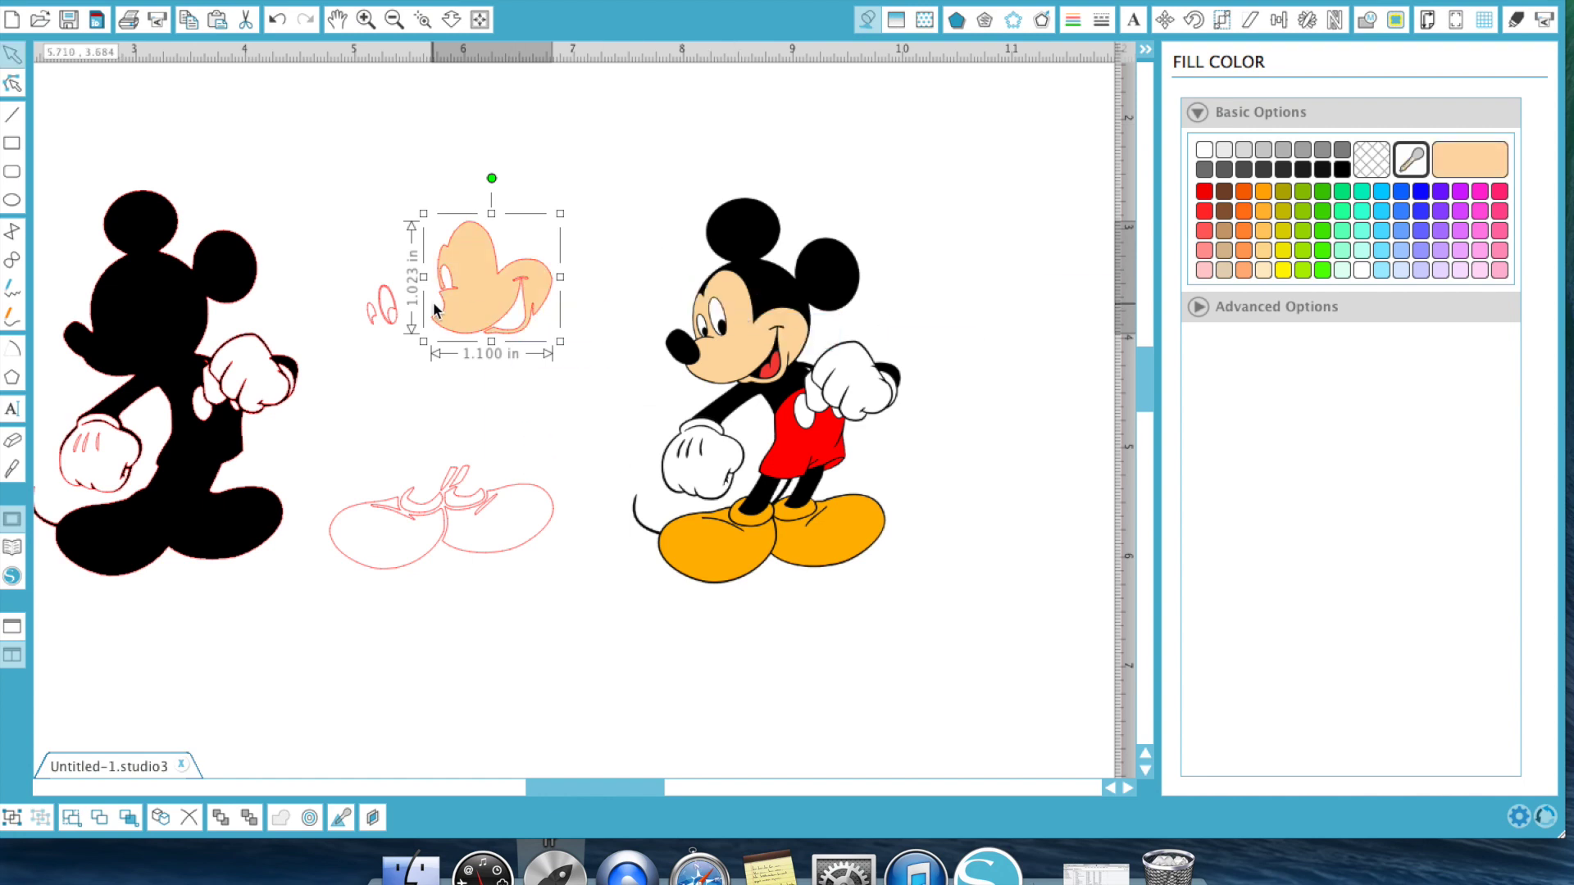
pyautogui.moveTo(455, 314); pyautogui.dragTo(137, 353)
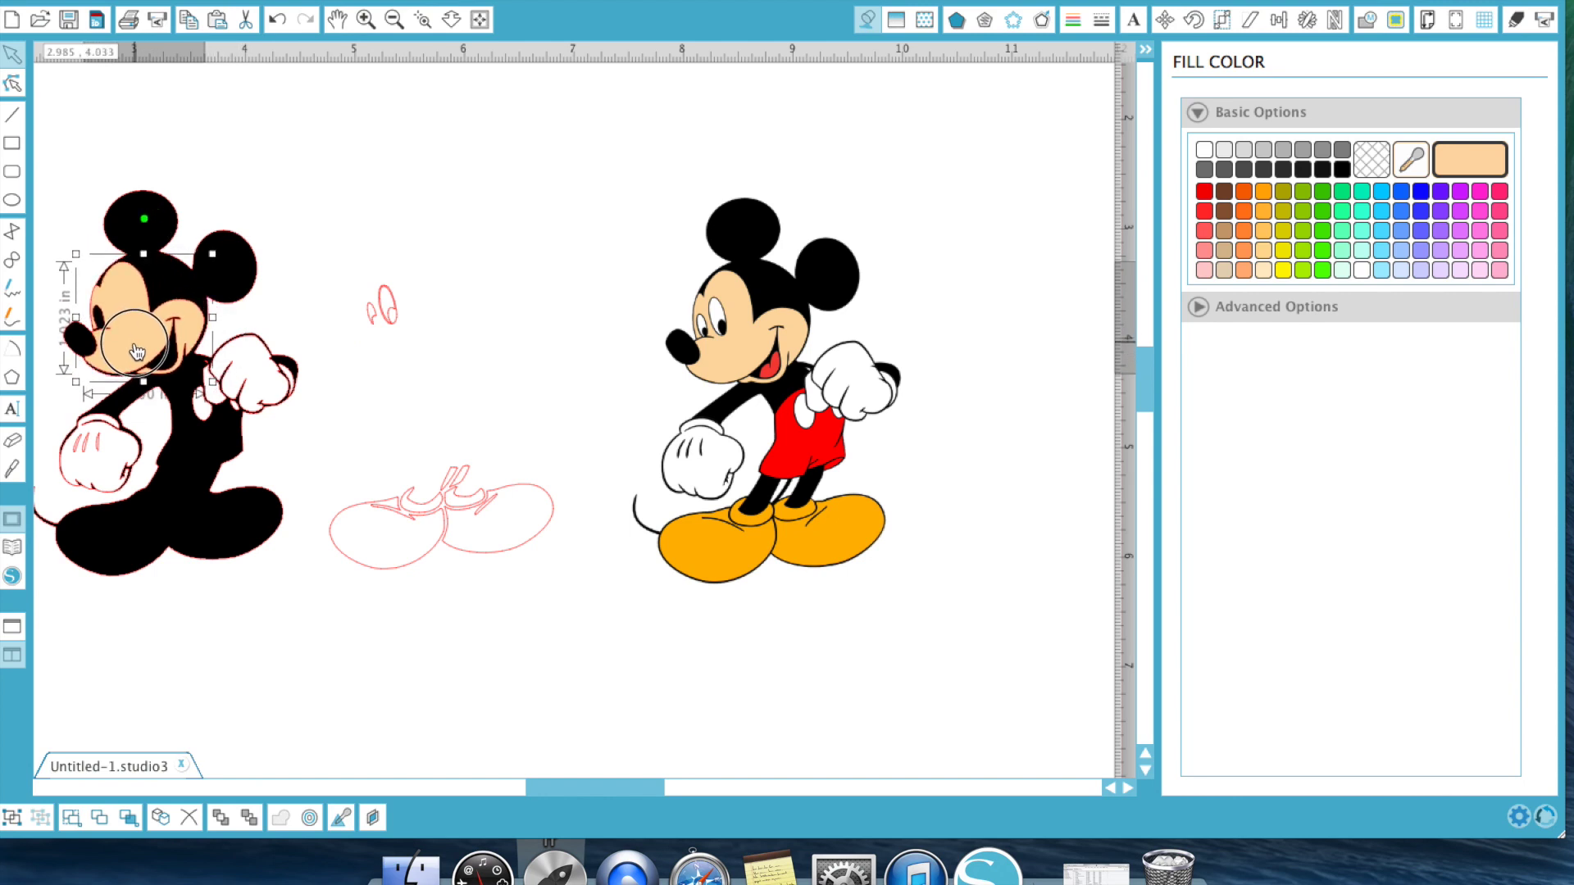
pyautogui.moveTo(137, 352); pyautogui.dragTo(139, 353)
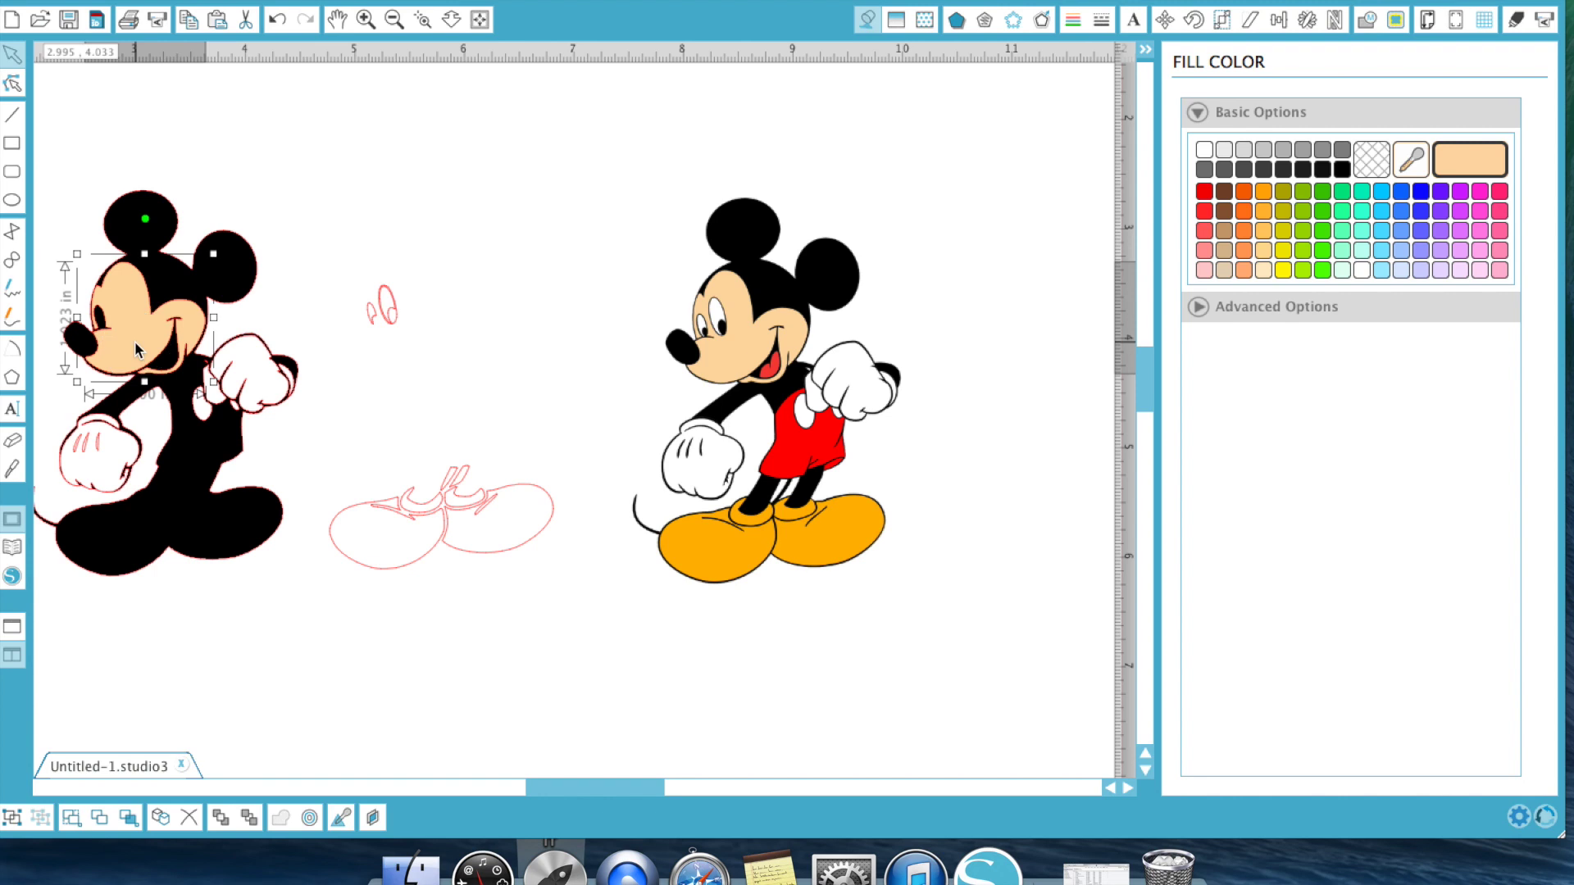
pyautogui.click(390, 309)
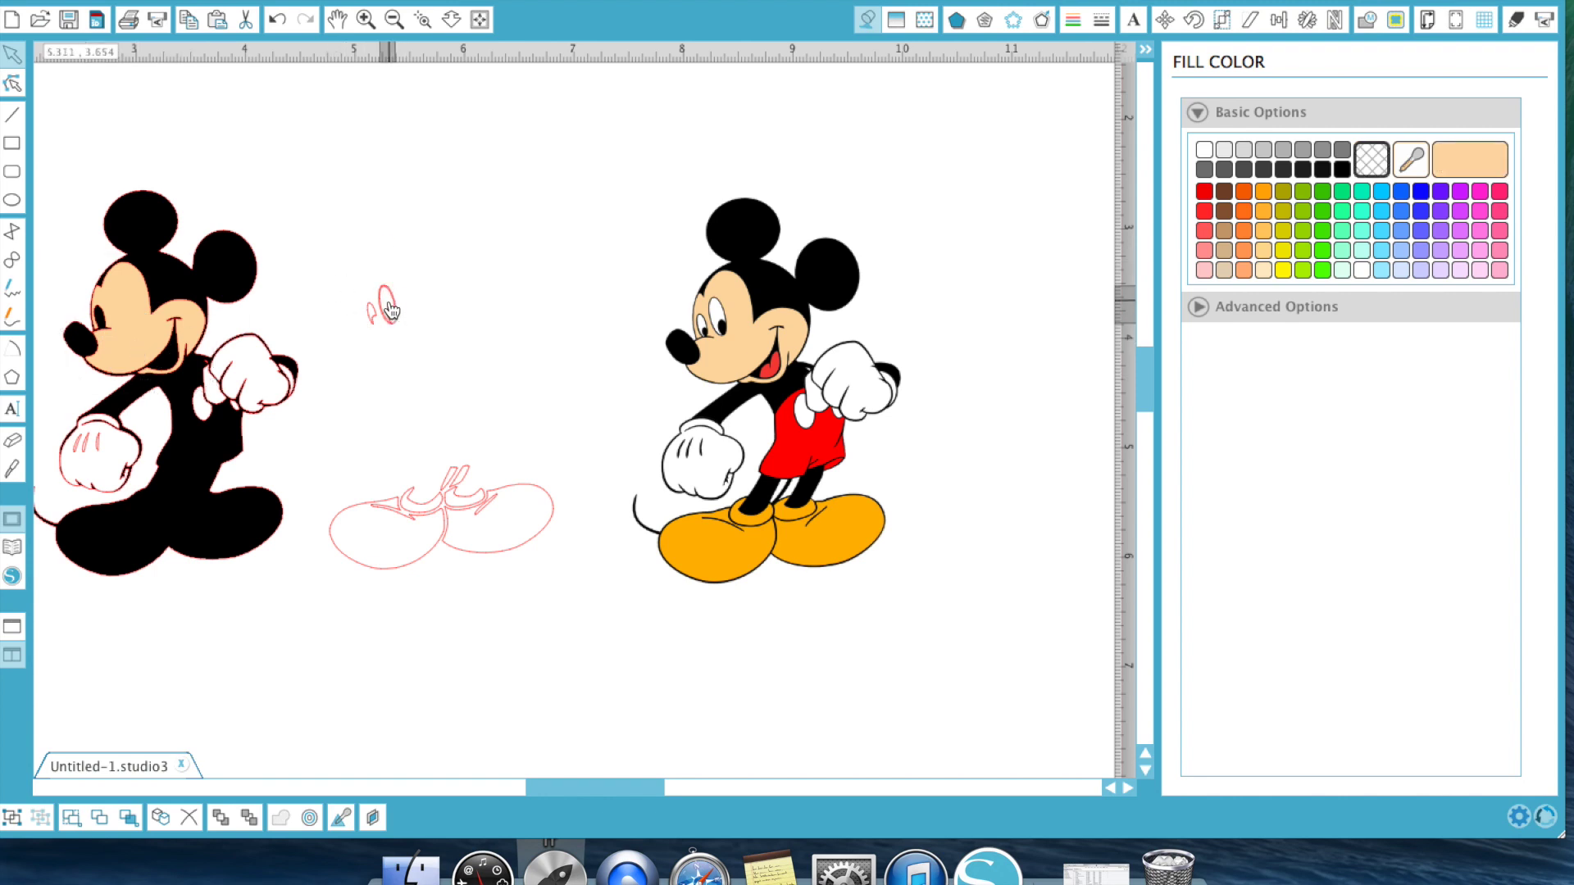
# Step: Fill the eye outline and a small eye piece white
pyautogui.click(1205, 151)
pyautogui.click(485, 273)
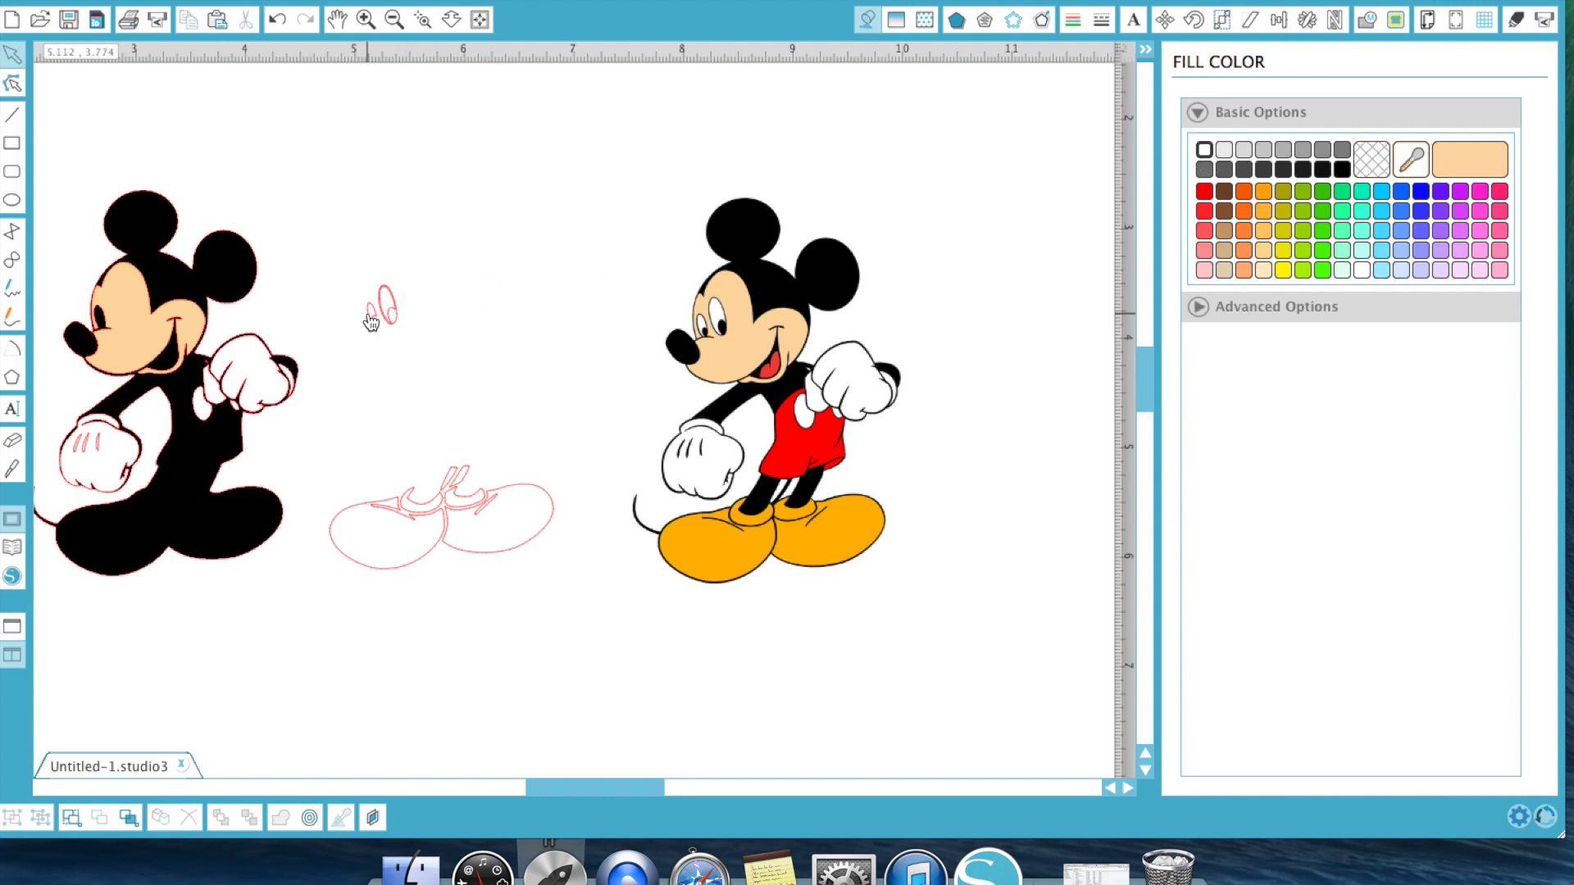
pyautogui.click(372, 319)
pyautogui.click(1204, 150)
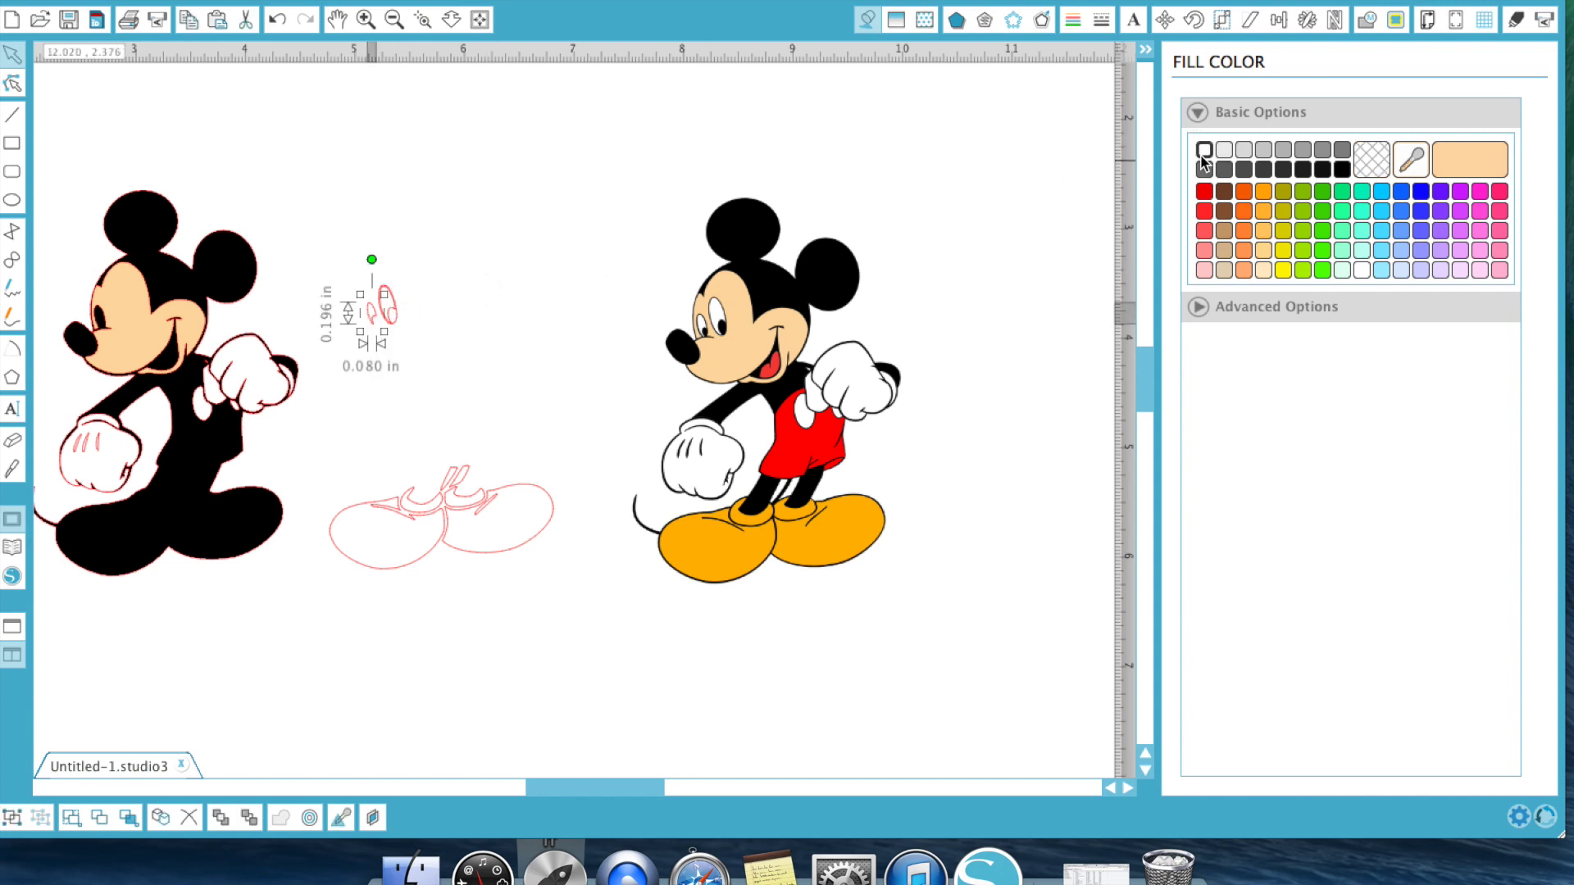
pyautogui.click(557, 240)
# Step: Select both eye outlines, move them onto the face and ungroup them
pyautogui.moveTo(354, 285); pyautogui.dragTo(450, 334)
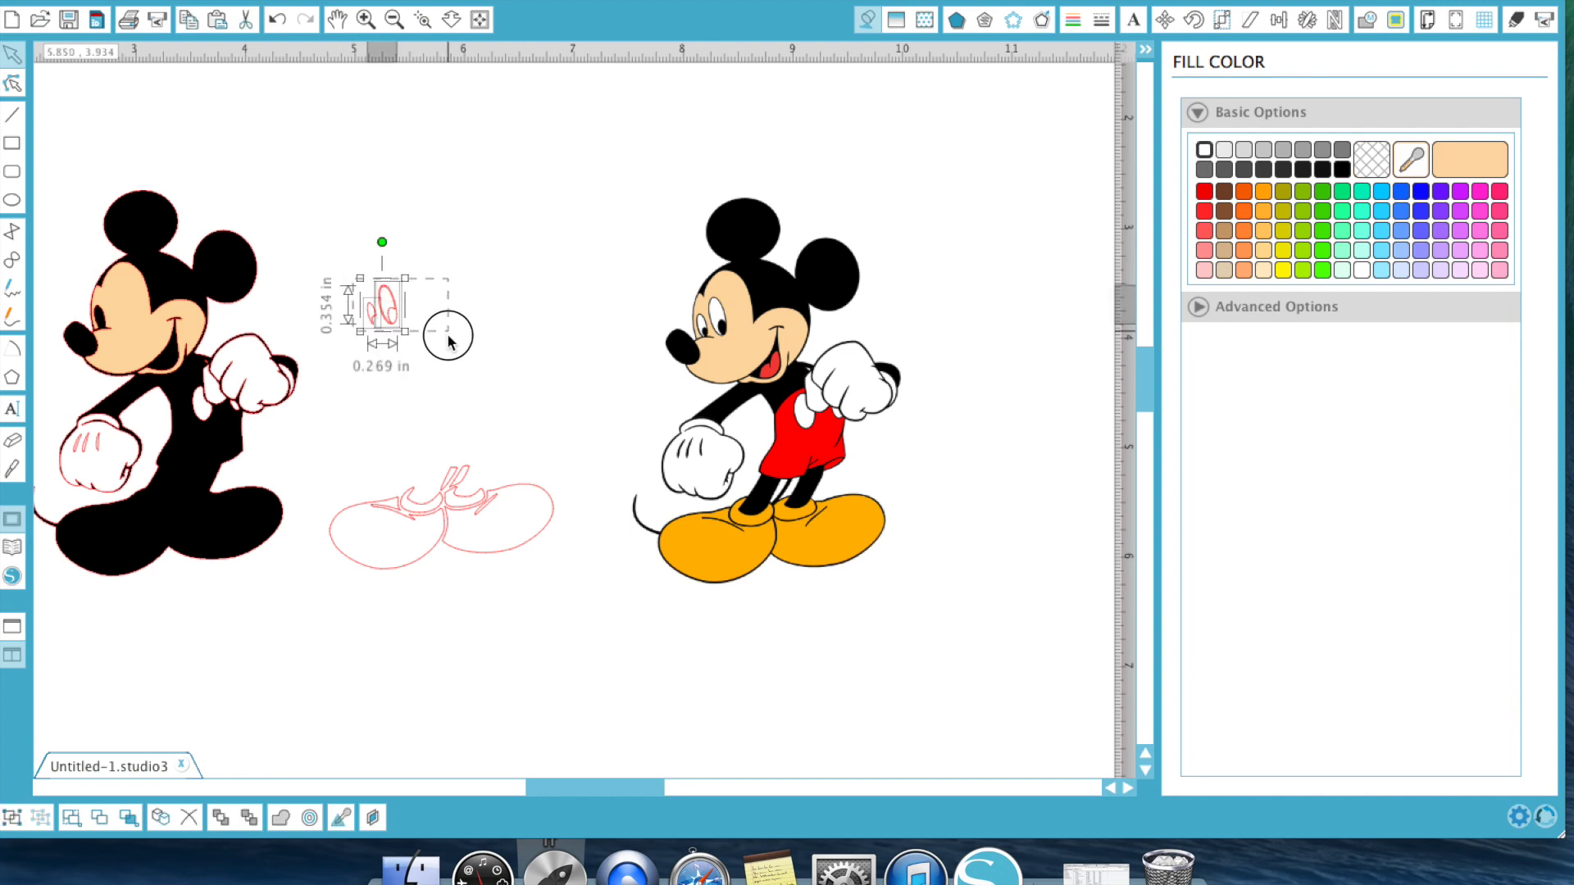
pyautogui.rightClick(386, 305)
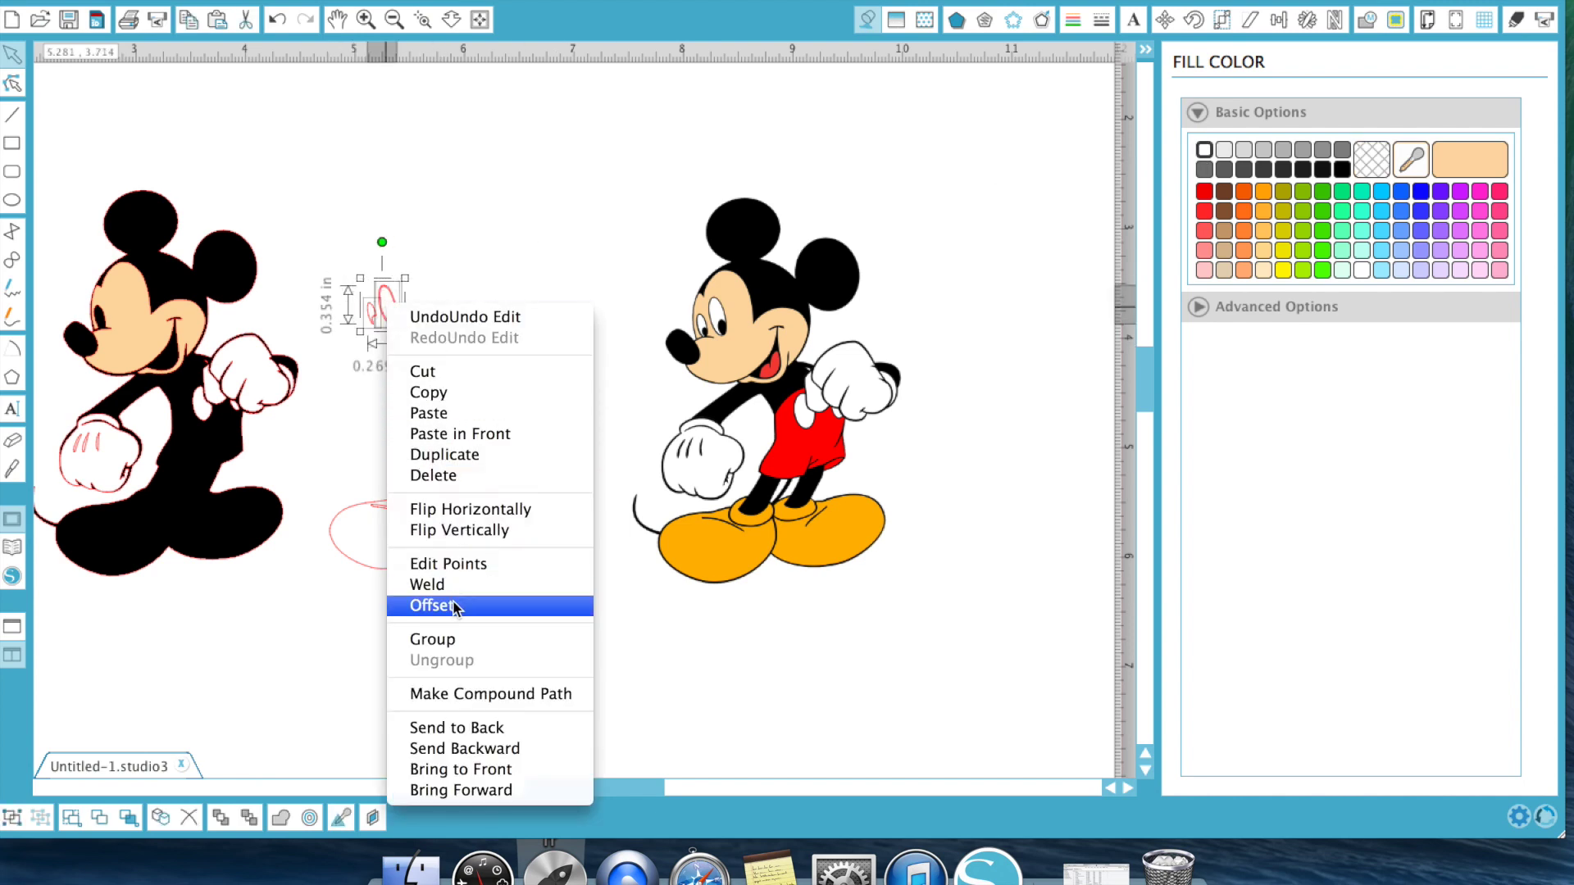
pyautogui.press('Escape')
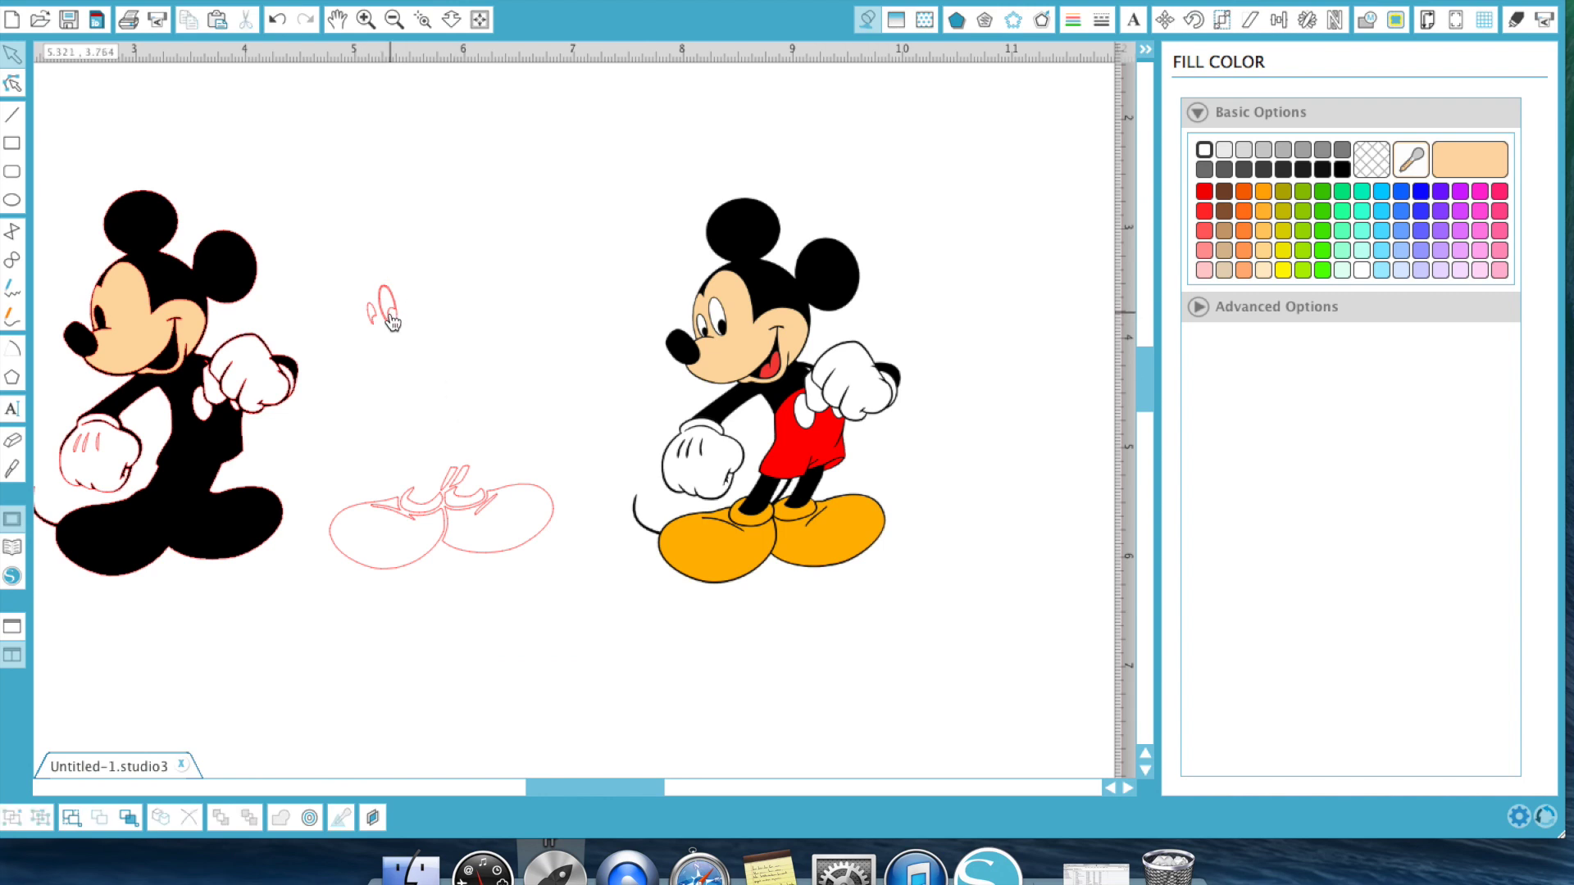
pyautogui.moveTo(386, 309)
pyautogui.mouseDown()
pyautogui.moveTo(119, 326)
pyautogui.moveTo(396, 284)
pyautogui.mouseUp()
pyautogui.rightClick(396, 284)
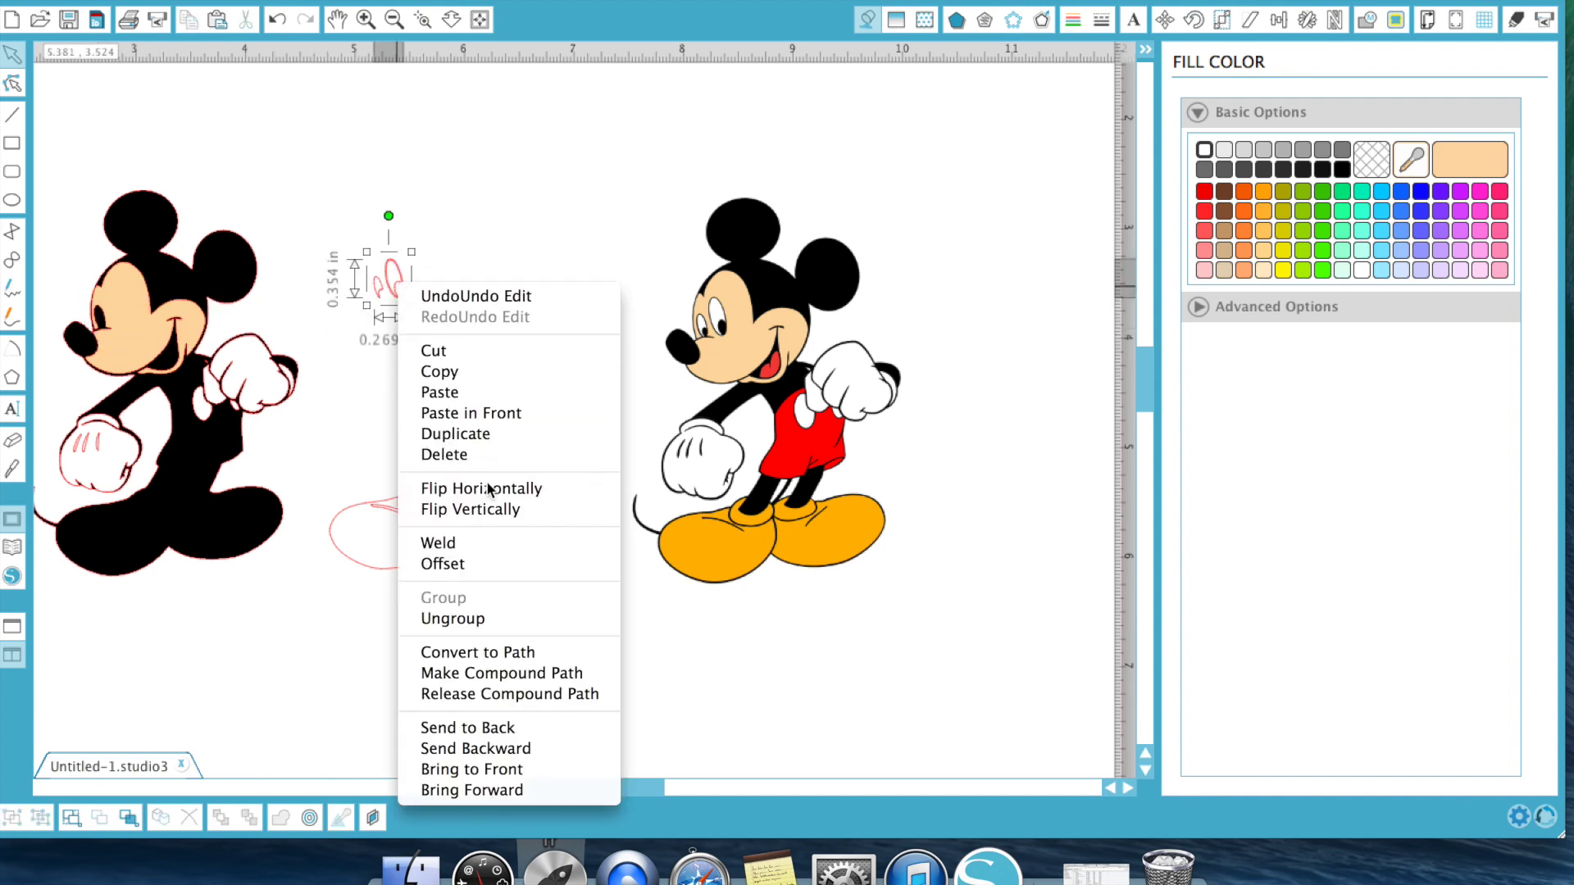
pyautogui.click(498, 623)
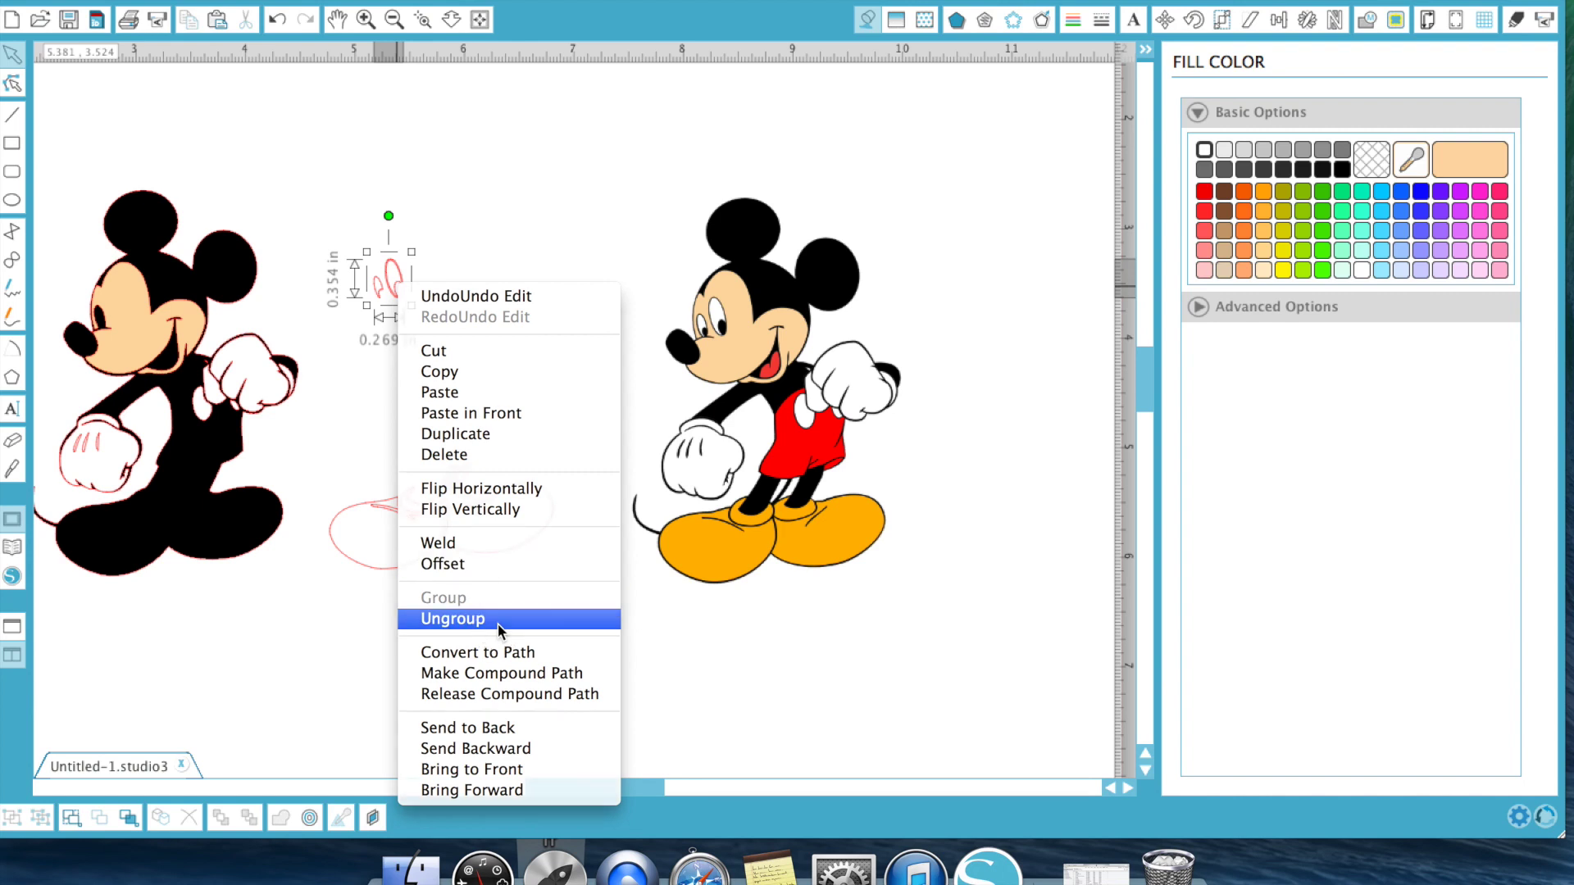
# Step: Select a single eye piece and check its actions menu without changing anything
pyautogui.click(502, 308)
pyautogui.click(402, 300)
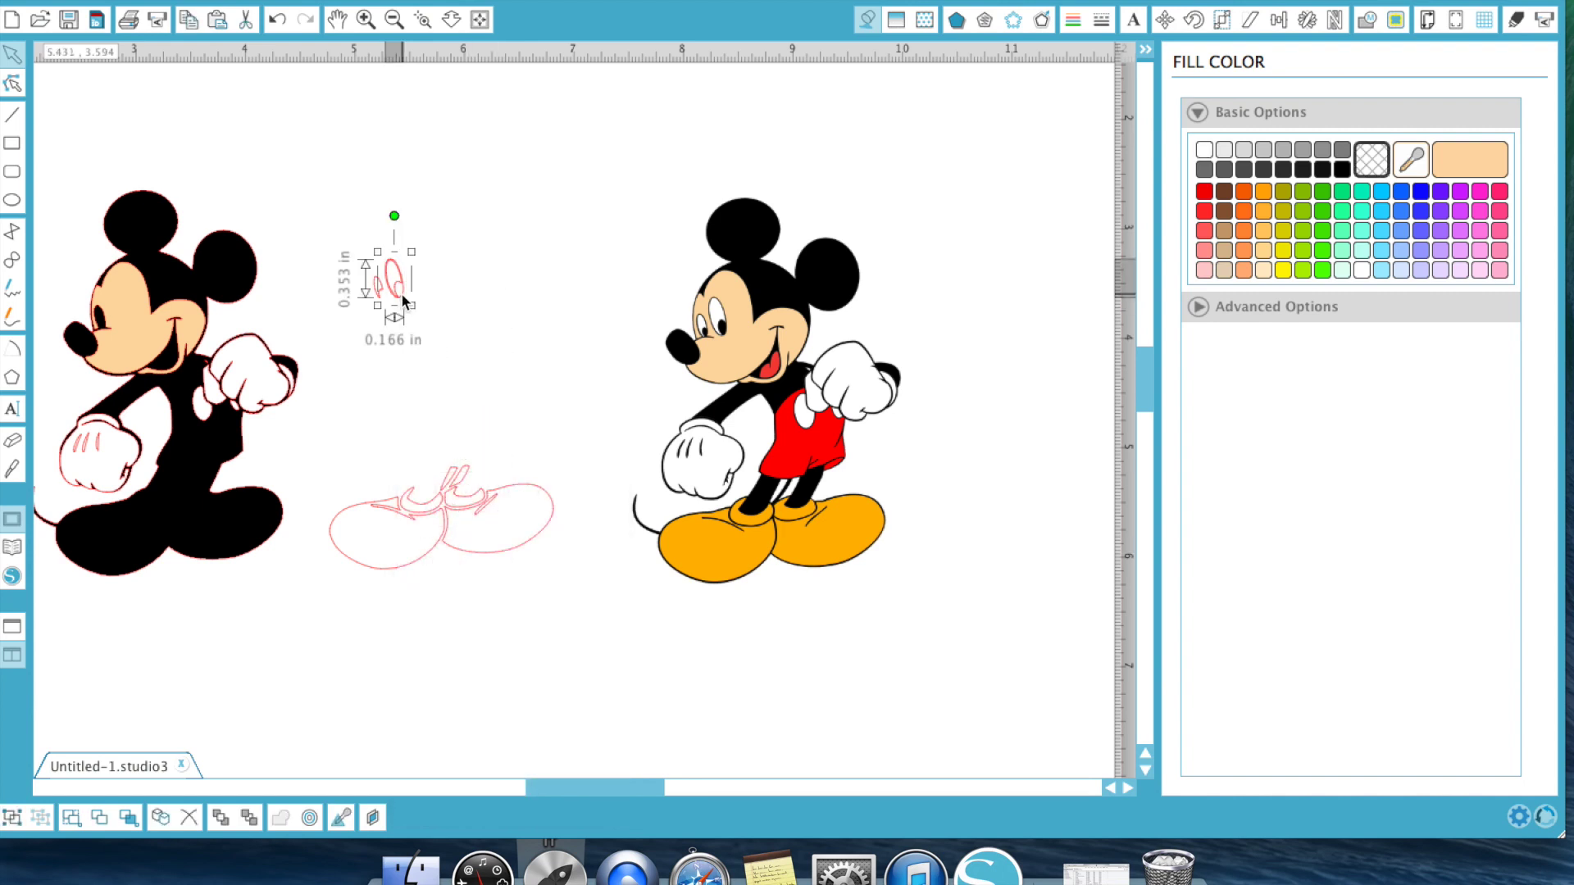
pyautogui.rightClick(401, 297)
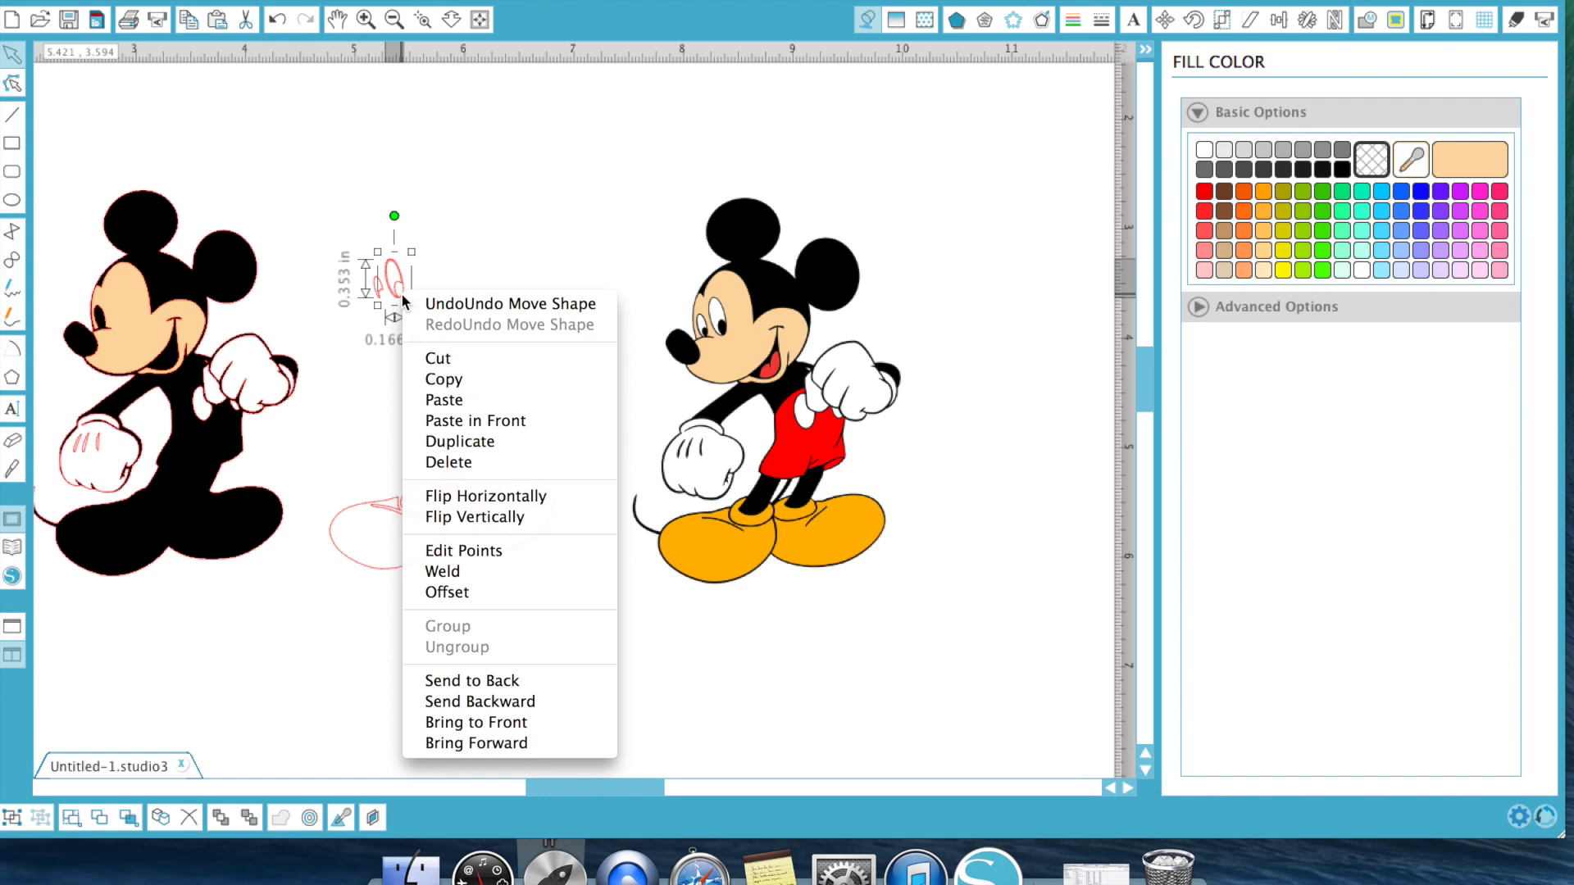
pyautogui.click(484, 231)
pyautogui.click(402, 292)
pyautogui.click(401, 289)
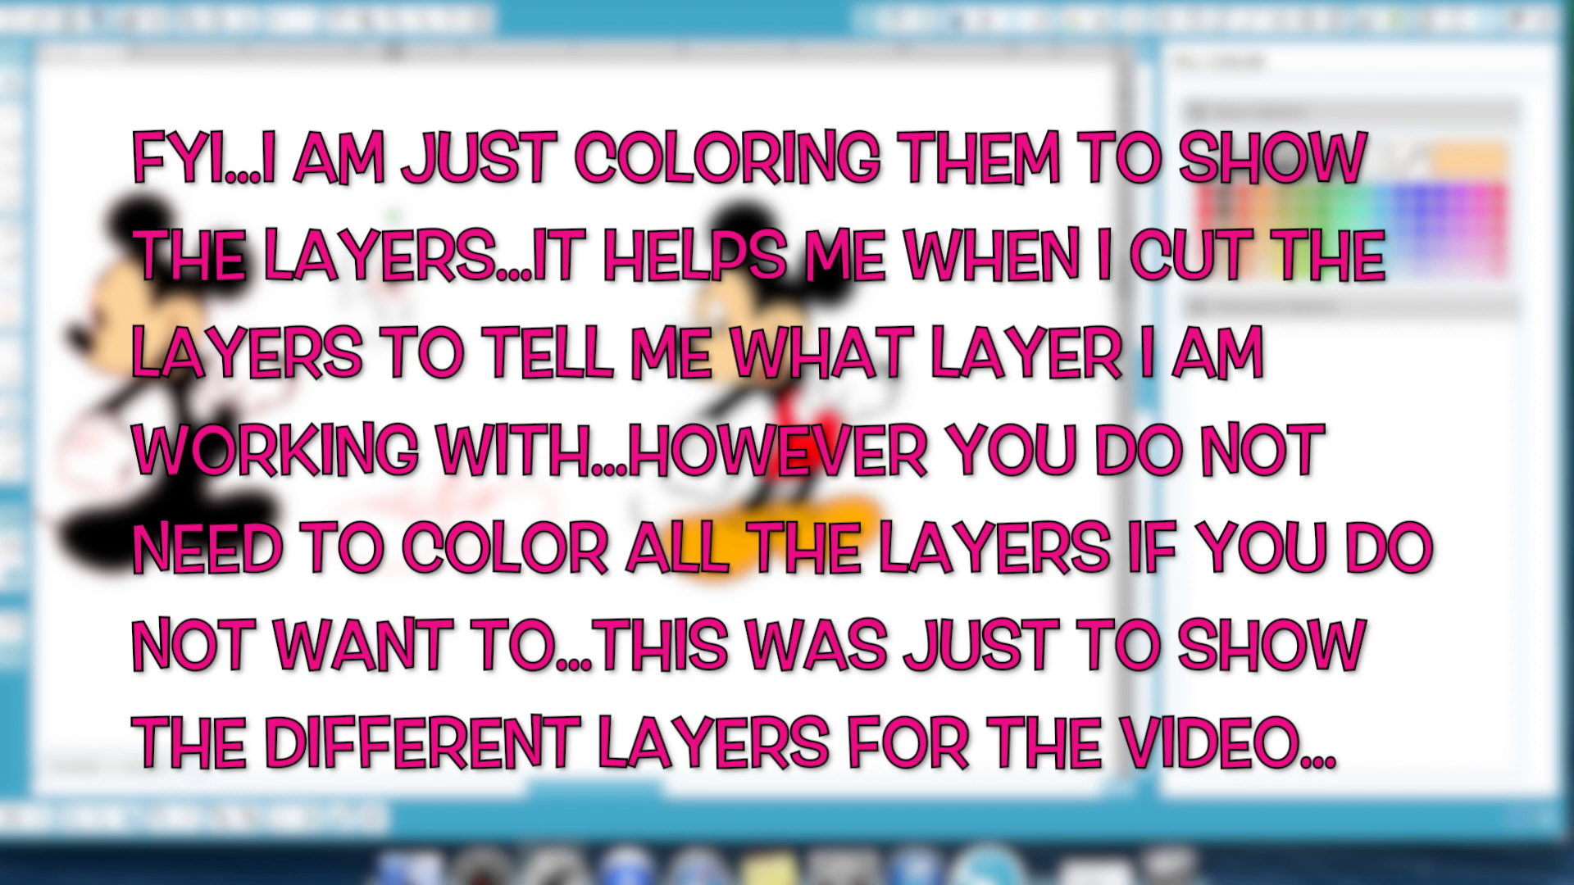
# Step: Resize the small eye shape to 0.353 × 0.166 in and fill it black
pyautogui.scroll(3, 506, 426)
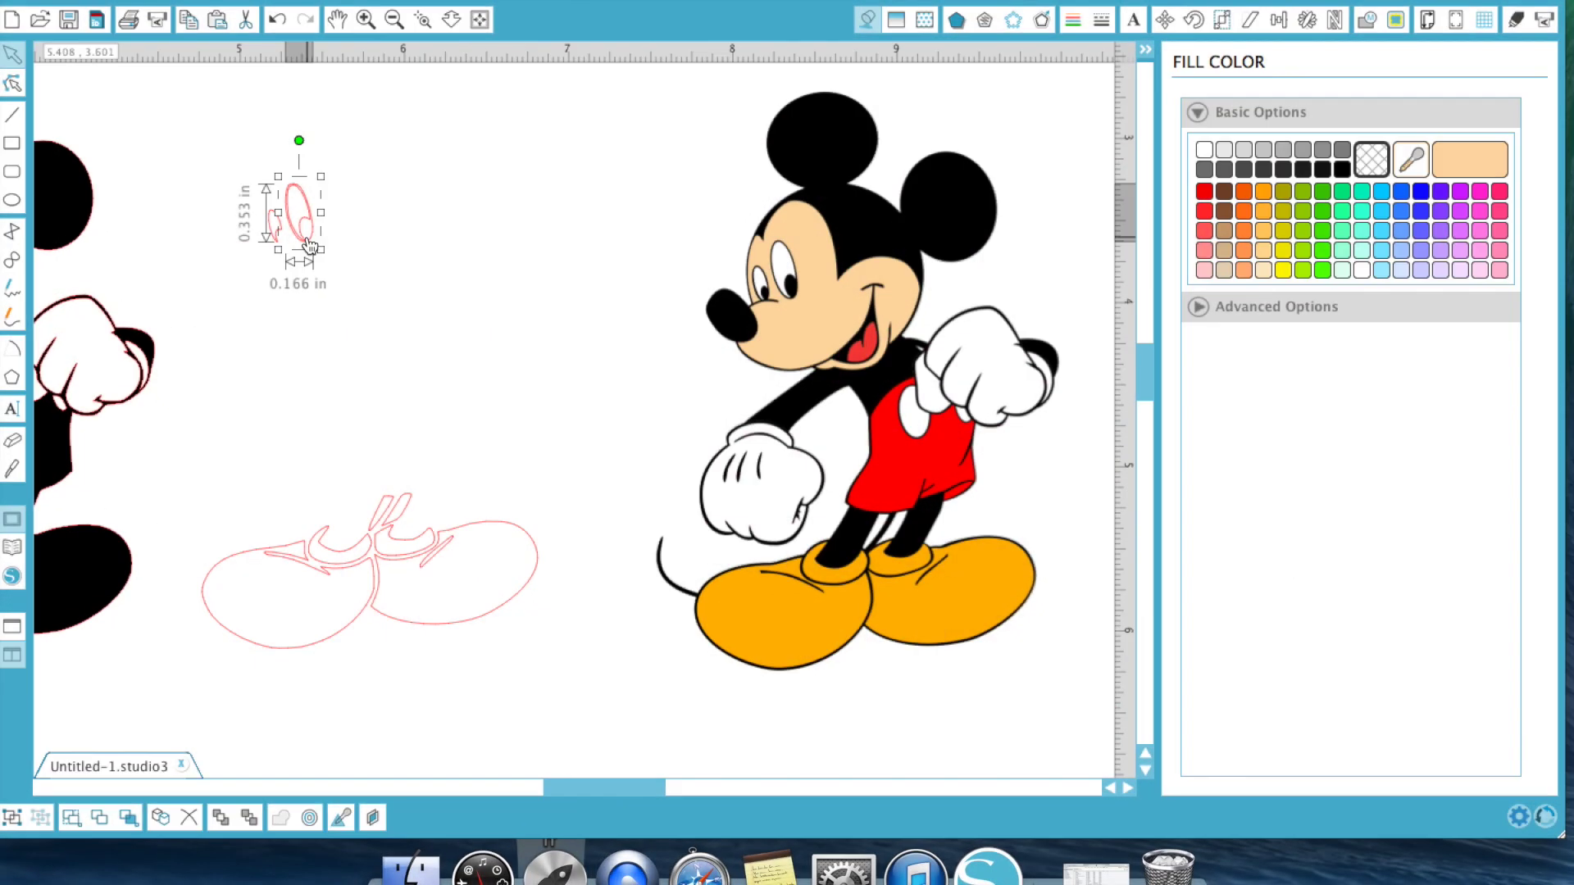
pyautogui.click(310, 246)
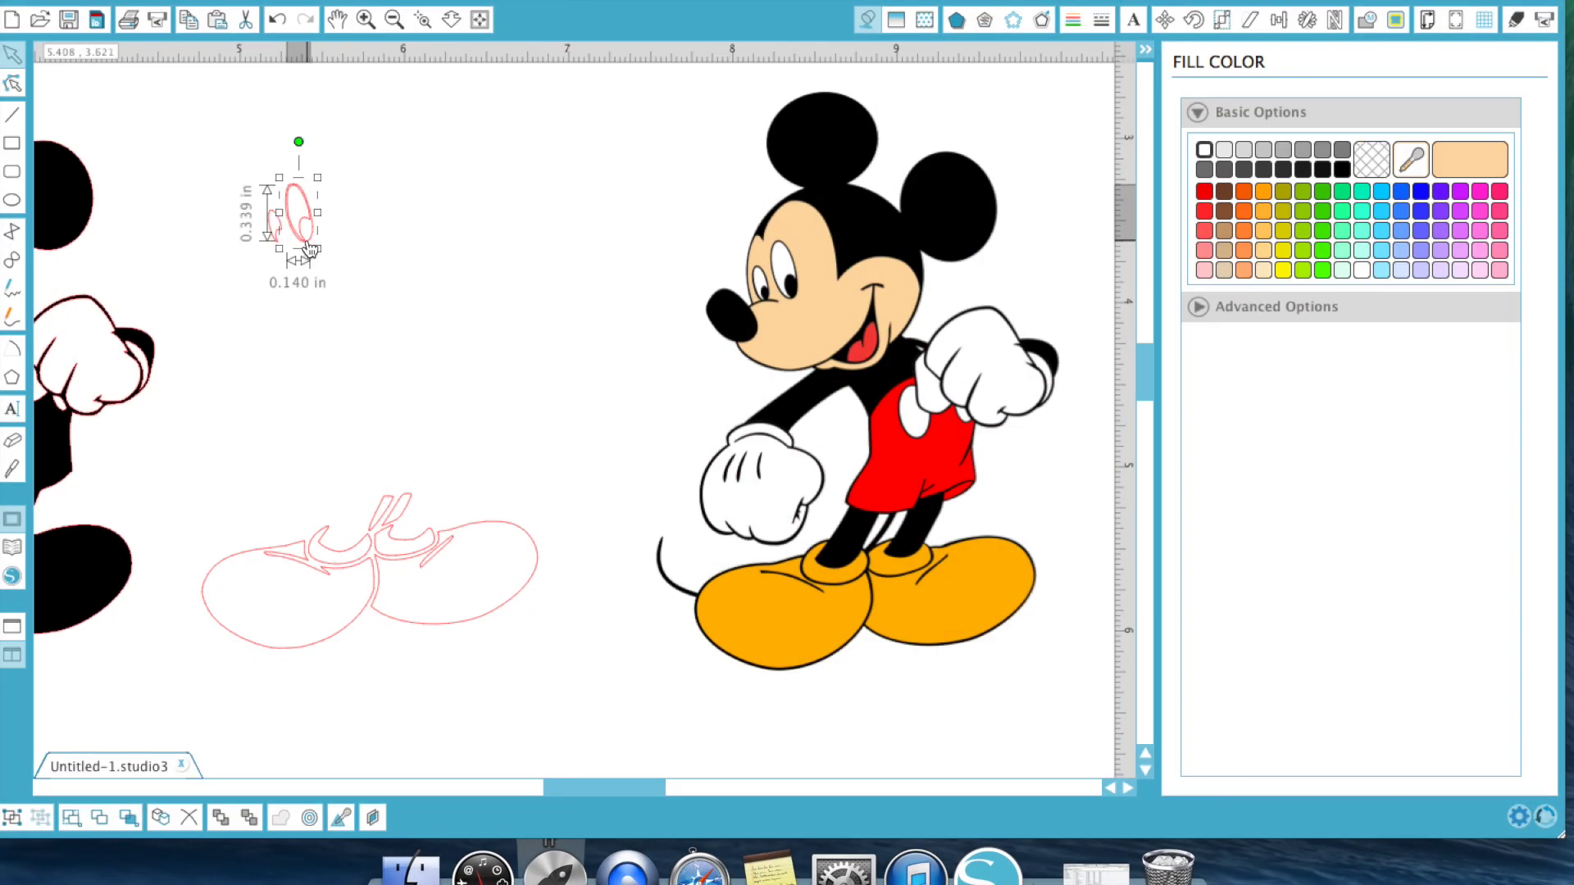
pyautogui.moveTo(309, 248); pyautogui.dragTo(317, 246)
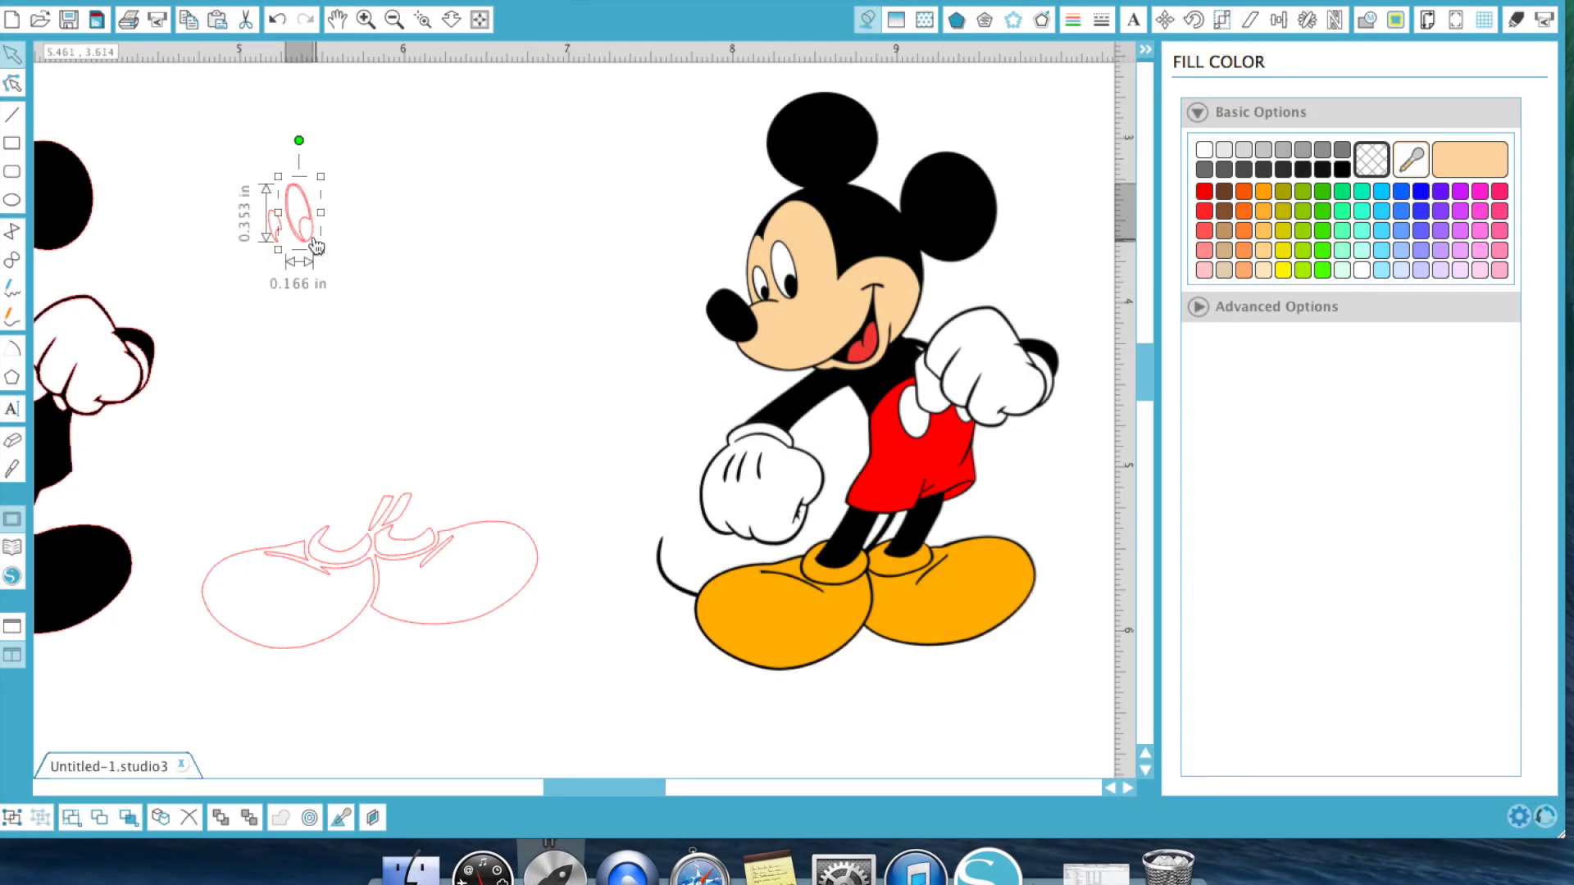
pyautogui.click(1342, 168)
pyautogui.click(515, 253)
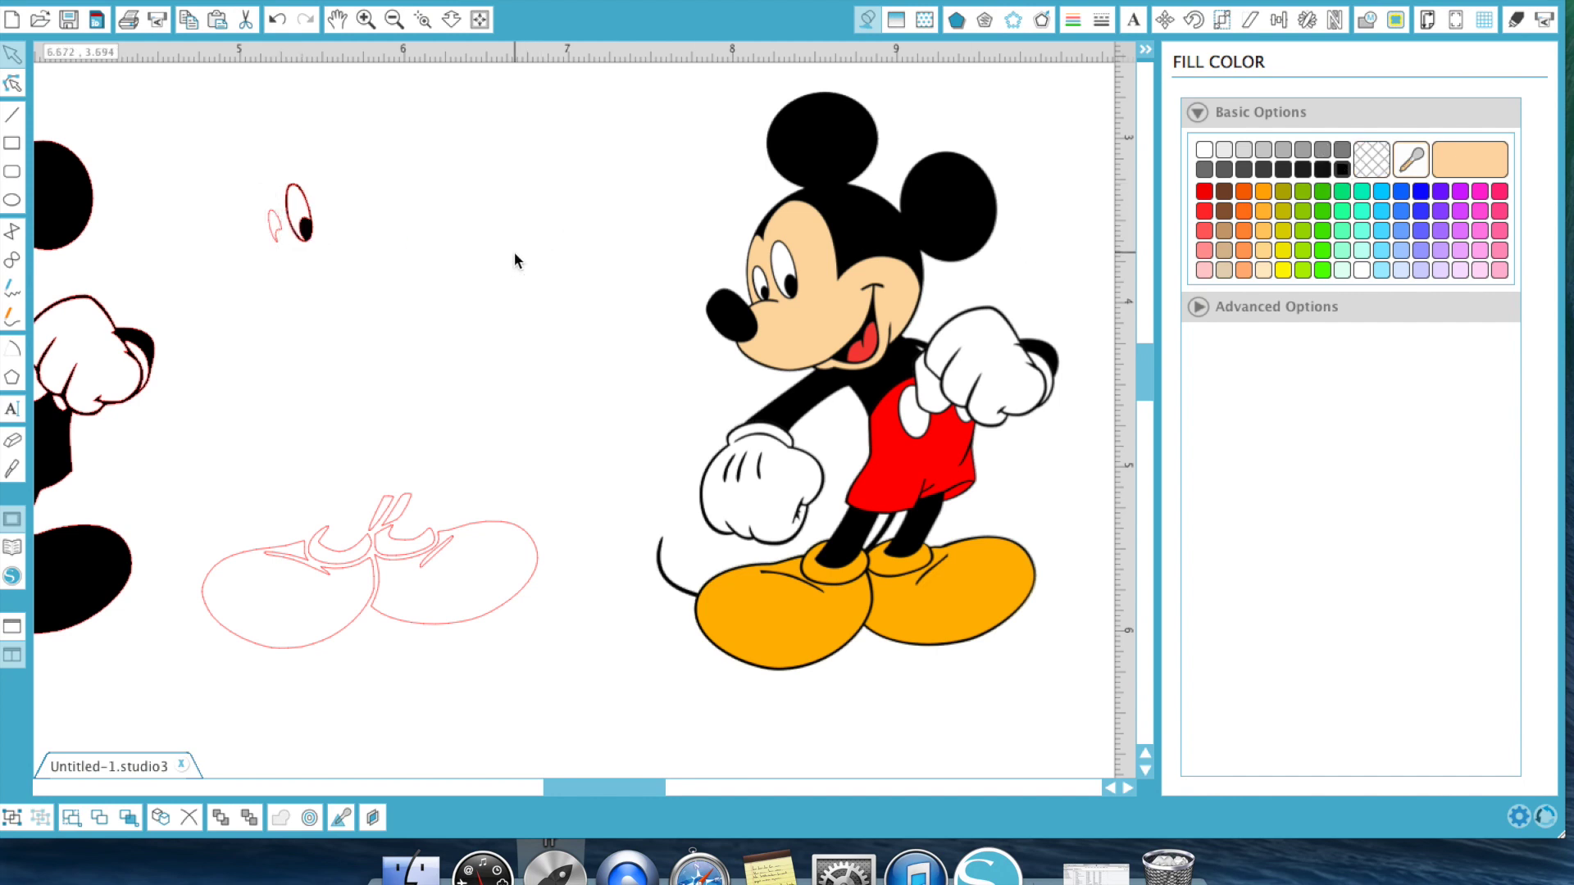
# Step: Group the eye with its small pink shape and move it onto the left Mickey's face
pyautogui.hscroll(-10, 181, 276)
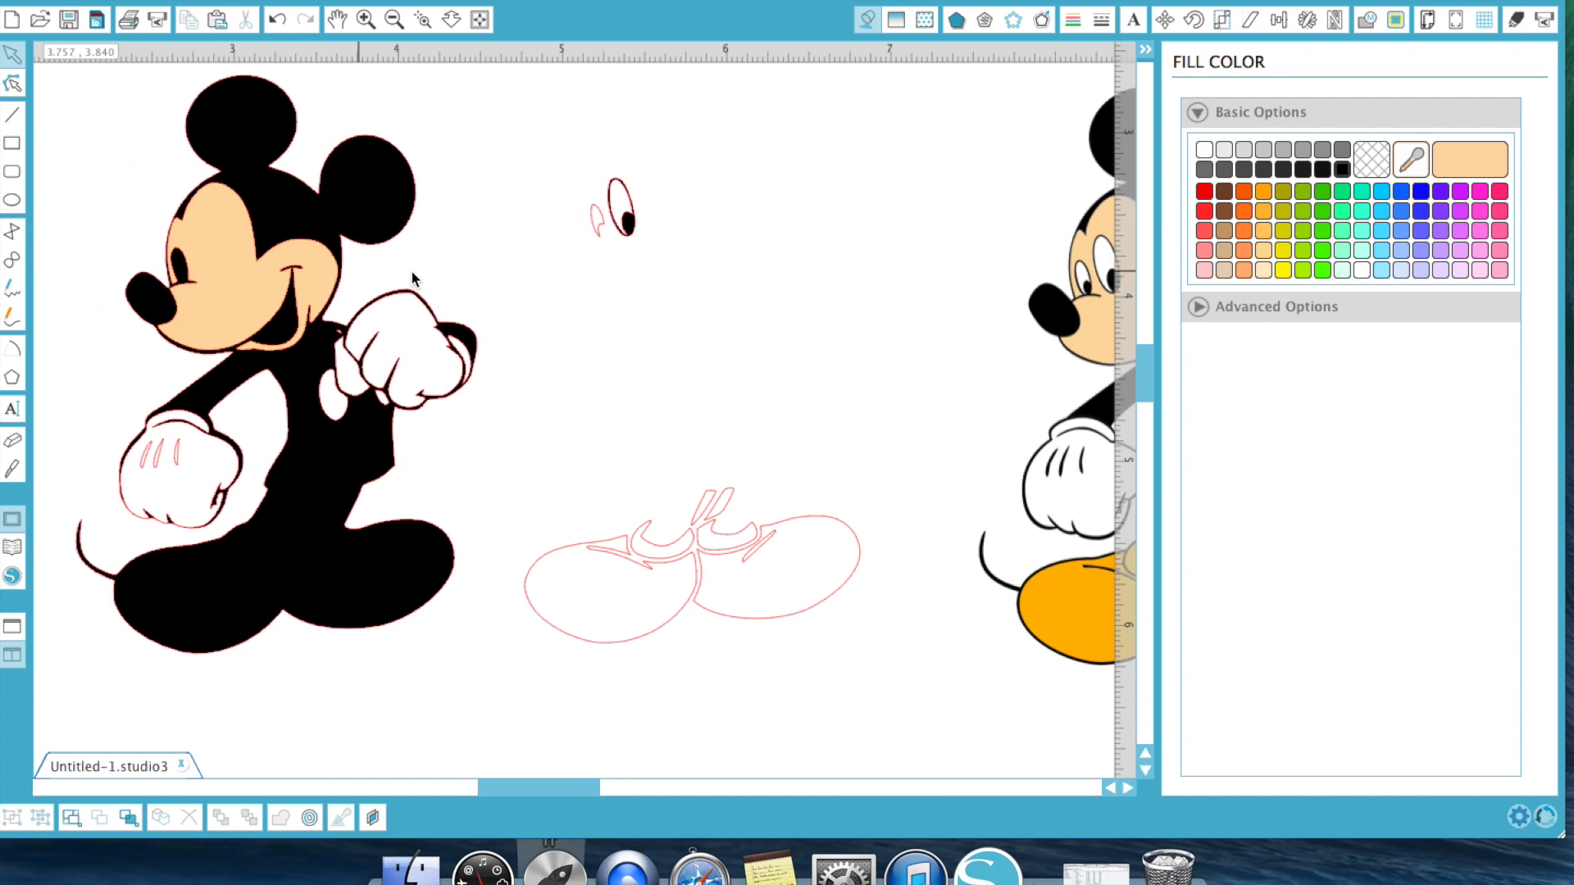
pyautogui.moveTo(565, 179); pyautogui.dragTo(656, 246)
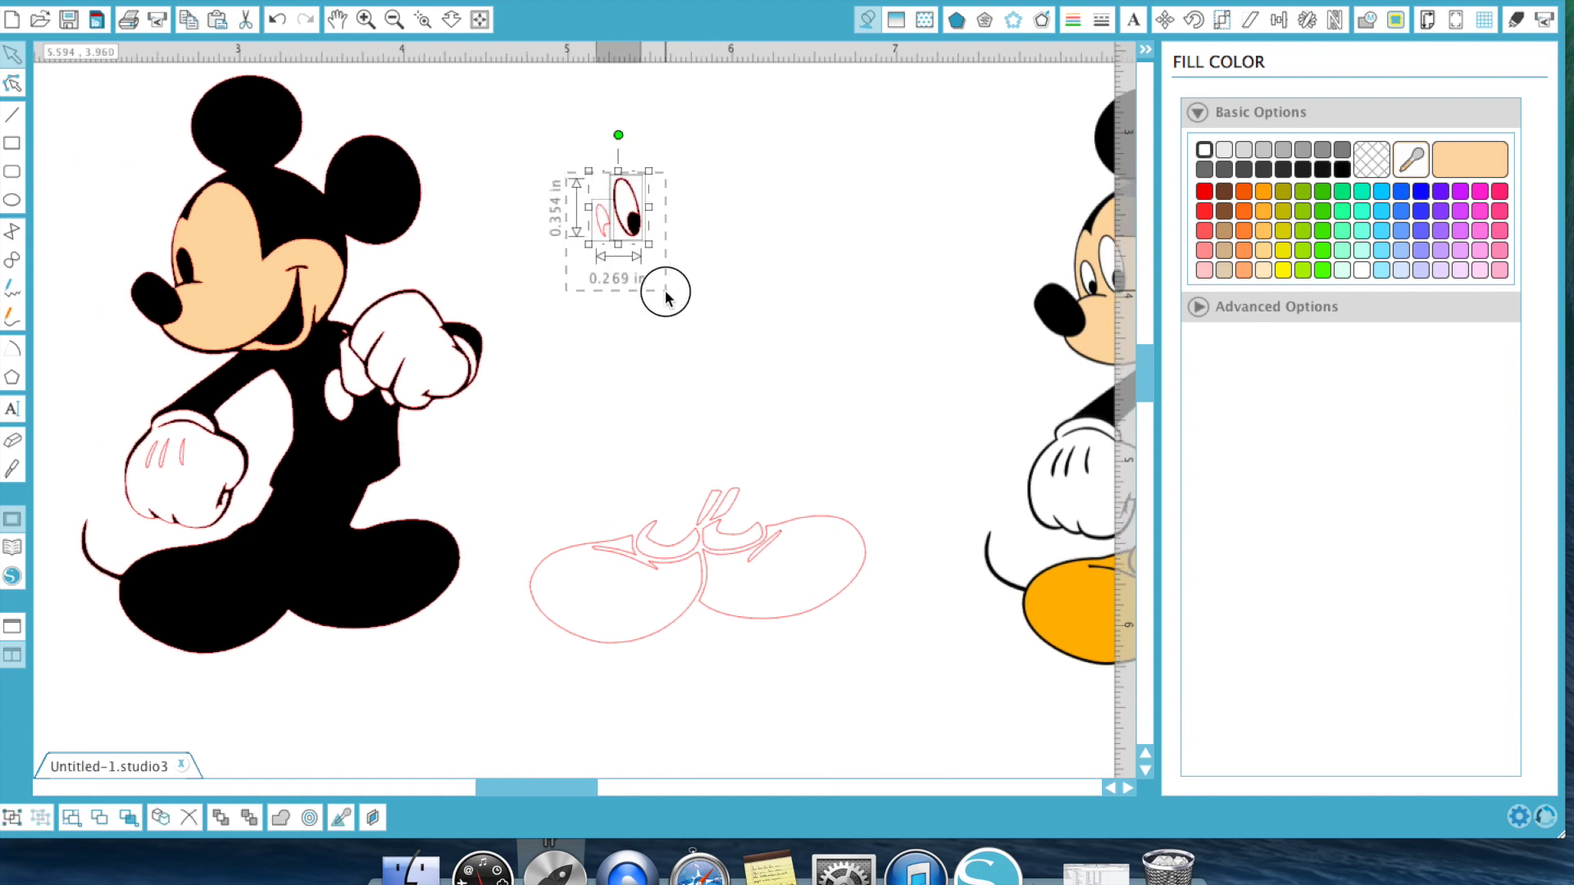
pyautogui.rightClick(625, 257)
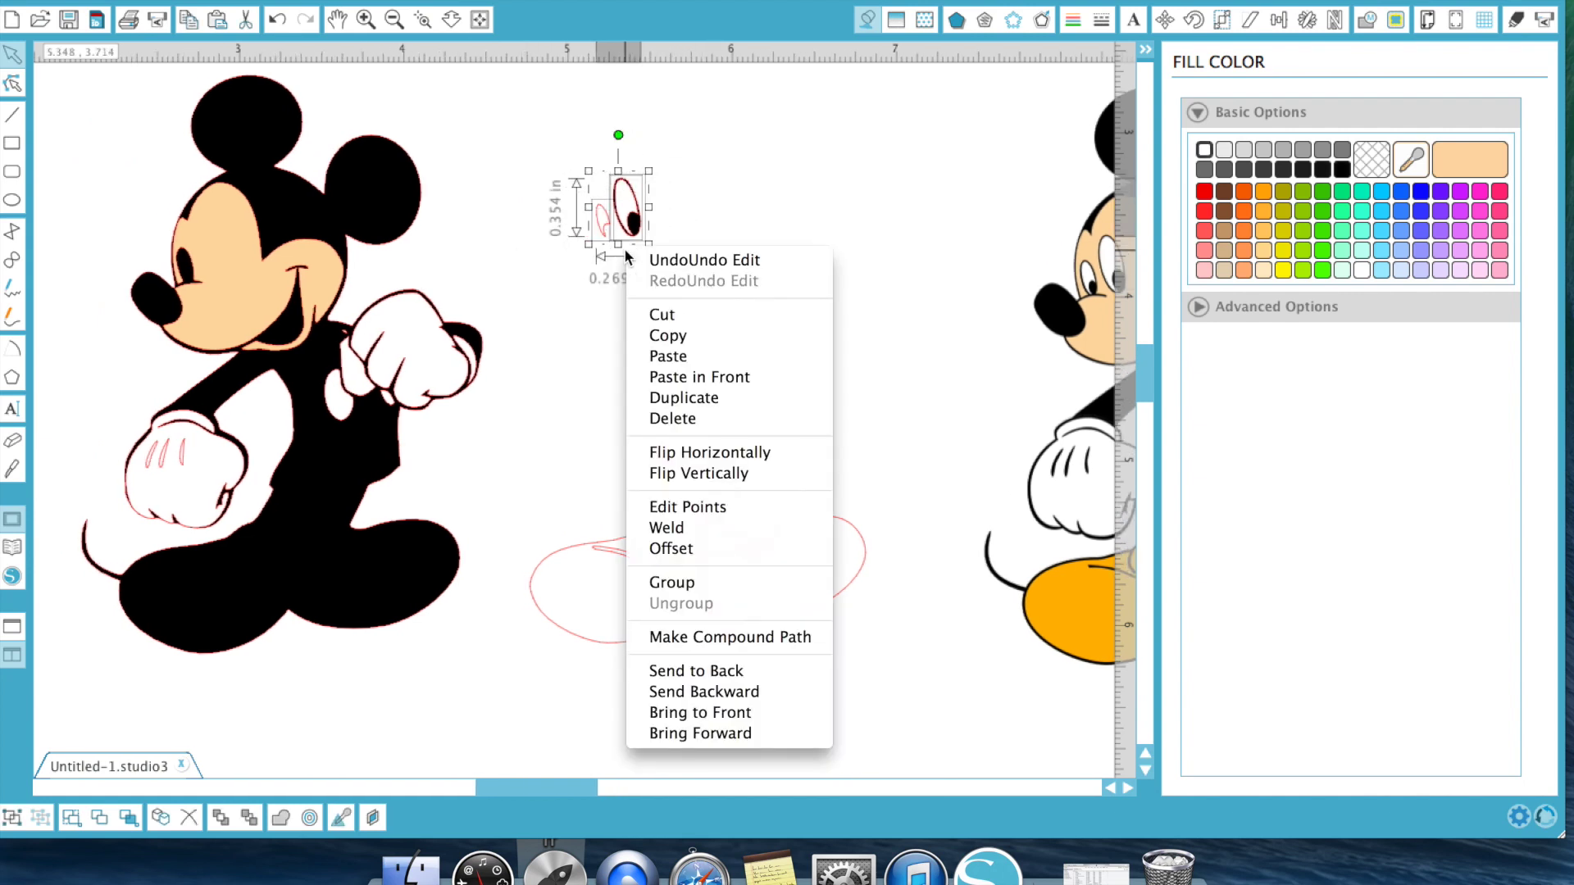
pyautogui.click(725, 582)
pyautogui.click(641, 324)
pyautogui.moveTo(641, 238); pyautogui.dragTo(223, 282)
# Step: Zoom out and try grouping and moving the small shoe piece, undoing those attempts
pyautogui.hscroll(2, 816, 336)
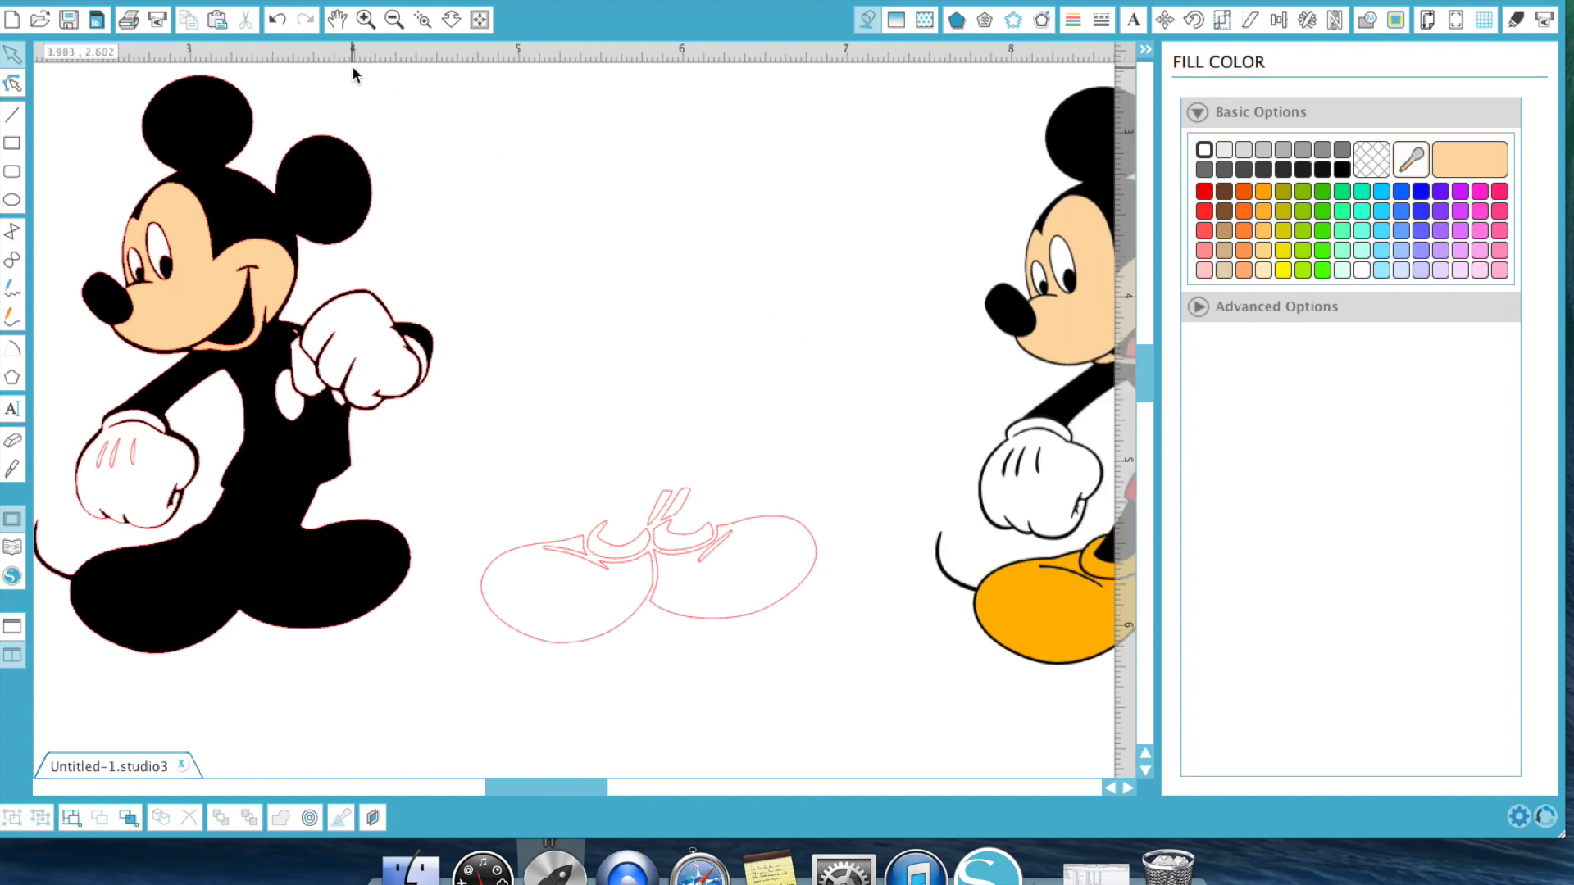
pyautogui.click(391, 20)
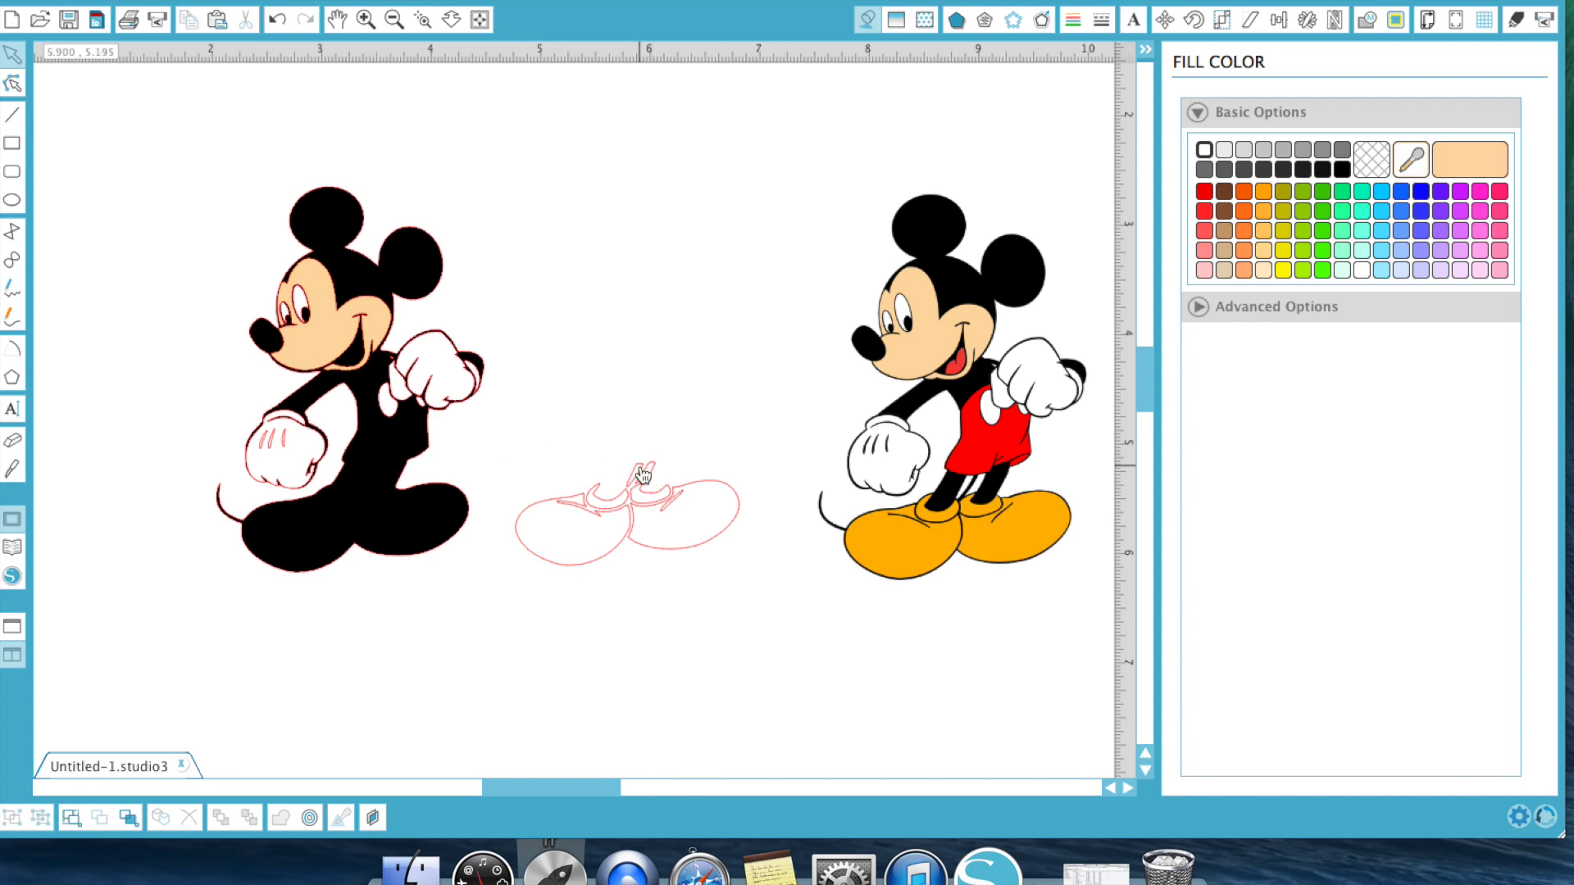
pyautogui.moveTo(644, 474); pyautogui.dragTo(529, 464)
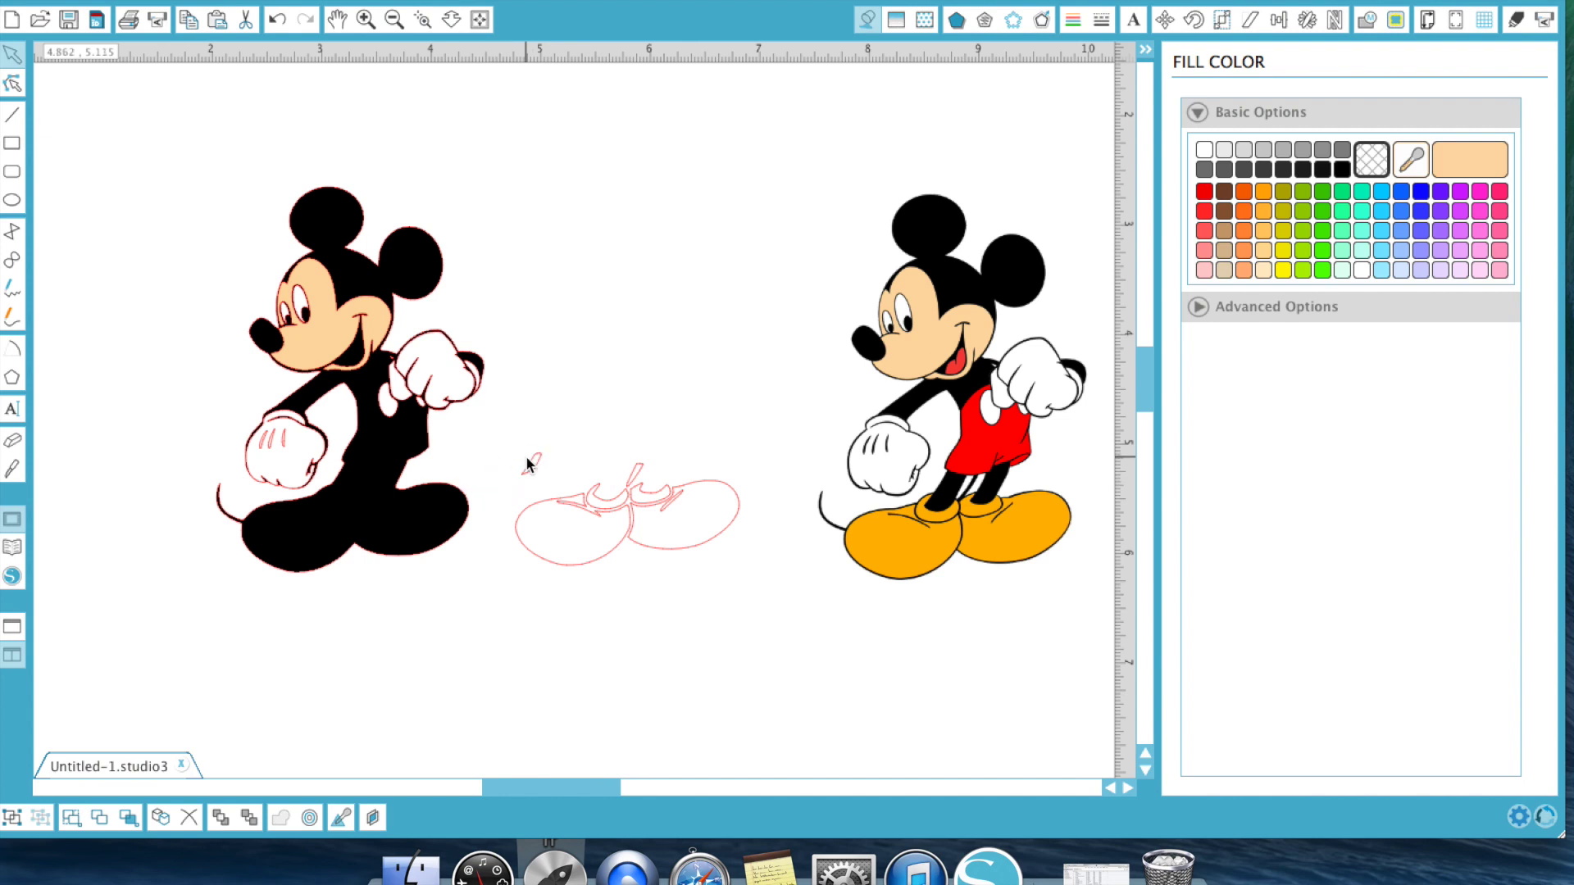
pyautogui.click(320, 94)
pyautogui.click(277, 19)
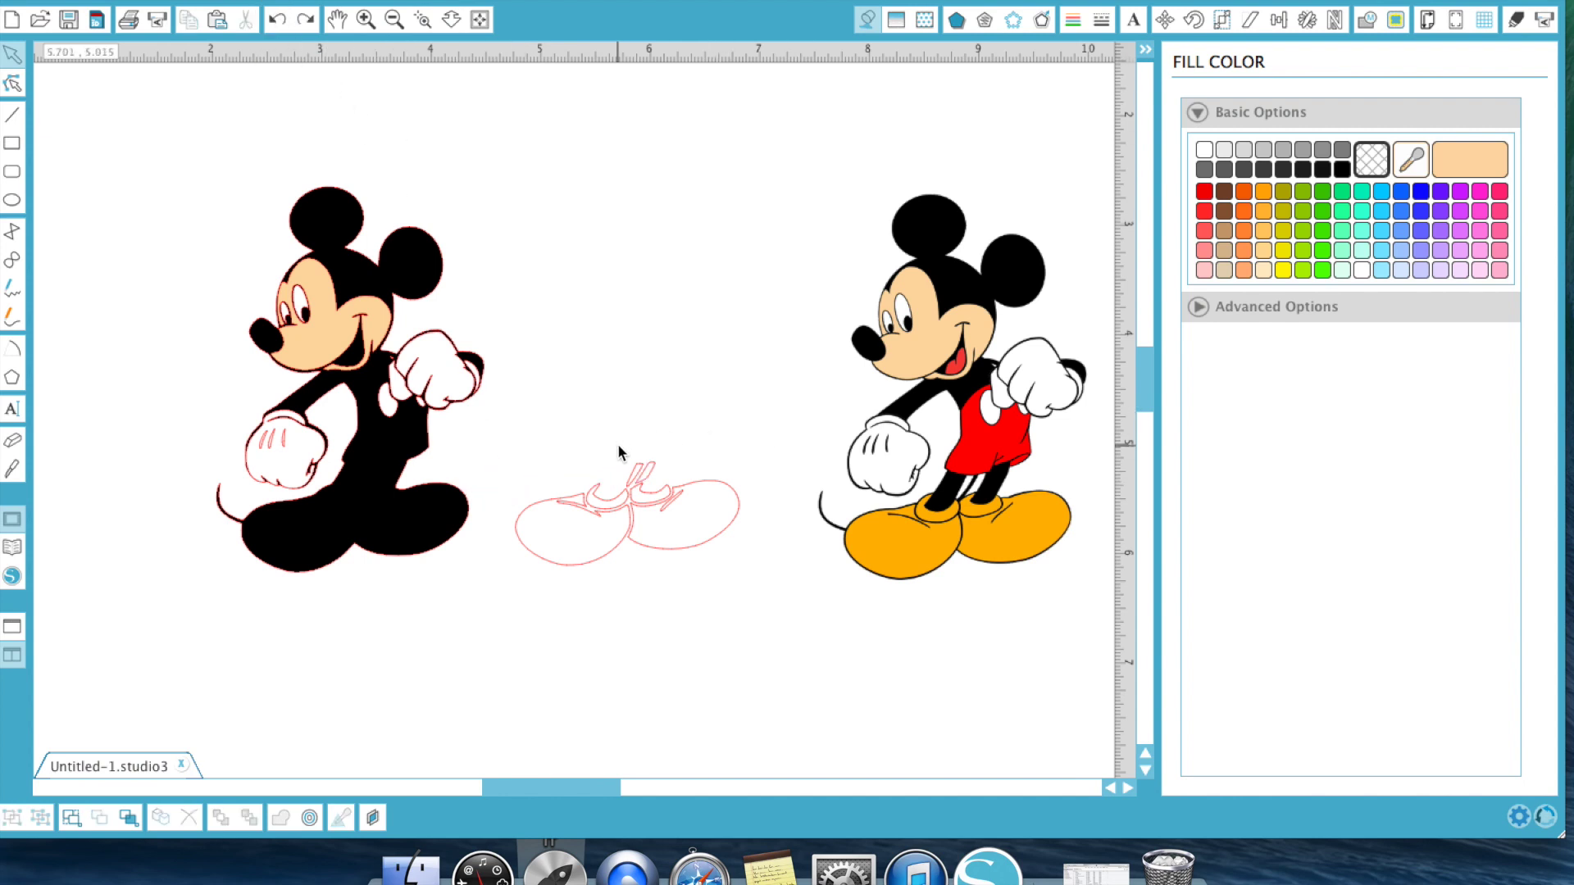
pyautogui.moveTo(625, 453); pyautogui.dragTo(674, 490)
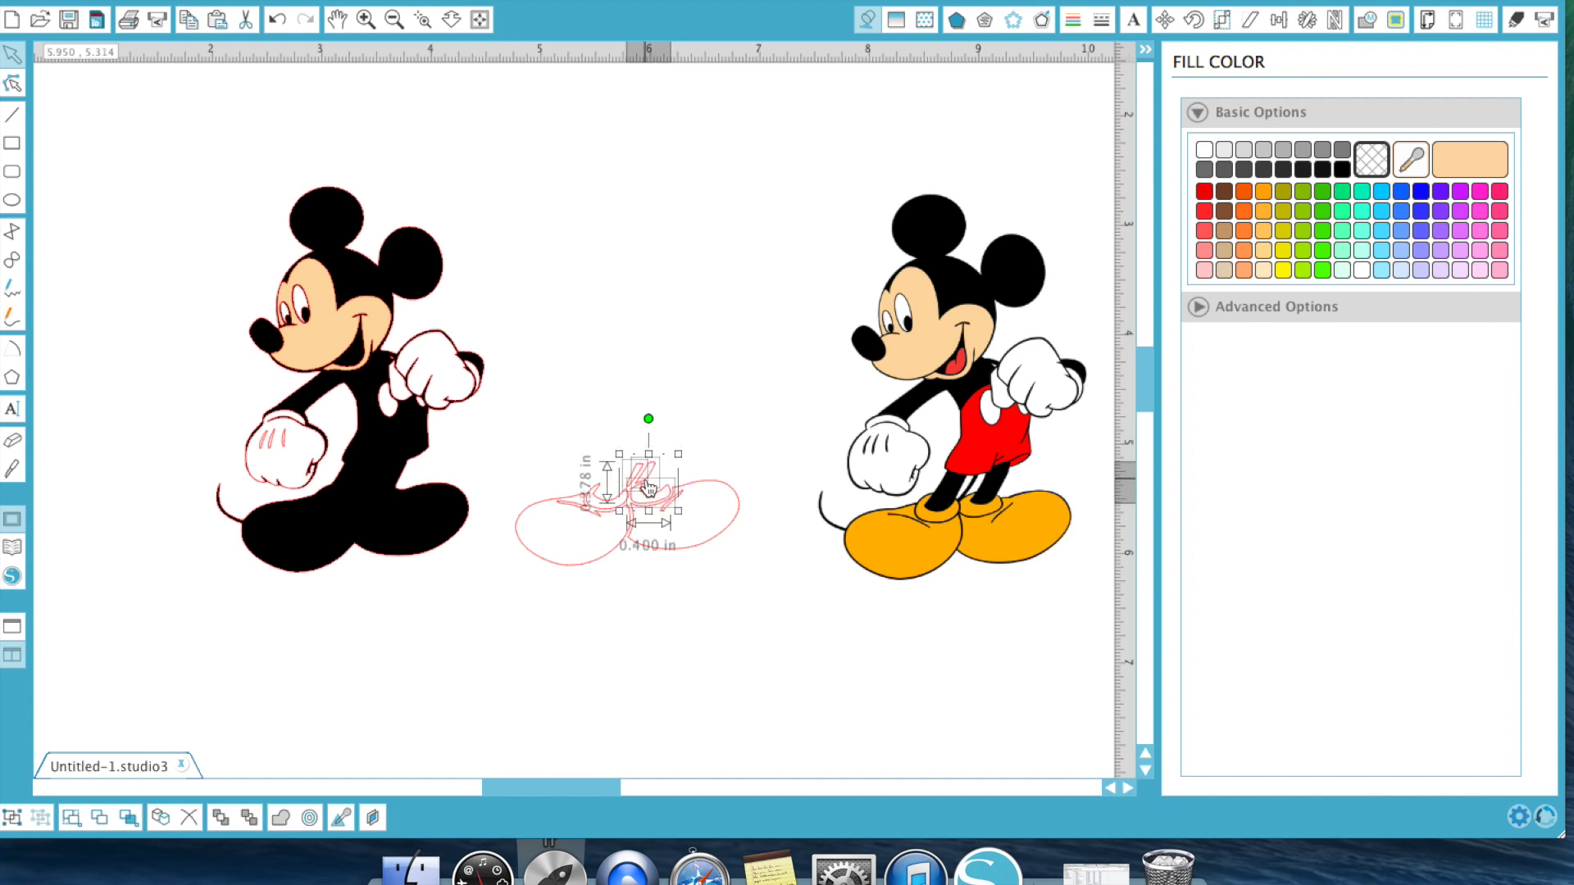
pyautogui.rightClick(649, 489)
pyautogui.click(735, 669)
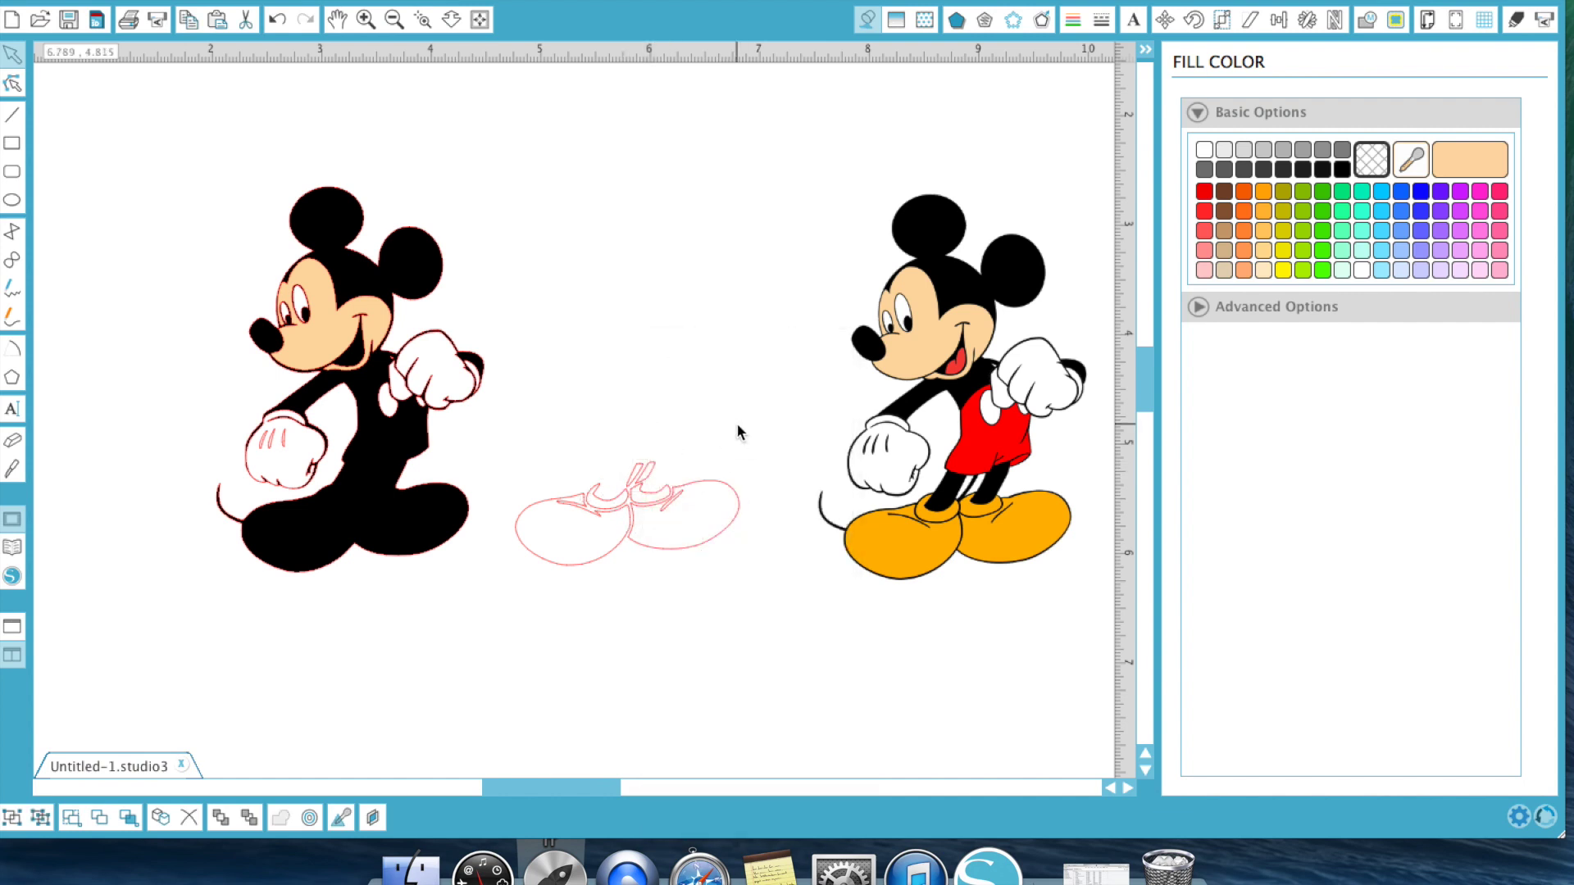
pyautogui.moveTo(633, 465); pyautogui.dragTo(546, 452)
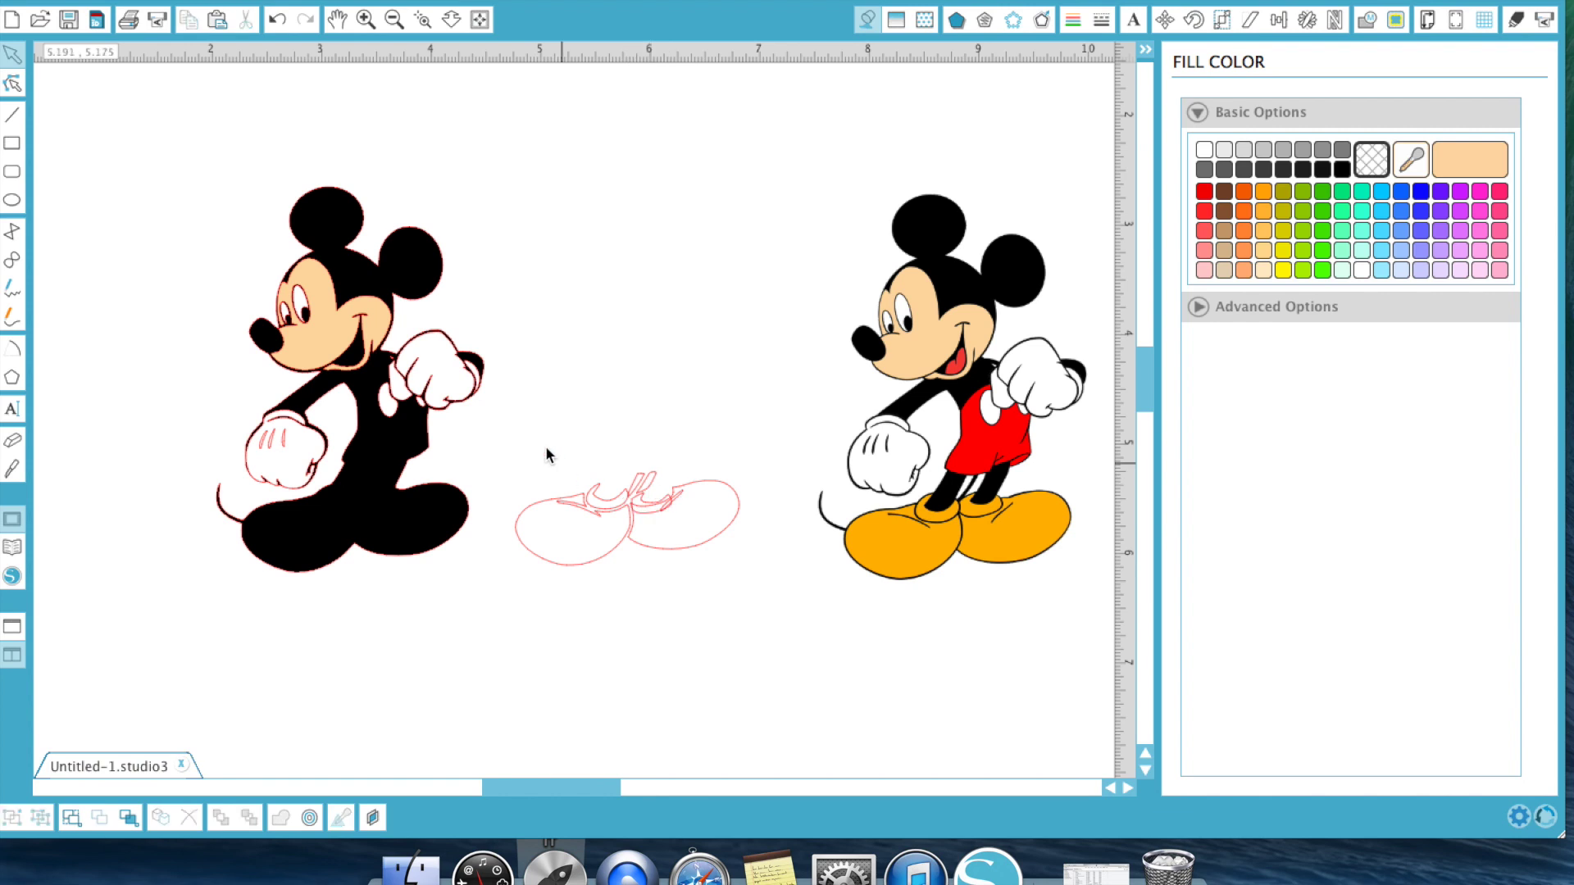
pyautogui.click(280, 19)
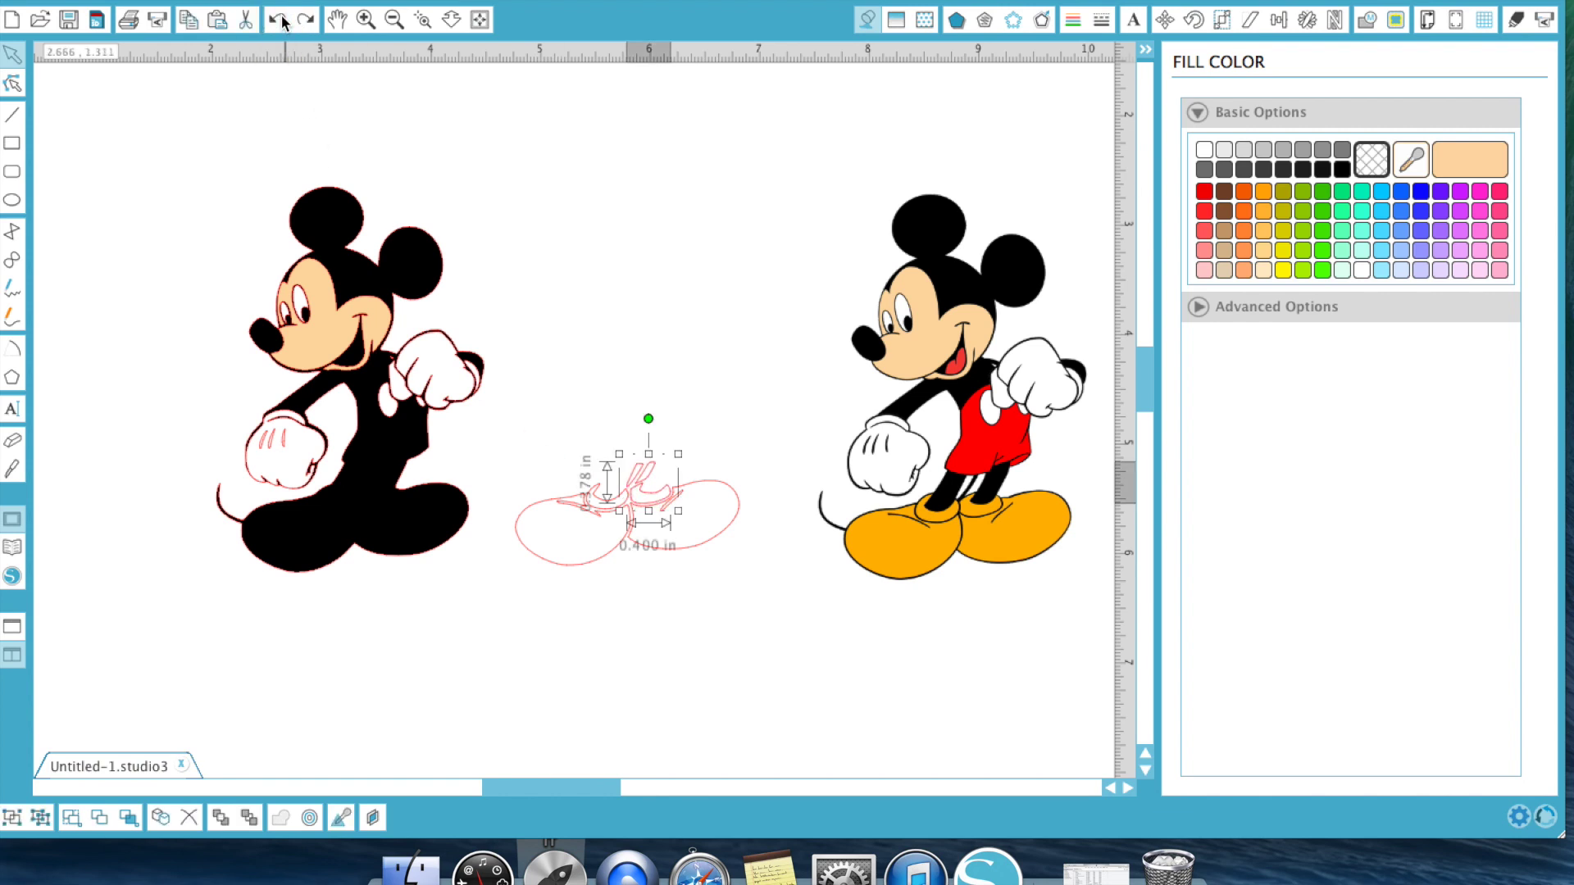
pyautogui.click(280, 18)
pyautogui.click(603, 231)
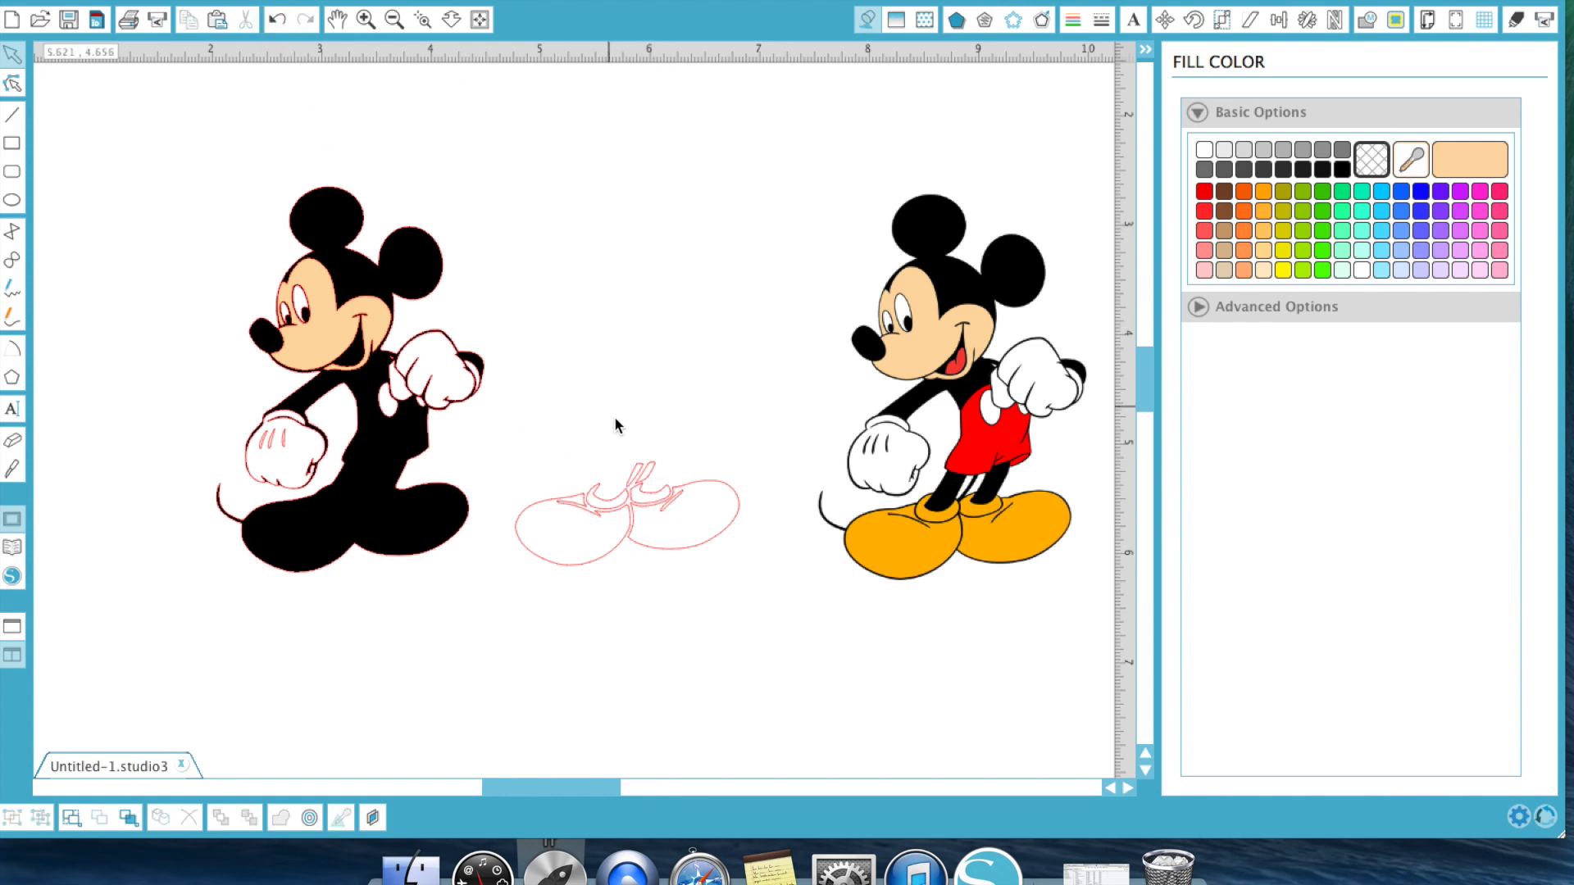
# Step: Group the small shoe piece, fill it white, place it on the black Mickey's legs
pyautogui.click(660, 474)
pyautogui.rightClick(639, 470)
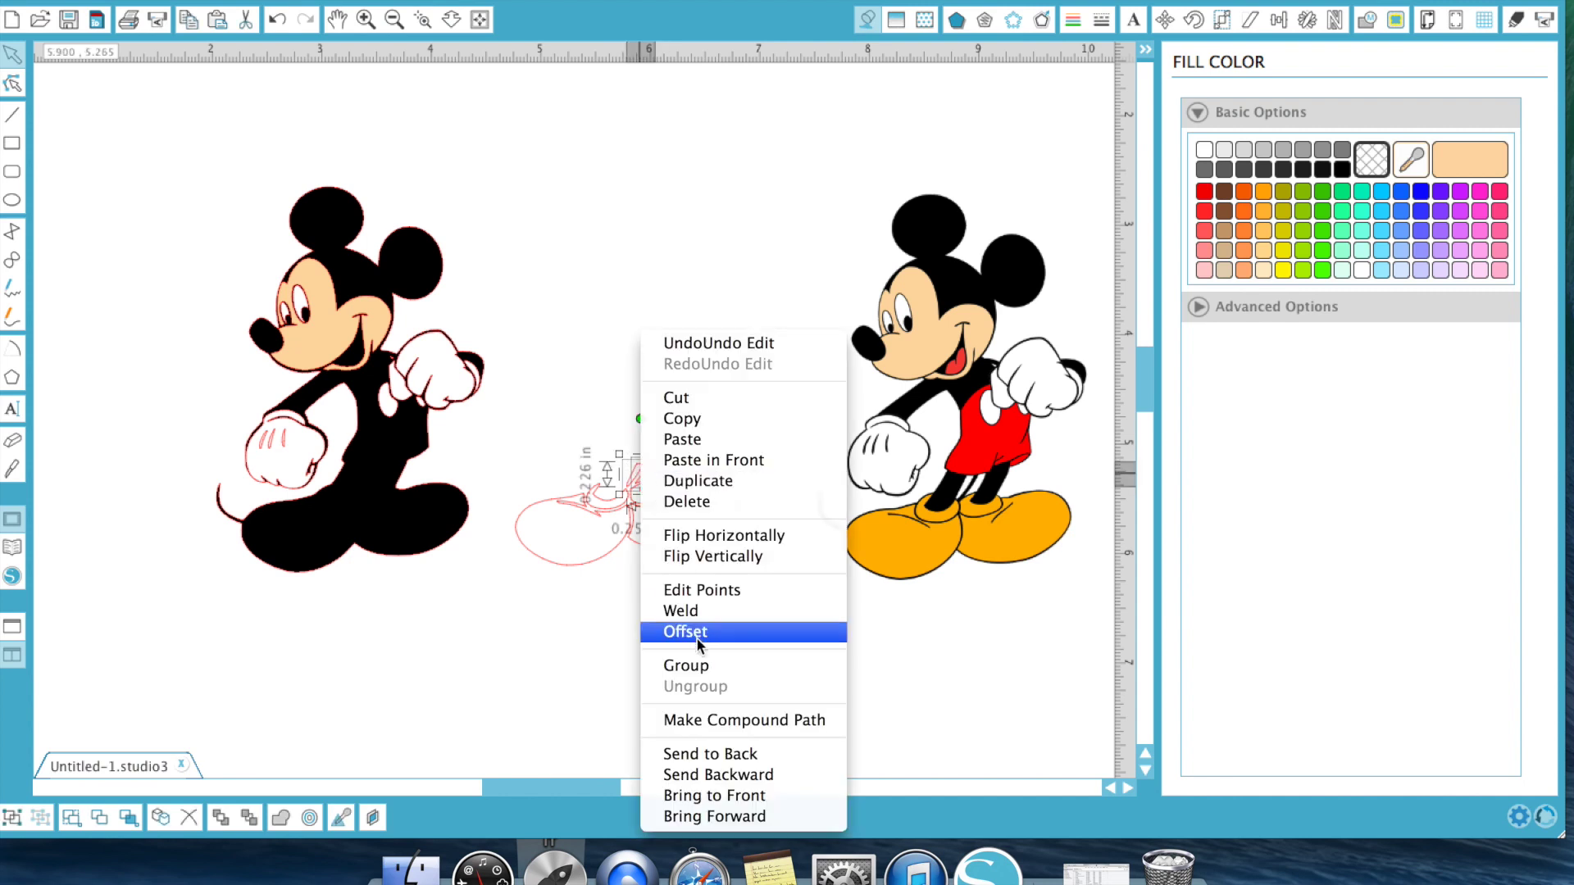
pyautogui.click(702, 661)
pyautogui.moveTo(644, 487); pyautogui.dragTo(559, 433)
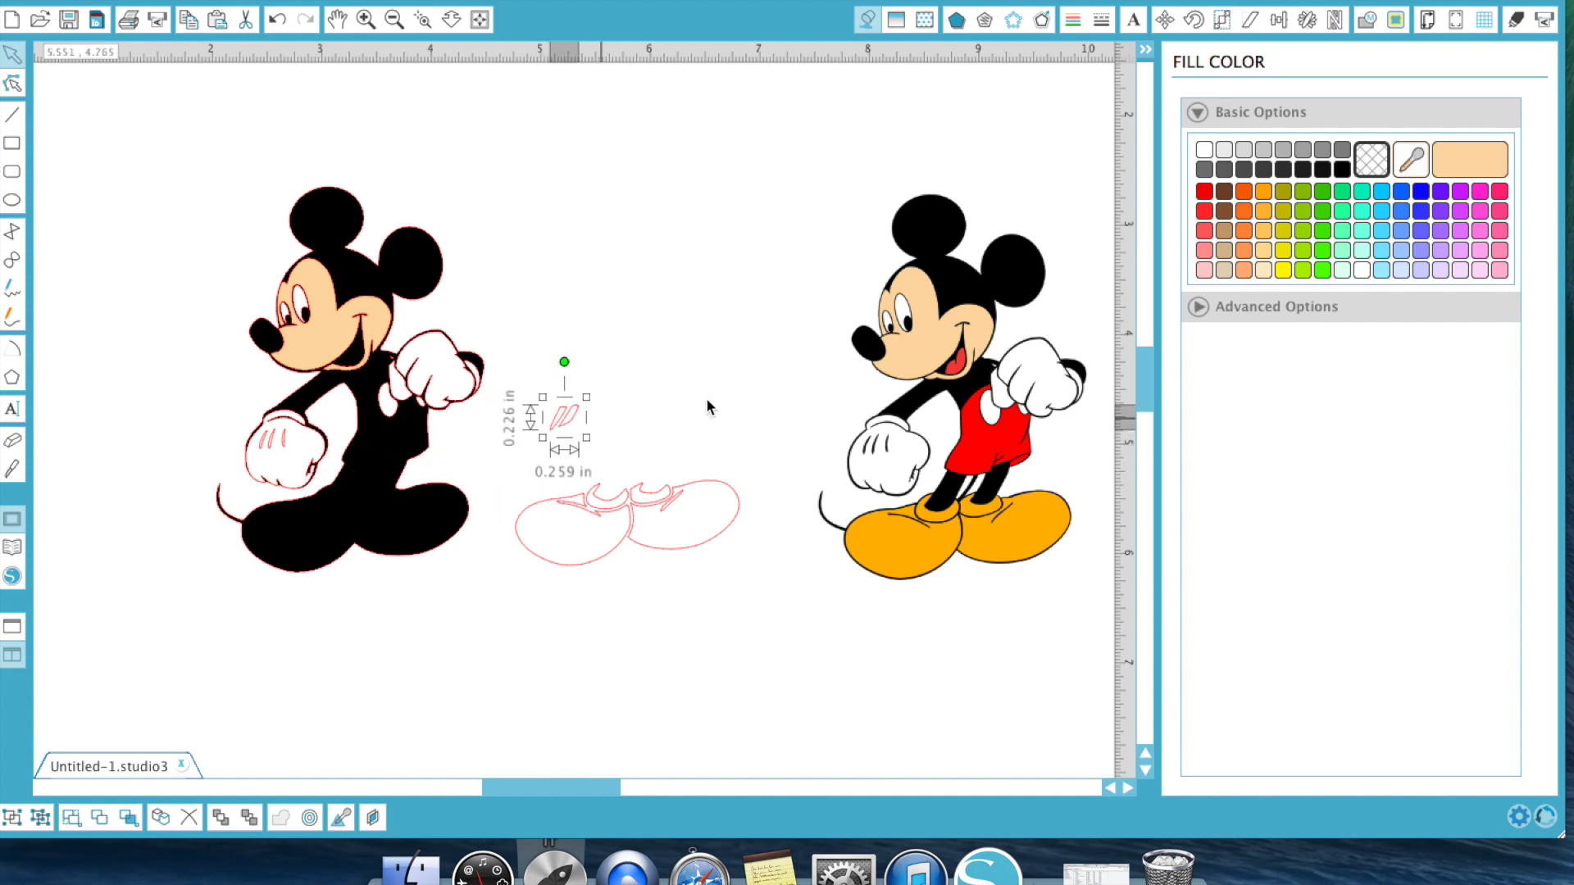
pyautogui.click(1205, 151)
pyautogui.moveTo(583, 419); pyautogui.dragTo(378, 480)
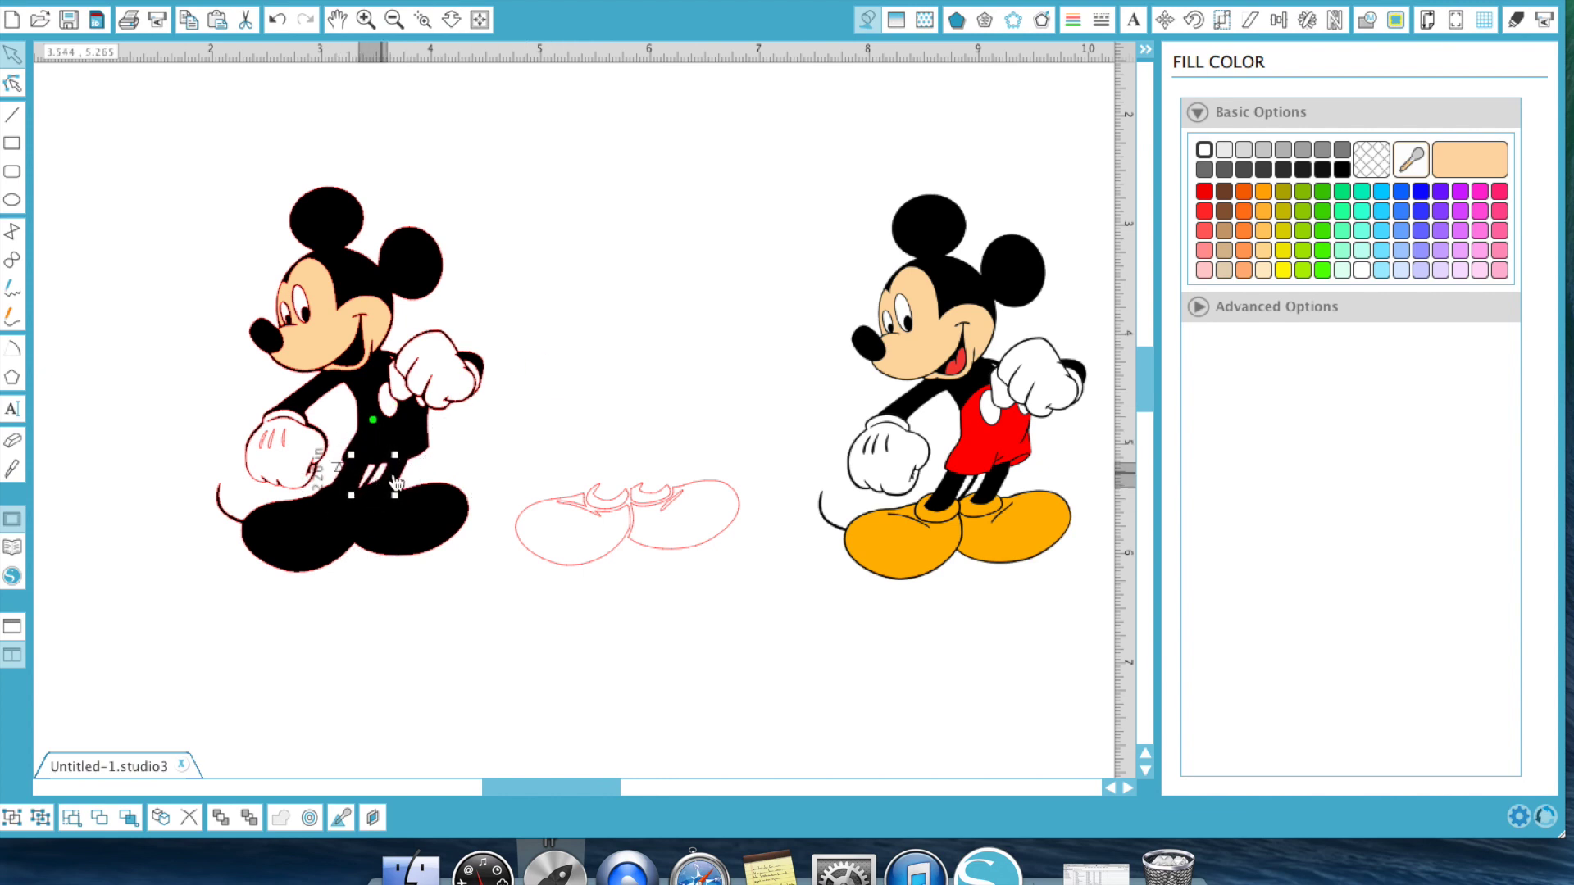
pyautogui.click(645, 443)
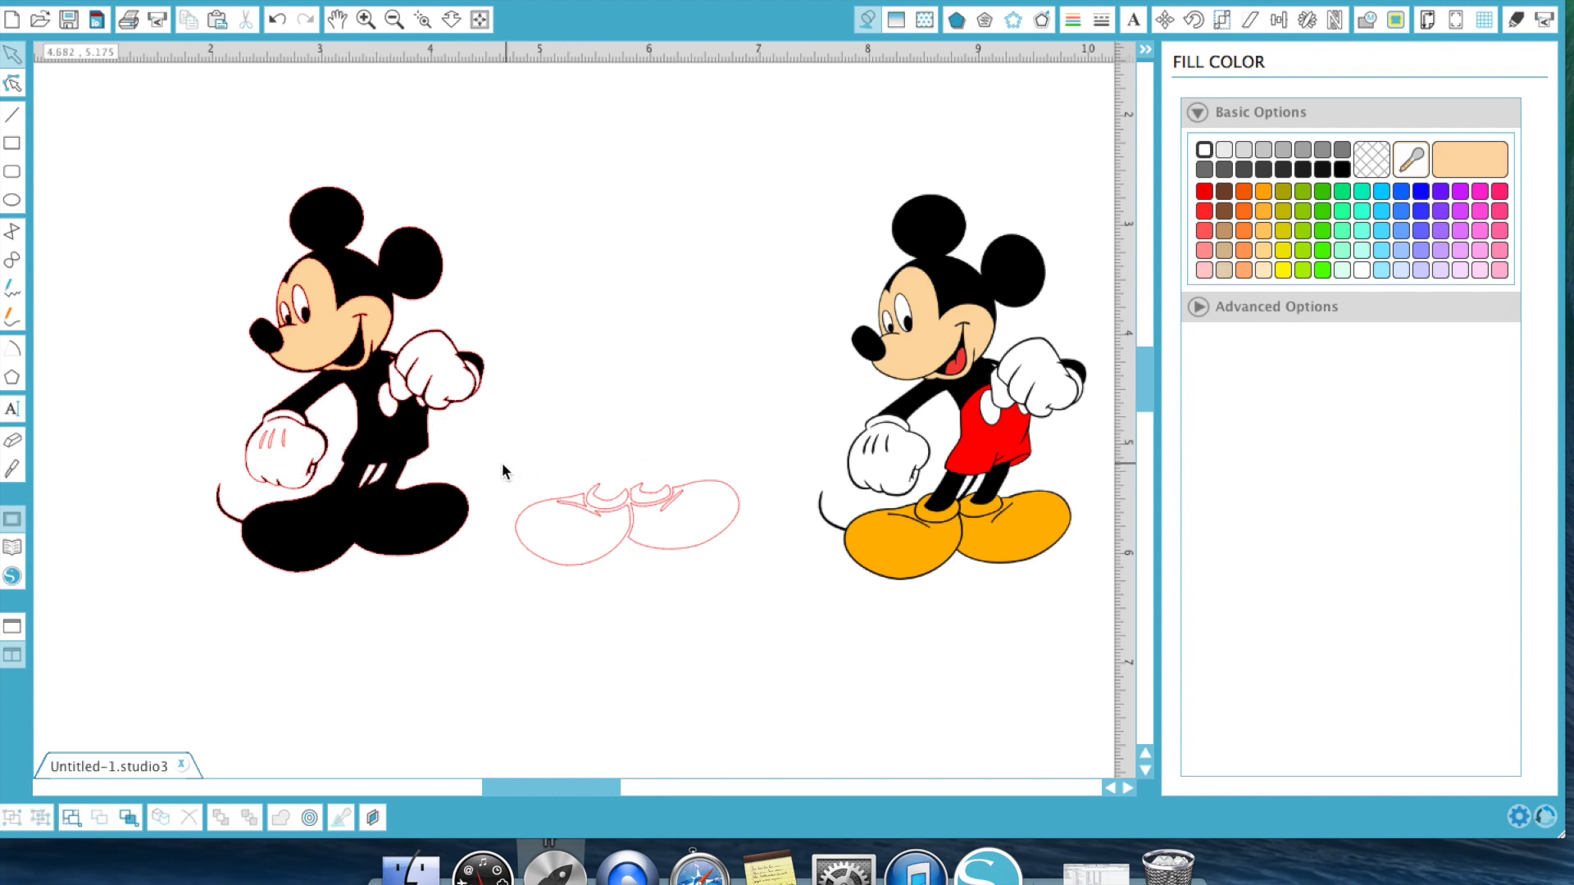
pyautogui.moveTo(533, 459); pyautogui.dragTo(617, 569)
# Step: Group the first shoe outline, fill it orange, and place it on the left Mickey's foot
pyautogui.rightClick(587, 540)
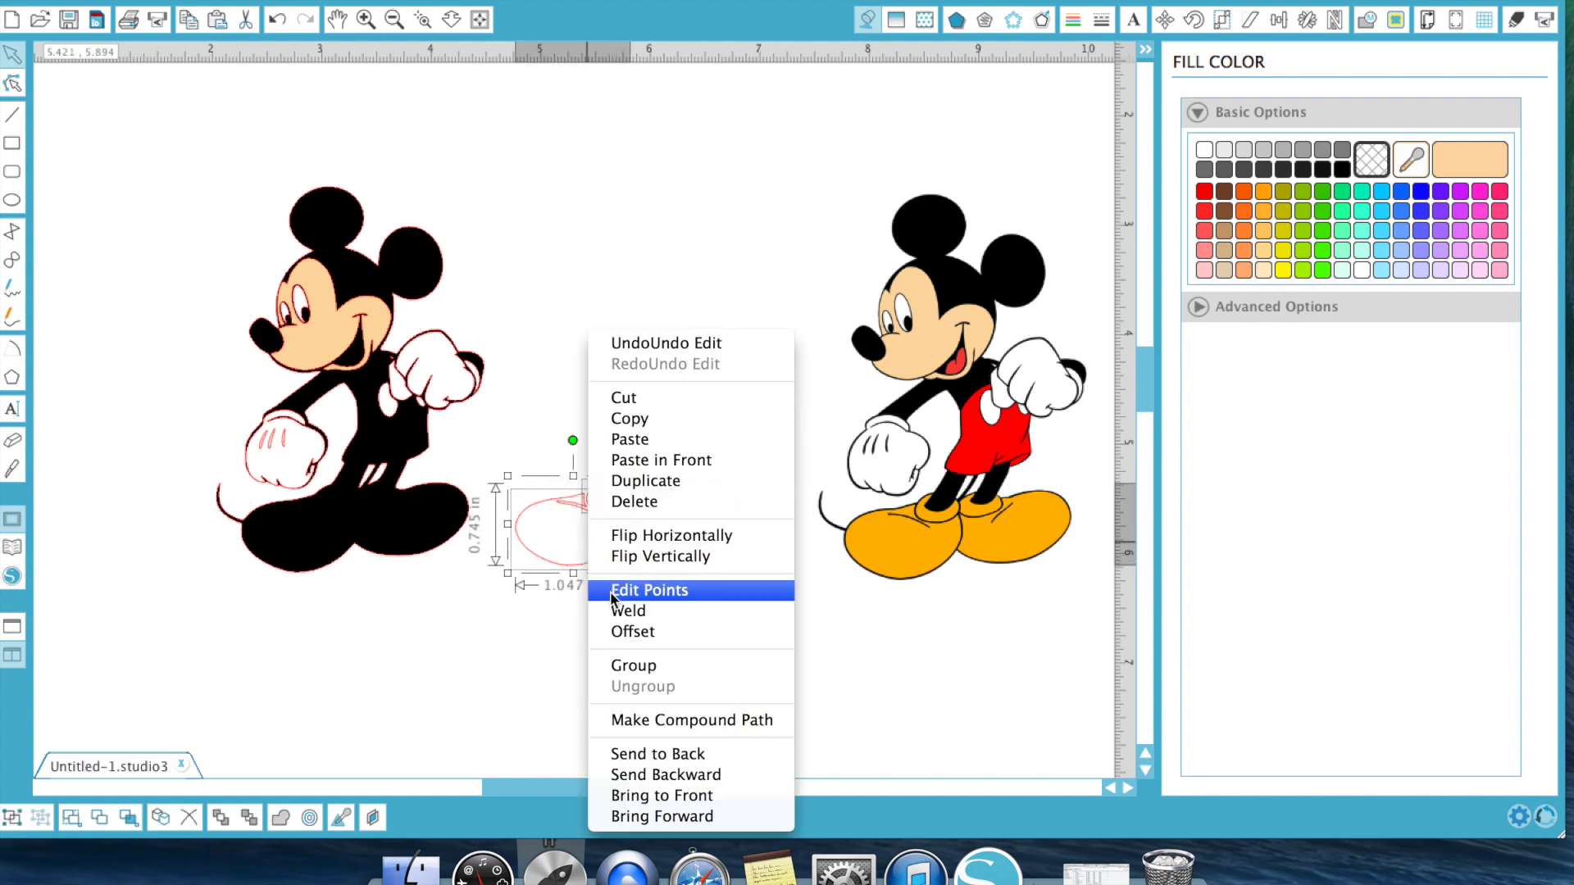
pyautogui.click(656, 667)
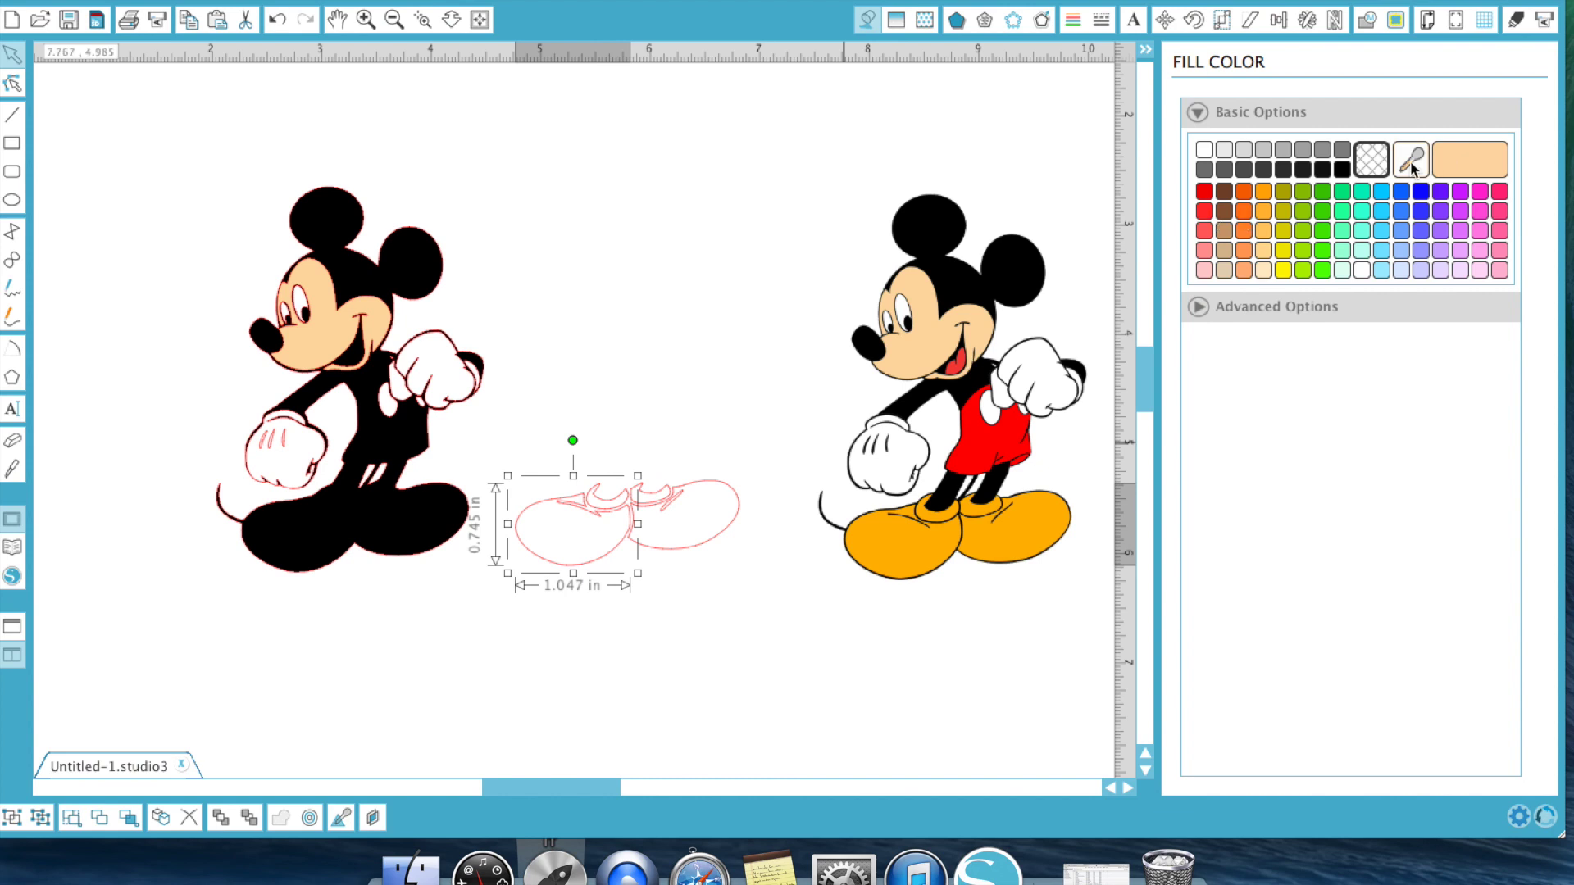
pyautogui.click(927, 533)
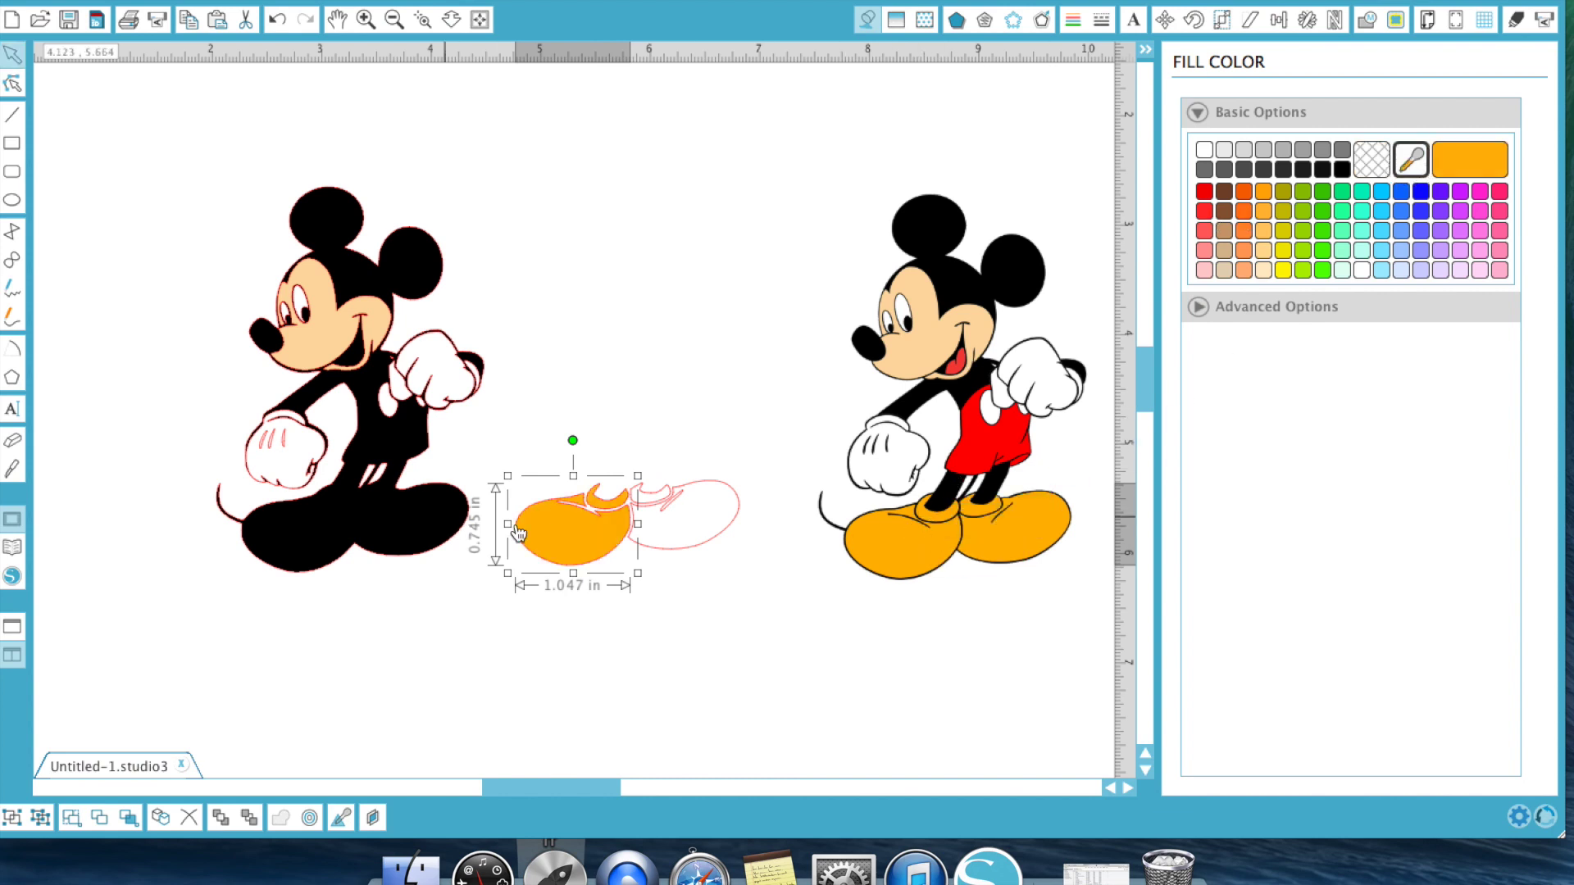
pyautogui.moveTo(519, 533); pyautogui.dragTo(269, 550)
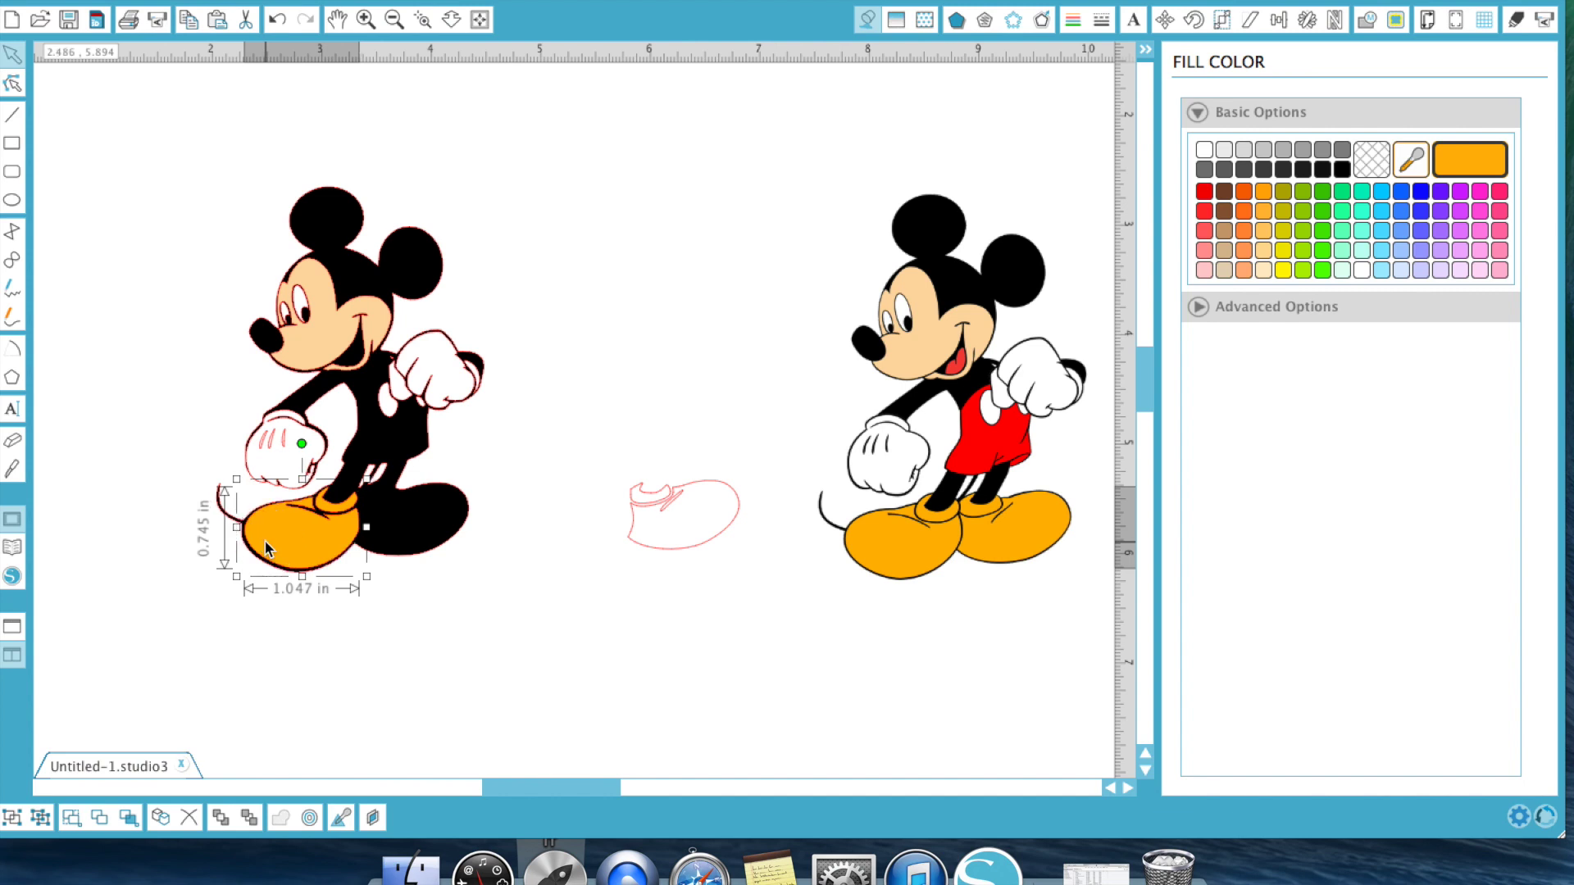
# Step: Group the second shoe outline, fill it orange, set it on the feet, and move the reference Mickey left
pyautogui.moveTo(602, 439); pyautogui.dragTo(774, 574)
pyautogui.rightClick(693, 547)
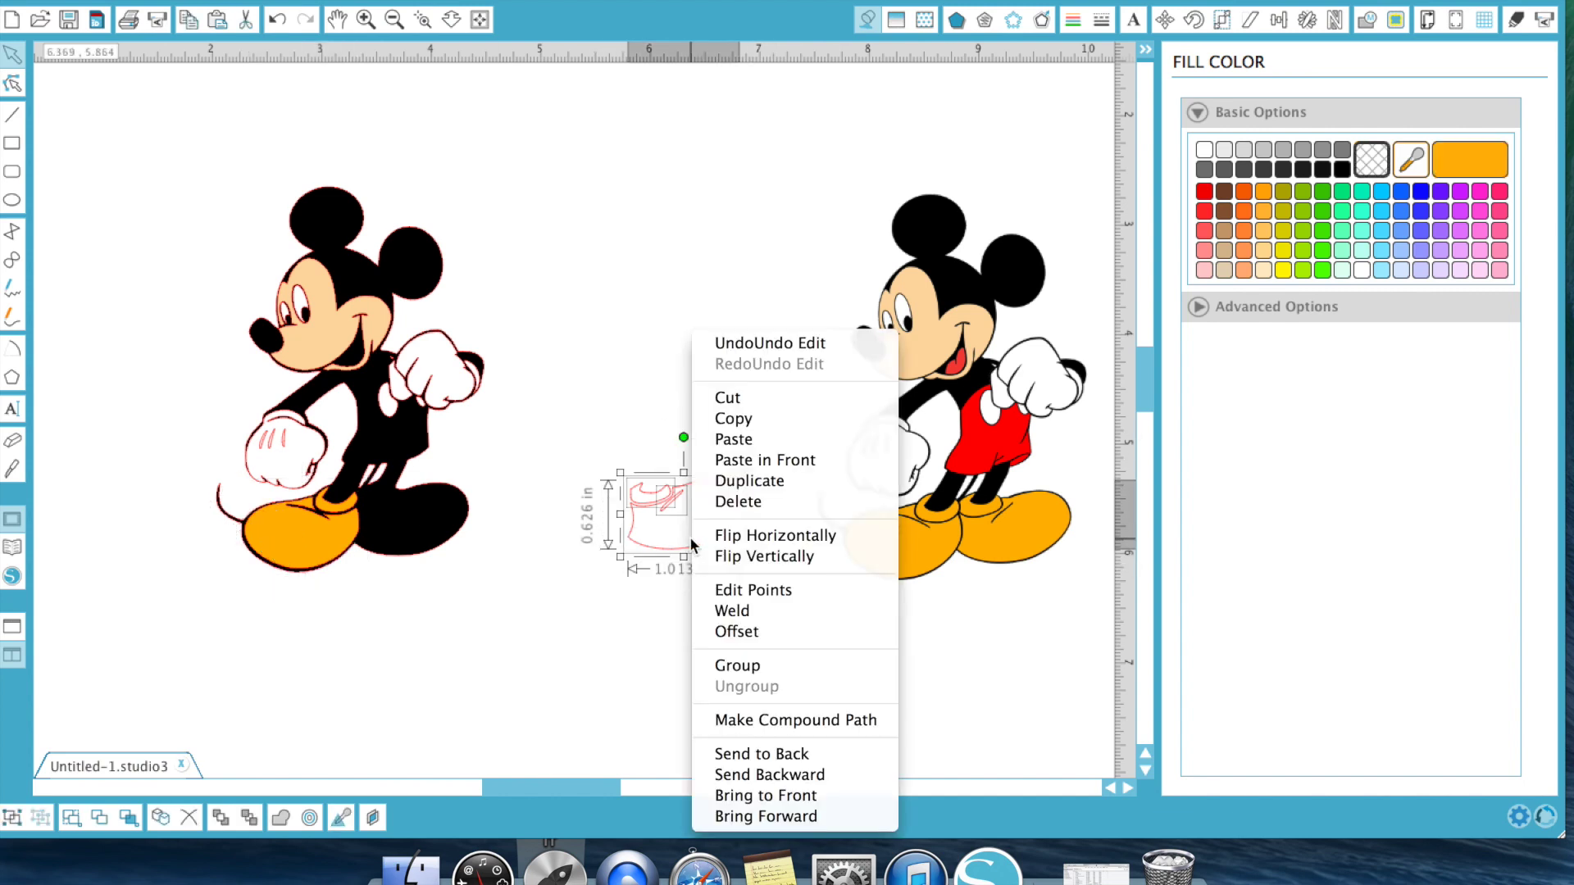
pyautogui.click(747, 662)
pyautogui.click(1456, 176)
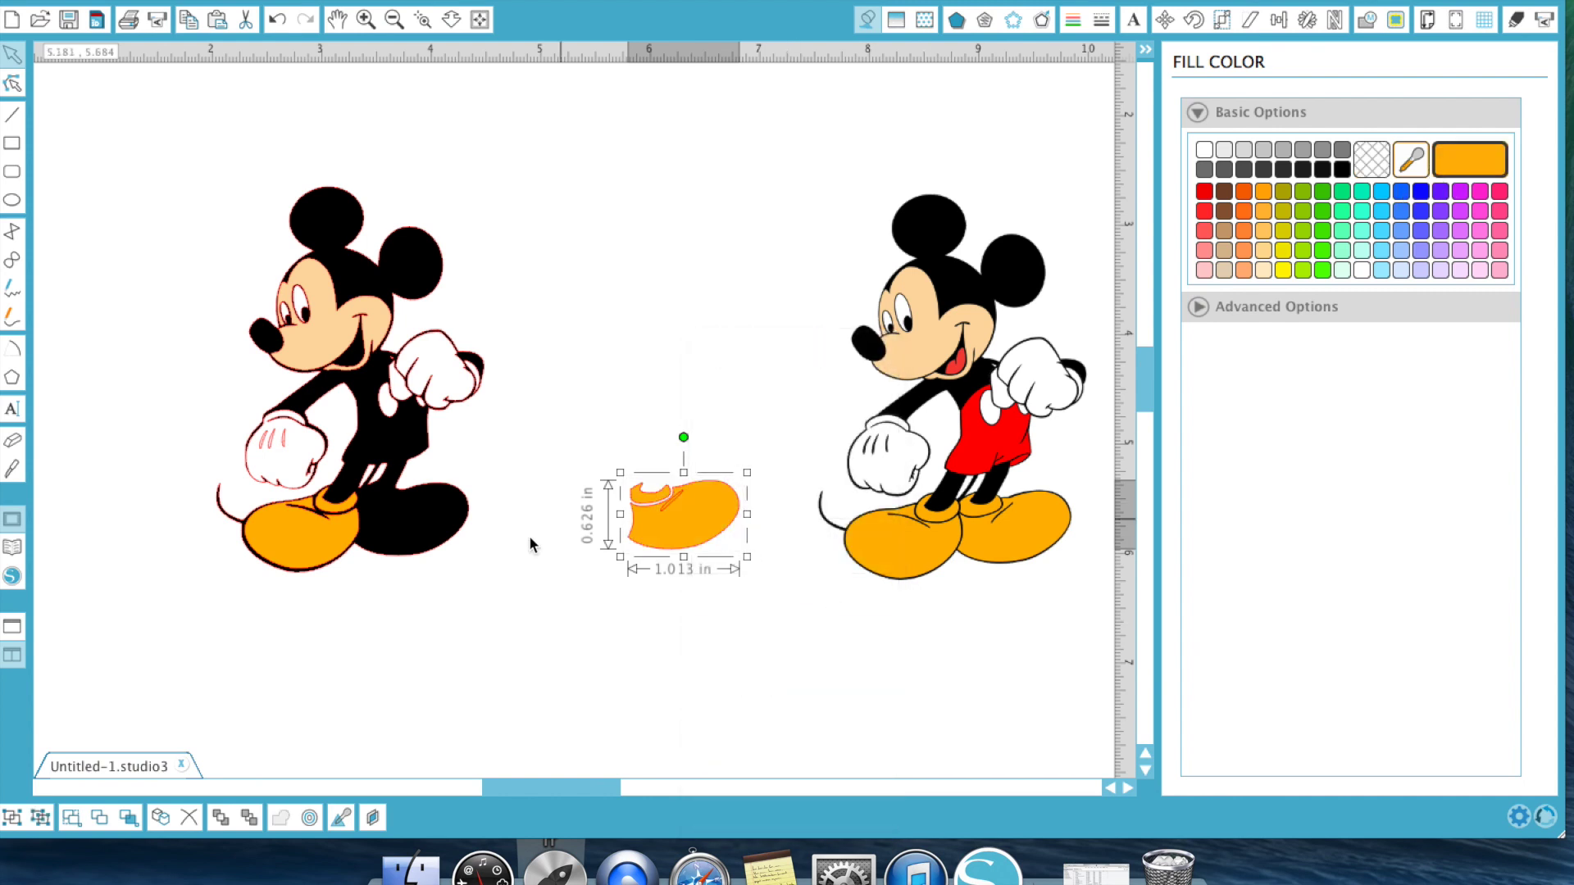
pyautogui.moveTo(720, 534); pyautogui.dragTo(451, 541)
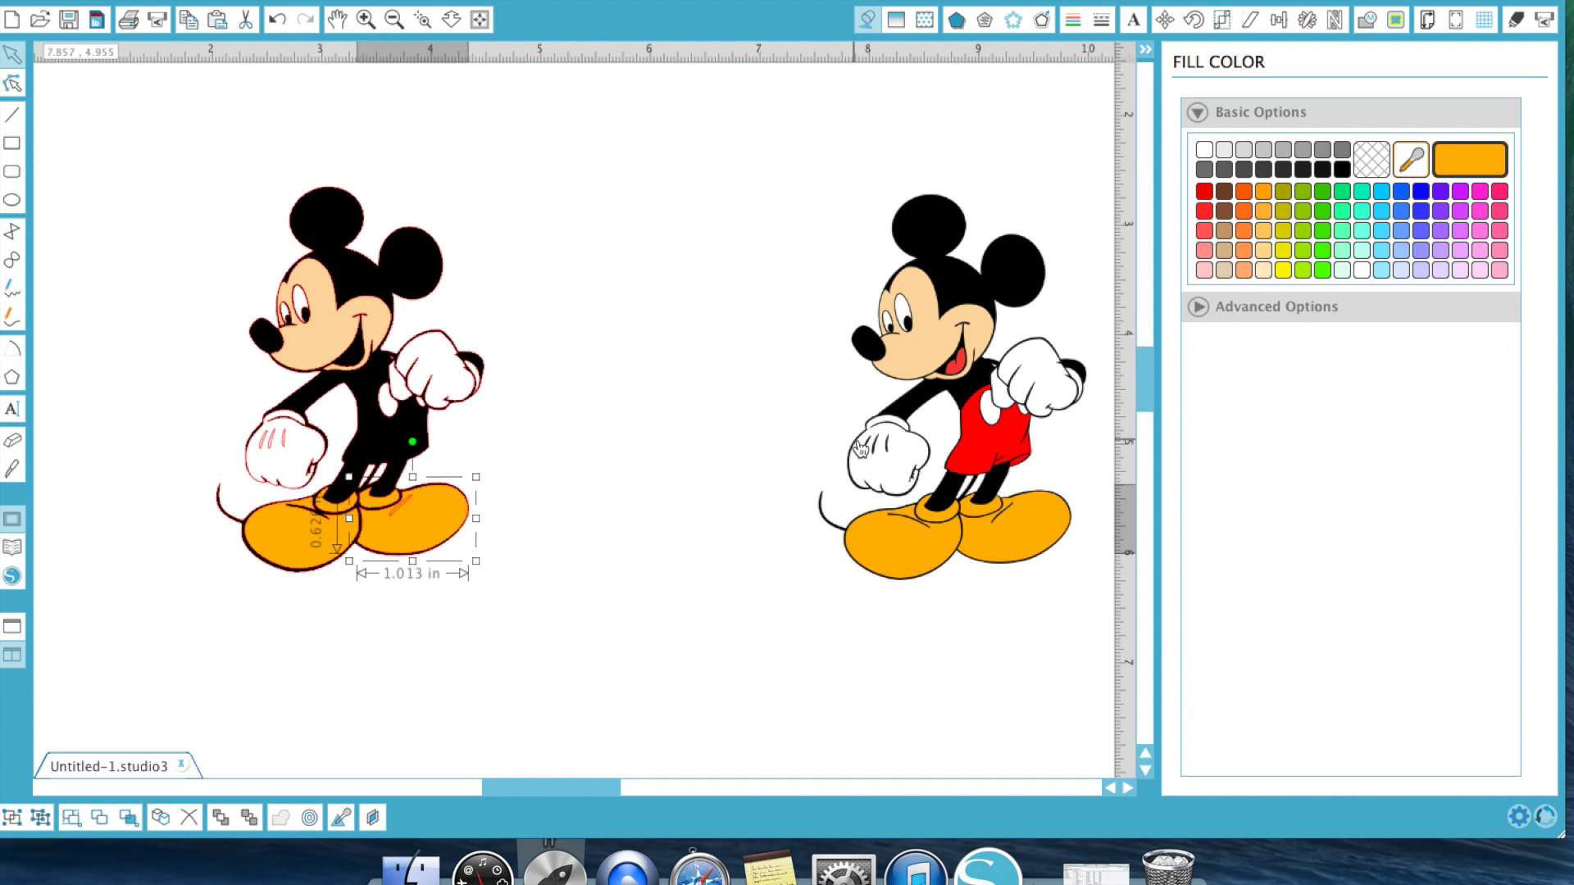
pyautogui.moveTo(1070, 392); pyautogui.dragTo(871, 414)
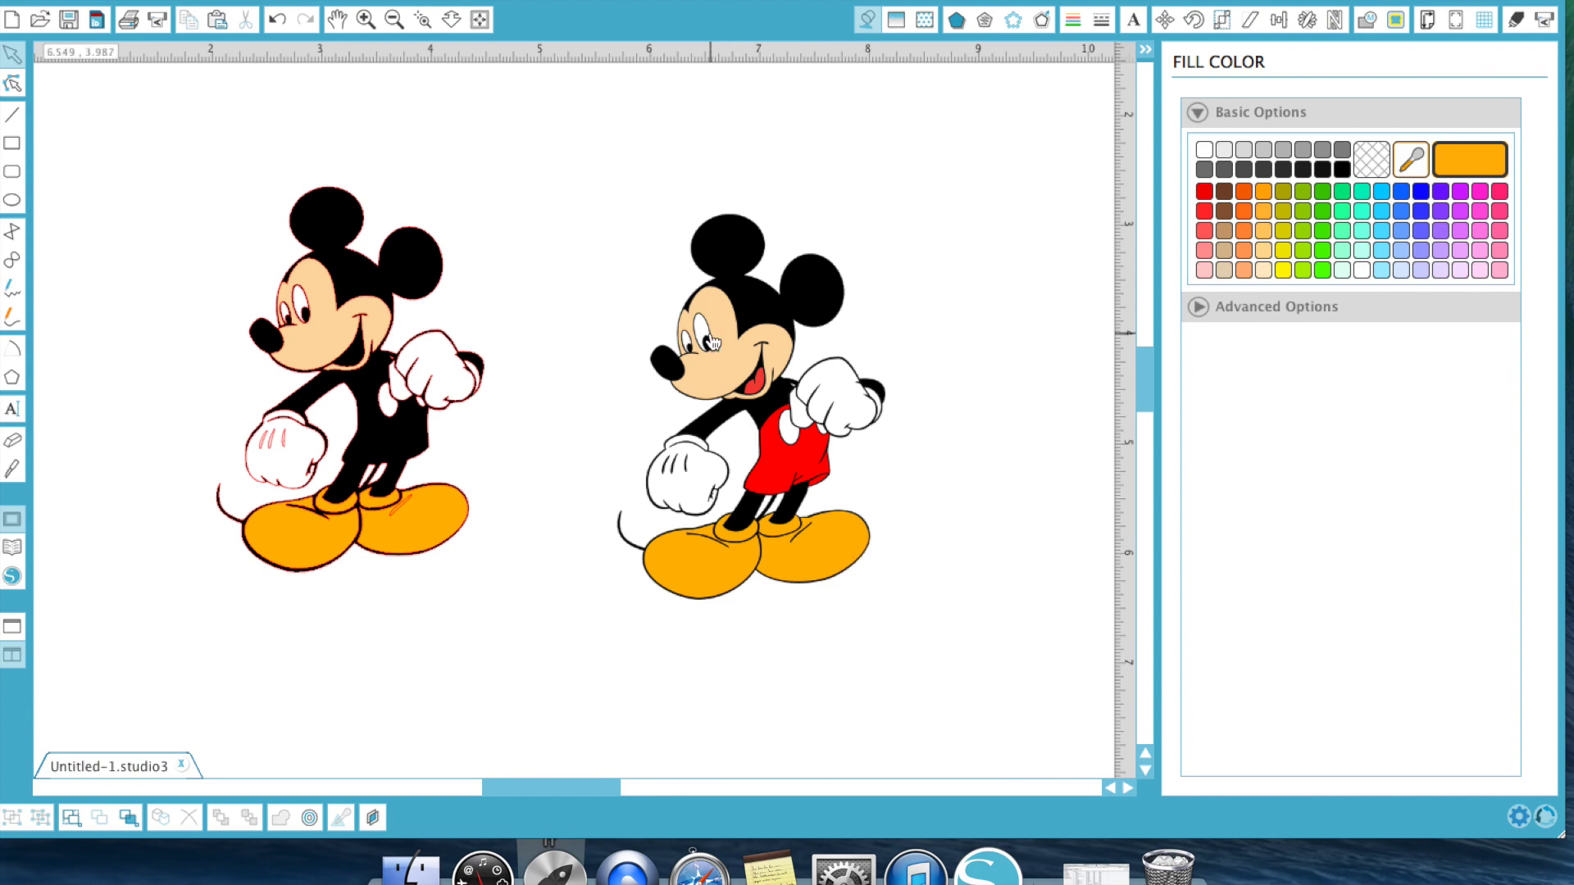
# Step: Open the Trace panel and zoom in on the two Mickeys
pyautogui.click(1397, 16)
pyautogui.click(1296, 137)
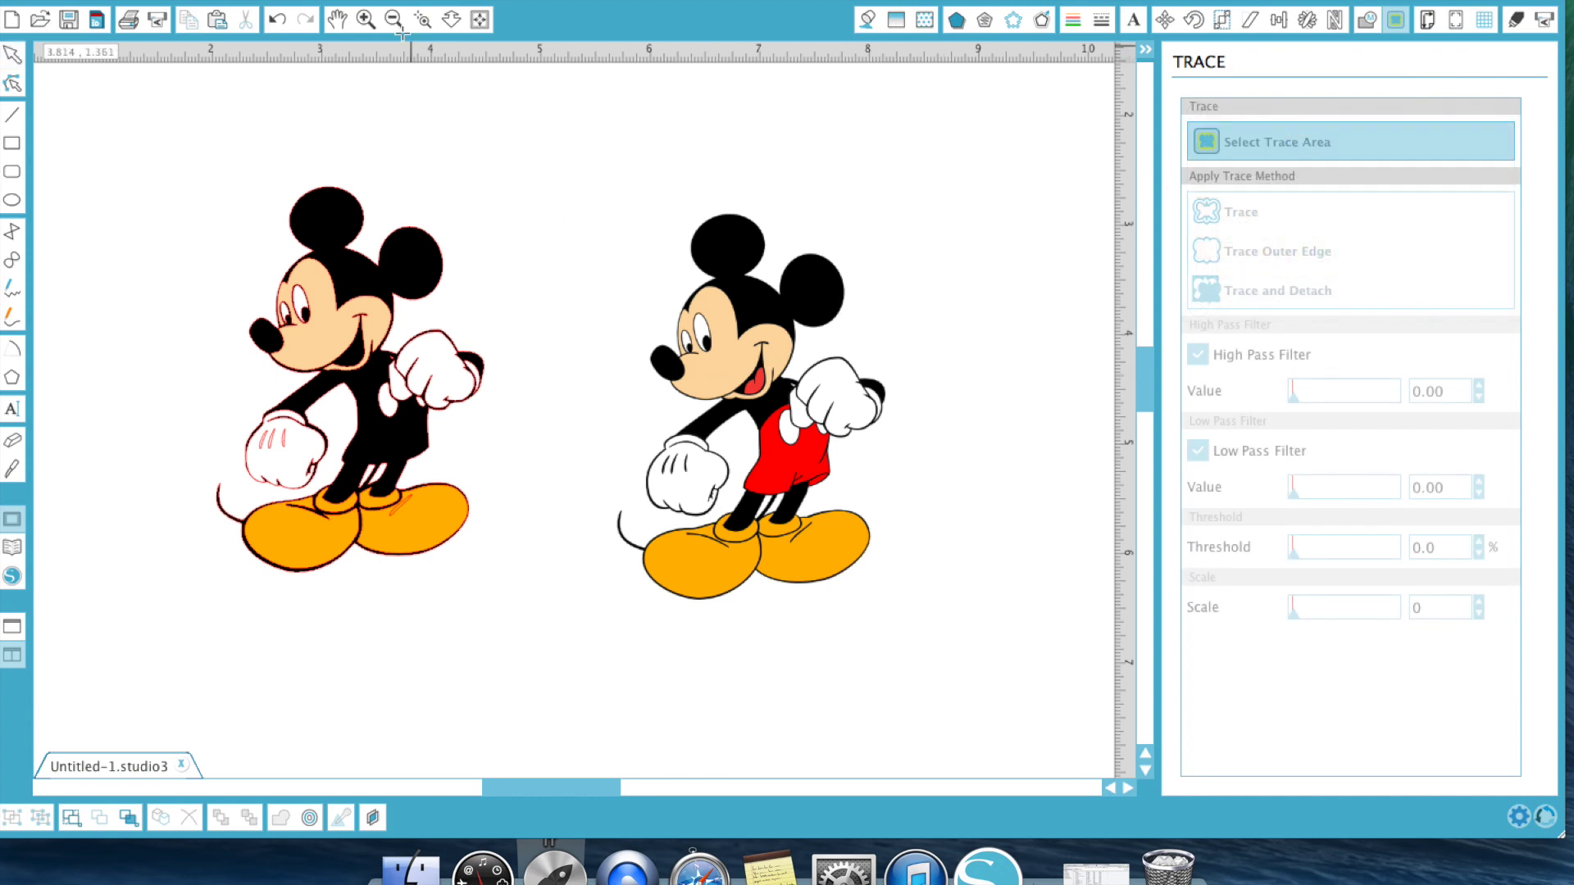
pyautogui.click(336, 18)
pyautogui.click(365, 19)
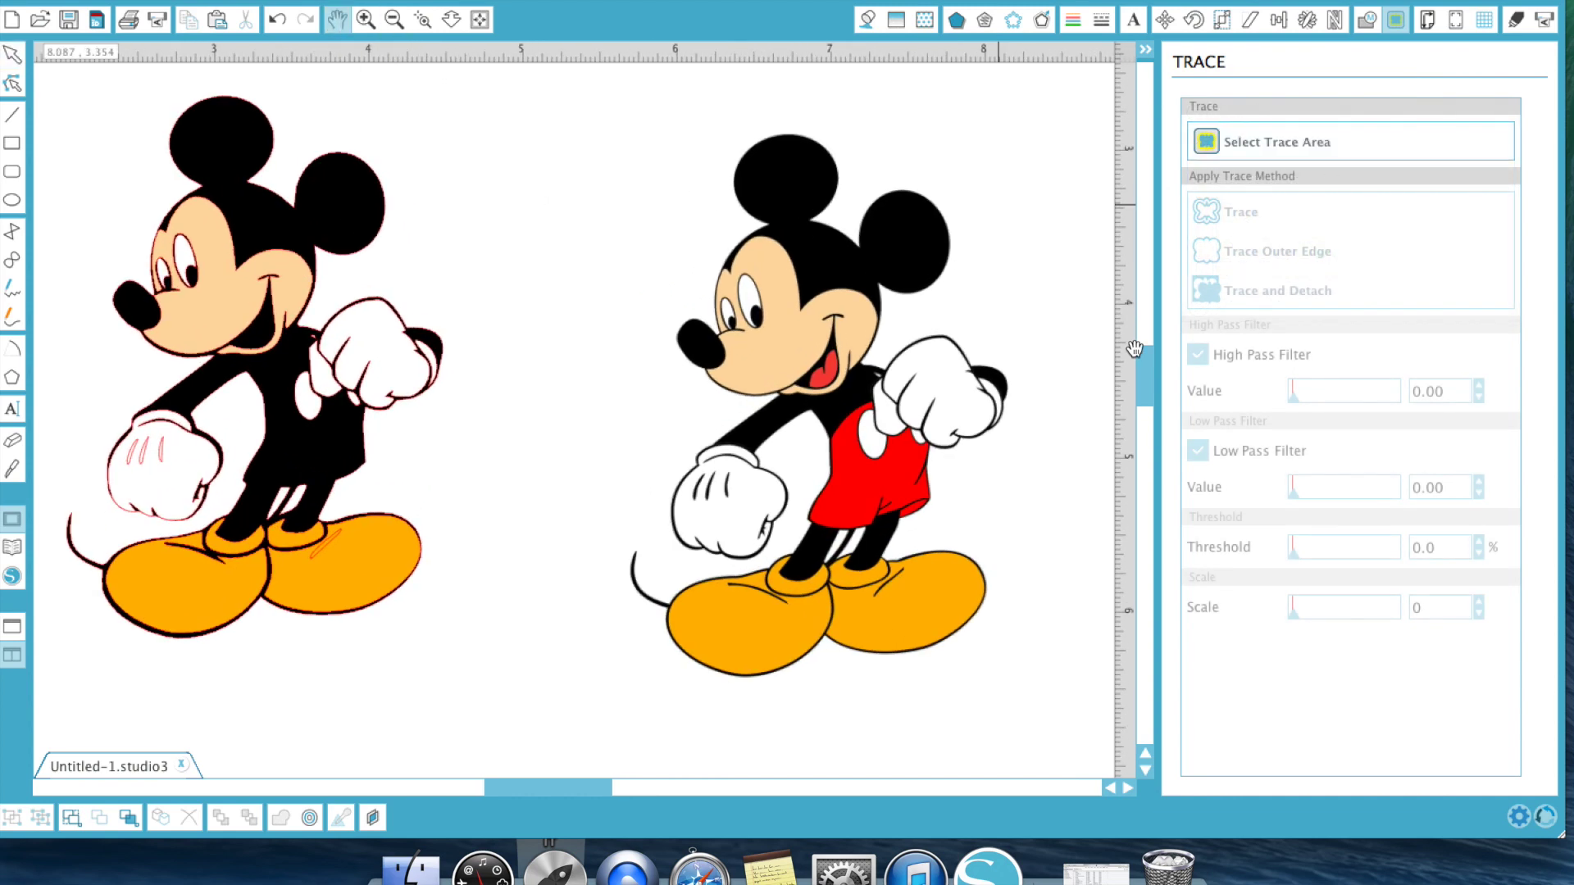
pyautogui.click(13, 52)
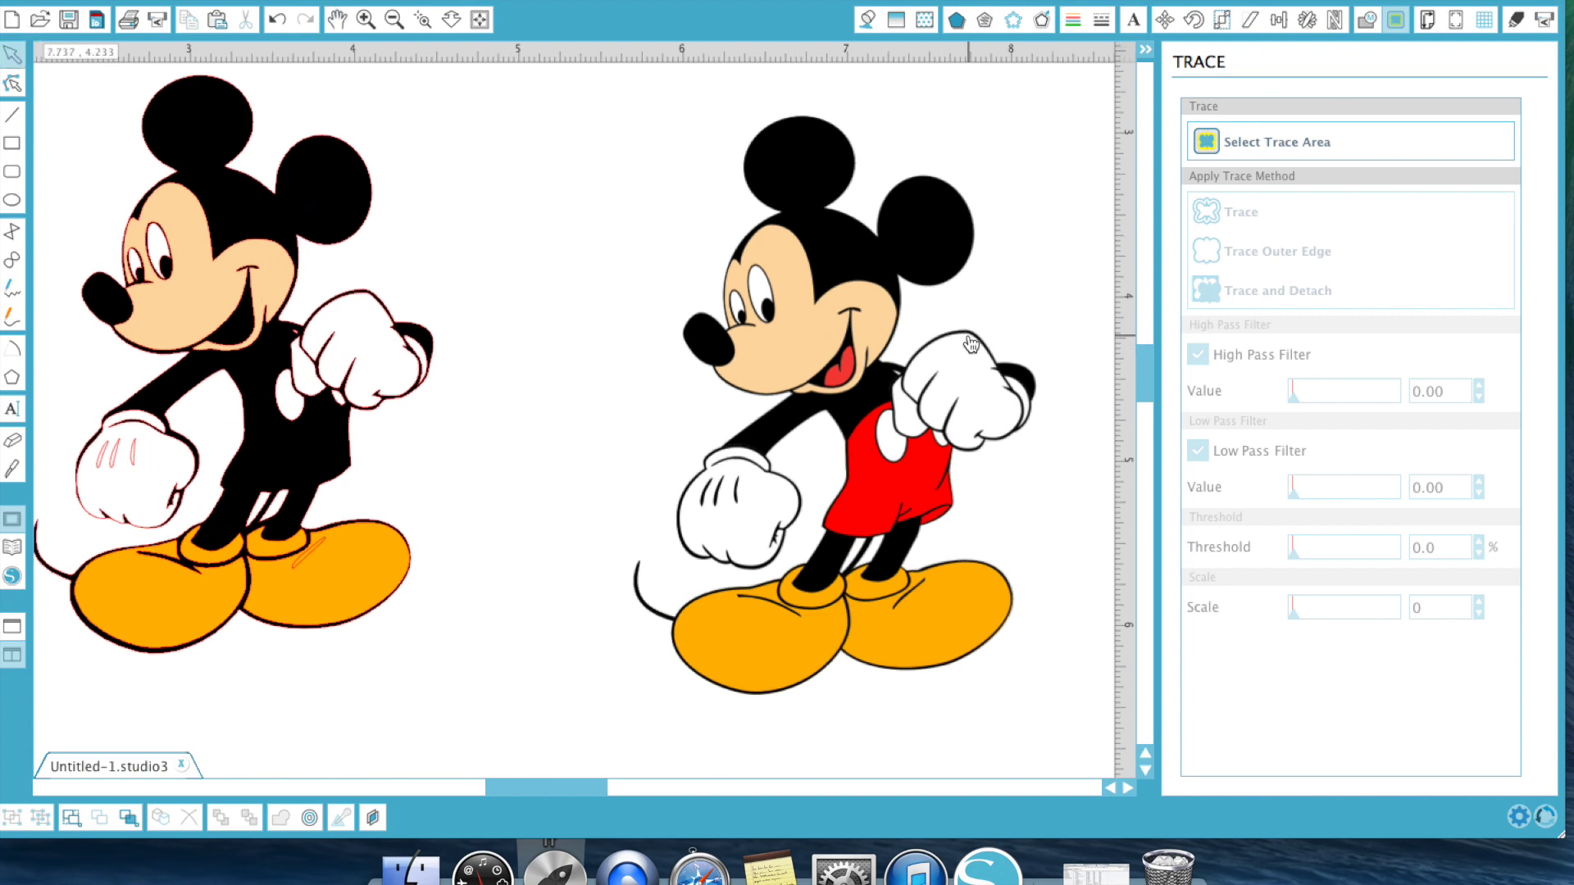
# Step: Trace the mouth and tongue area with High Pass Filter off, then move the reference aside
pyautogui.click(1277, 145)
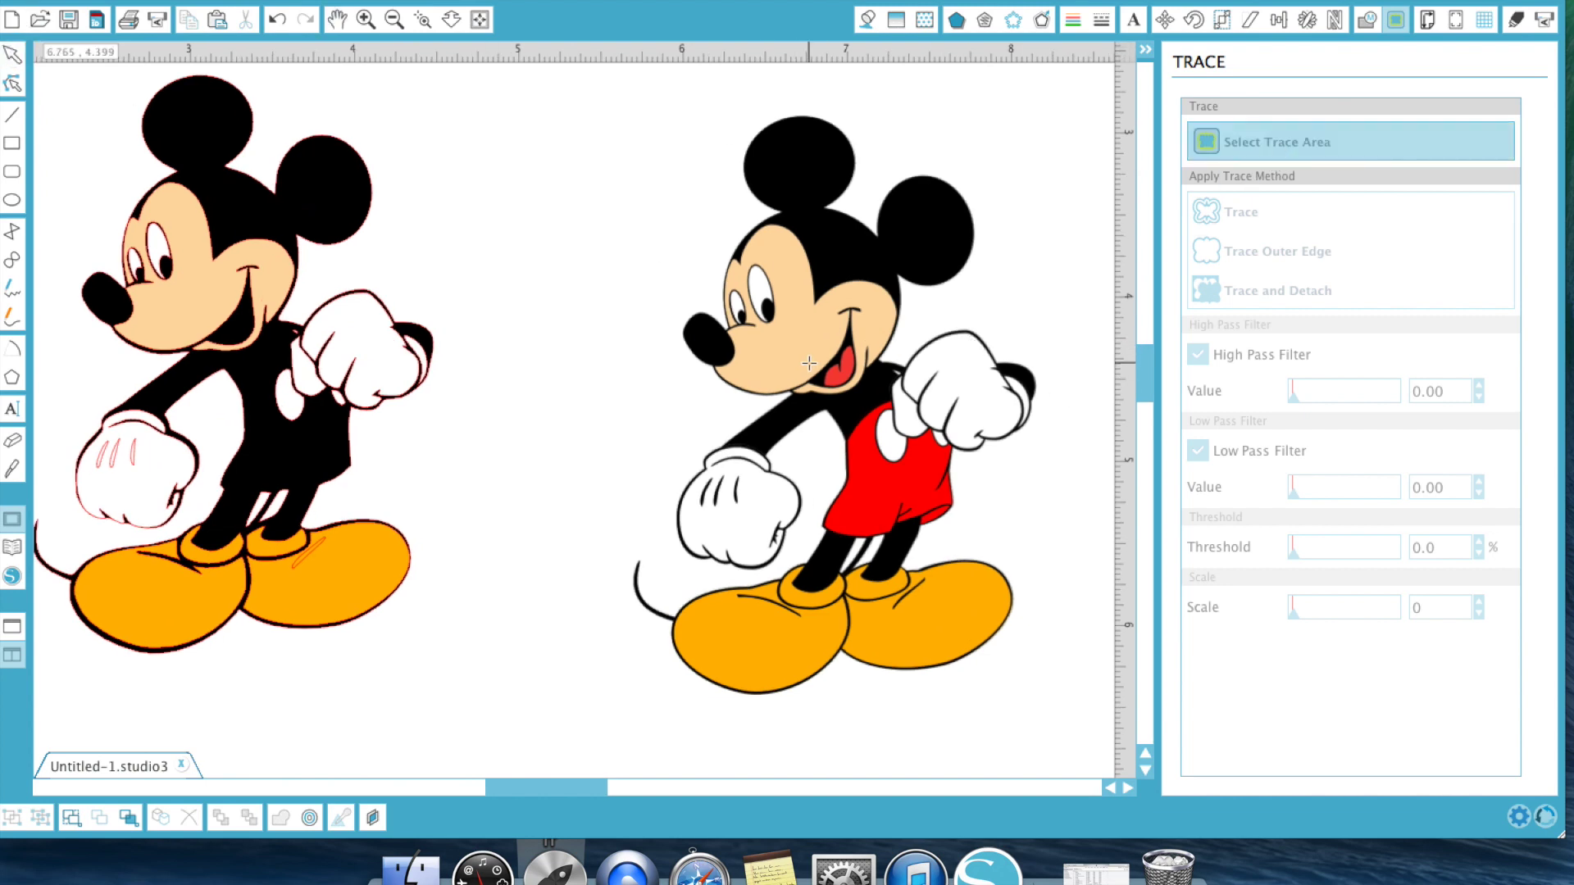
pyautogui.moveTo(809, 363)
pyautogui.mouseDown()
pyautogui.moveTo(891, 344)
pyautogui.moveTo(838, 396)
pyautogui.moveTo(845, 320)
pyautogui.moveTo(846, 333)
pyautogui.mouseUp()
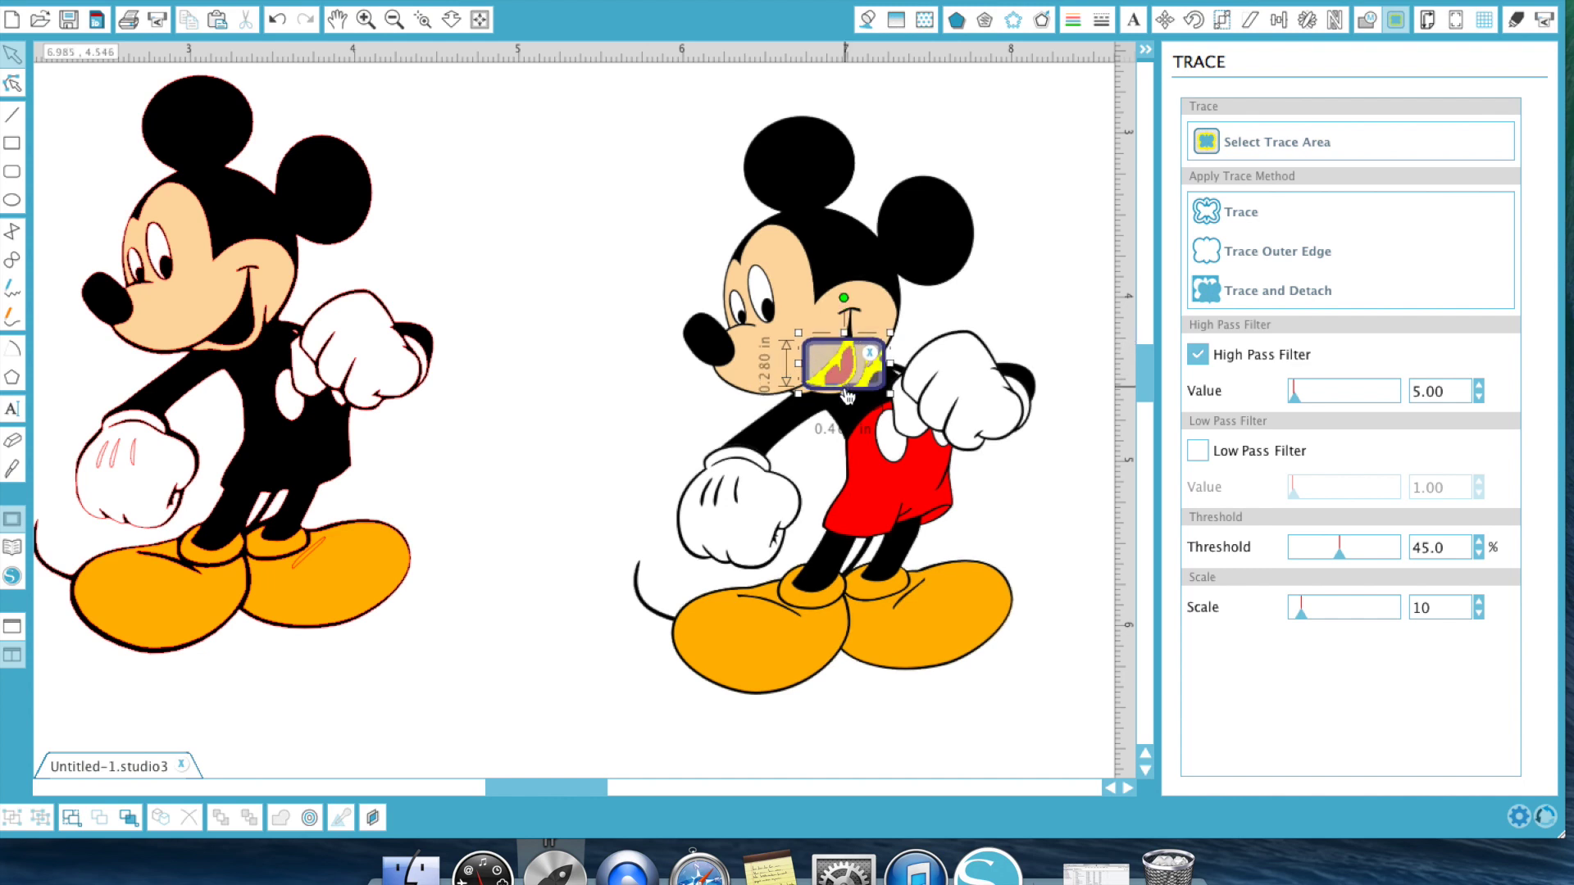
pyautogui.moveTo(844, 393)
pyautogui.mouseDown()
pyautogui.moveTo(845, 416)
pyautogui.moveTo(803, 366)
pyautogui.moveTo(848, 337)
pyautogui.moveTo(879, 375)
pyautogui.mouseUp()
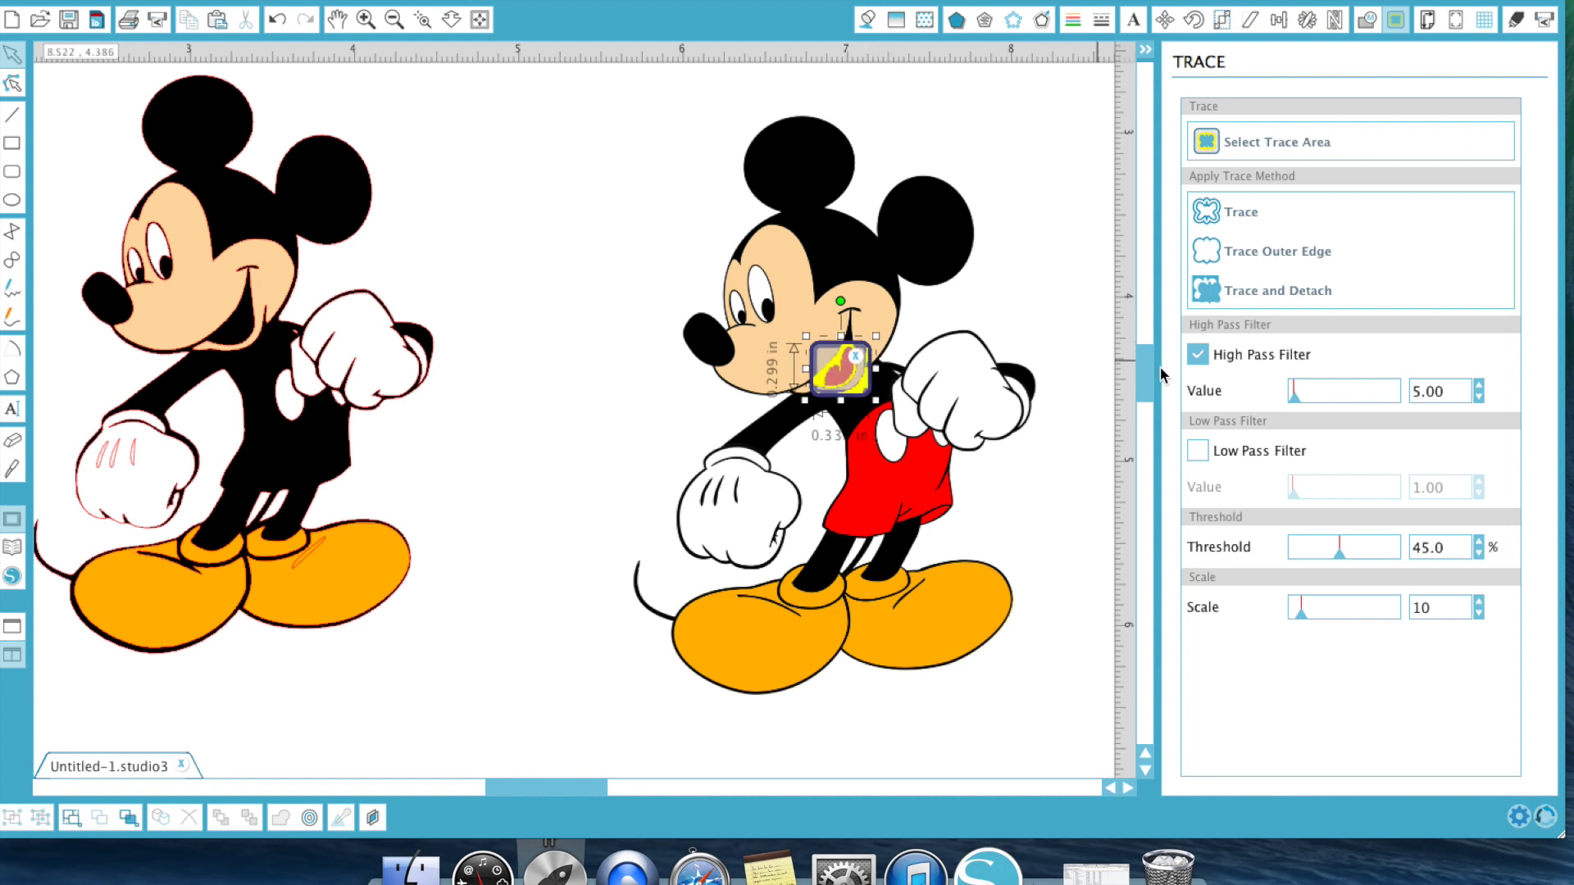
pyautogui.click(1198, 355)
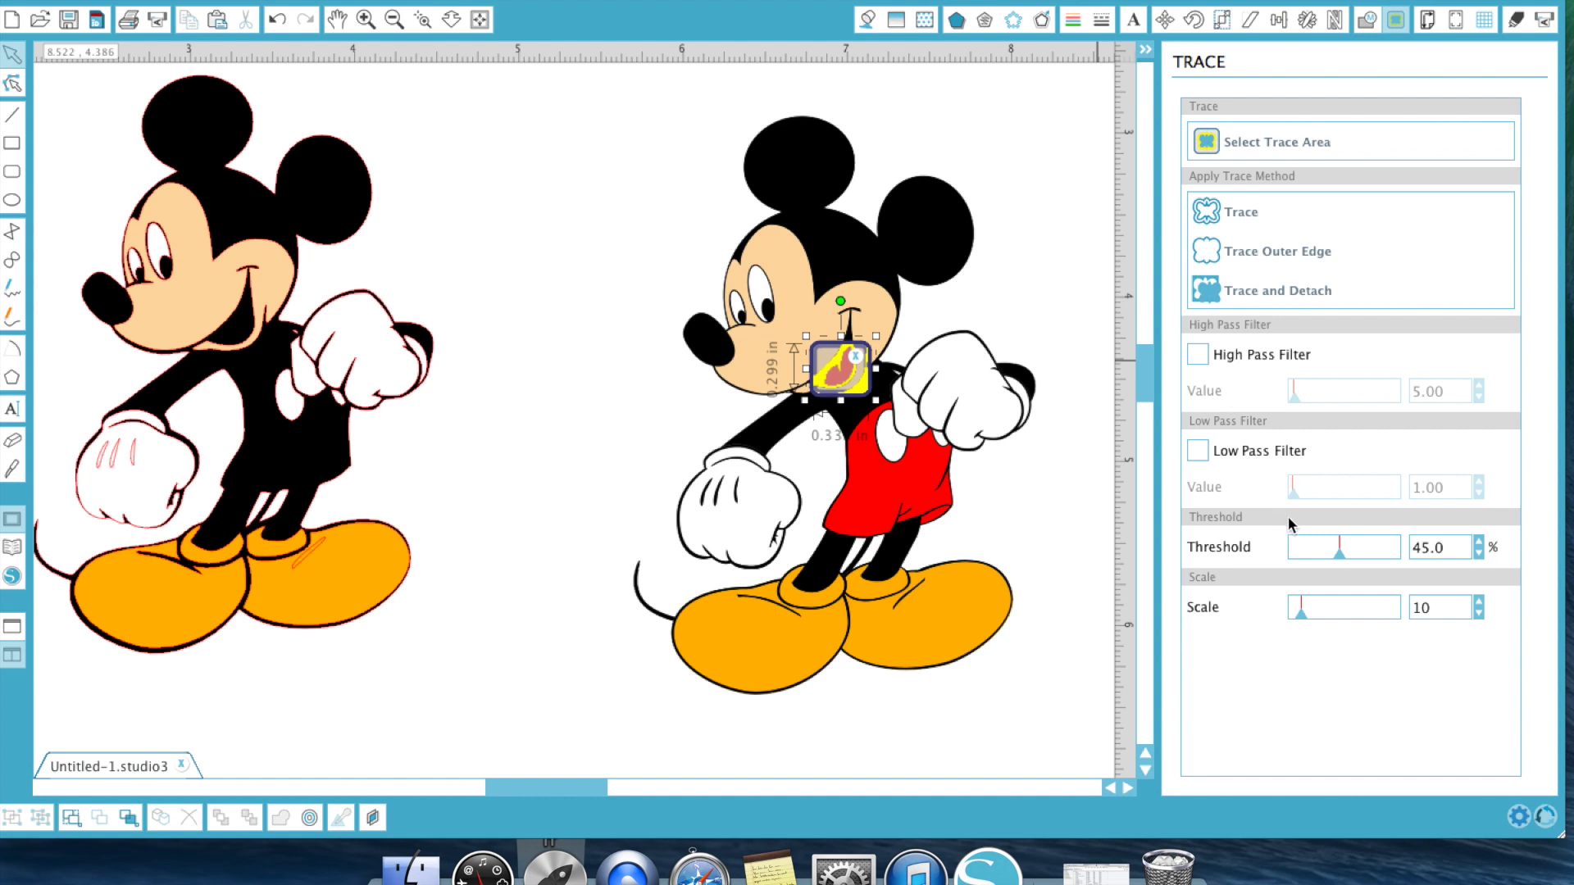
pyautogui.click(1242, 211)
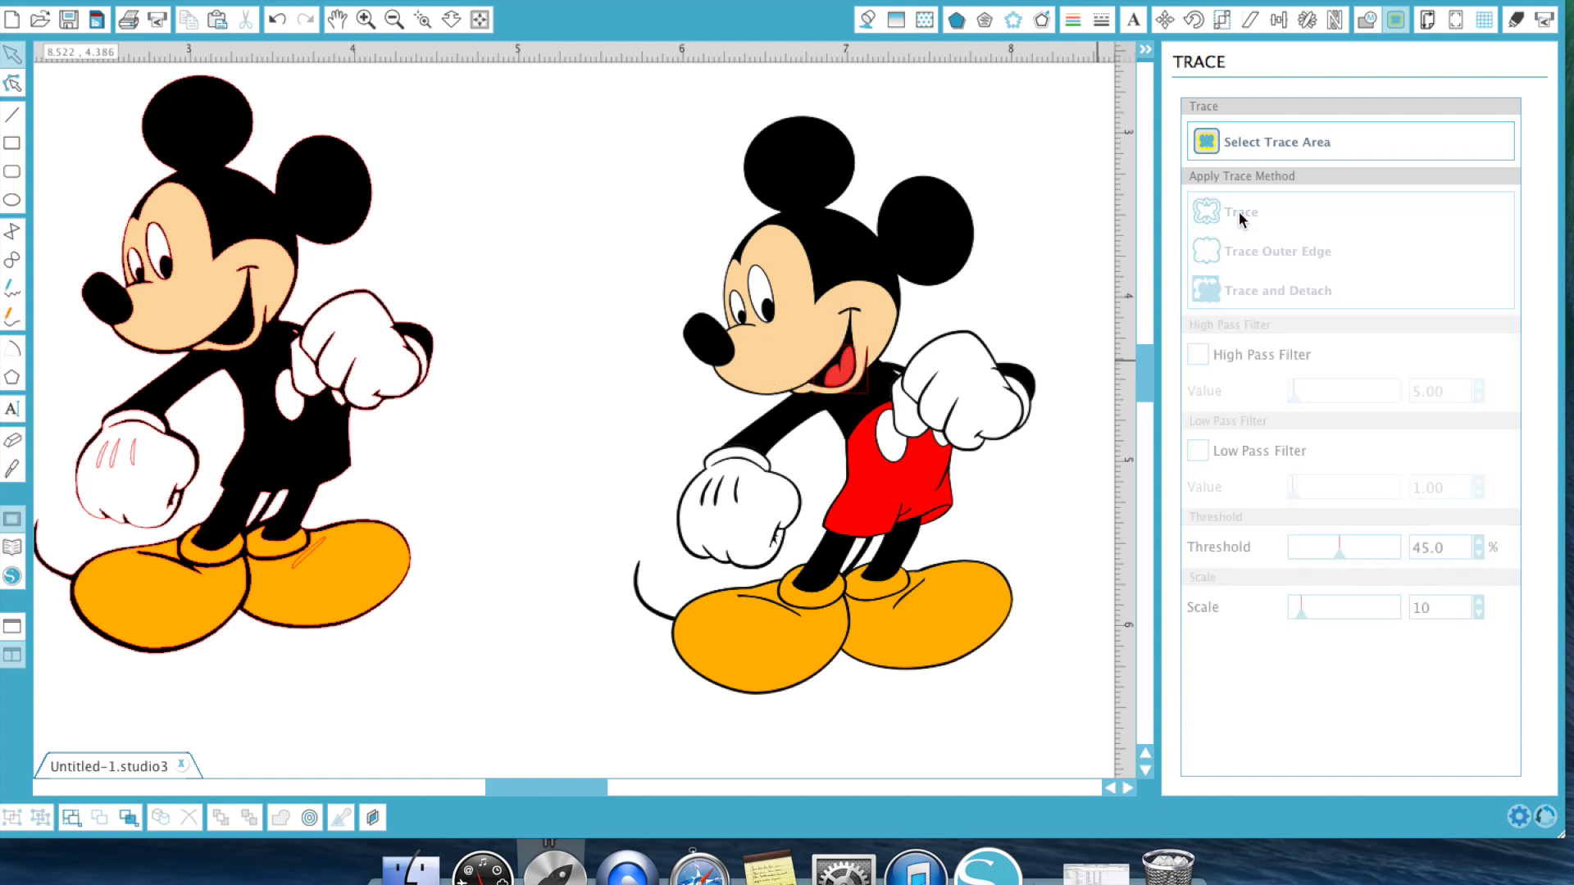
pyautogui.moveTo(894, 366)
pyautogui.mouseDown()
pyautogui.moveTo(710, 312)
pyautogui.moveTo(945, 399)
pyautogui.moveTo(1013, 392)
pyautogui.moveTo(820, 352)
pyautogui.moveTo(920, 348)
pyautogui.moveTo(780, 366)
pyautogui.mouseUp()
# Step: Release the mouth trace's compound path, keep the inner loop, and delete the outer piece and dash
pyautogui.rightClick(794, 371)
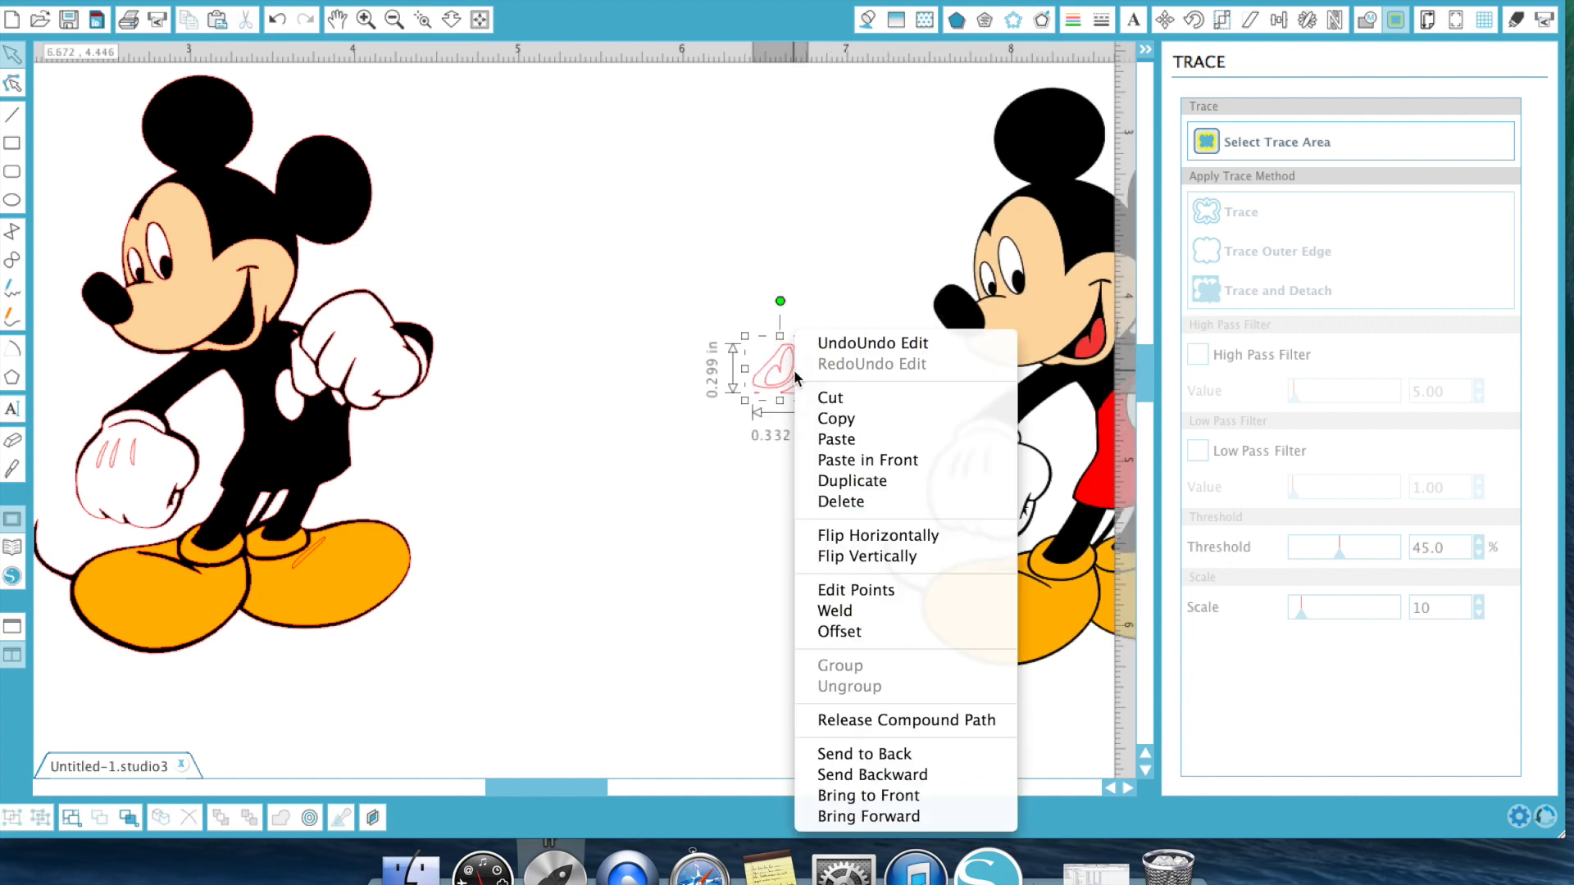
pyautogui.click(951, 720)
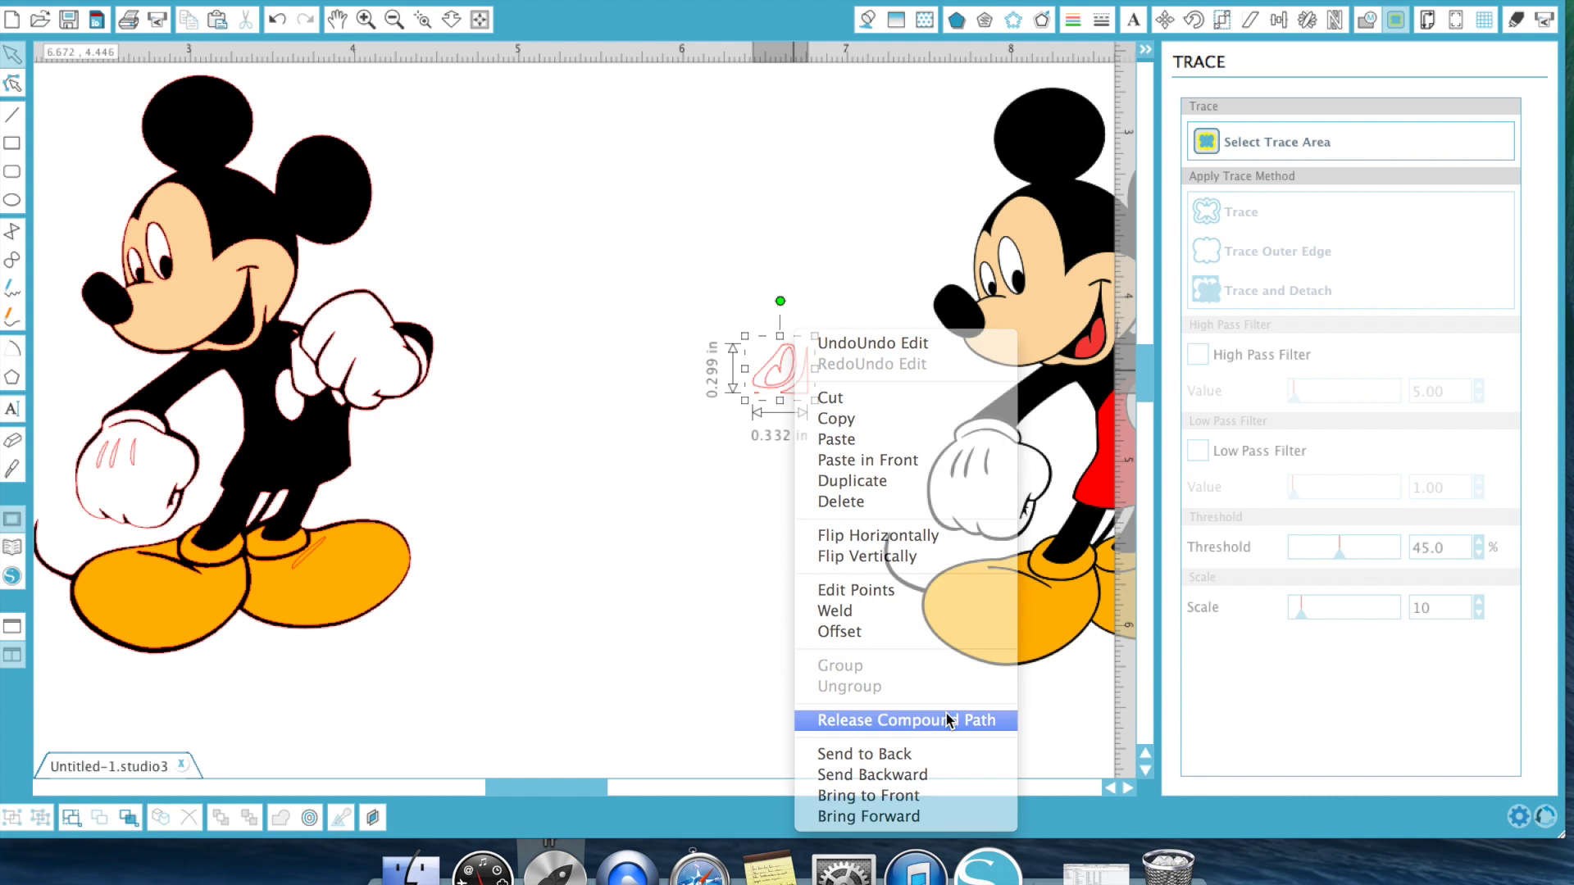
pyautogui.moveTo(787, 382); pyautogui.dragTo(676, 299)
pyautogui.click(762, 311)
pyautogui.click(807, 379)
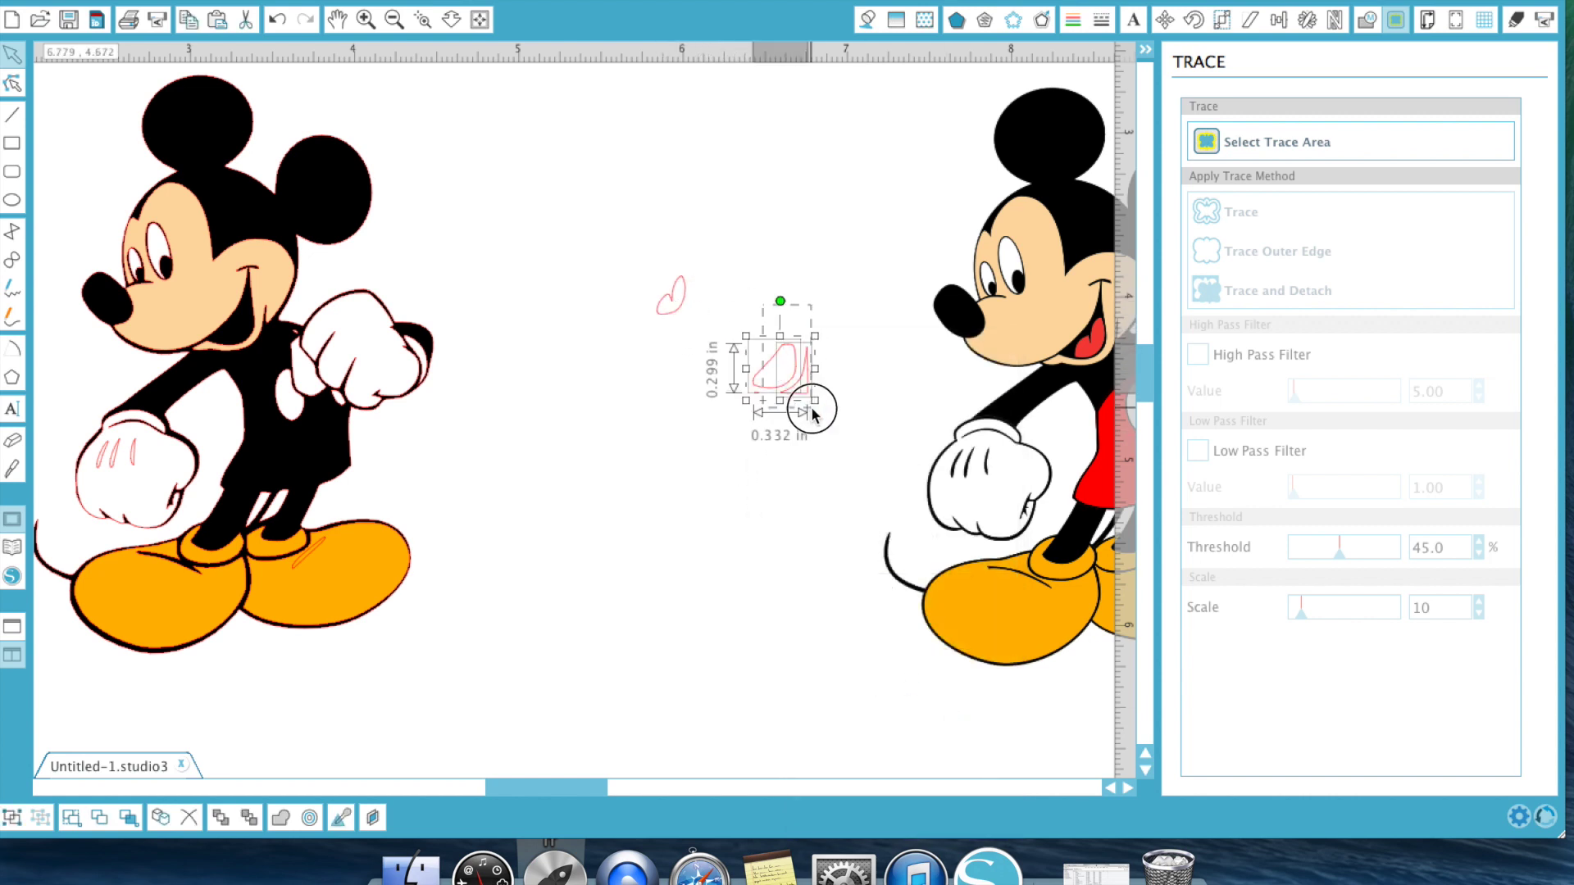
pyautogui.press('Delete')
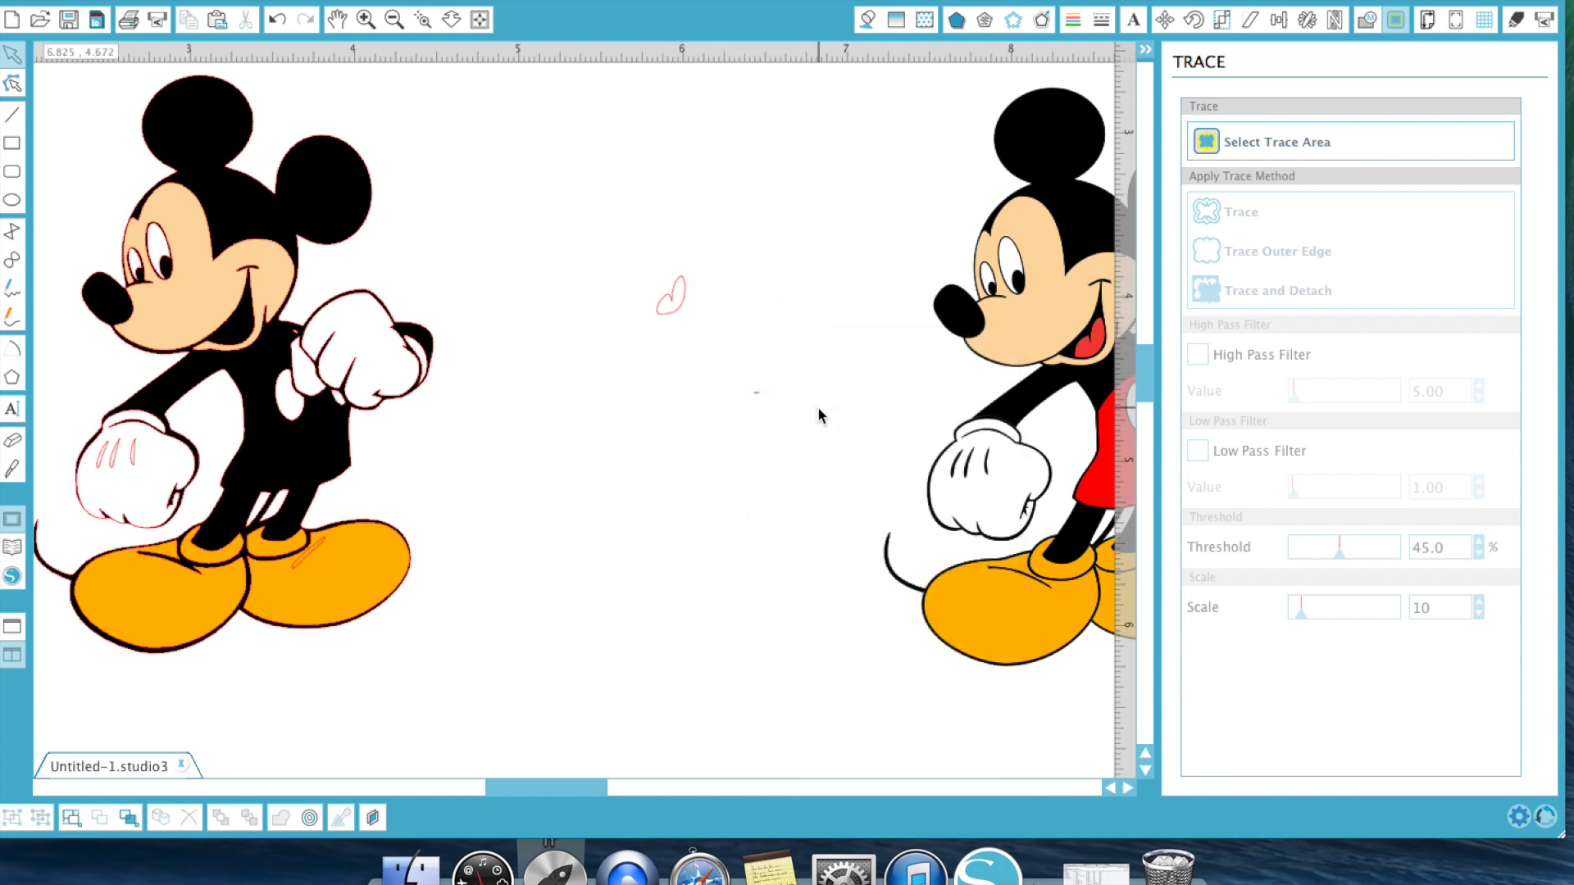
pyautogui.click(756, 393)
pyautogui.press('Delete')
# Step: Fill the loop red, place it in the left Mickey's mouth, and bring the reference alongside
pyautogui.click(679, 297)
pyautogui.click(866, 19)
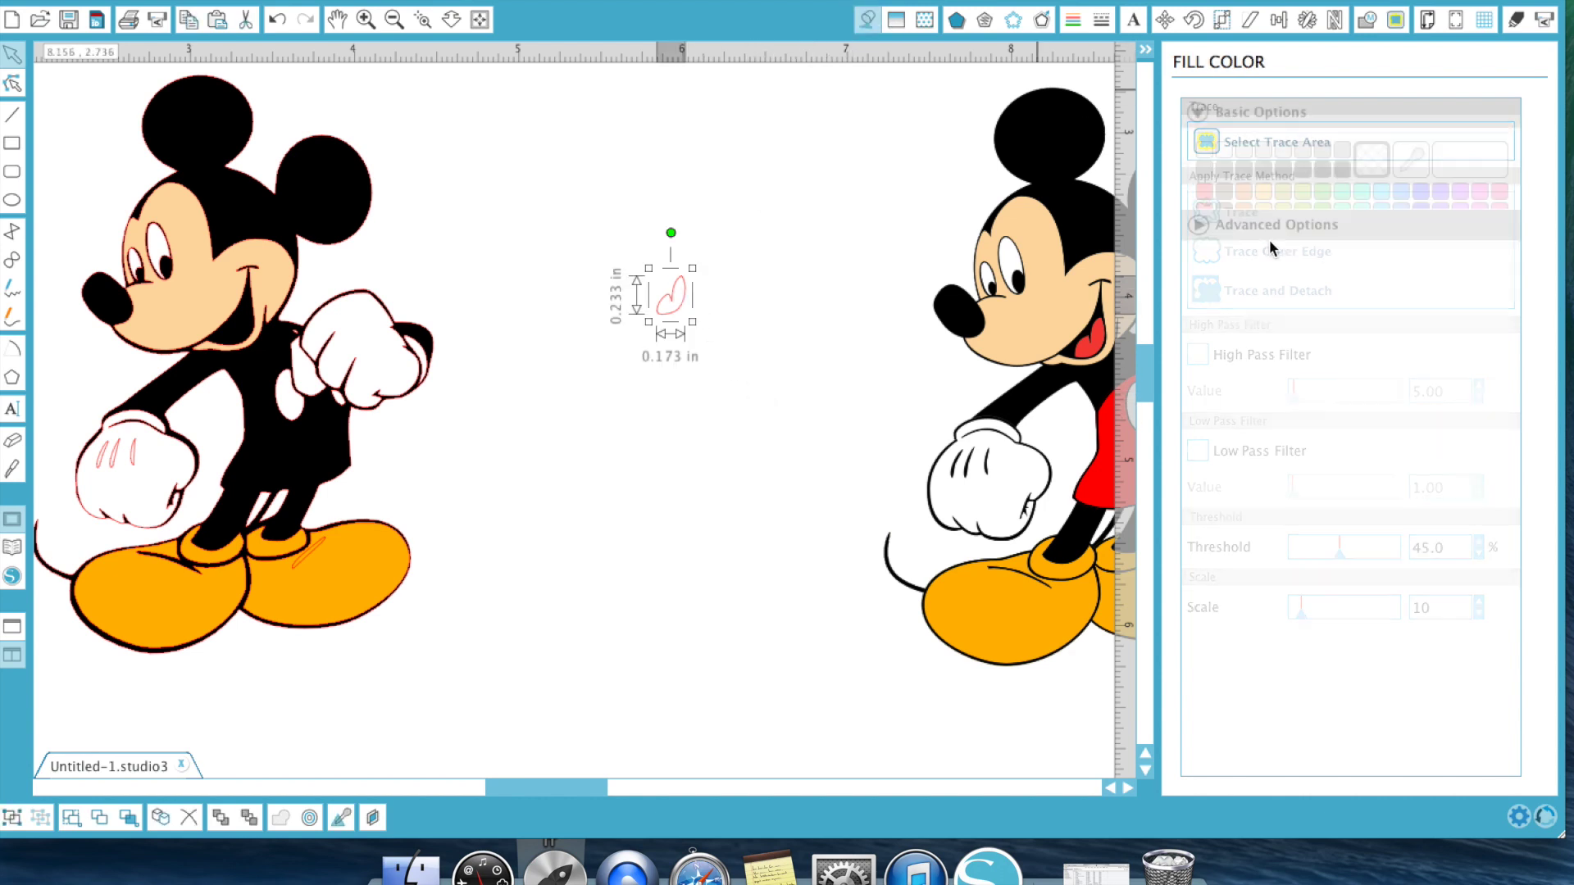
pyautogui.click(1204, 194)
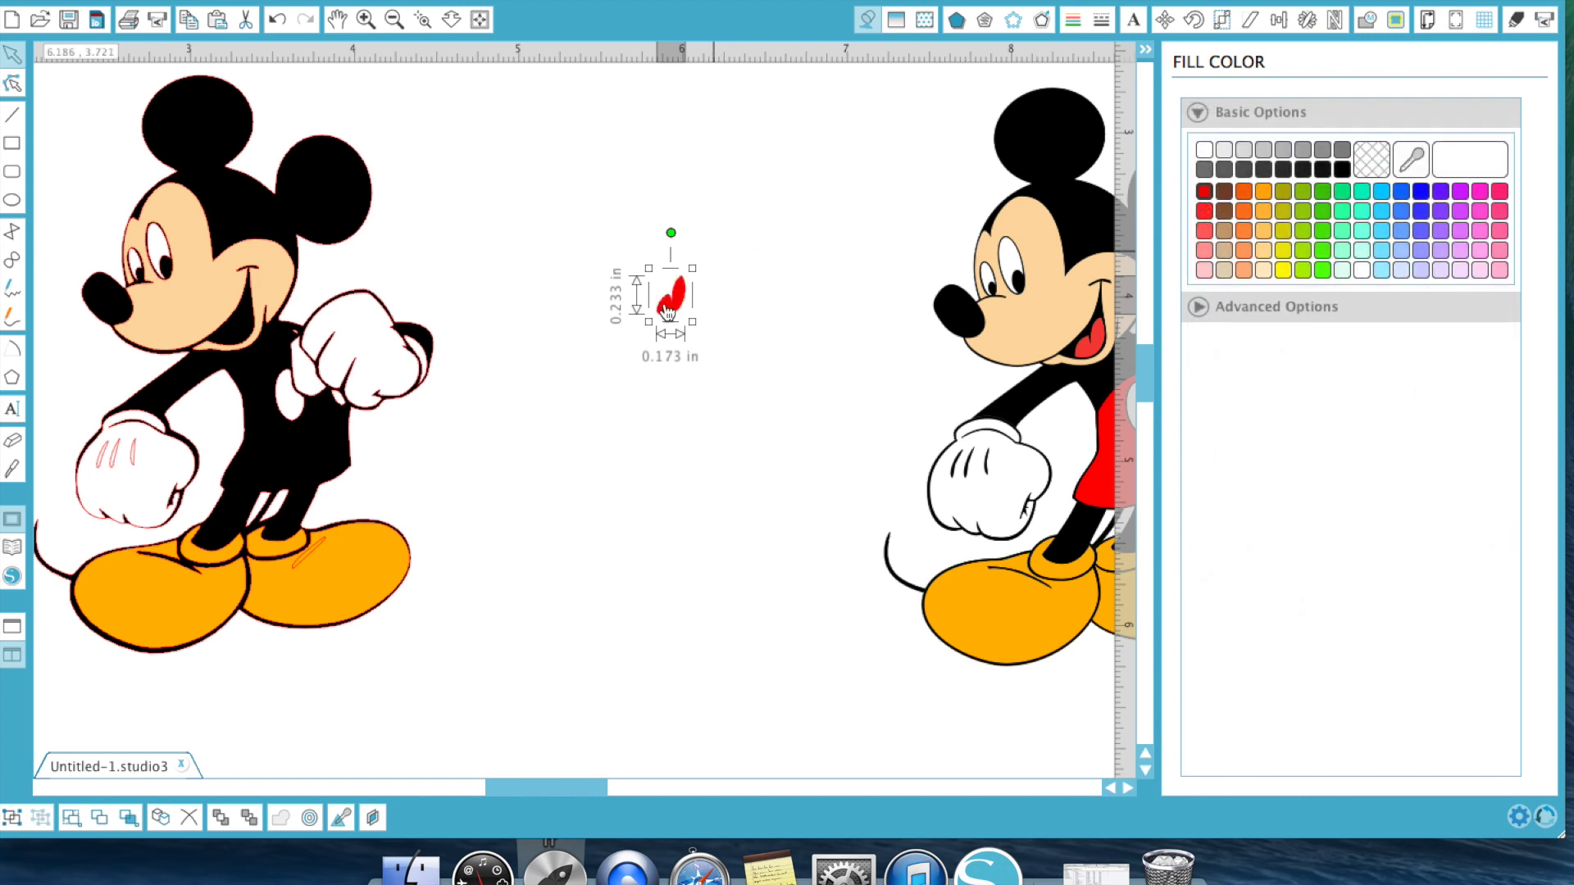
pyautogui.moveTo(670, 311); pyautogui.dragTo(239, 341)
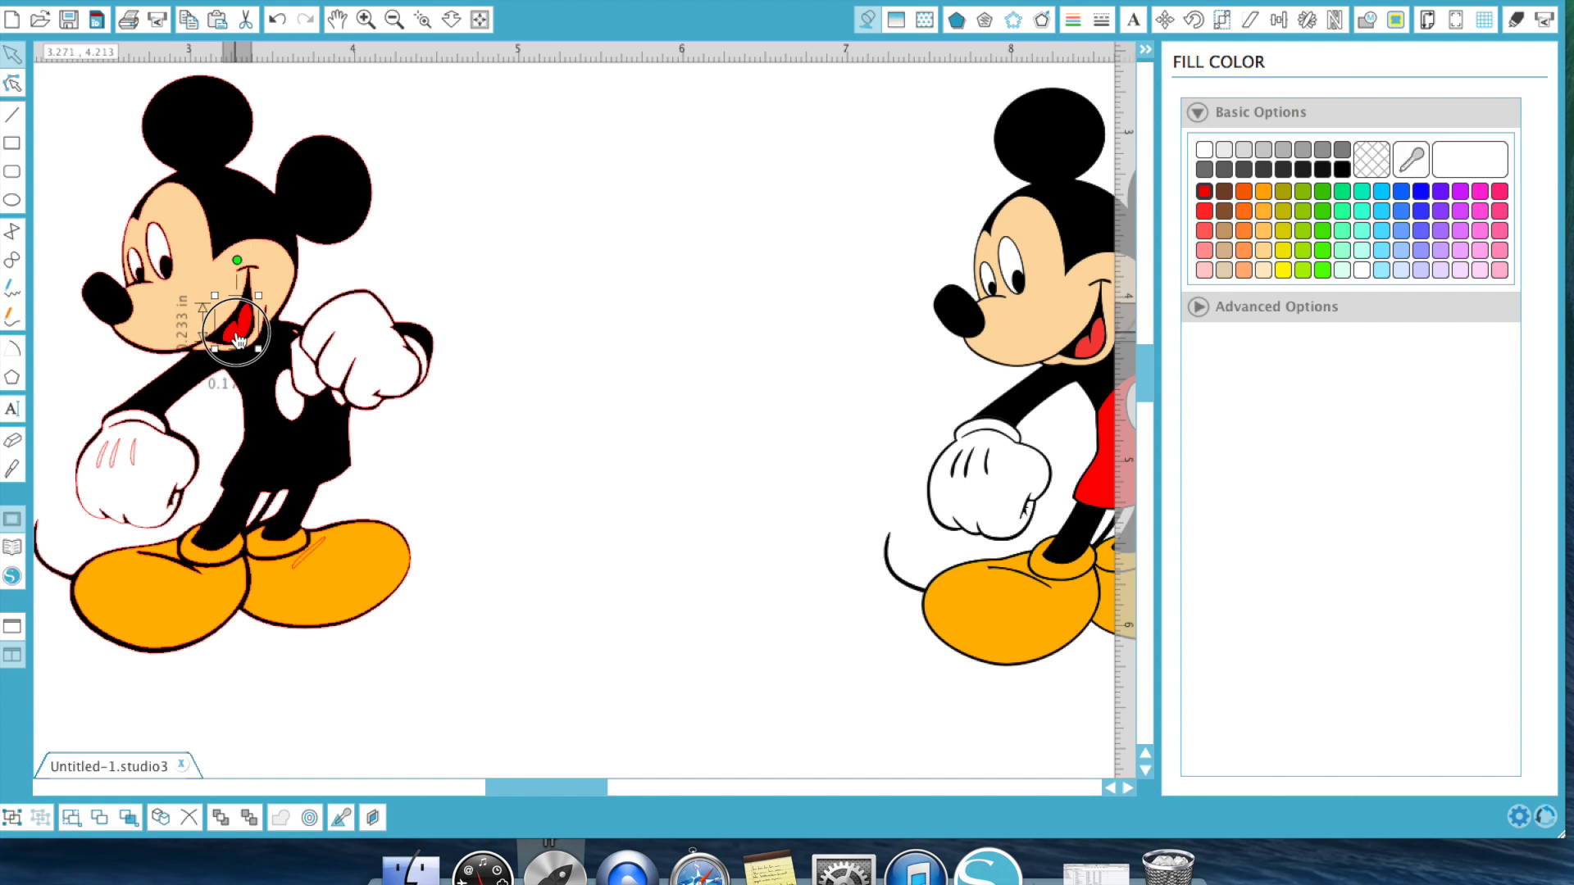
pyautogui.click(548, 369)
pyautogui.moveTo(1039, 402); pyautogui.dragTo(668, 378)
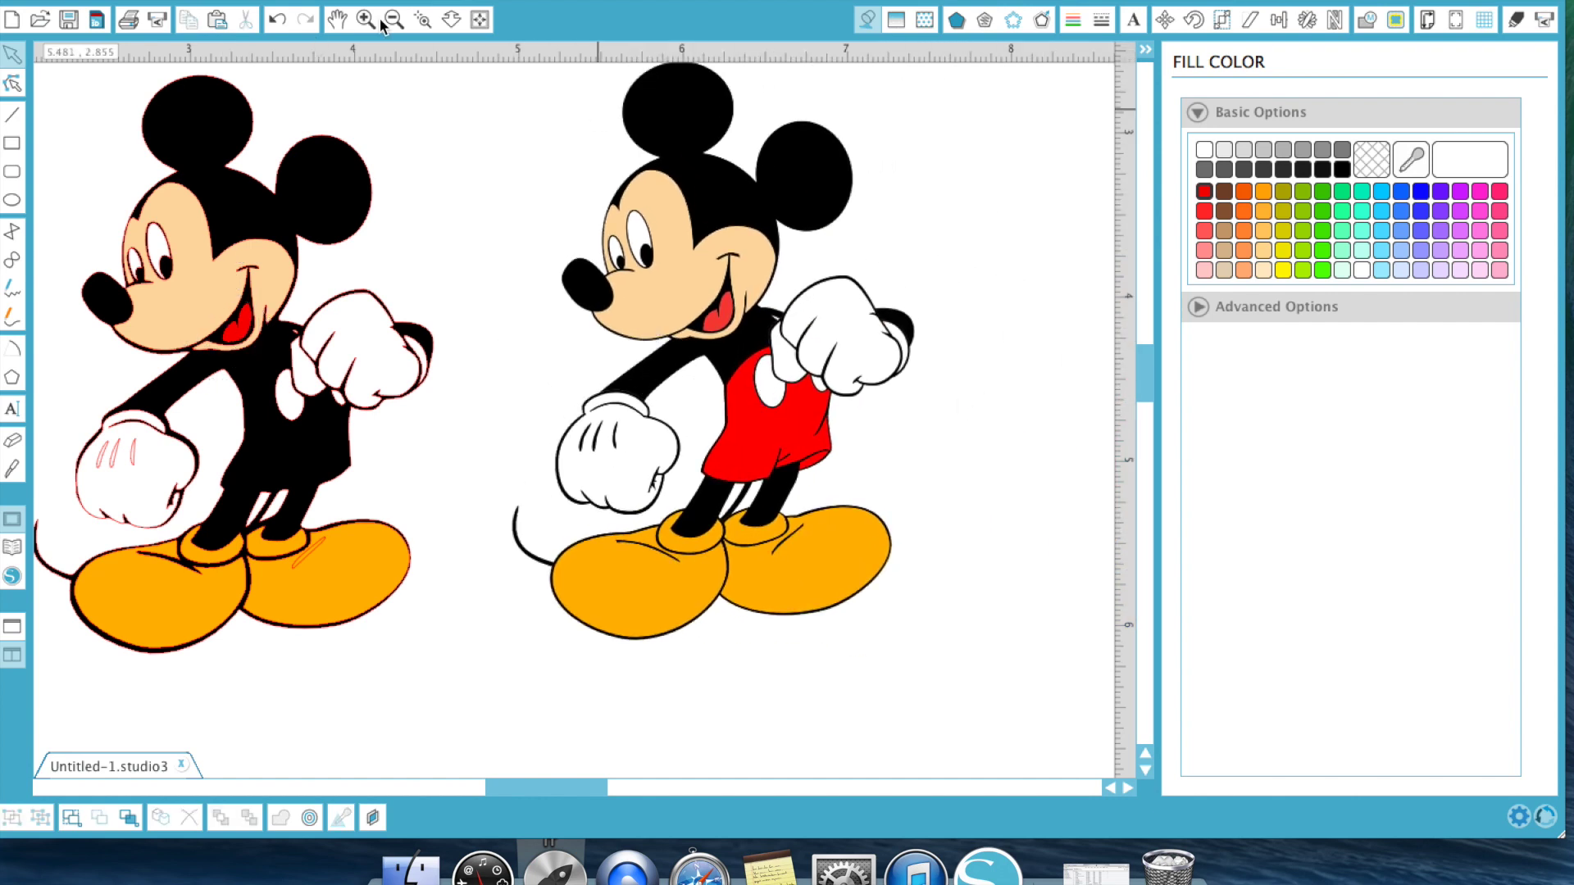
# Step: Mark the reference Mickey's red shorts as the trace area
pyautogui.click(1396, 20)
pyautogui.click(1286, 153)
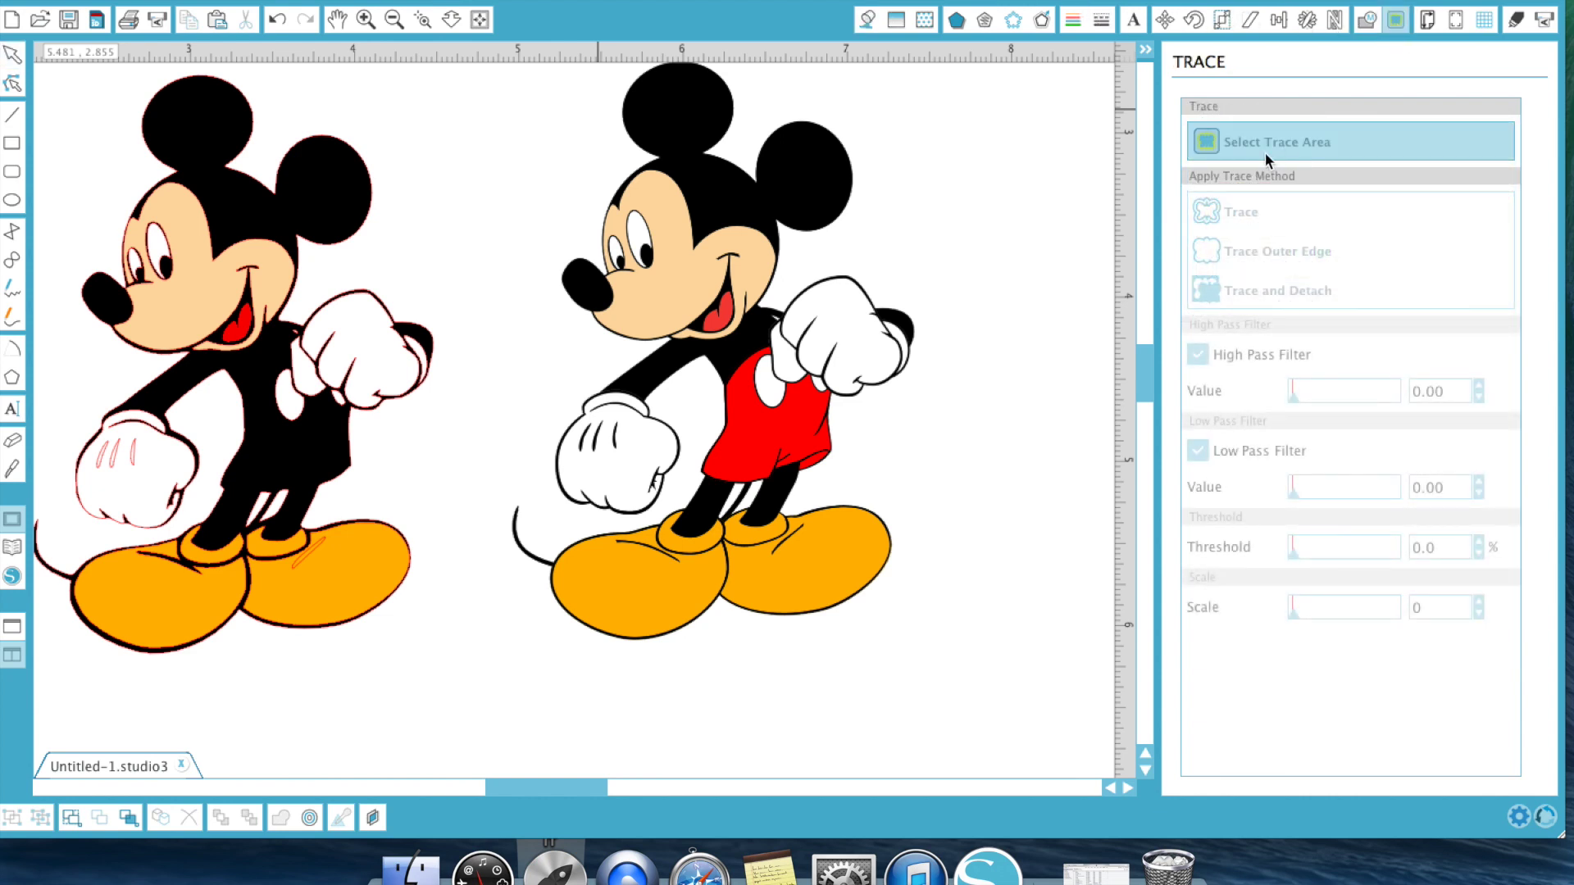
pyautogui.moveTo(703, 354)
pyautogui.mouseDown()
pyautogui.moveTo(843, 404)
pyautogui.moveTo(770, 428)
pyautogui.moveTo(771, 513)
pyautogui.mouseUp()
pyautogui.moveTo(695, 427); pyautogui.dragTo(685, 435)
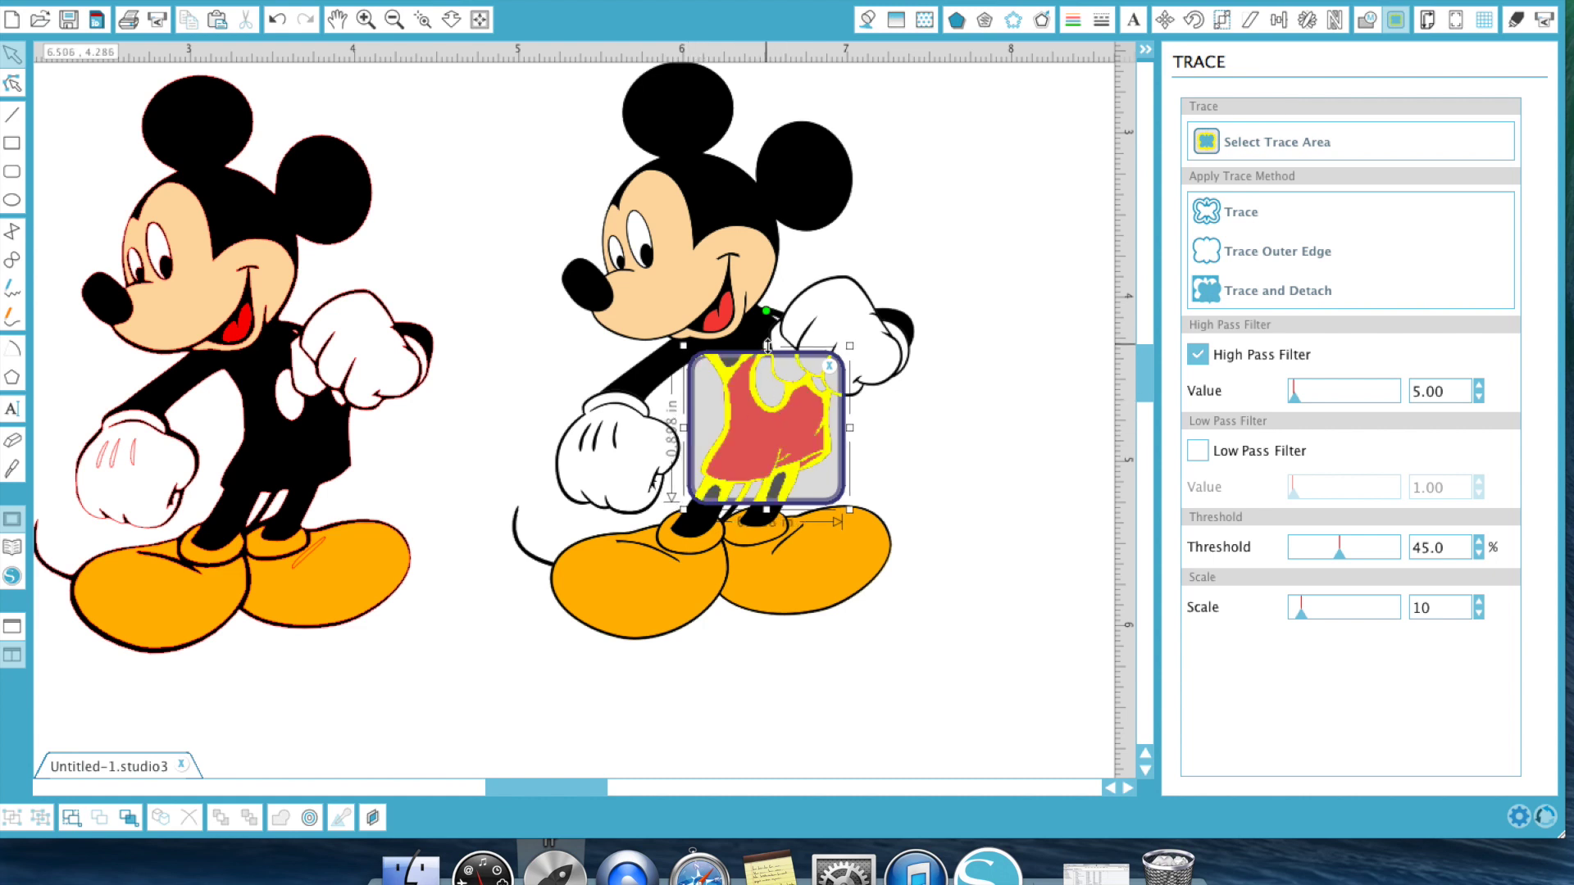
pyautogui.moveTo(768, 345); pyautogui.dragTo(767, 331)
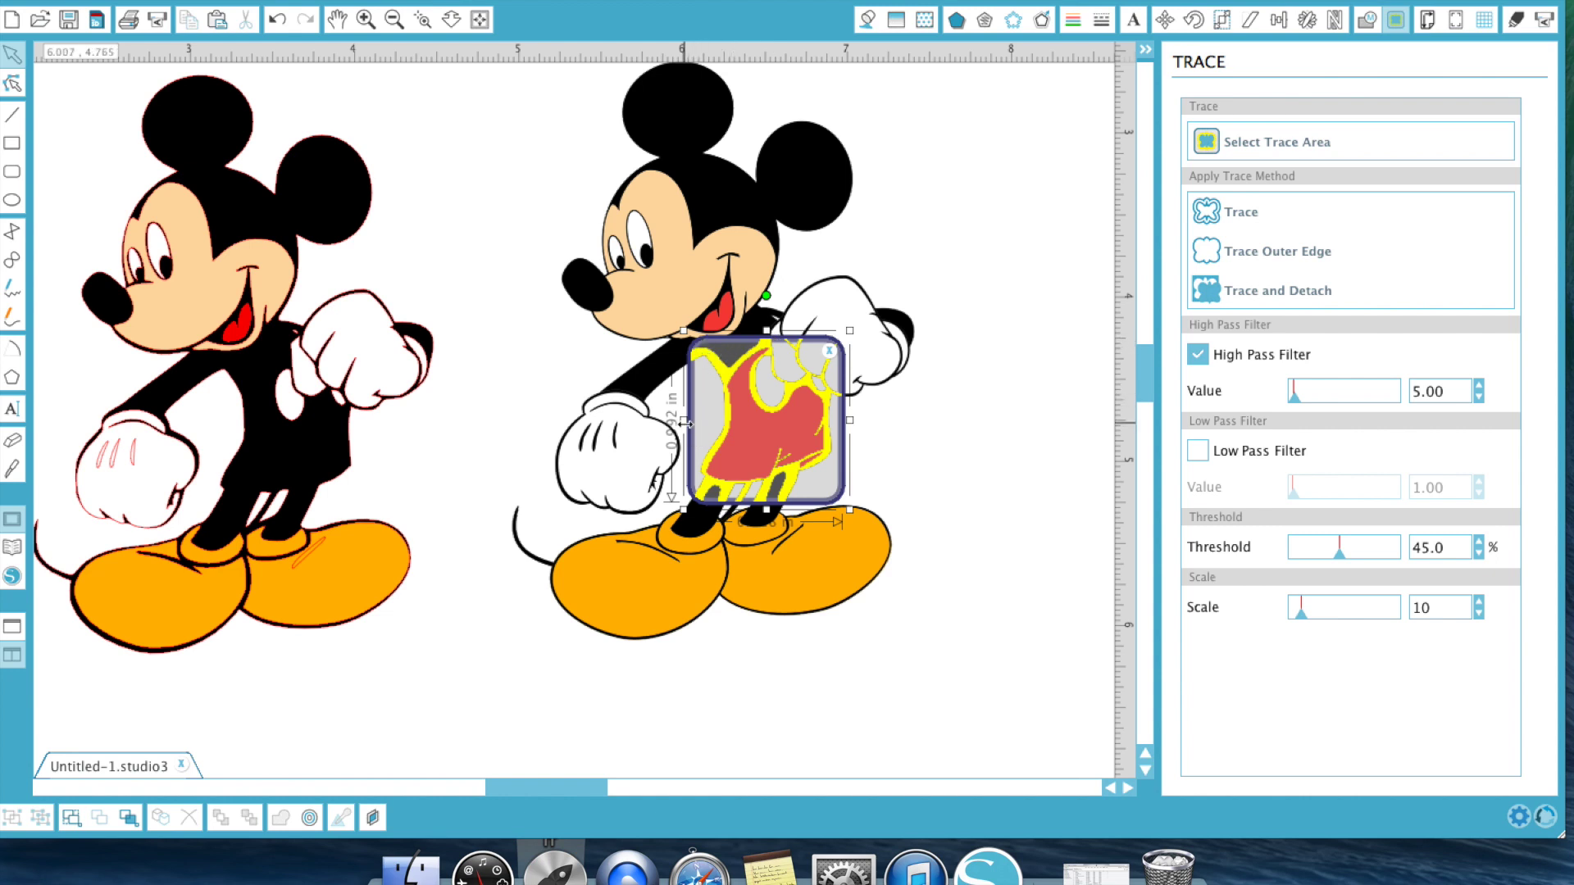
pyautogui.moveTo(685, 424); pyautogui.dragTo(684, 425)
# Step: Trace the shorts with High Pass Filter on, then separate the outline from the reference image
pyautogui.click(1195, 358)
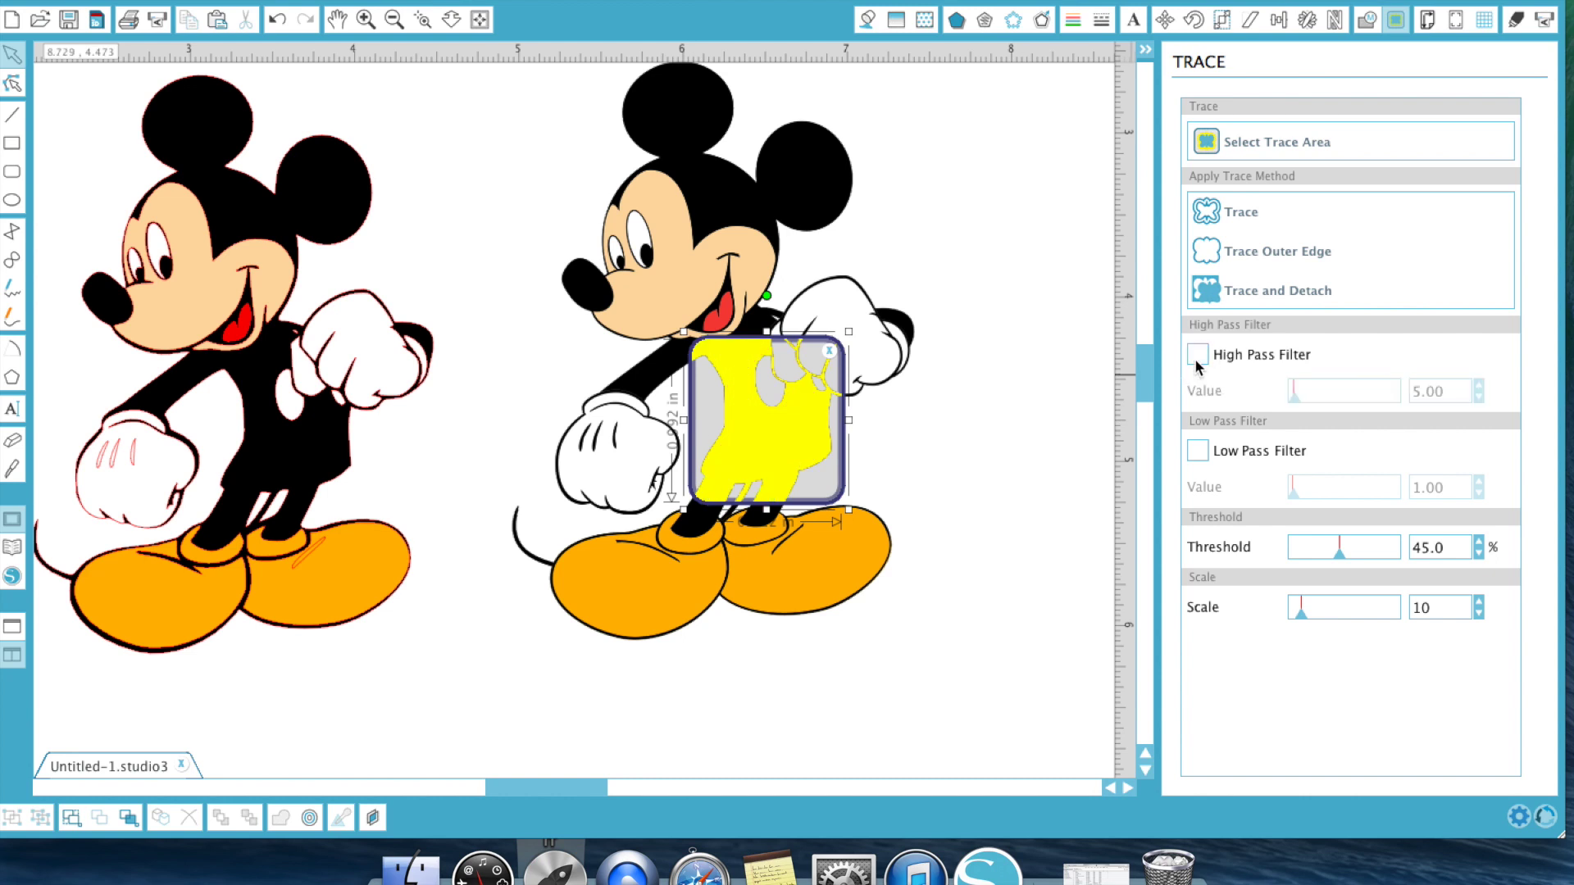
pyautogui.click(1197, 357)
pyautogui.click(1238, 216)
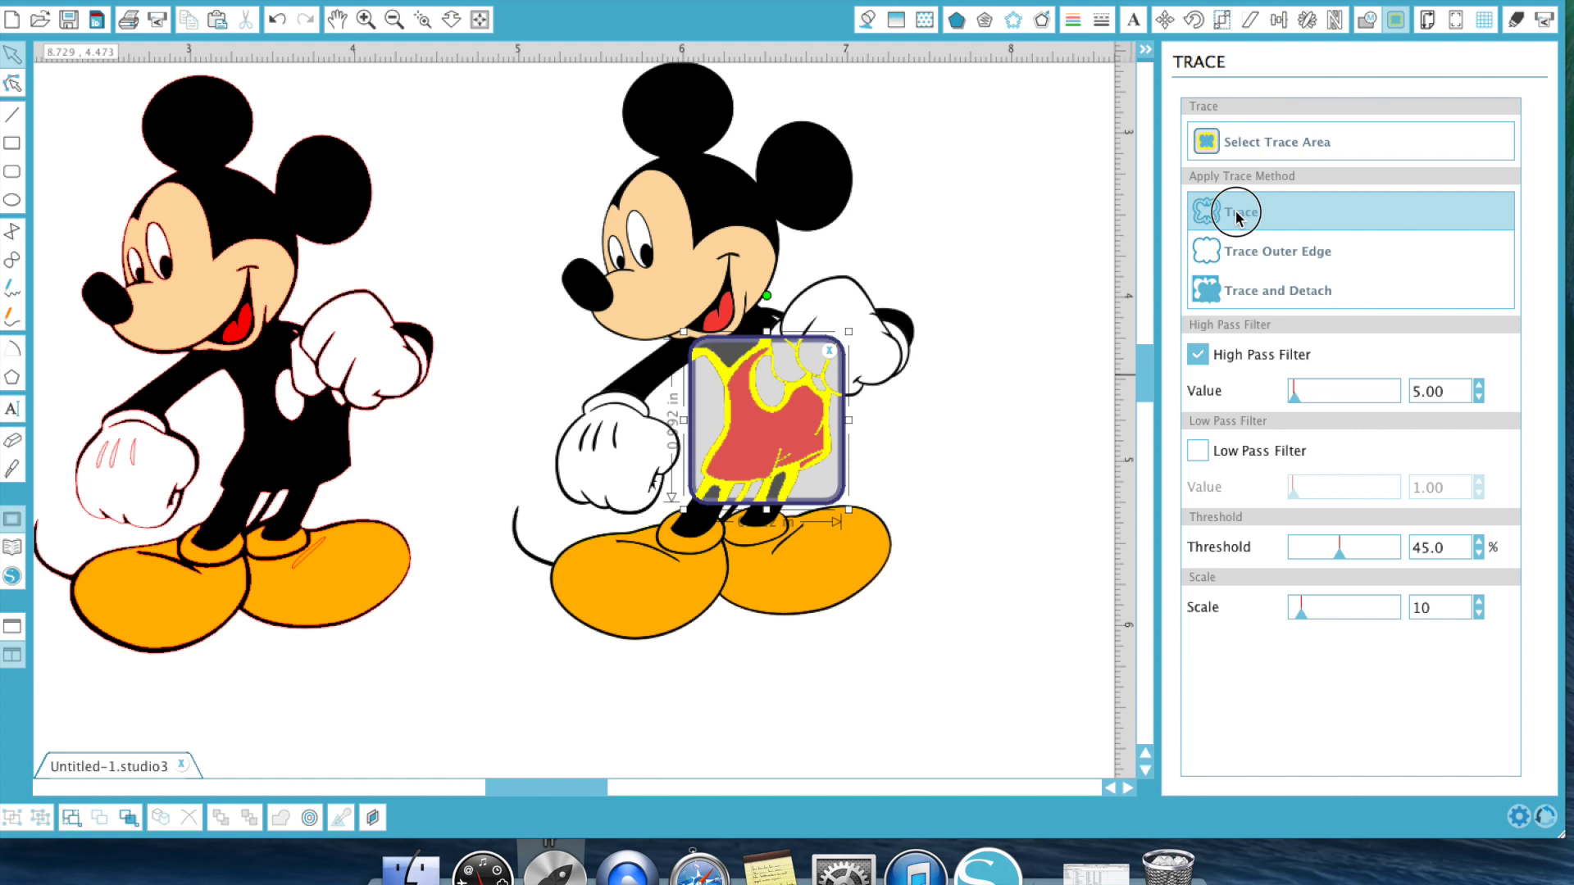
pyautogui.moveTo(635, 416); pyautogui.dragTo(923, 371)
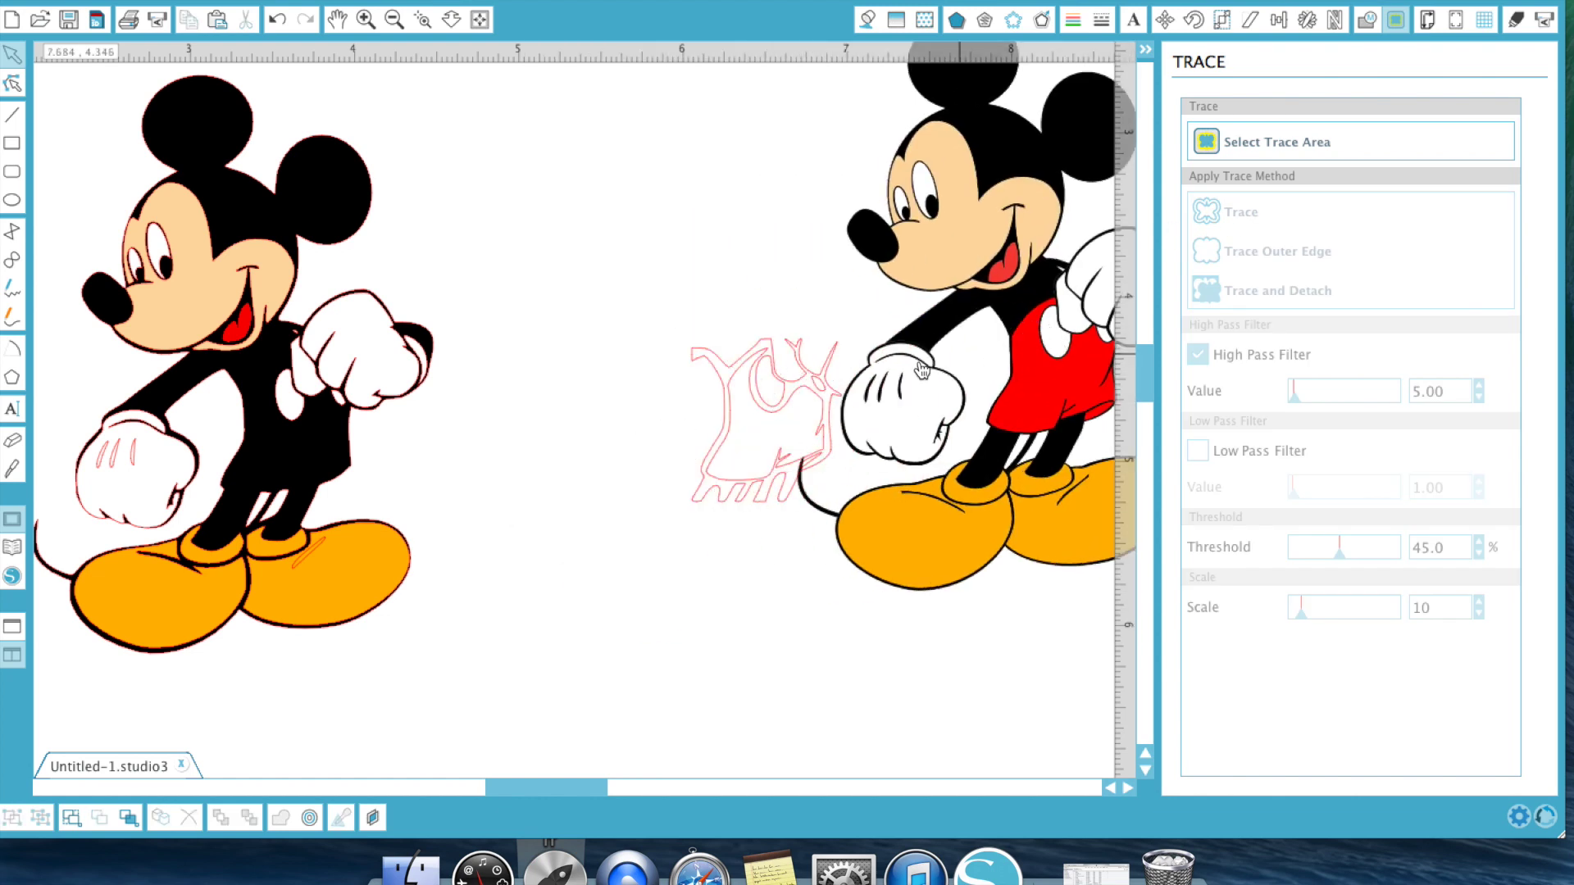
pyautogui.moveTo(756, 414); pyautogui.dragTo(686, 412)
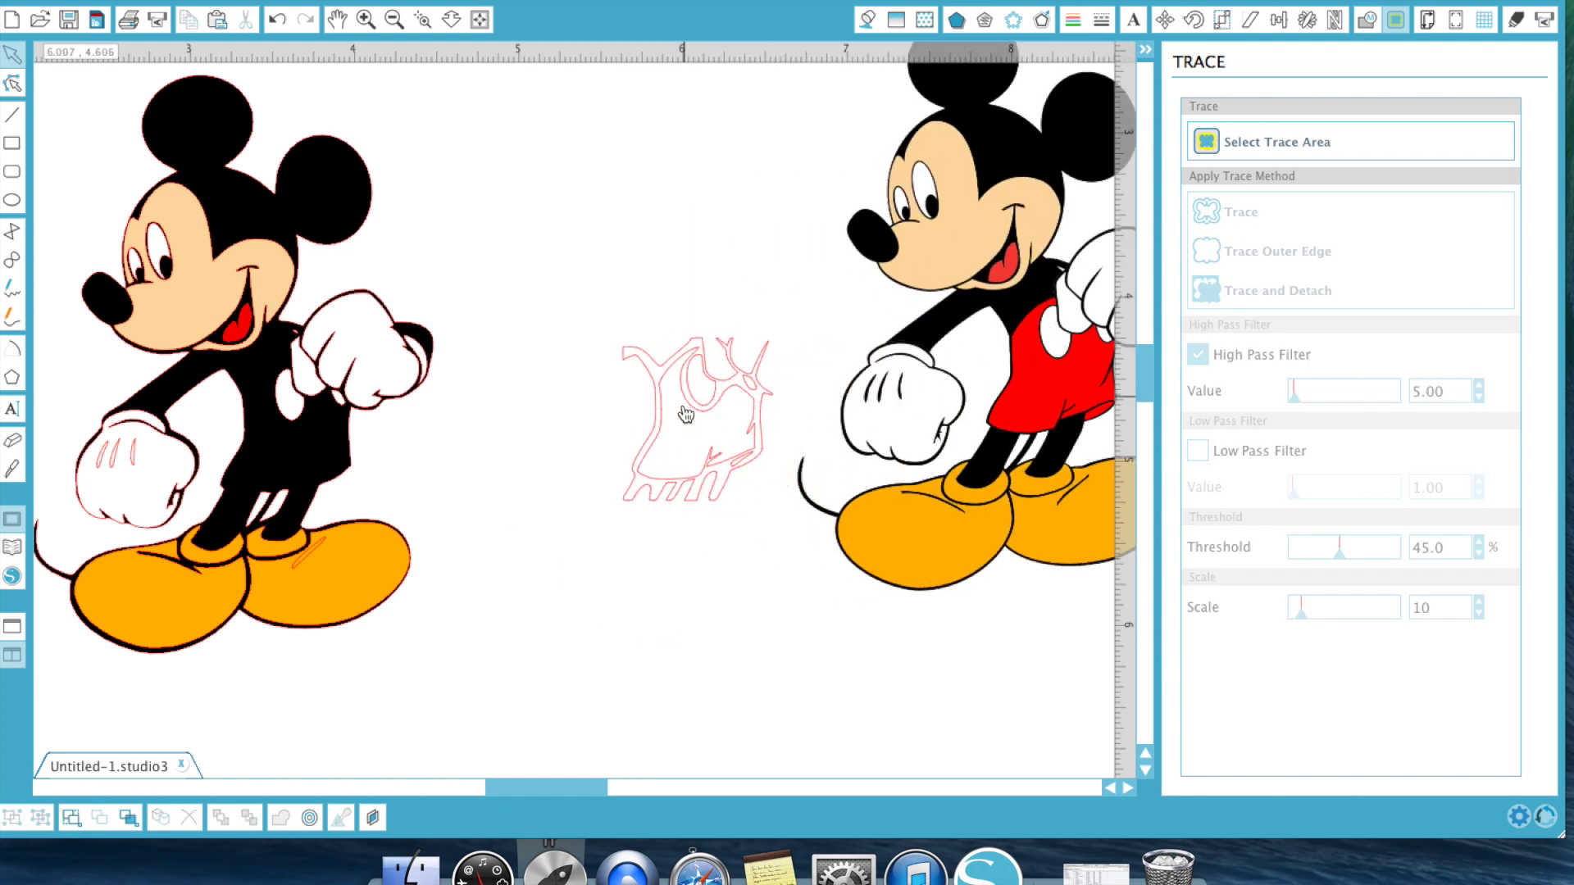
# Step: Release the shorts outline's compound path and pull the shorts piece out
pyautogui.rightClick(691, 424)
pyautogui.click(626, 618)
pyautogui.click(696, 467)
pyautogui.rightClick(696, 467)
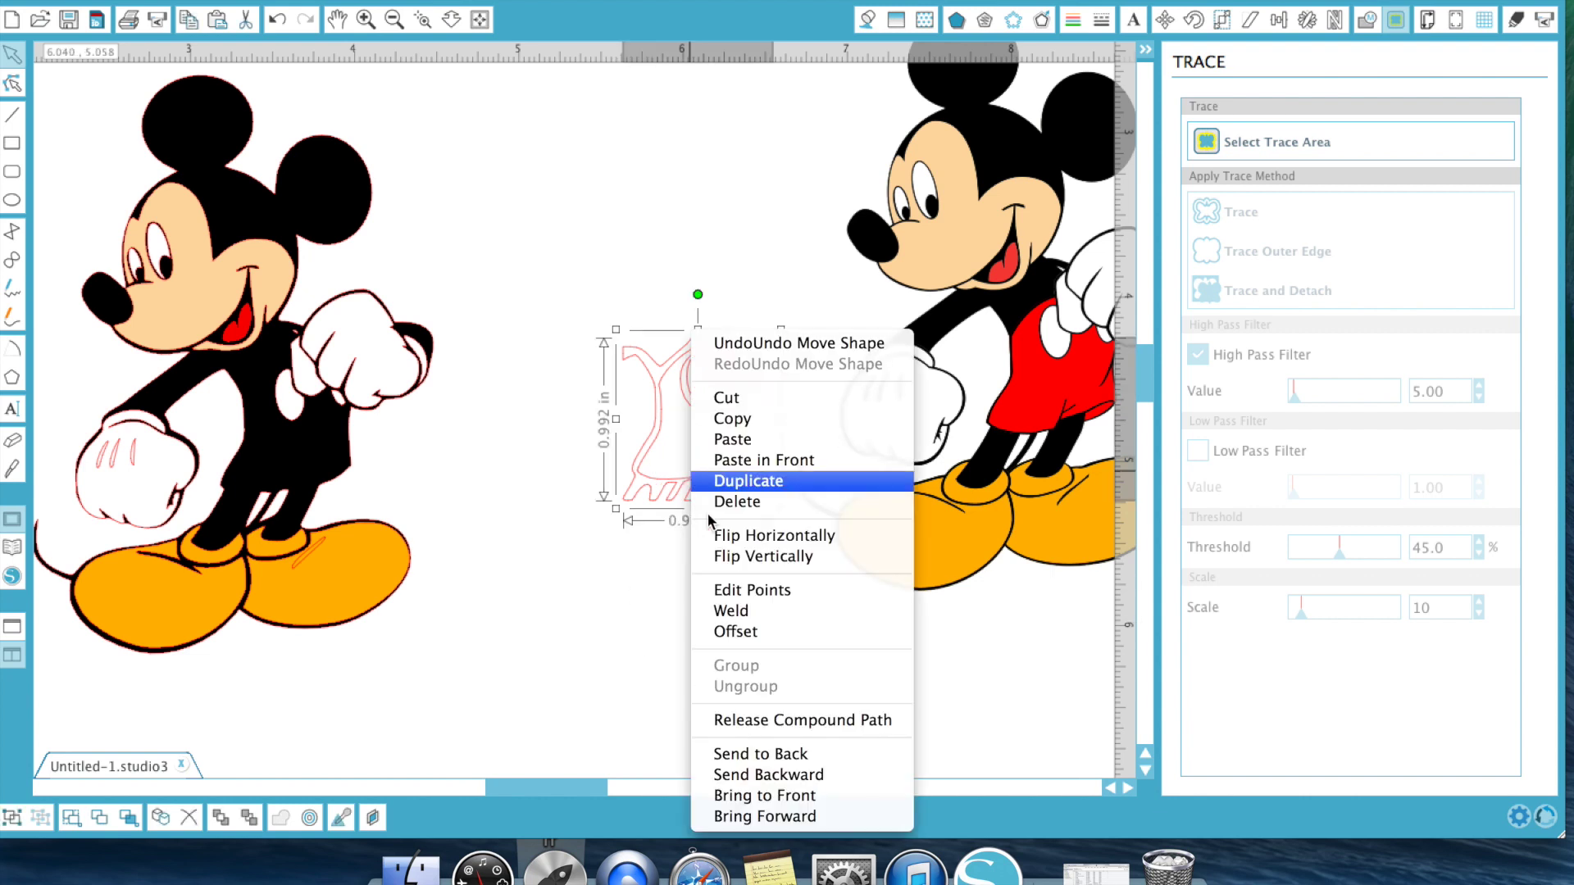
pyautogui.click(768, 721)
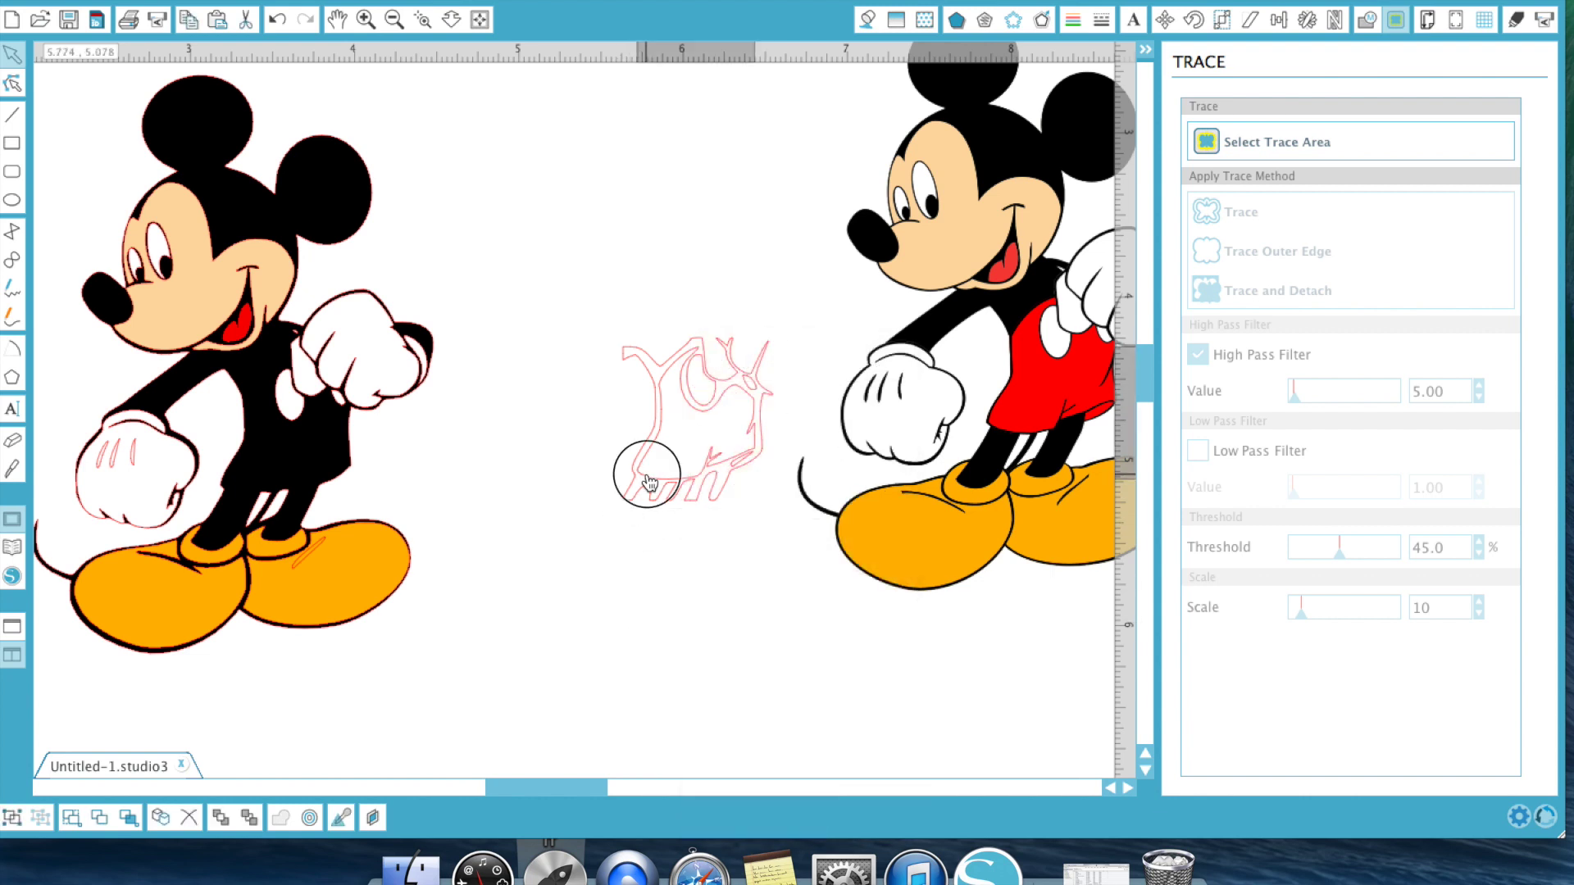
pyautogui.moveTo(648, 482)
pyautogui.mouseDown()
pyautogui.moveTo(573, 468)
pyautogui.moveTo(238, 479)
pyautogui.moveTo(474, 352)
pyautogui.moveTo(484, 369)
pyautogui.mouseUp()
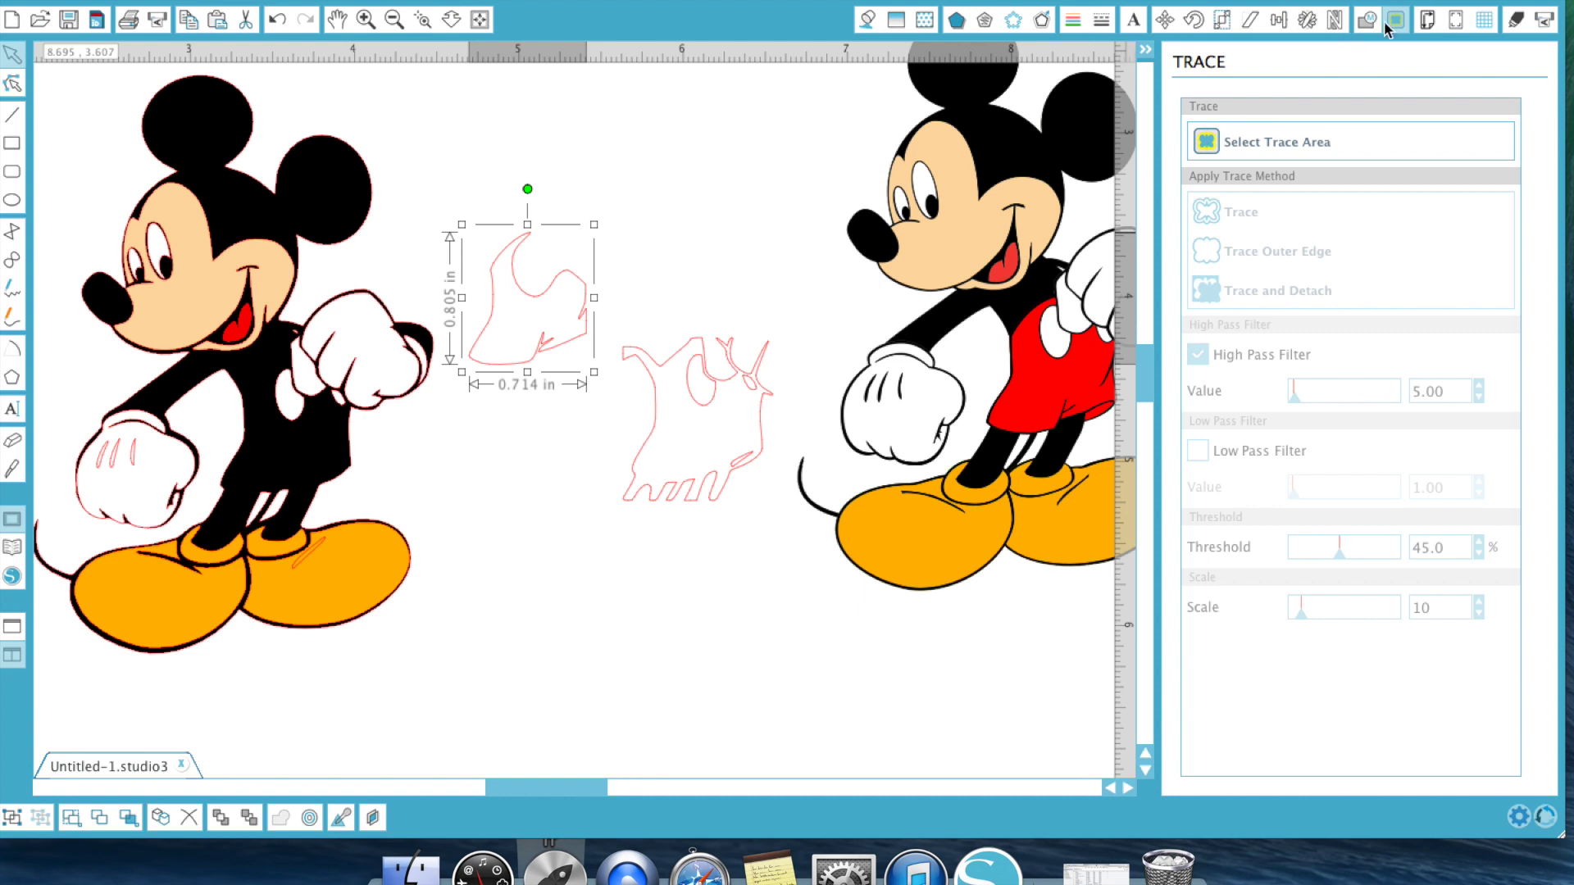
# Step: Fill the shorts piece red and position it on the left Mickey's body
pyautogui.click(864, 19)
pyautogui.click(1207, 192)
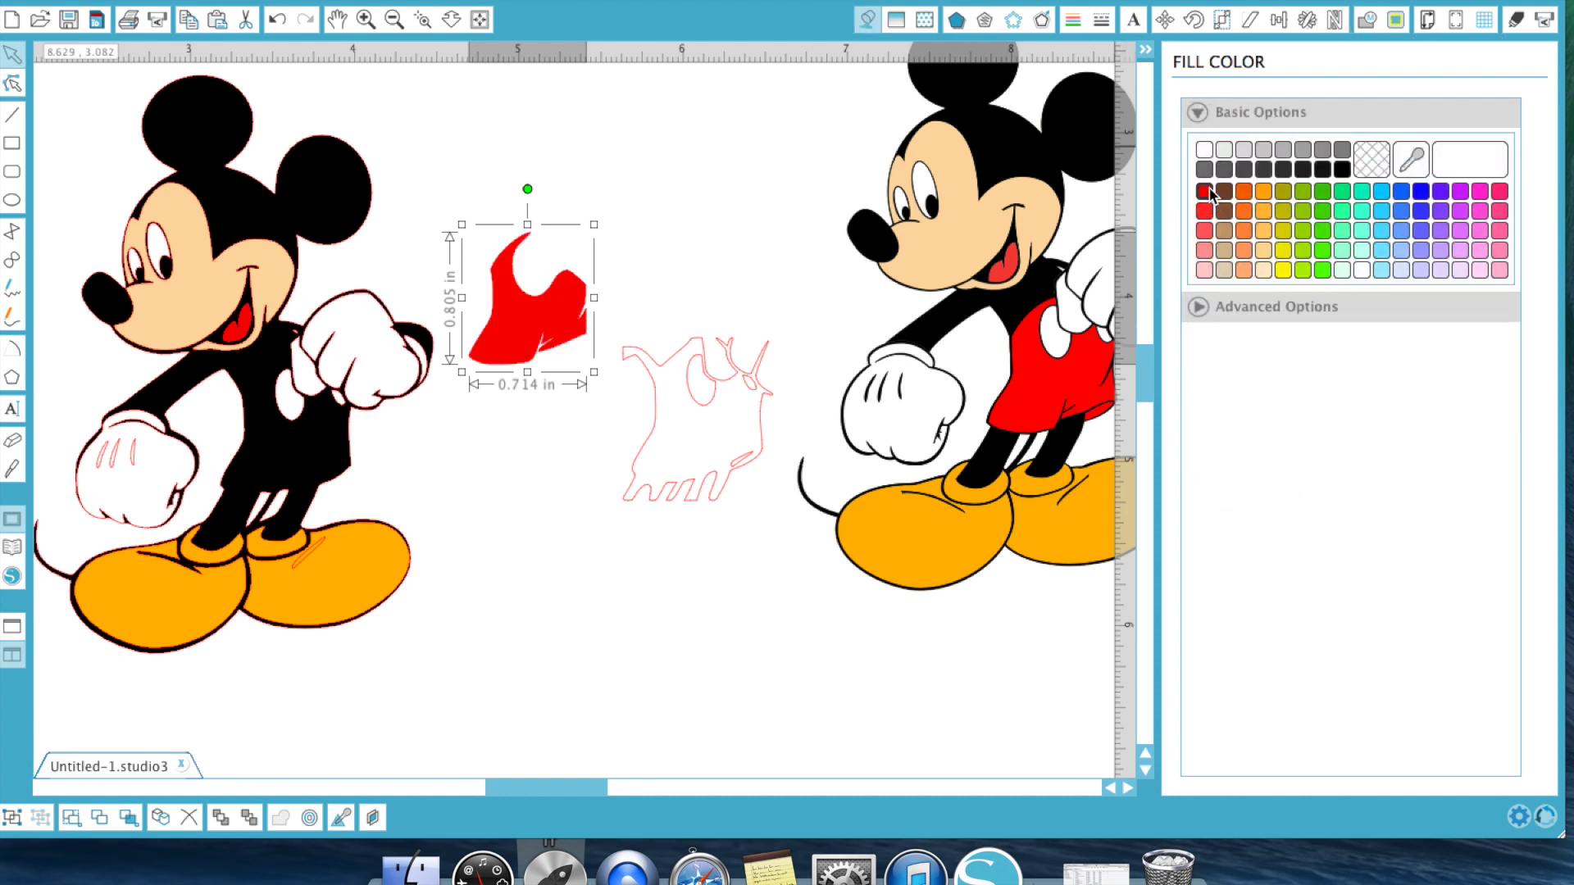
pyautogui.moveTo(547, 303)
pyautogui.mouseDown()
pyautogui.moveTo(315, 405)
pyautogui.moveTo(303, 432)
pyautogui.mouseUp()
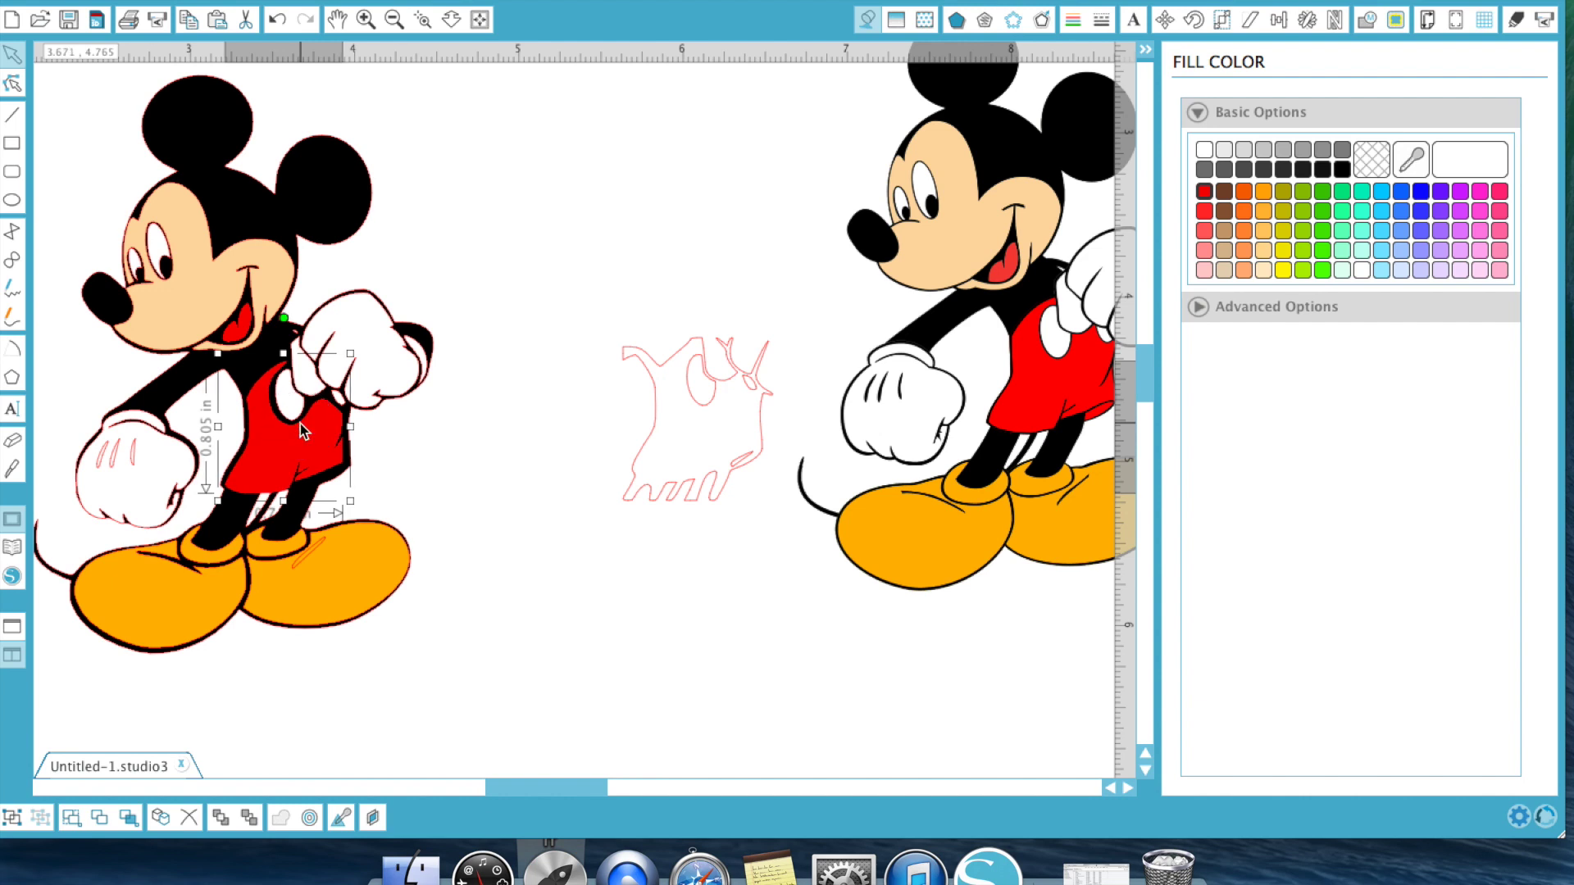
pyautogui.moveTo(291, 476); pyautogui.dragTo(292, 473)
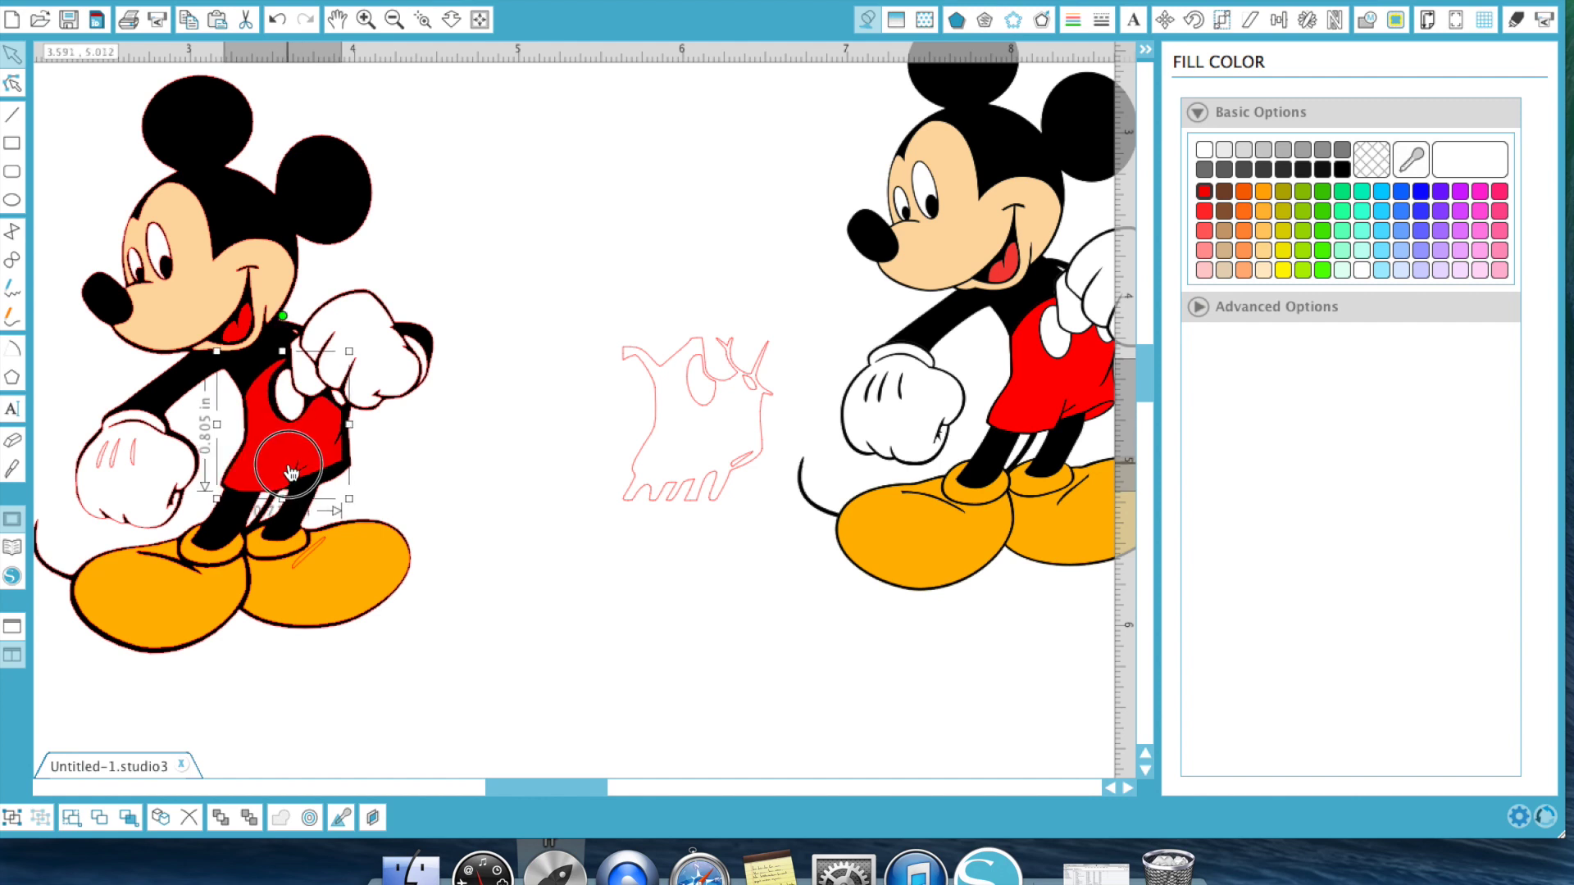
pyautogui.moveTo(291, 472); pyautogui.dragTo(291, 472)
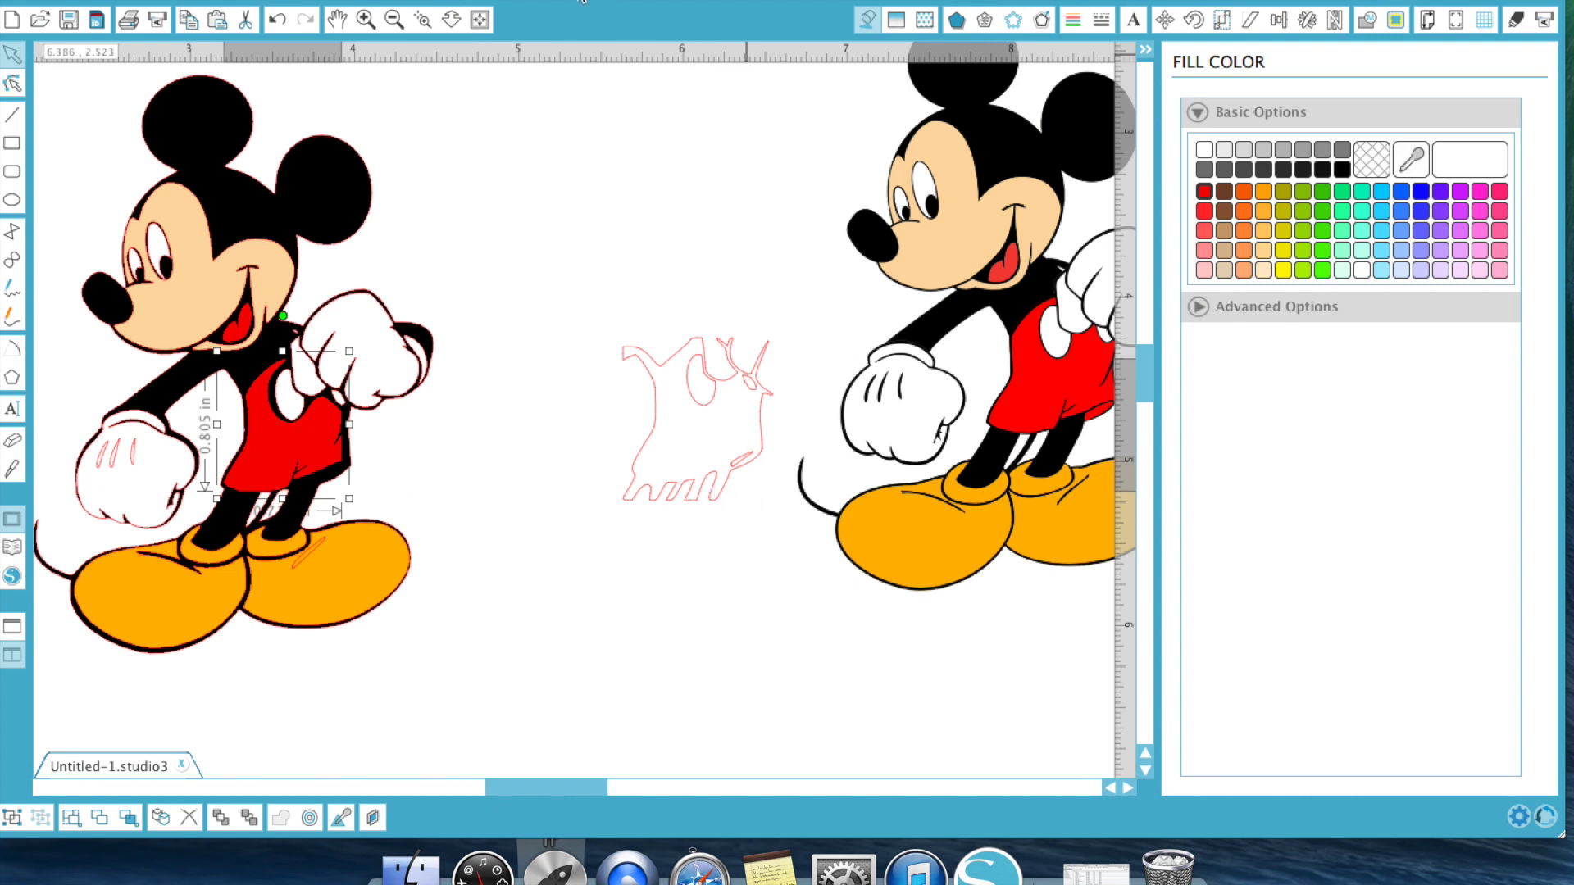
# Step: Ungroup the left Mickey's white glove into separate pieces
pyautogui.click(131, 461)
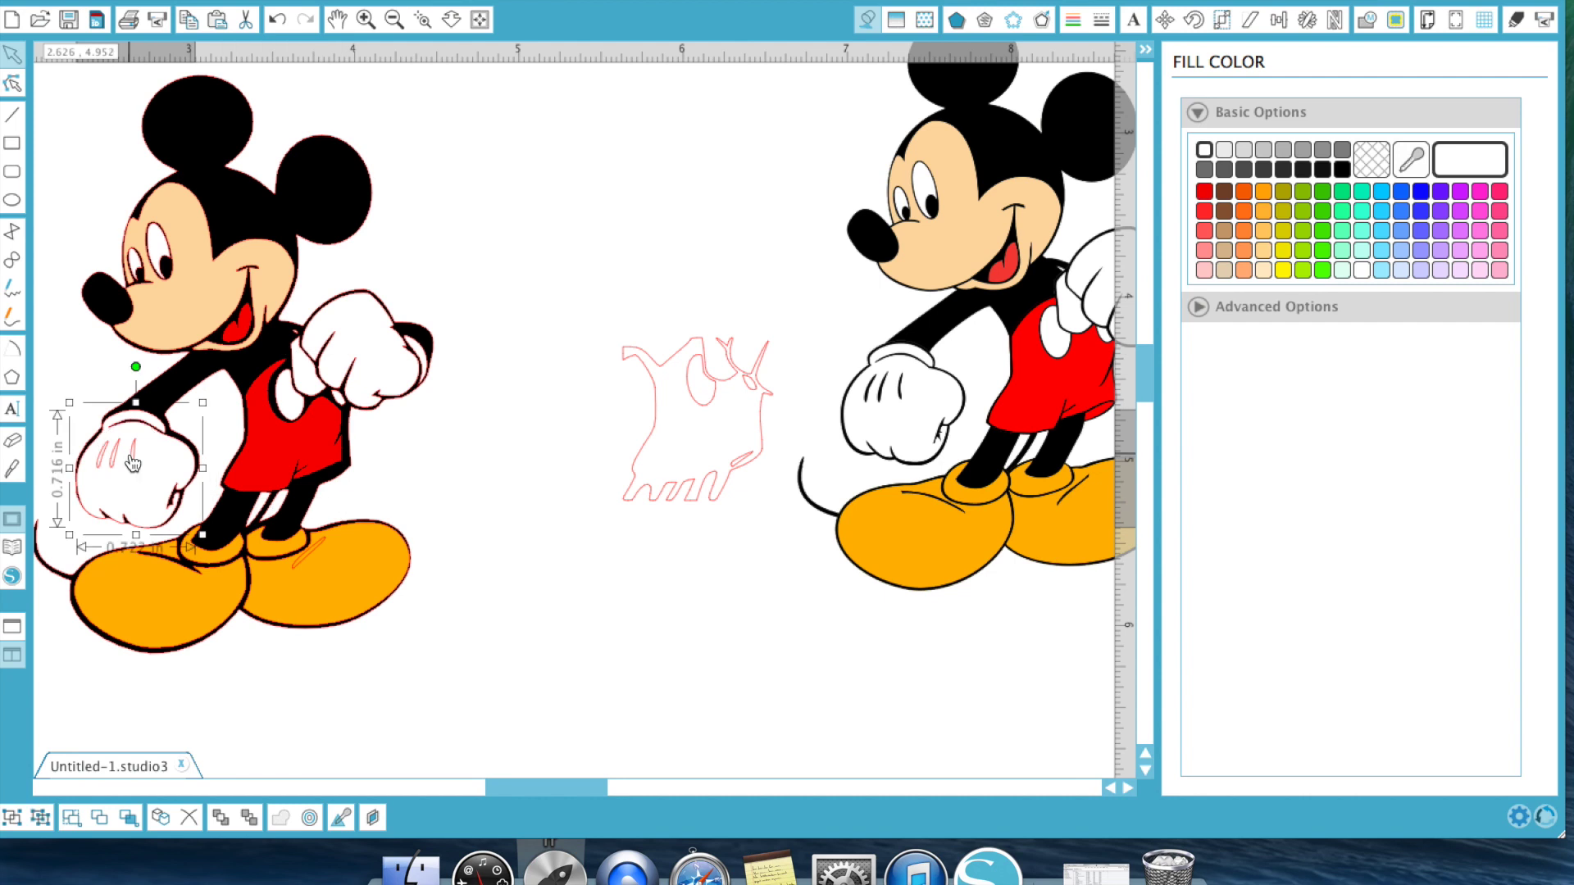
pyautogui.rightClick(131, 463)
pyautogui.click(190, 647)
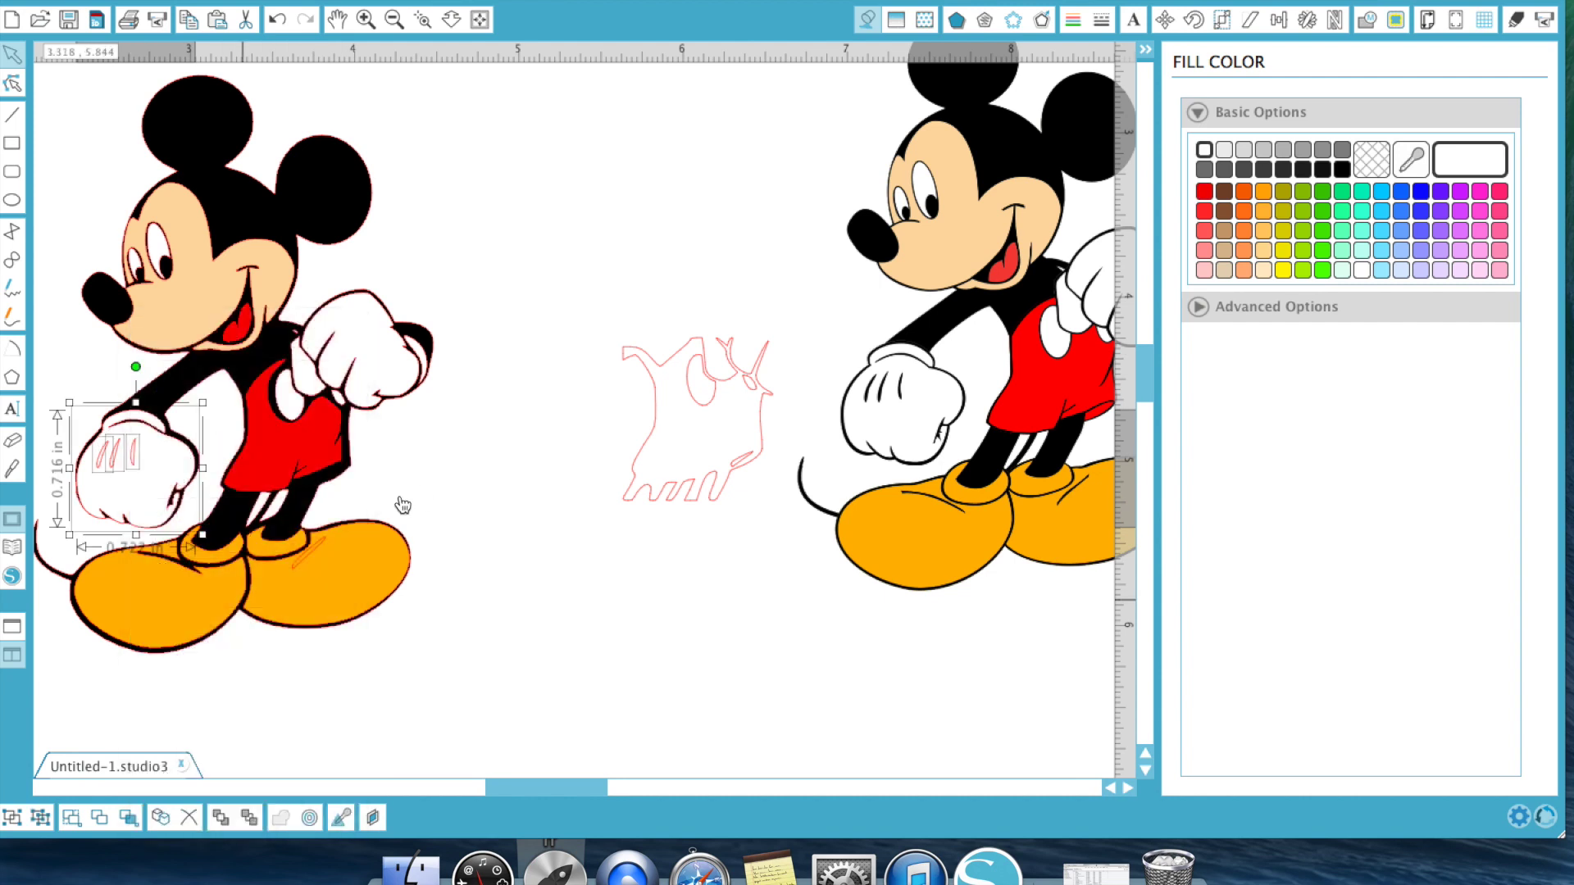
pyautogui.click(451, 480)
# Step: Fill the glove's finger lines black with the black Fill Color swatch
pyautogui.click(132, 453)
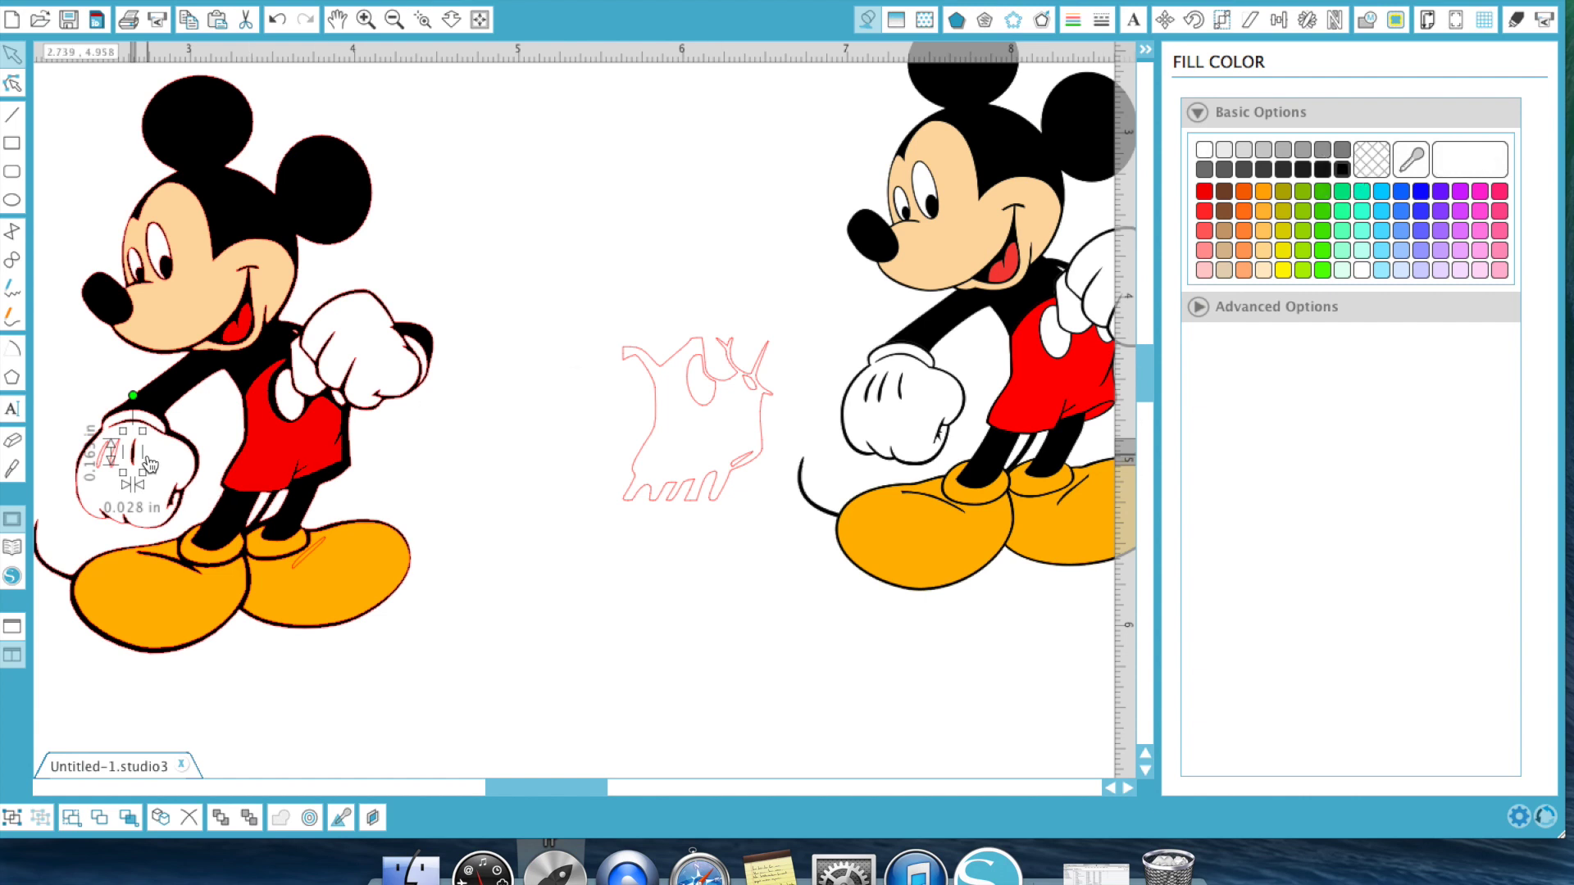
pyautogui.click(119, 453)
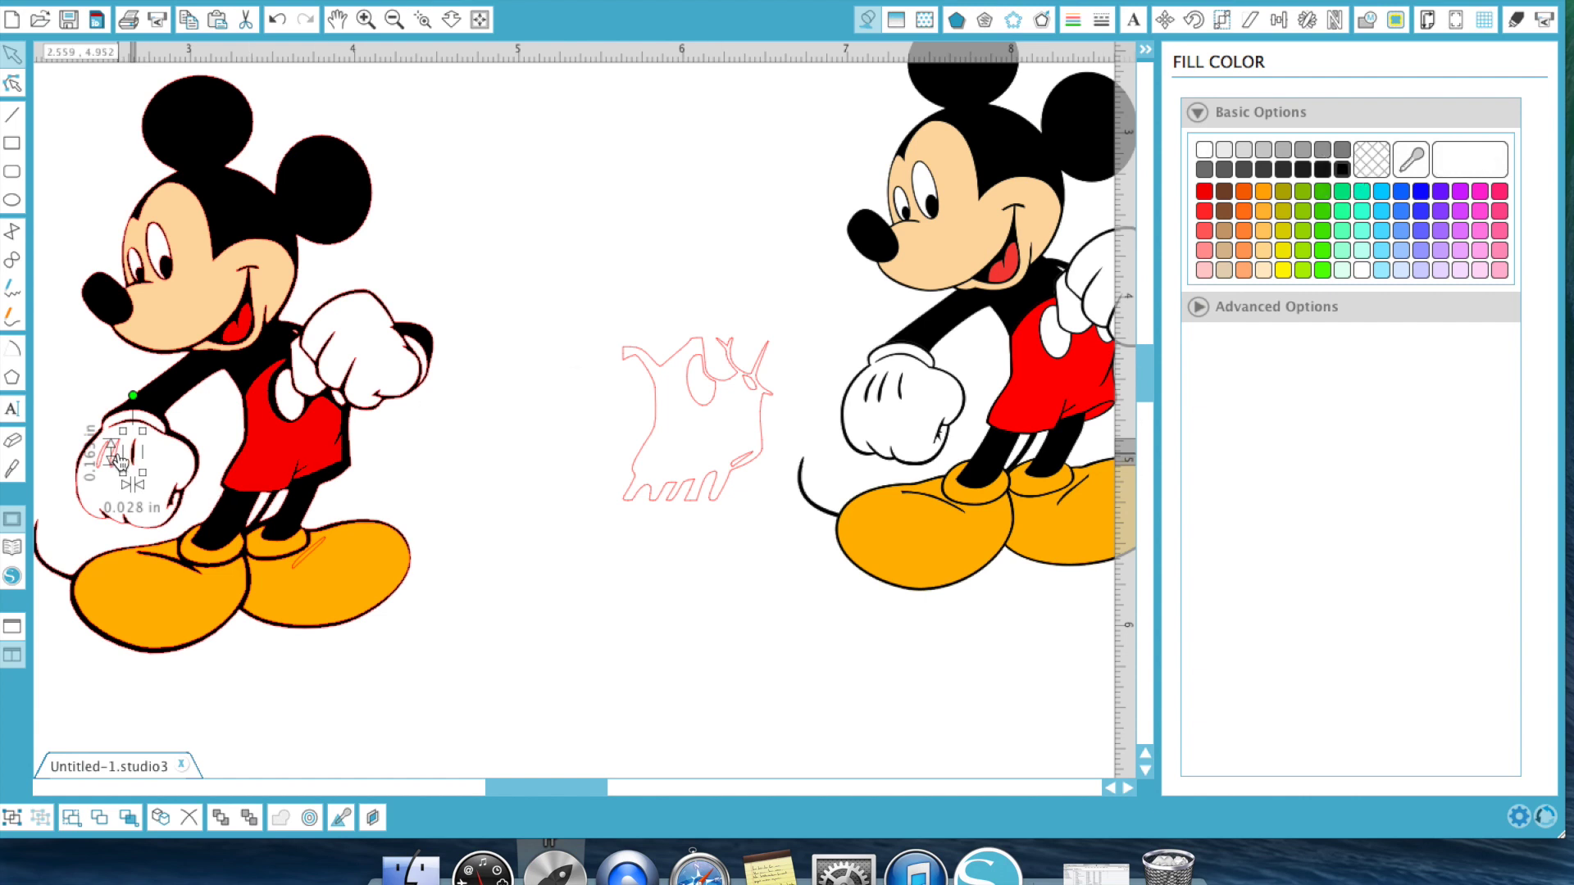
pyautogui.click(1337, 172)
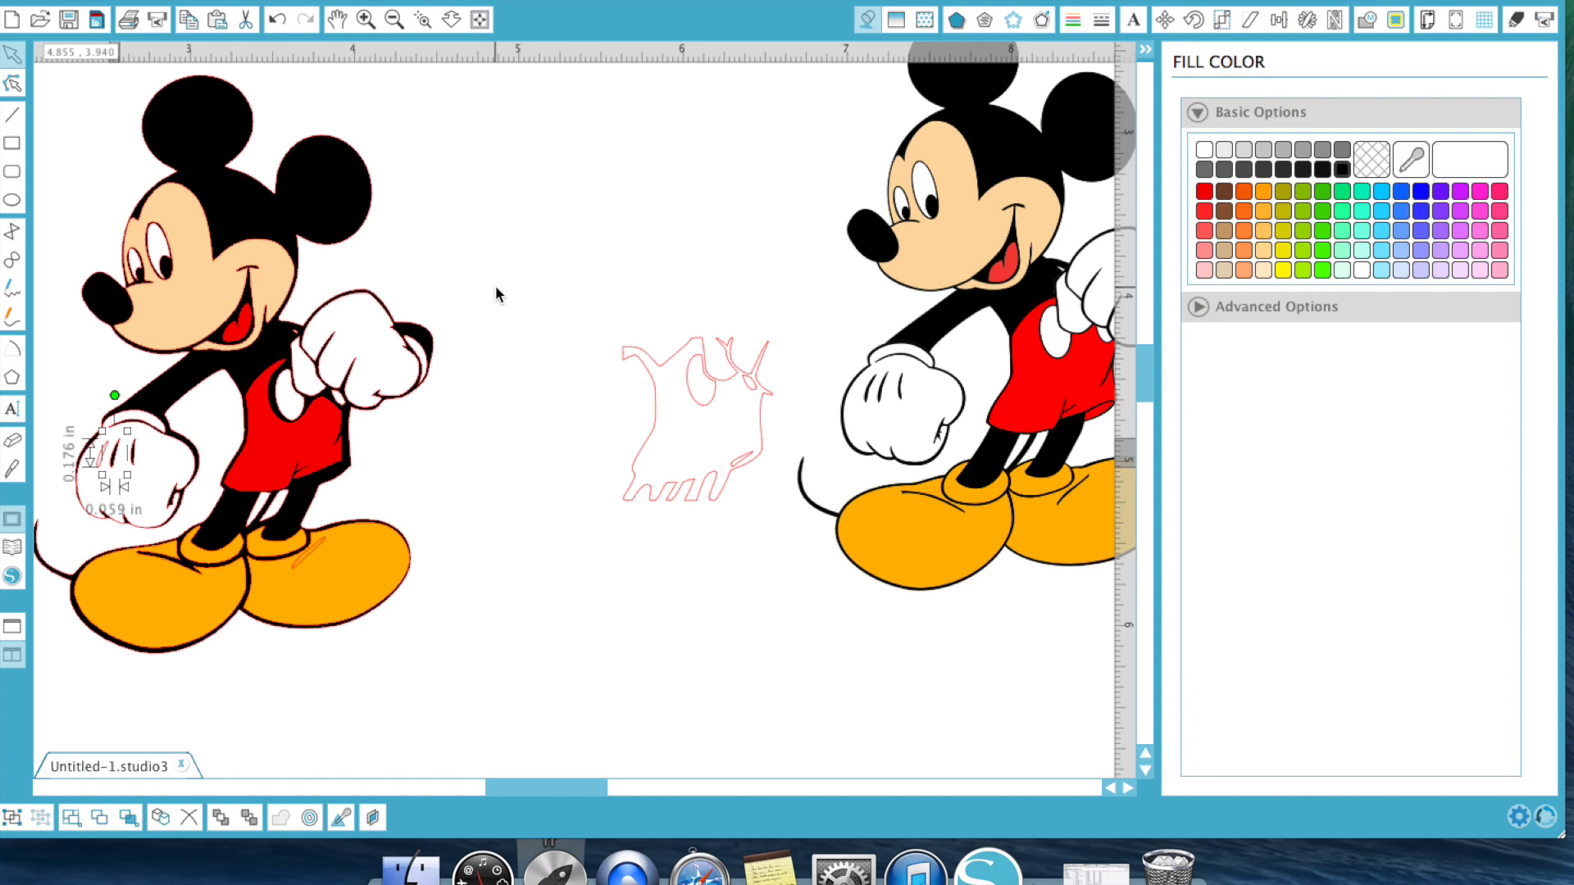
pyautogui.click(574, 287)
pyautogui.click(99, 465)
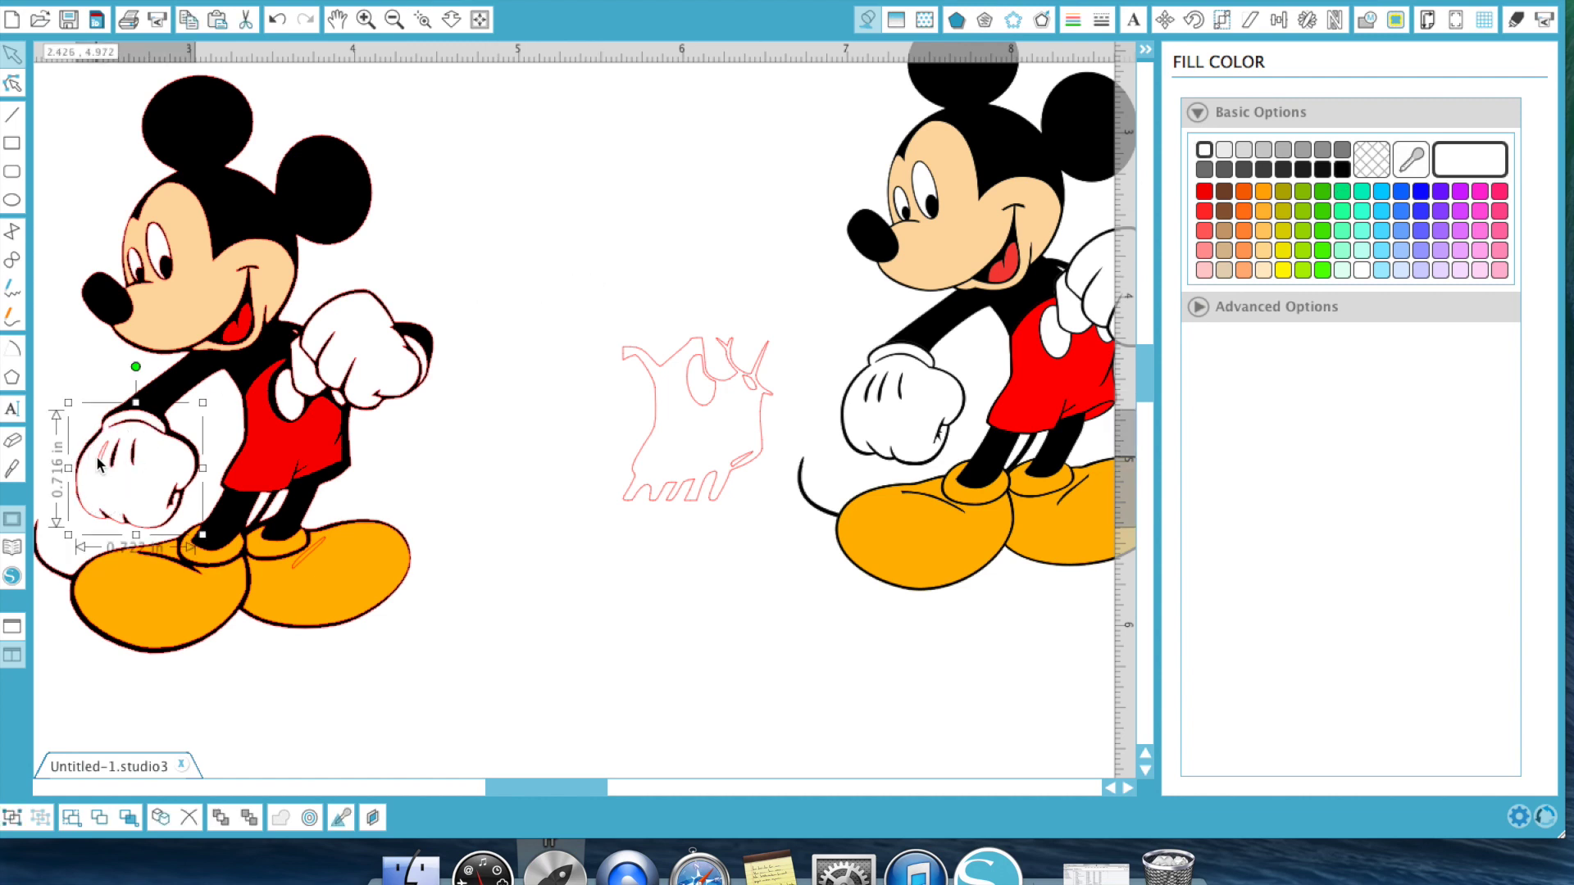
pyautogui.click(105, 465)
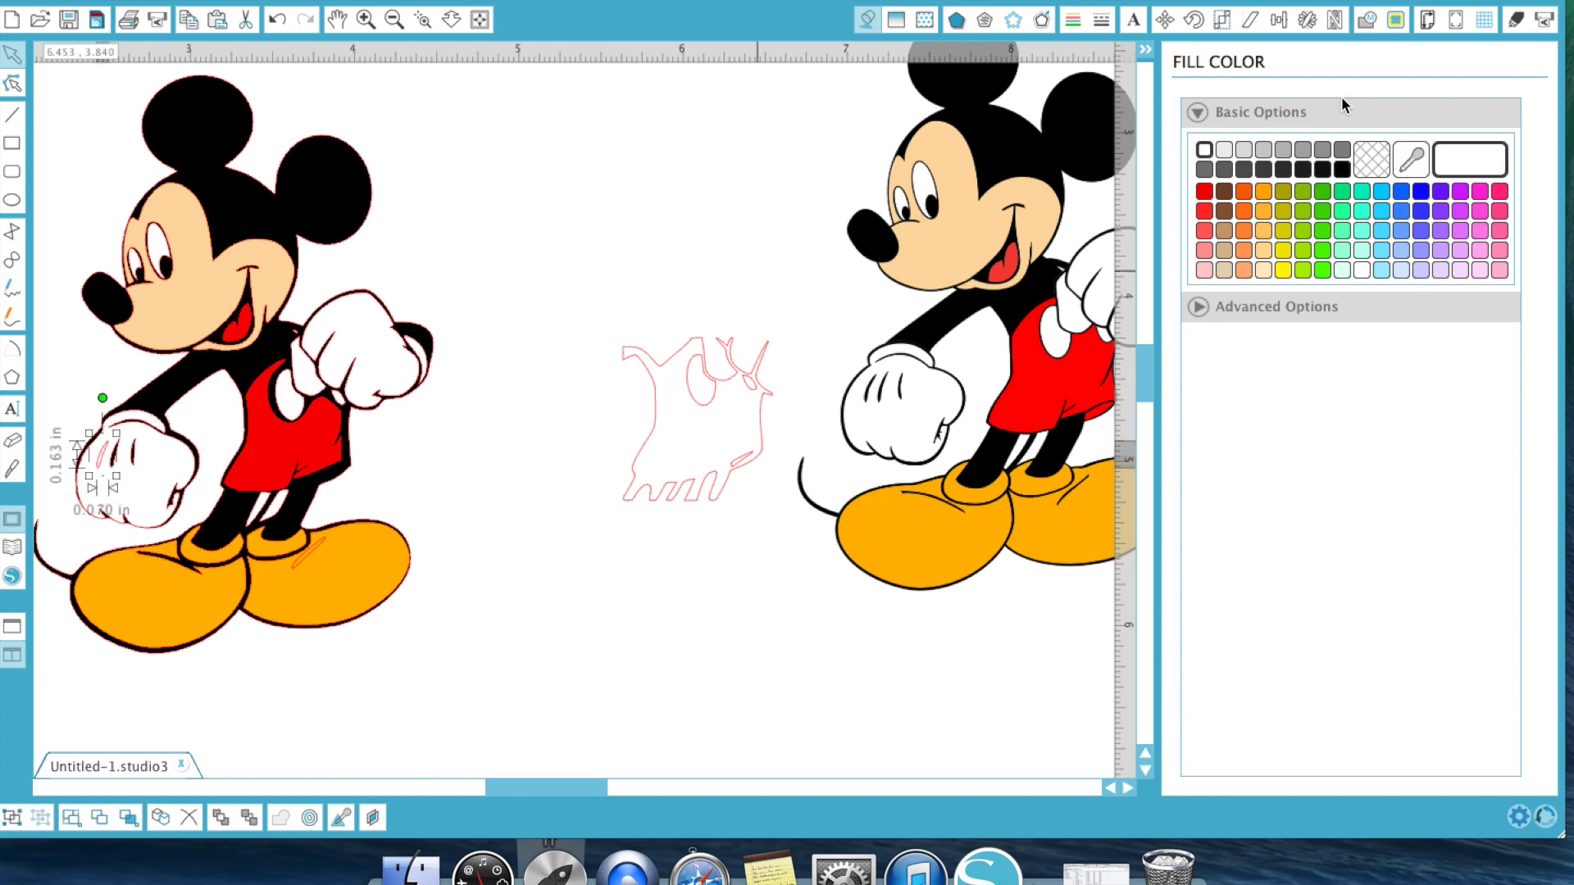
pyautogui.click(1343, 169)
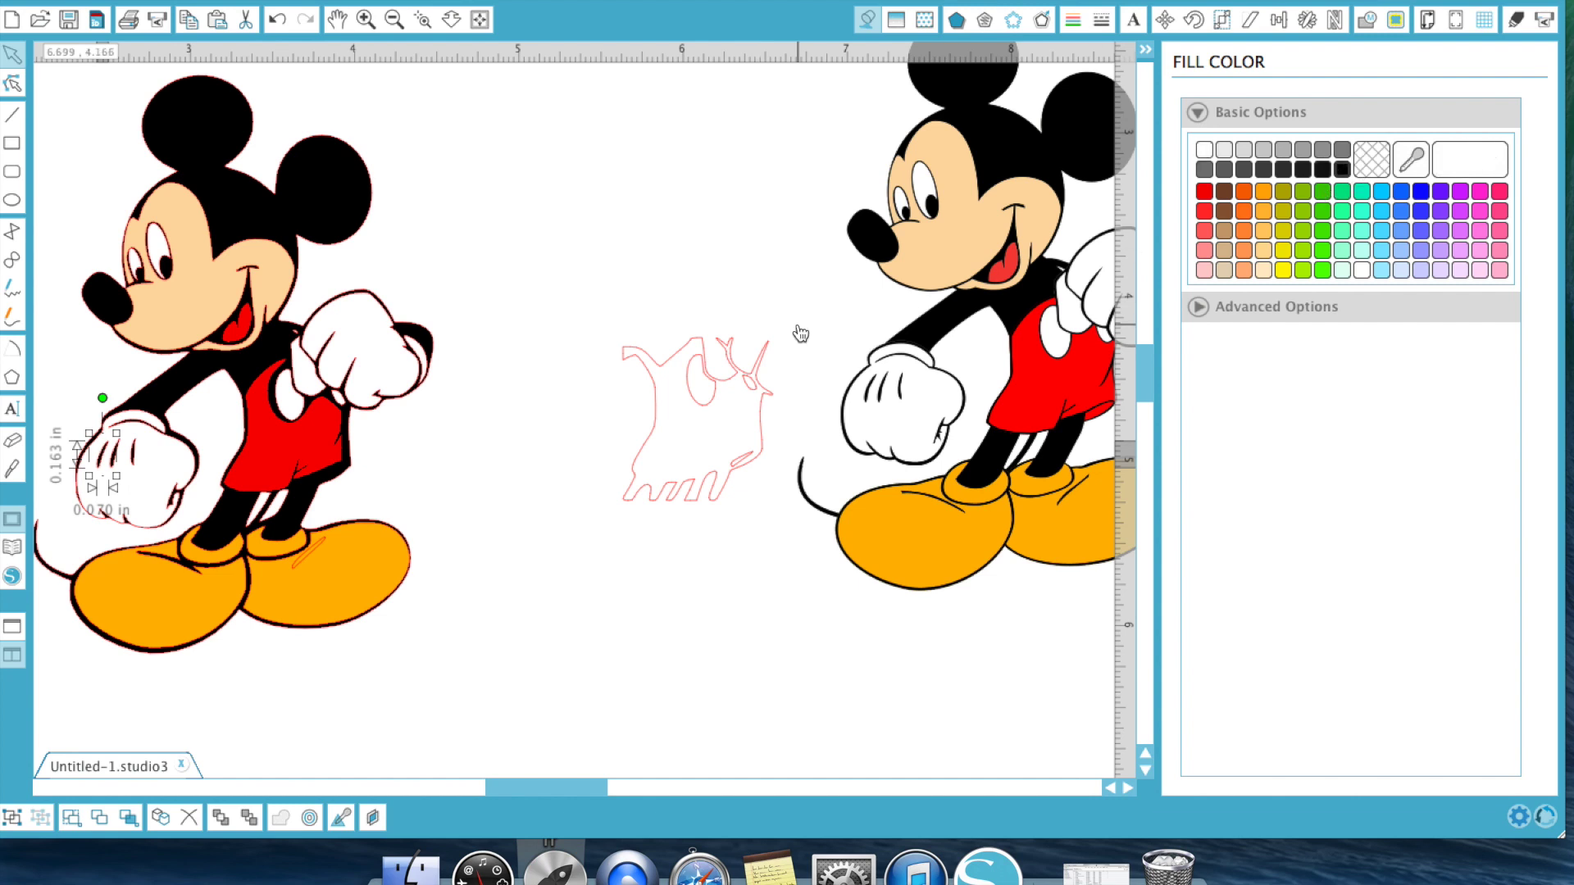
pyautogui.click(625, 326)
pyautogui.click(393, 19)
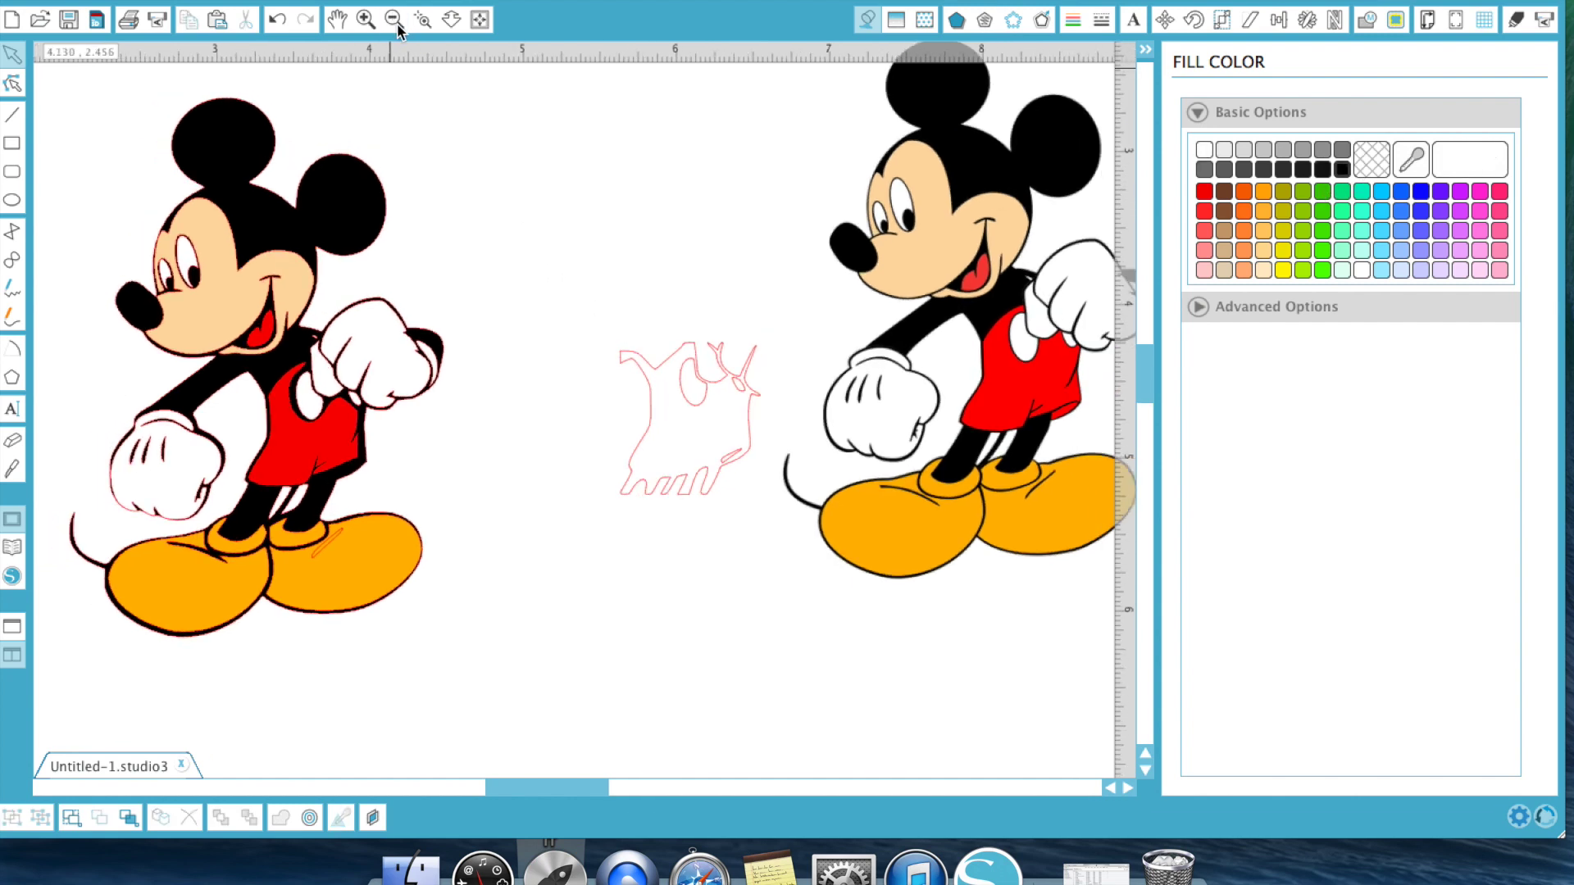
# Step: Delete the reference image and leftover outline, and move the face piece off to the upper right
pyautogui.moveTo(607, 147); pyautogui.dragTo(1074, 542)
pyautogui.press('Delete')
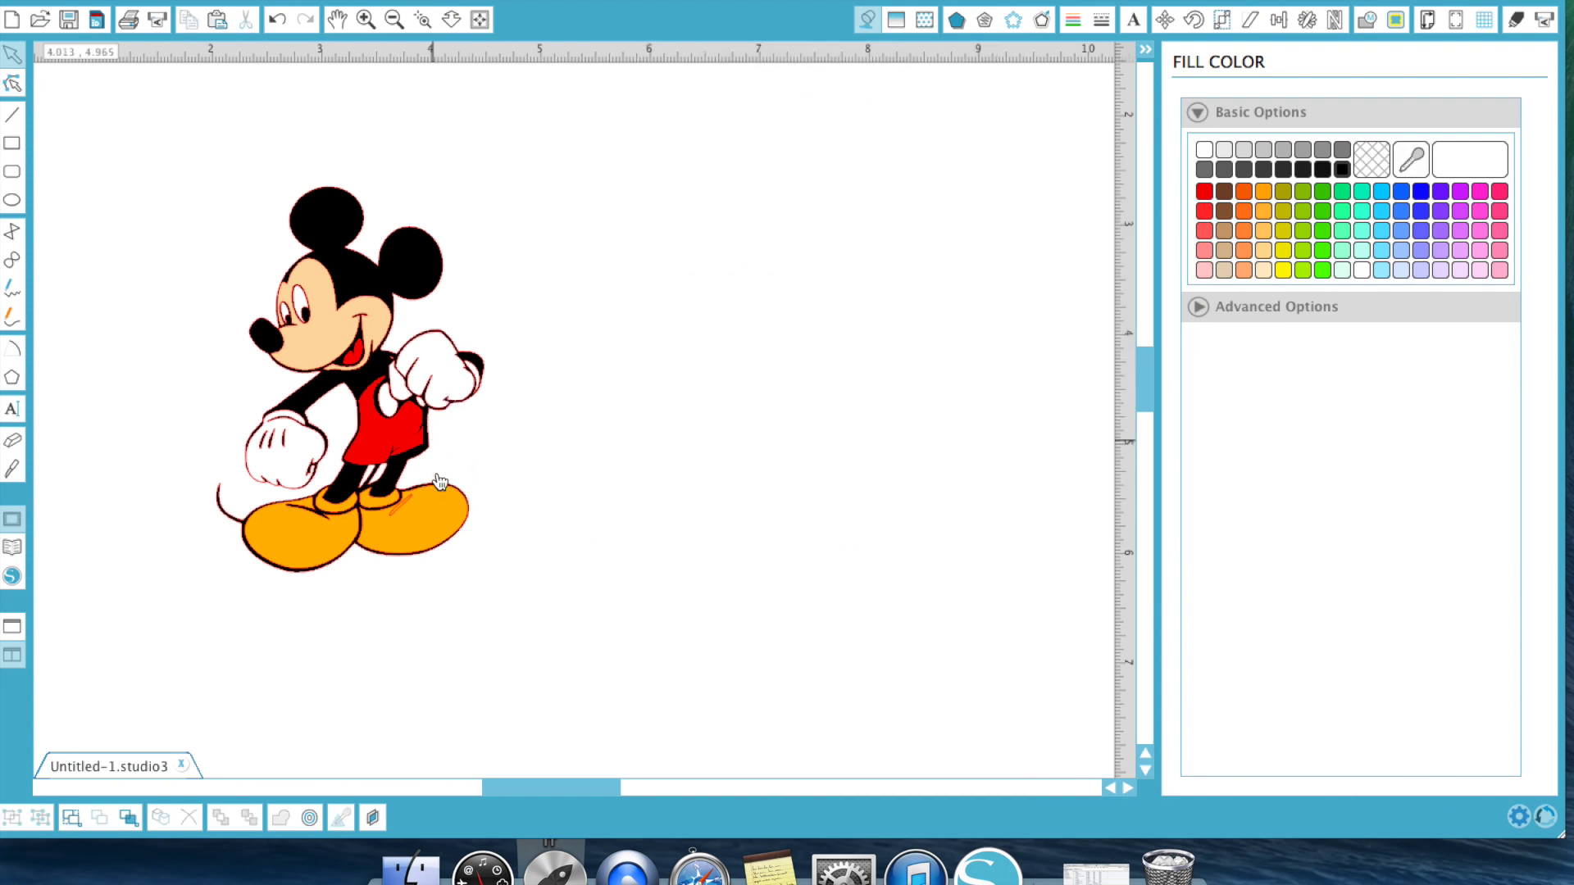
pyautogui.click(396, 515)
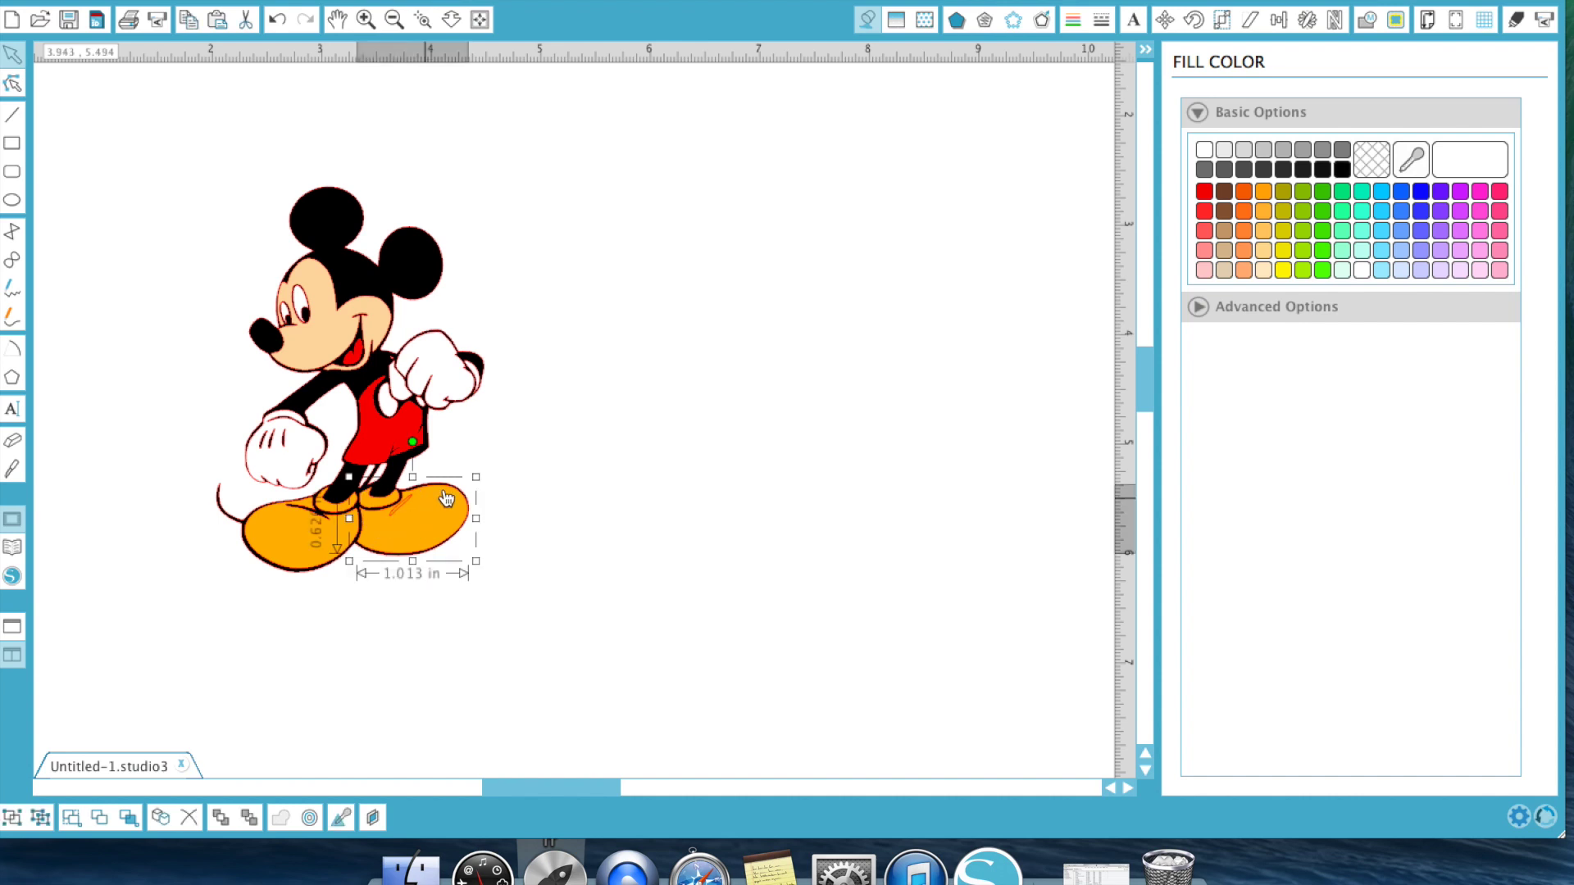
pyautogui.moveTo(321, 349); pyautogui.dragTo(731, 219)
pyautogui.click(453, 311)
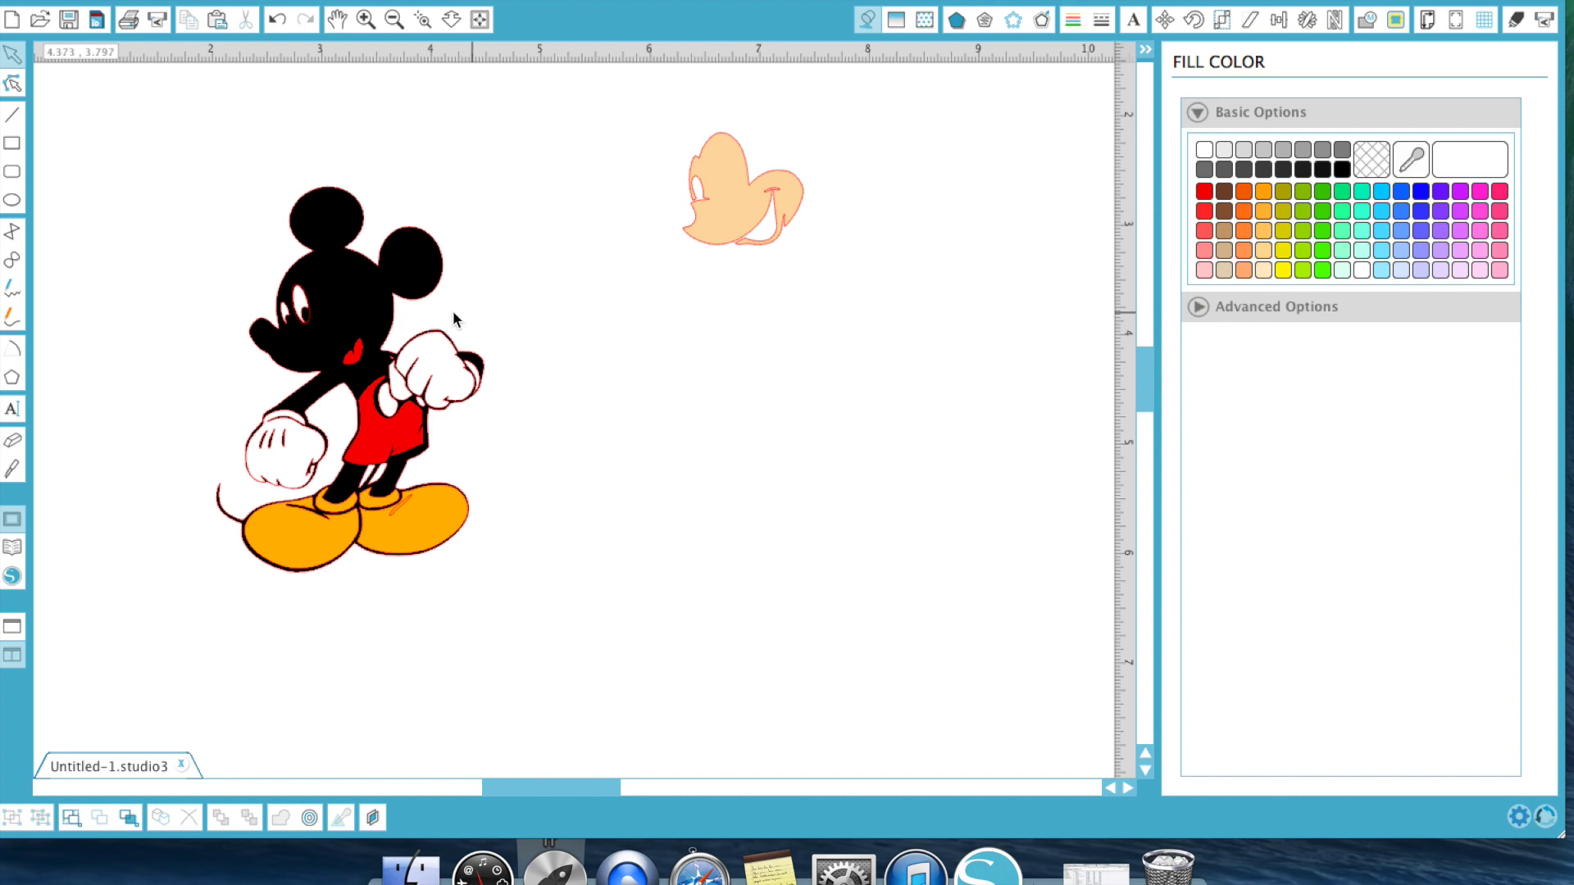
# Step: Move the red shorts, small red tongue, and one white glove off the figure
pyautogui.moveTo(380, 455); pyautogui.dragTo(843, 414)
pyautogui.moveTo(357, 363); pyautogui.dragTo(820, 332)
pyautogui.moveTo(434, 369); pyautogui.dragTo(660, 360)
pyautogui.moveTo(262, 447); pyautogui.dragTo(288, 444)
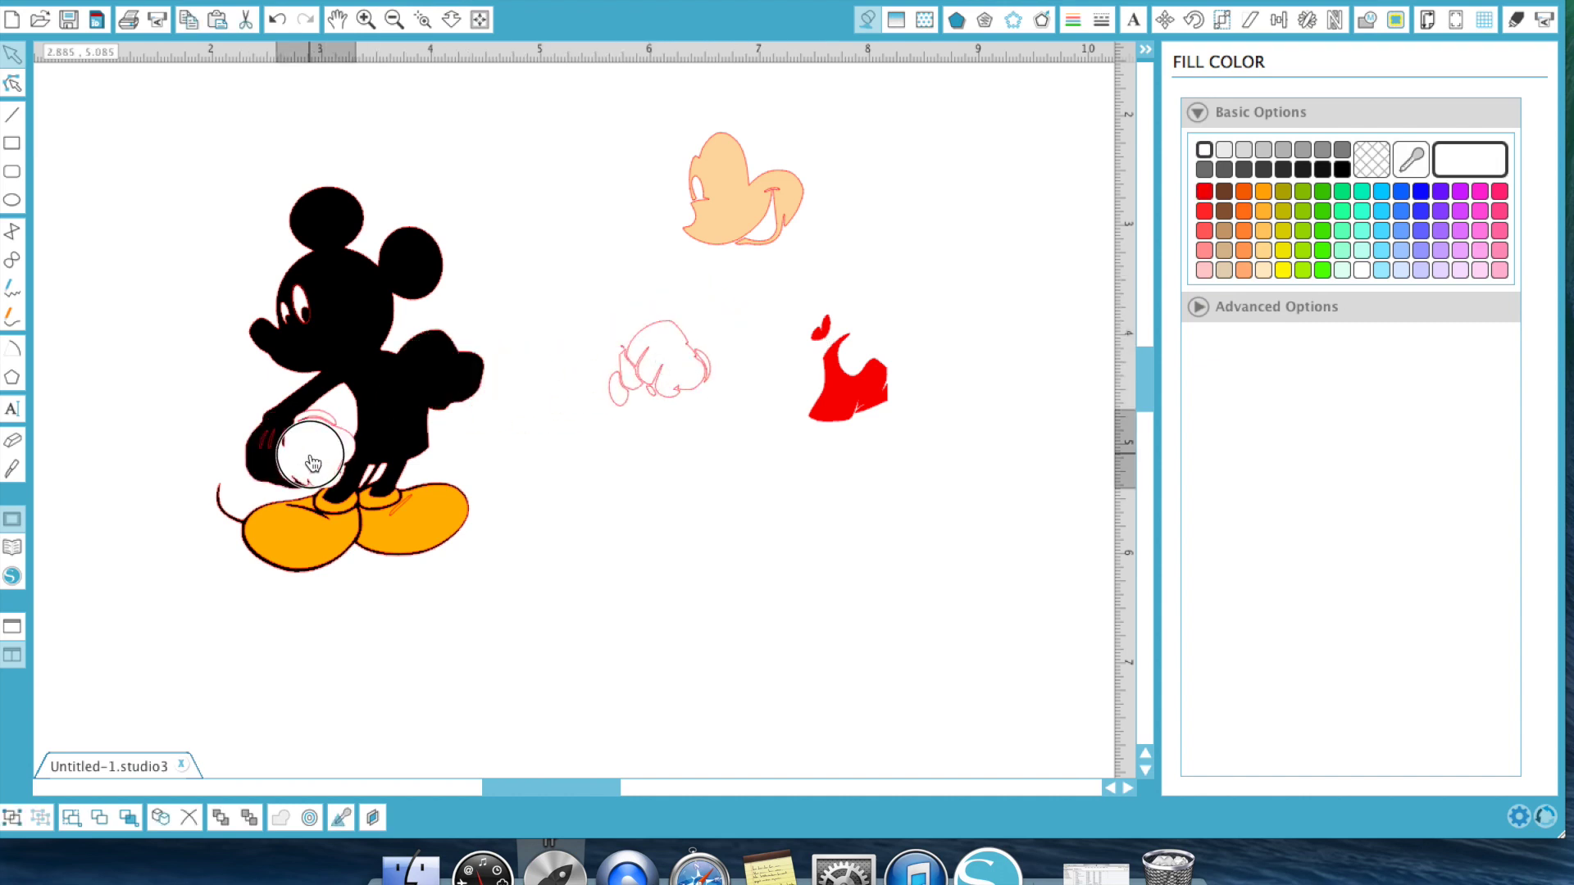
pyautogui.click(276, 18)
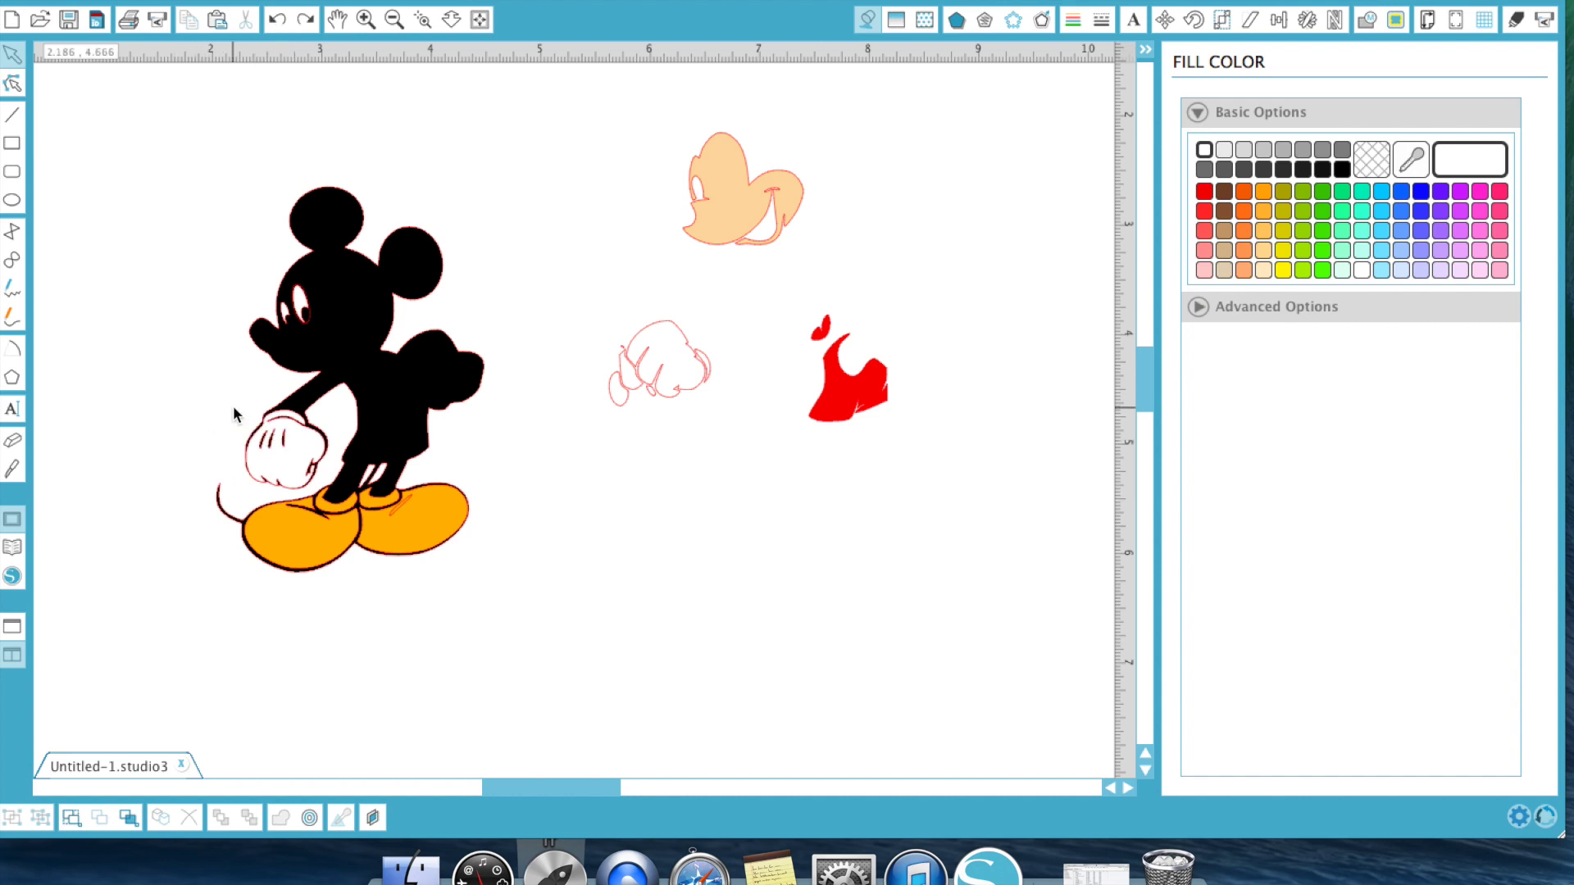
# Step: Move the second glove onto open canvas and shift the black body to expose the finger marks
pyautogui.moveTo(232, 406); pyautogui.dragTo(108, 477)
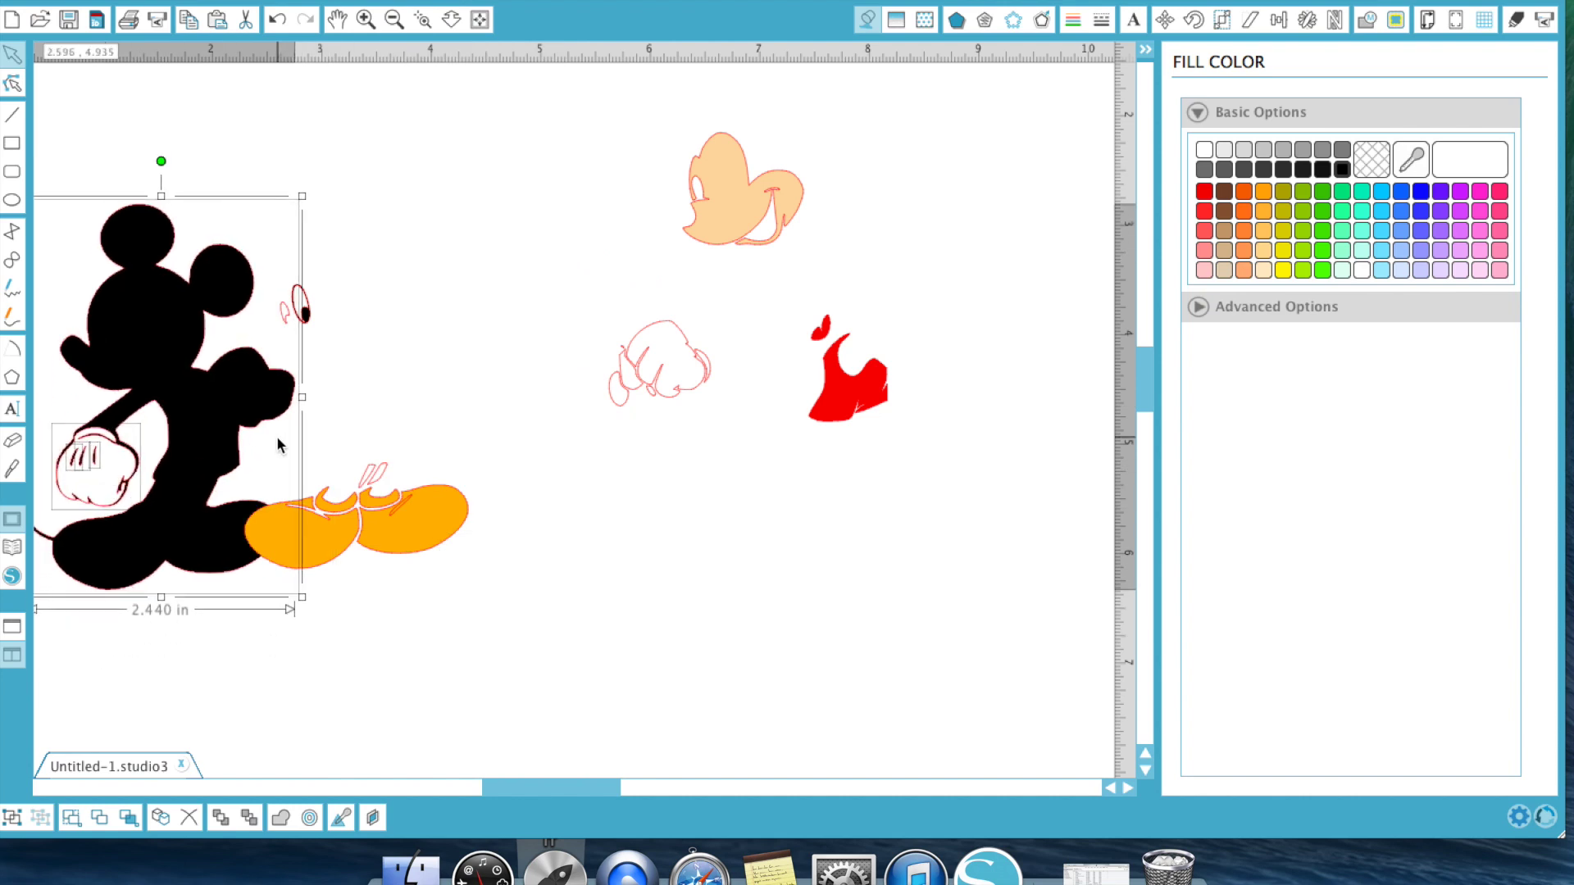
pyautogui.moveTo(82, 475); pyautogui.dragTo(666, 449)
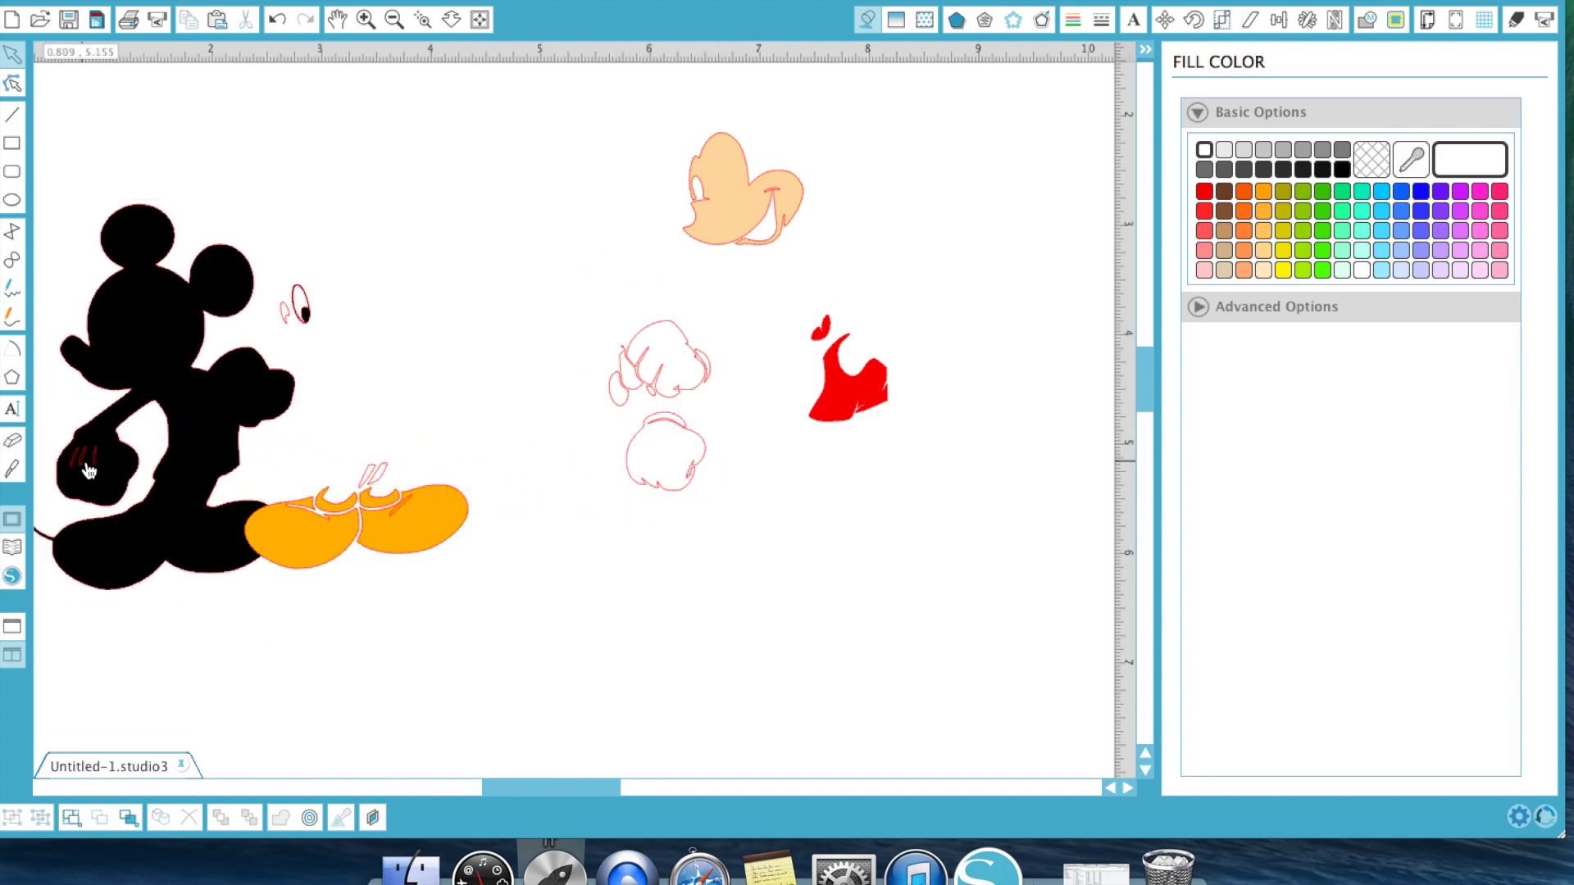
pyautogui.moveTo(105, 457)
pyautogui.mouseDown()
pyautogui.moveTo(626, 492)
pyautogui.moveTo(678, 473)
pyautogui.moveTo(671, 455)
pyautogui.mouseUp()
pyautogui.click(115, 462)
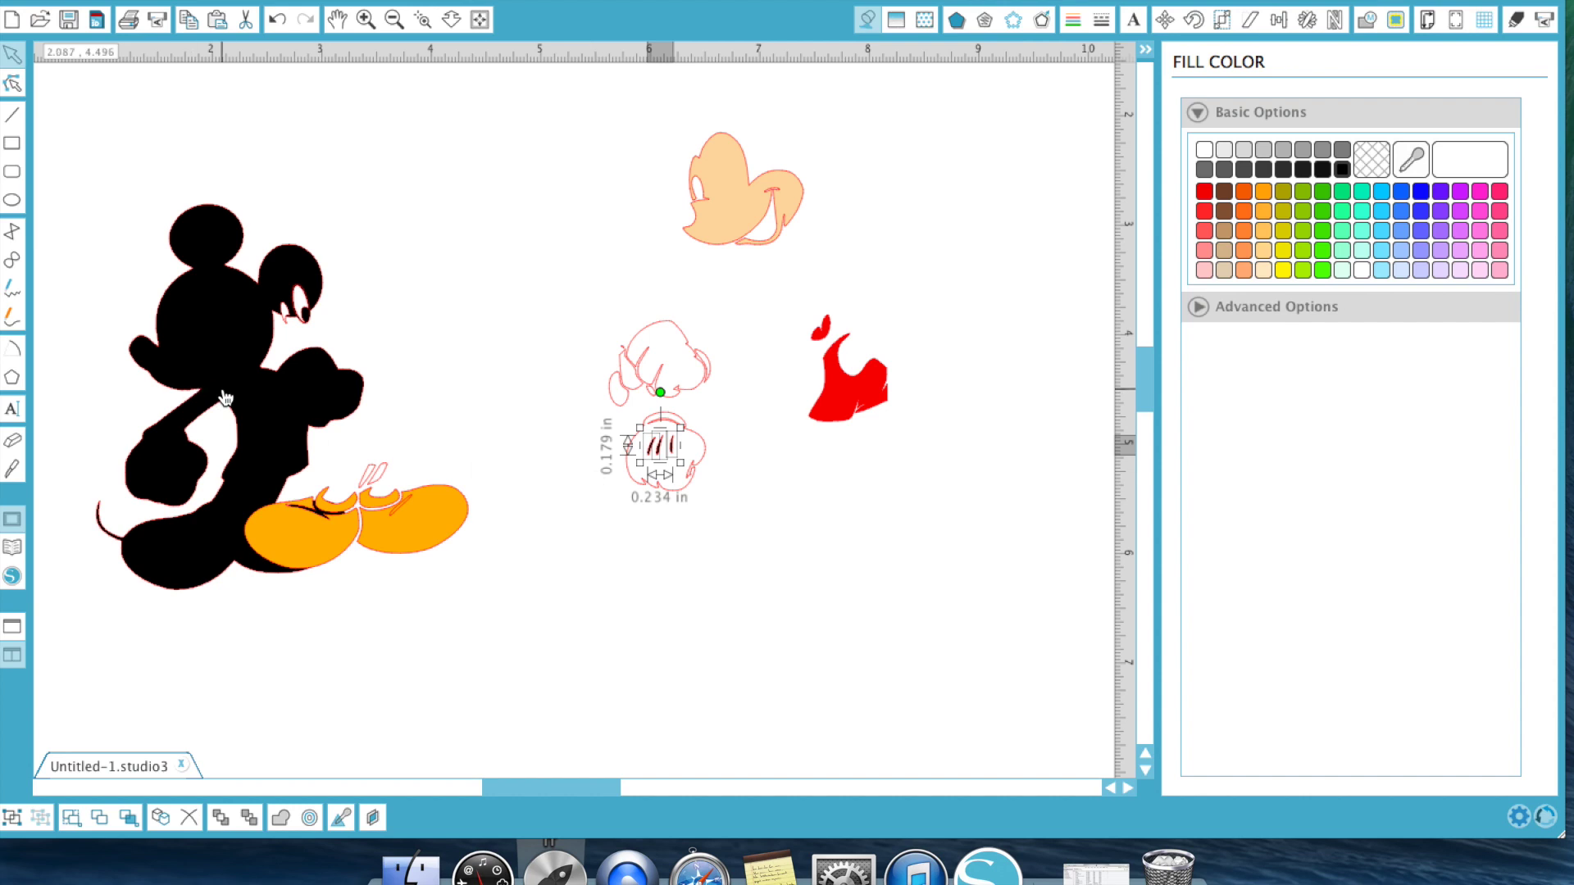
pyautogui.moveTo(226, 398); pyautogui.dragTo(135, 342)
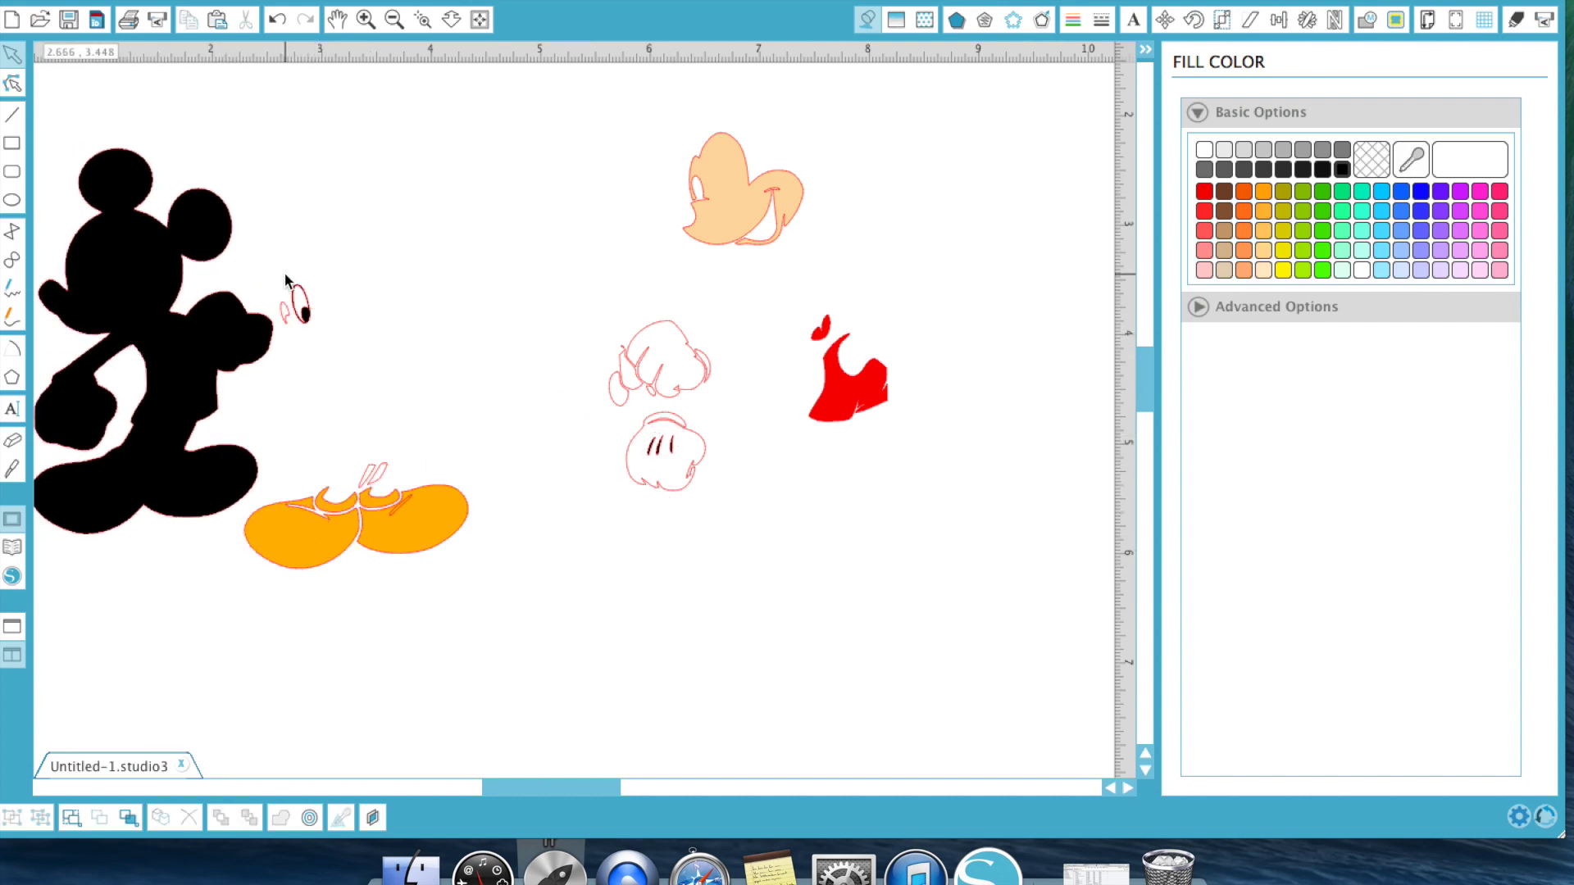
# Step: Move the eye piece off the body next to the gloves
pyautogui.click(305, 310)
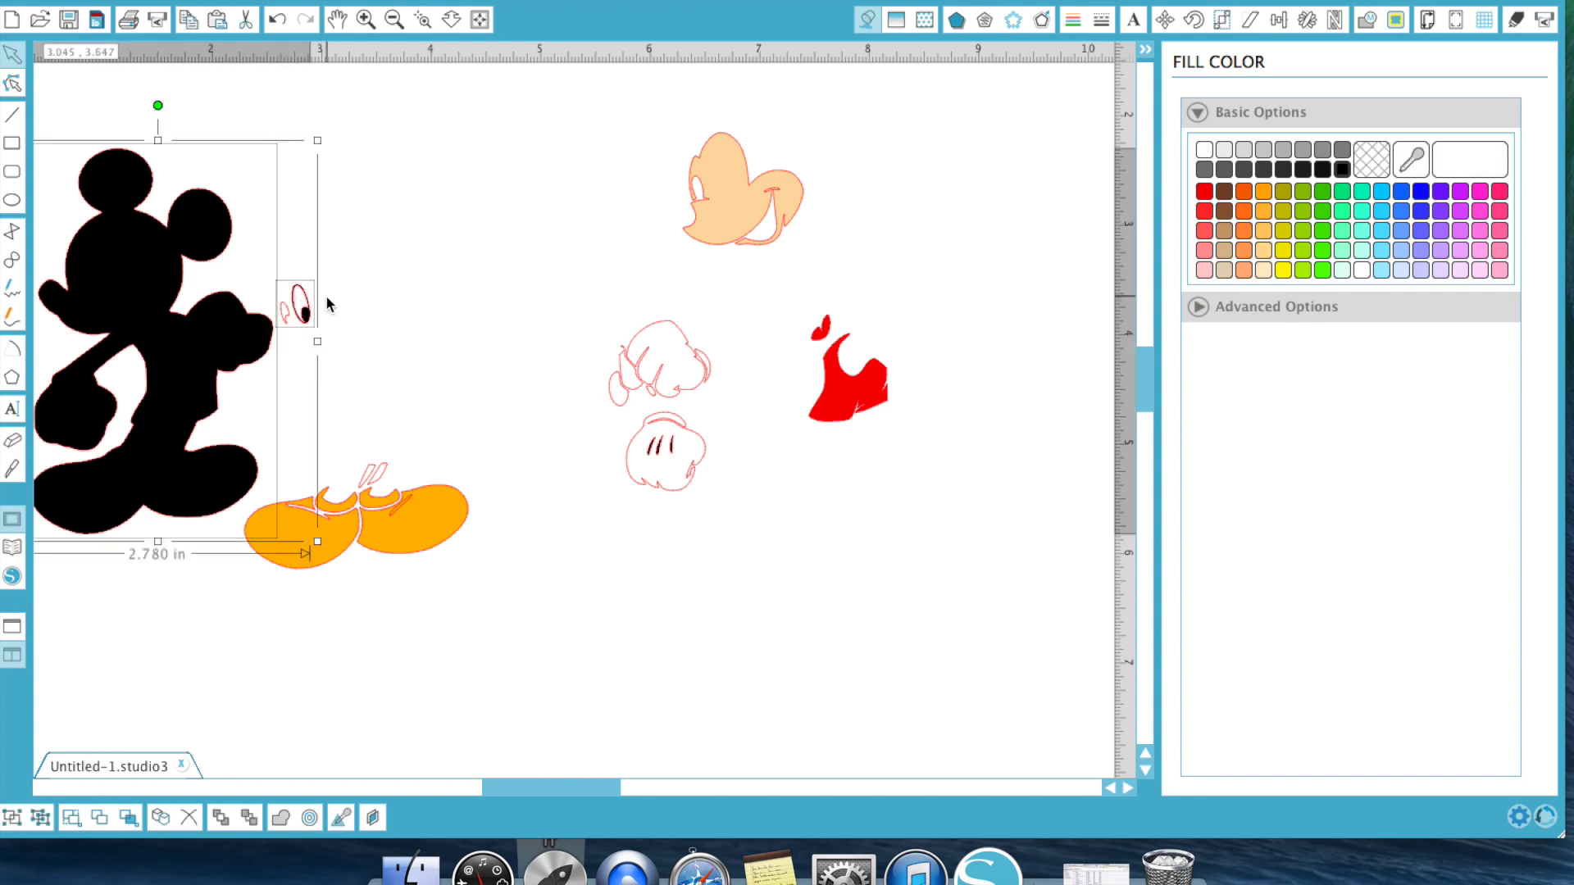
pyautogui.click(327, 300)
pyautogui.click(303, 310)
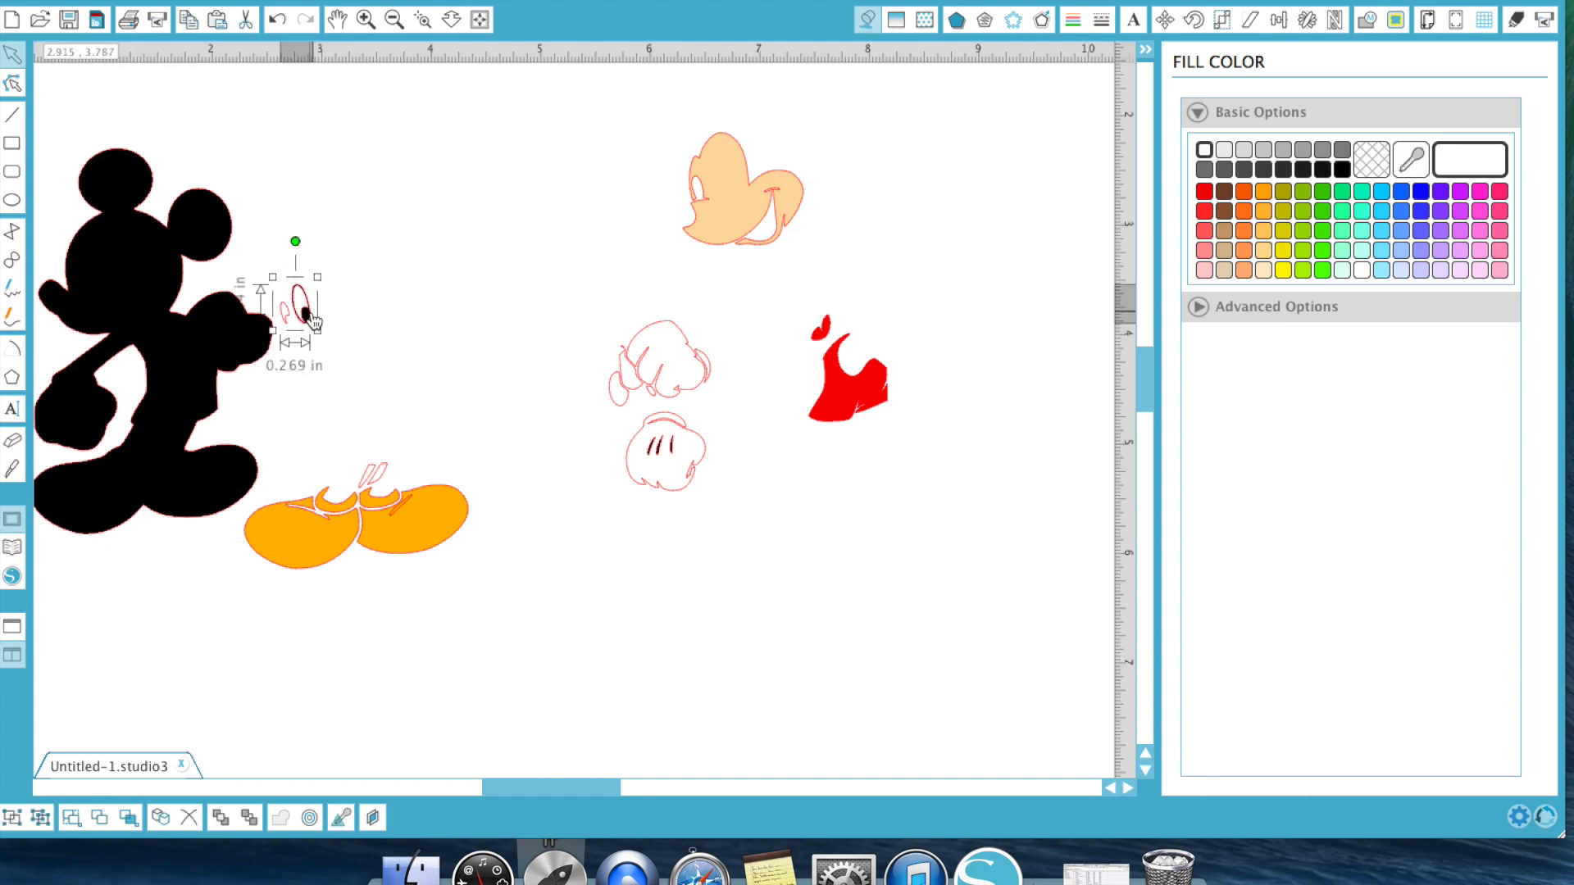
pyautogui.moveTo(312, 320); pyautogui.dragTo(638, 312)
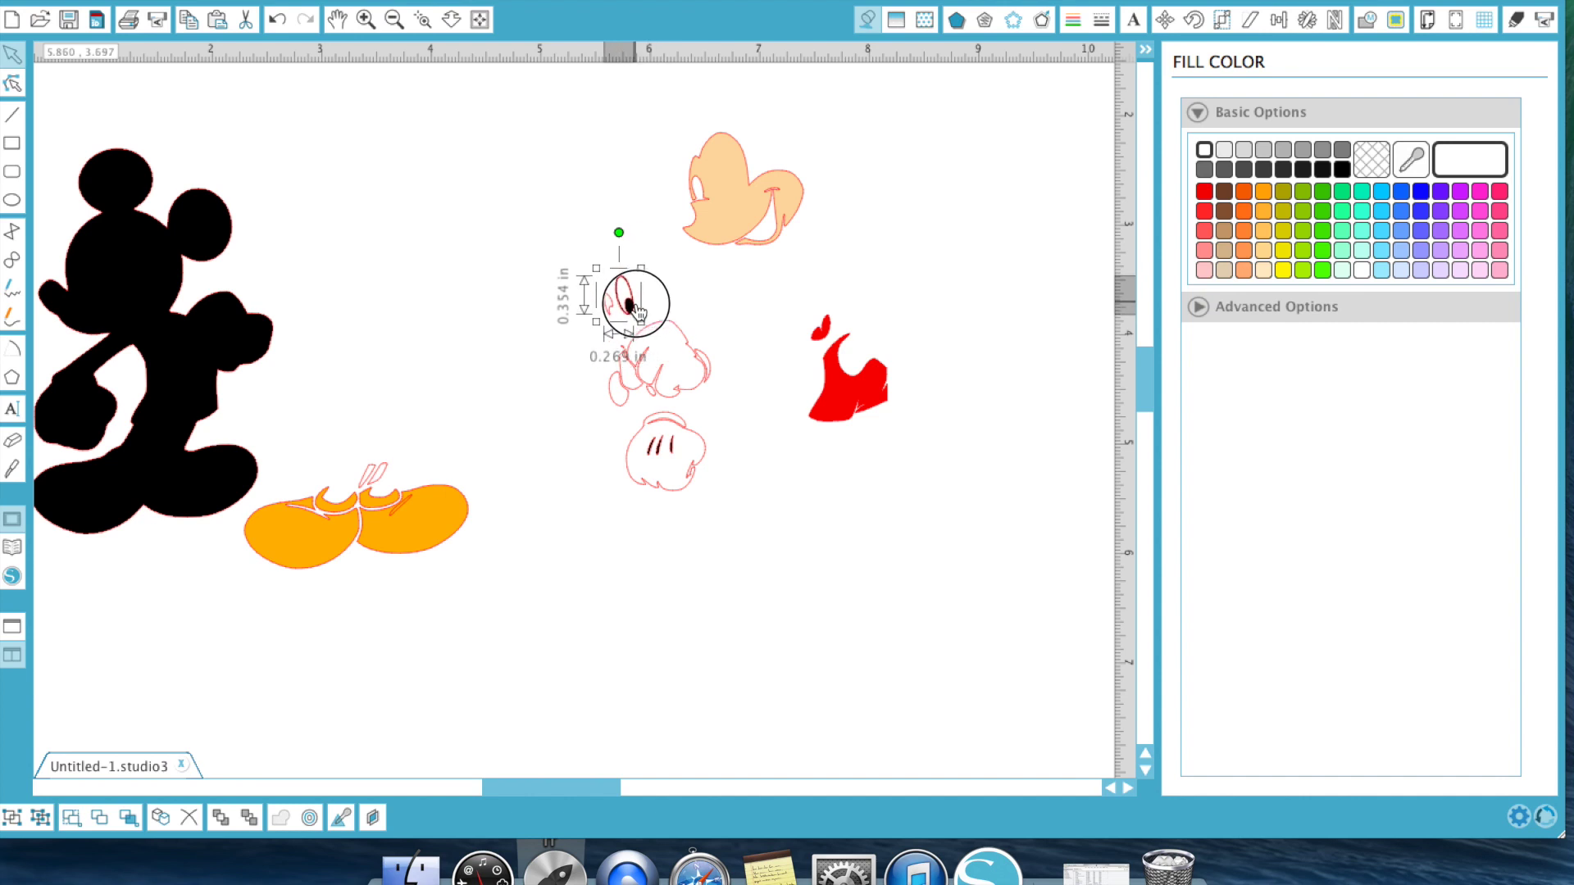
# Step: Move the pink shoelace strokes beside the white gloves and eye
pyautogui.click(373, 479)
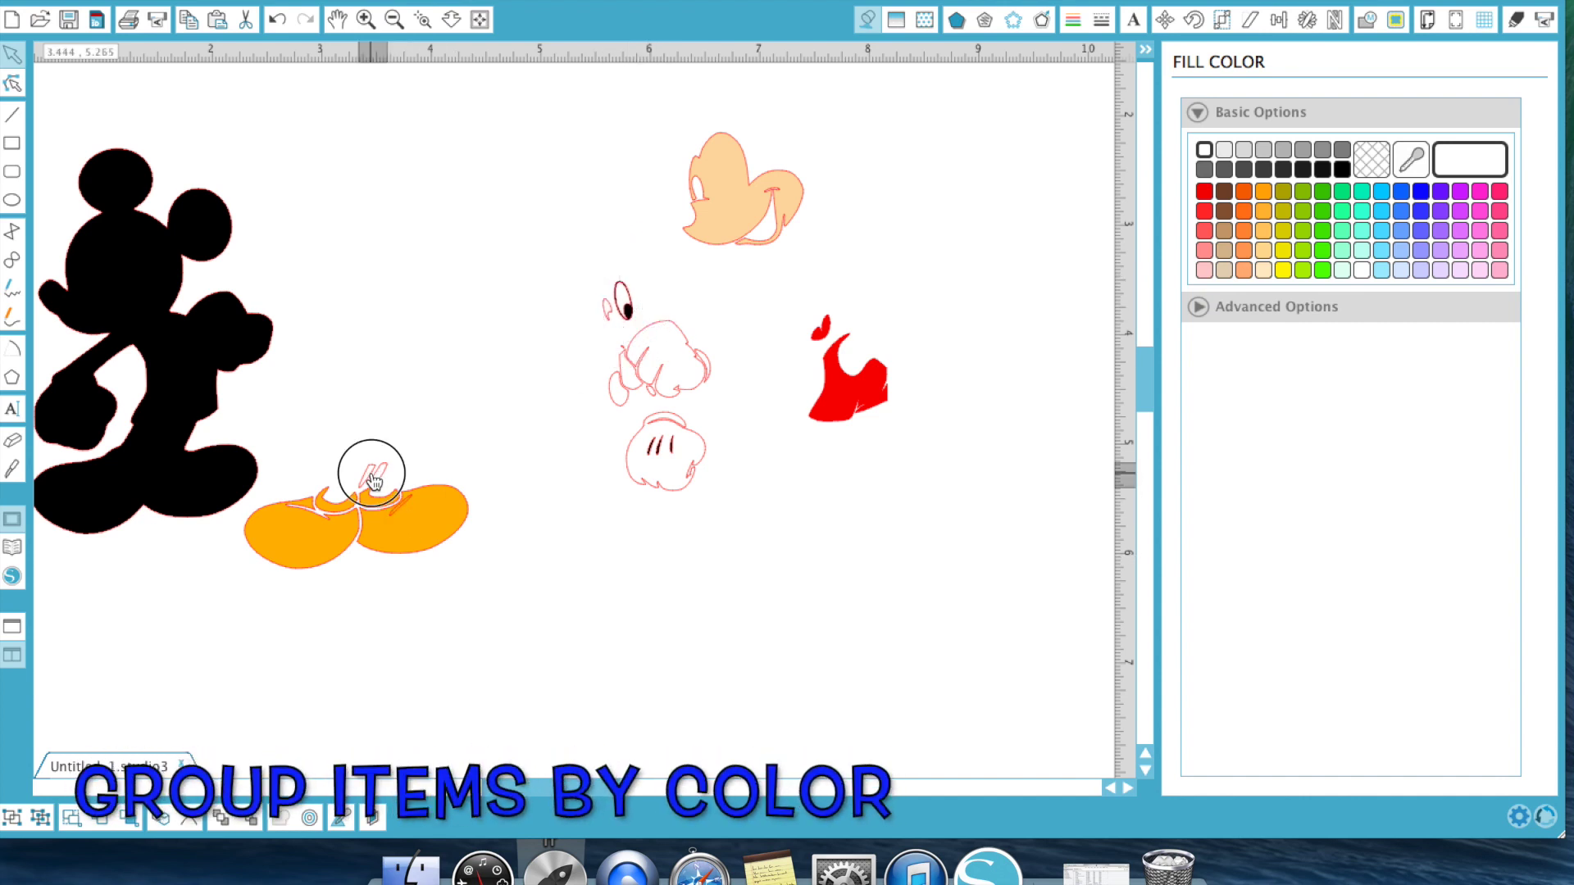
pyautogui.moveTo(373, 480); pyautogui.dragTo(592, 371)
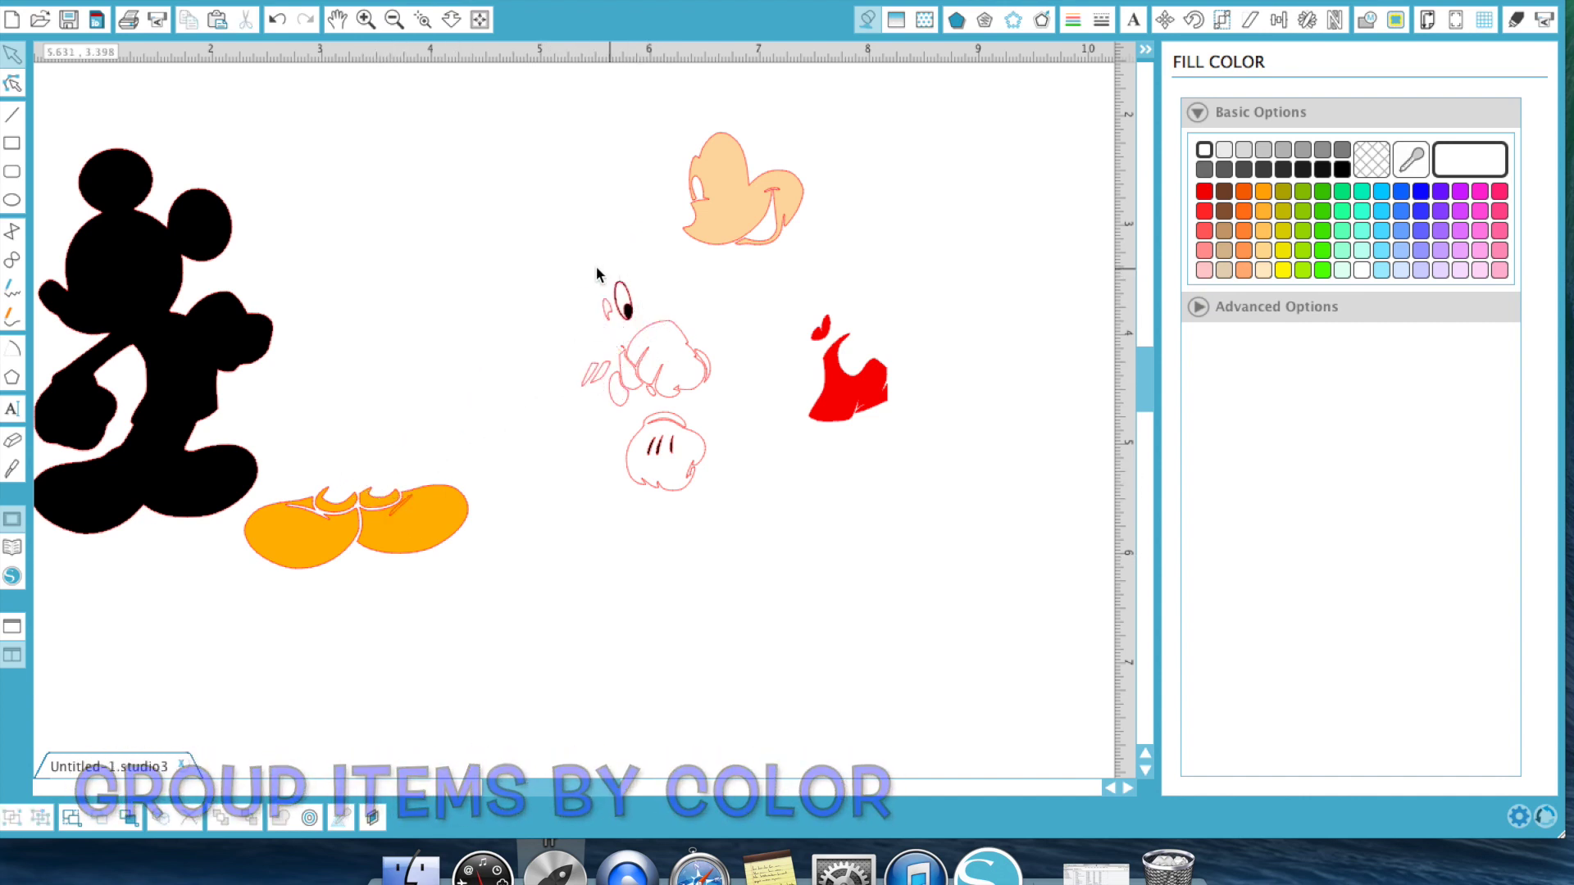
pyautogui.moveTo(564, 264); pyautogui.dragTo(716, 531)
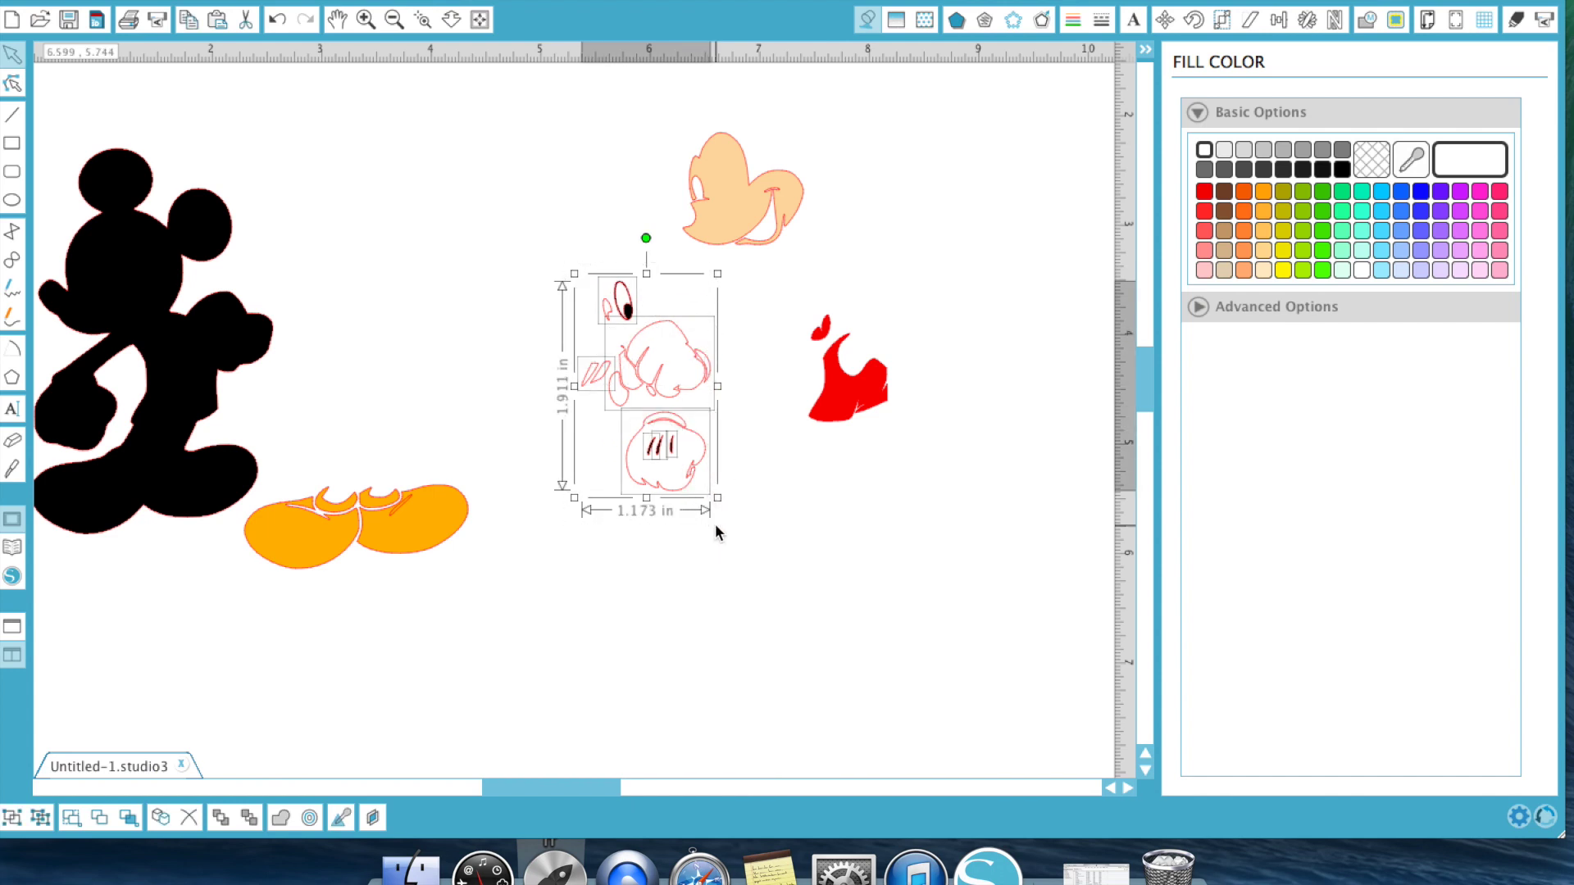
# Step: Select and deselect the face, red pieces, orange shoes, and black silhouette in turn to check each colour group
pyautogui.moveTo(666, 129); pyautogui.dragTo(835, 270)
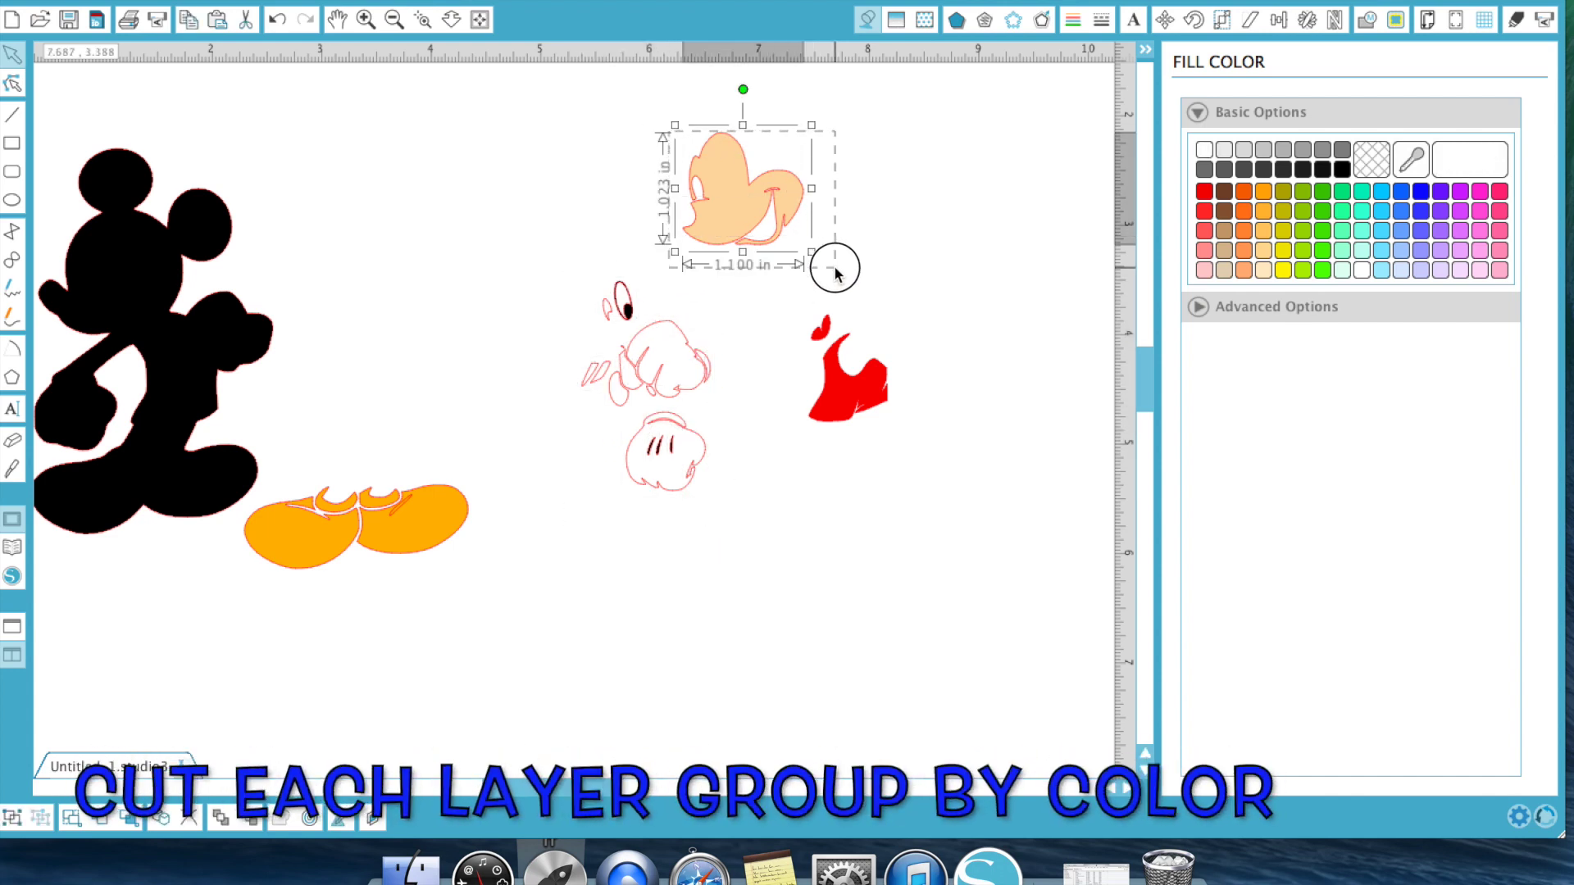
pyautogui.click(834, 266)
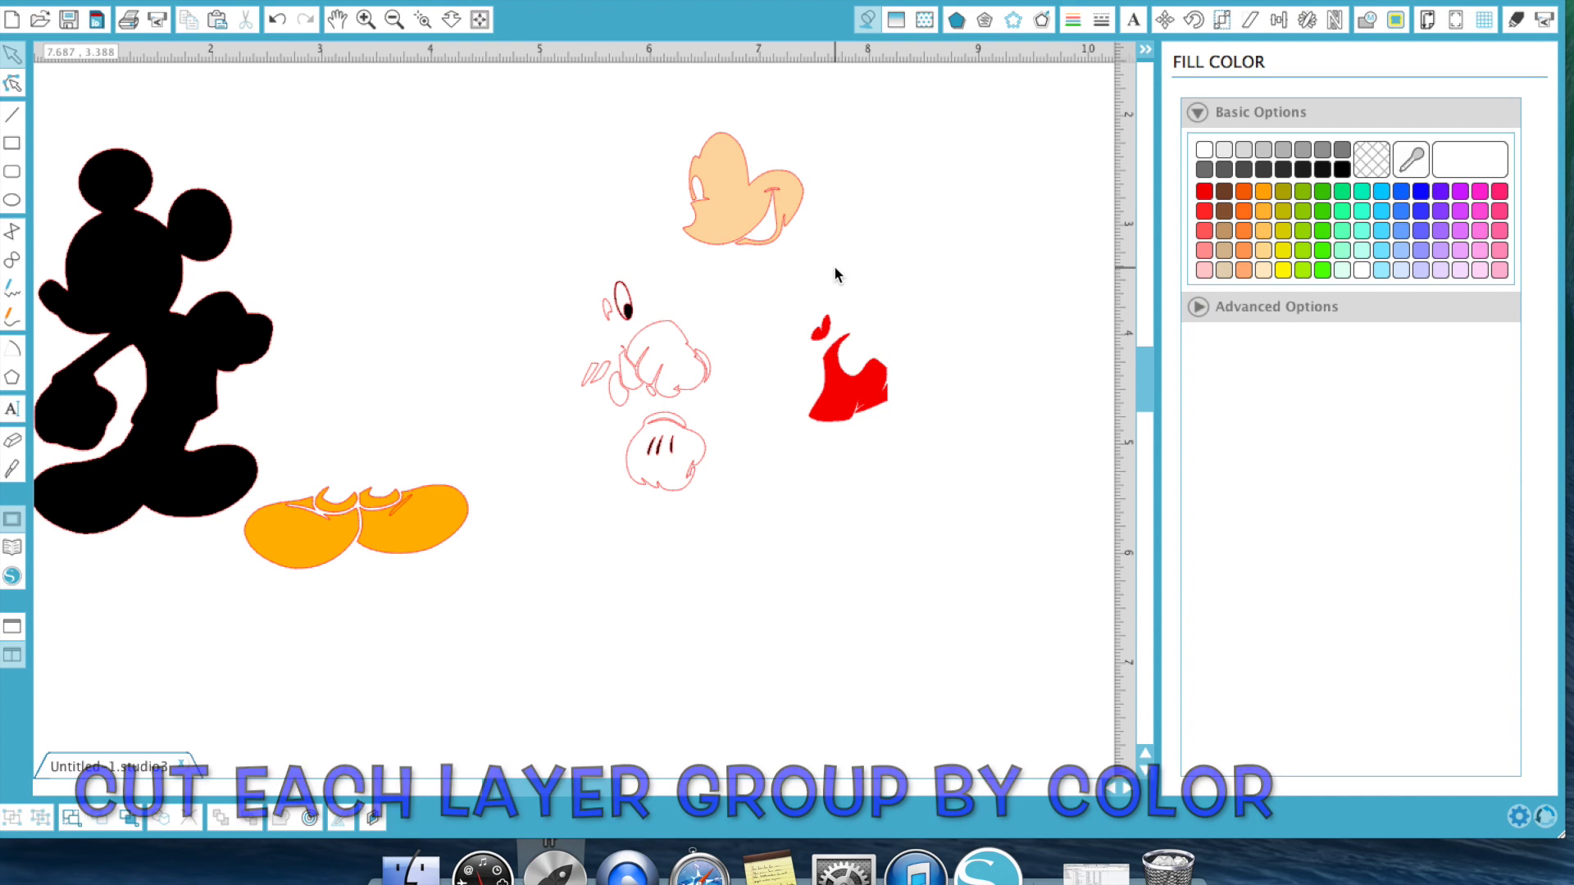
pyautogui.moveTo(771, 328); pyautogui.dragTo(908, 474)
pyautogui.click(410, 395)
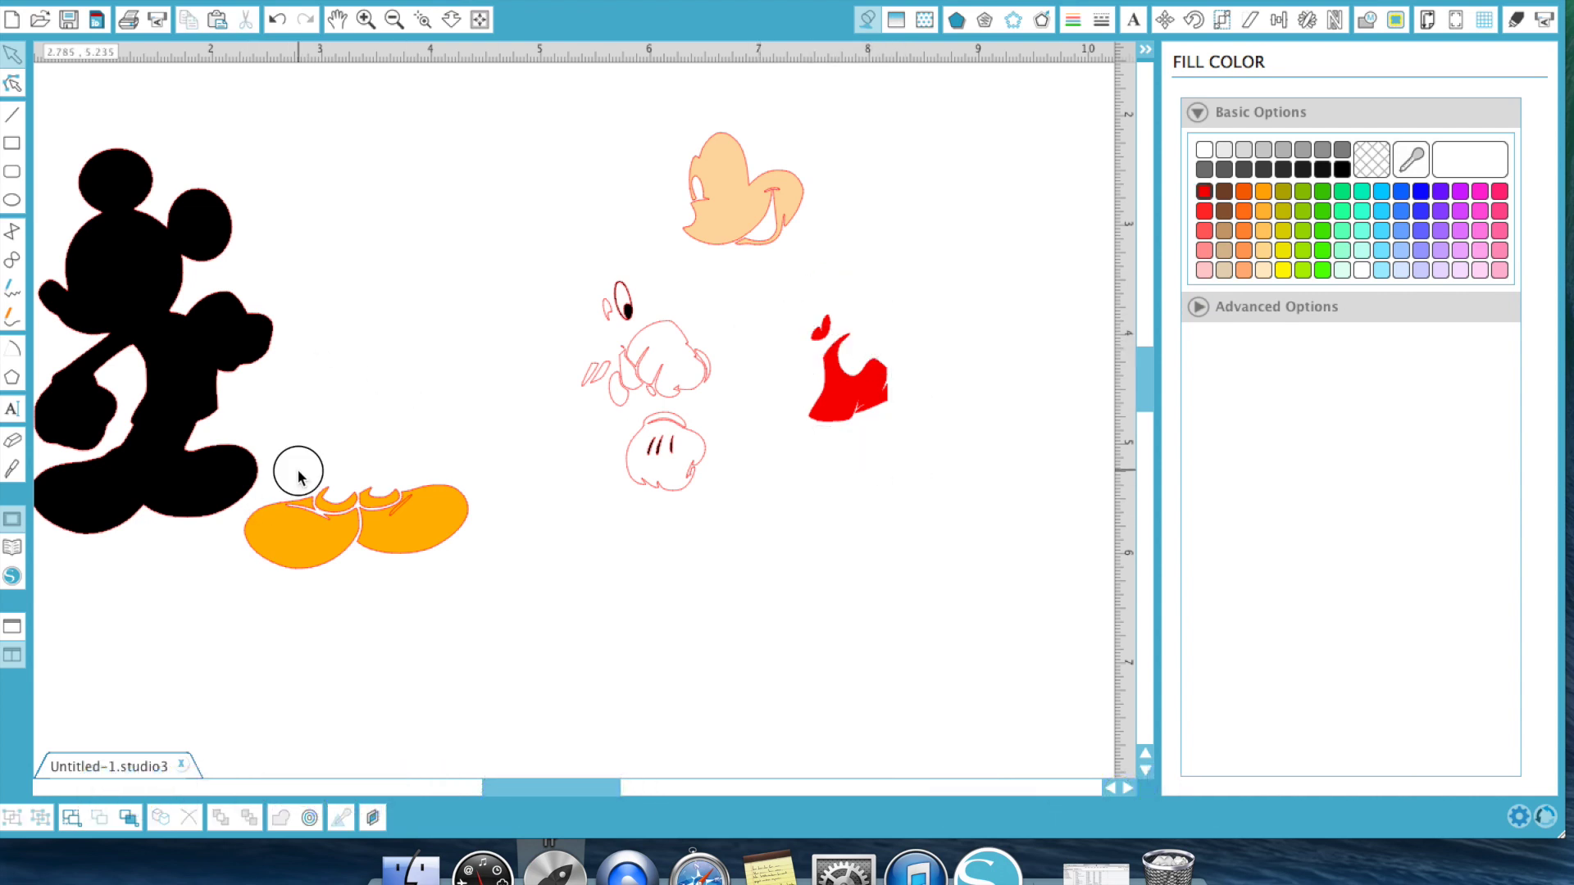
pyautogui.moveTo(292, 468); pyautogui.dragTo(509, 573)
pyautogui.click(327, 386)
pyautogui.click(195, 348)
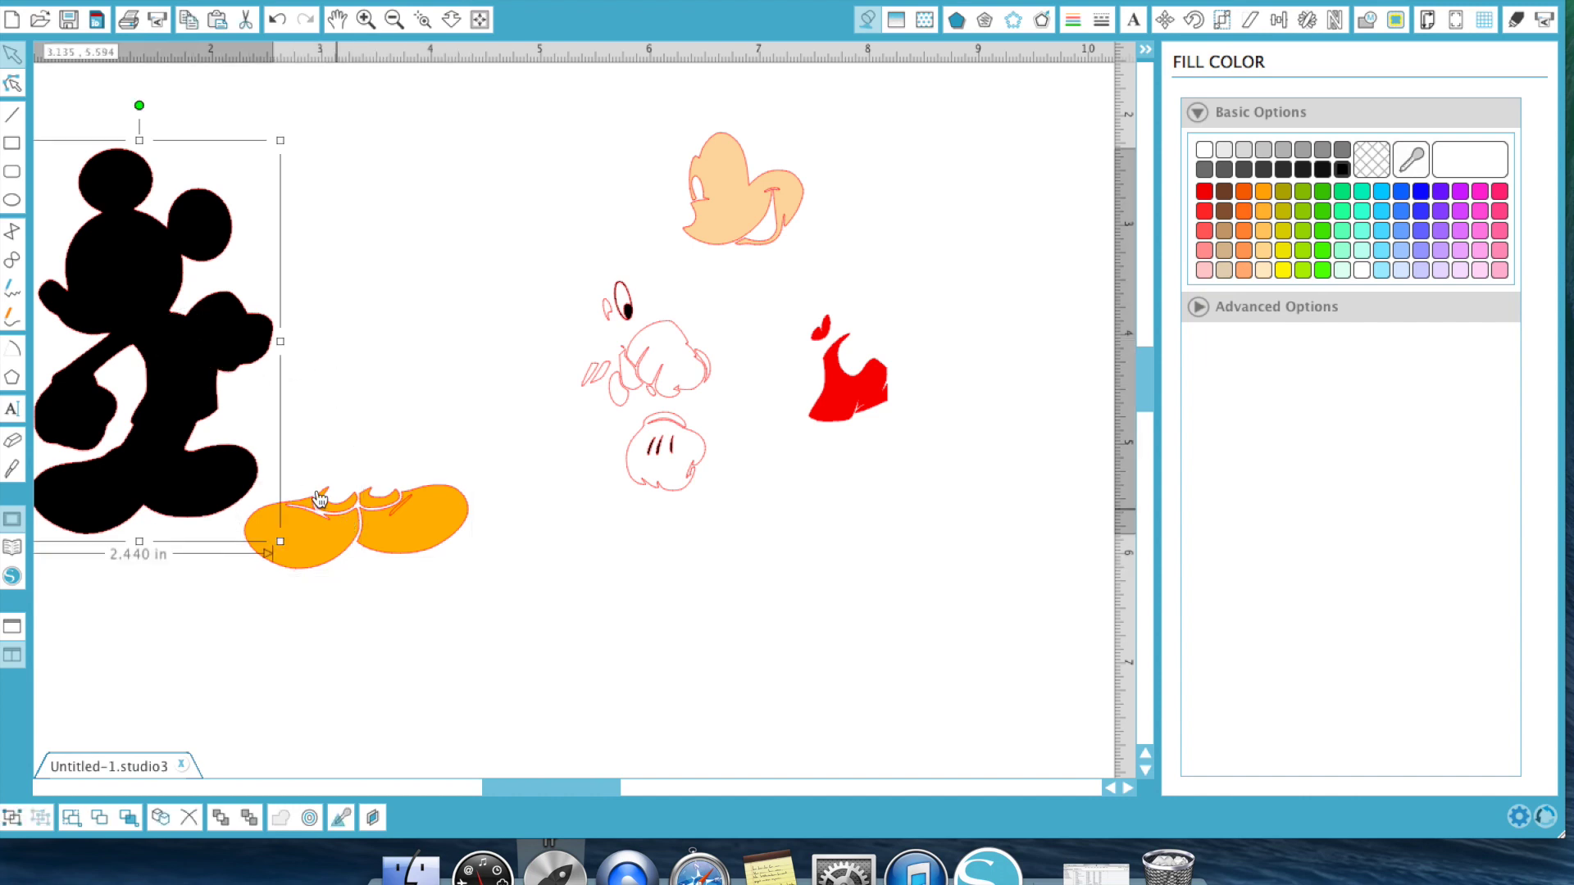
pyautogui.click(303, 457)
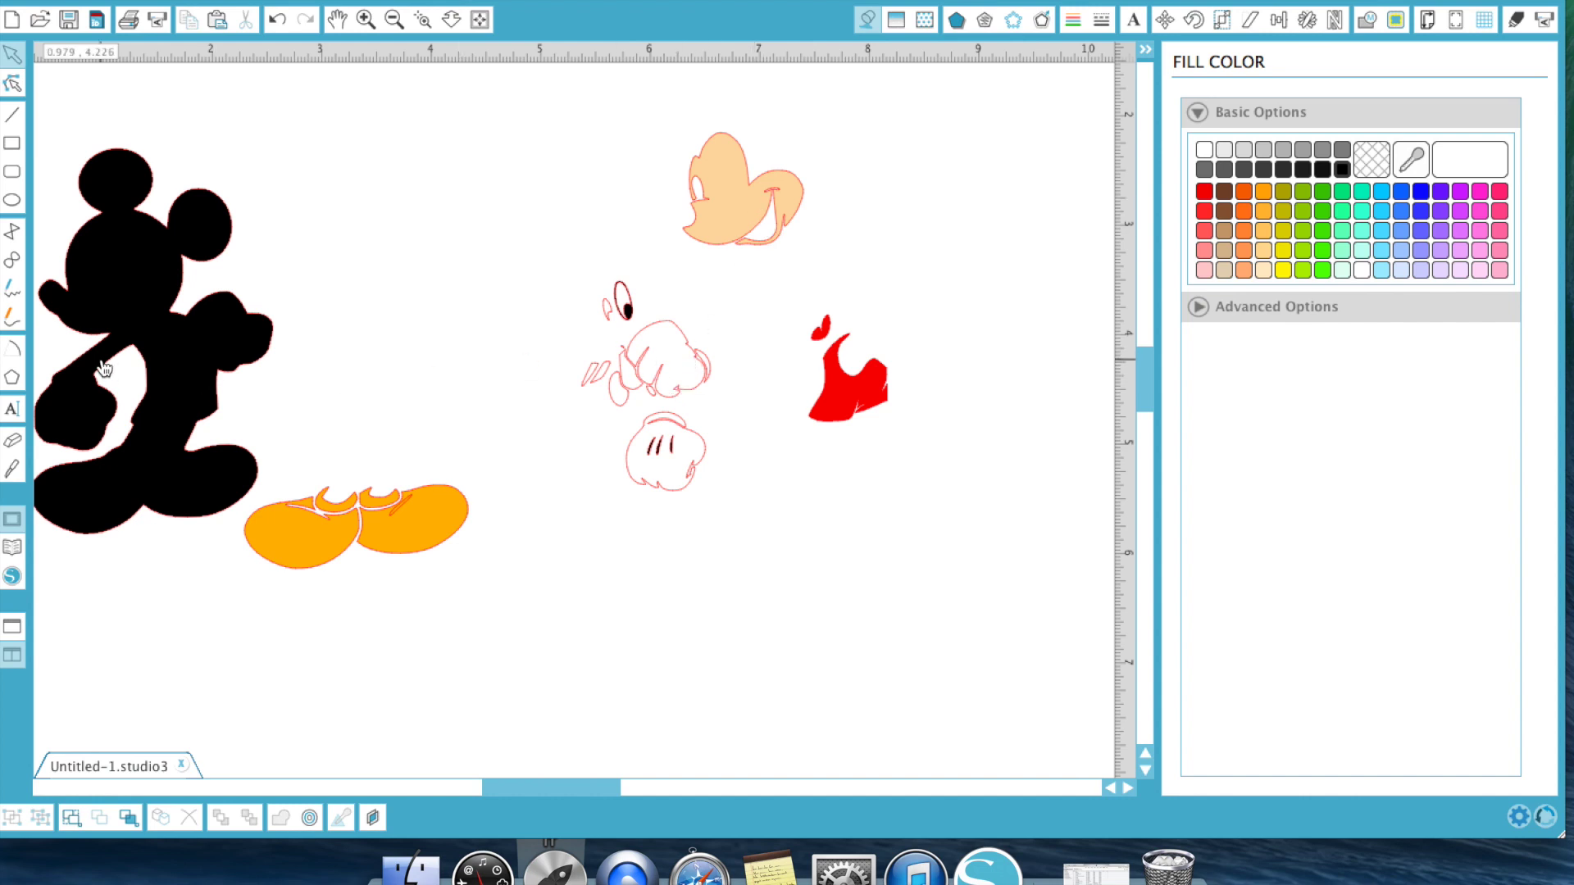
# Step: Reposition the black silhouette and place the face, both white gloves, and the eye onto it
pyautogui.moveTo(204, 361); pyautogui.dragTo(457, 303)
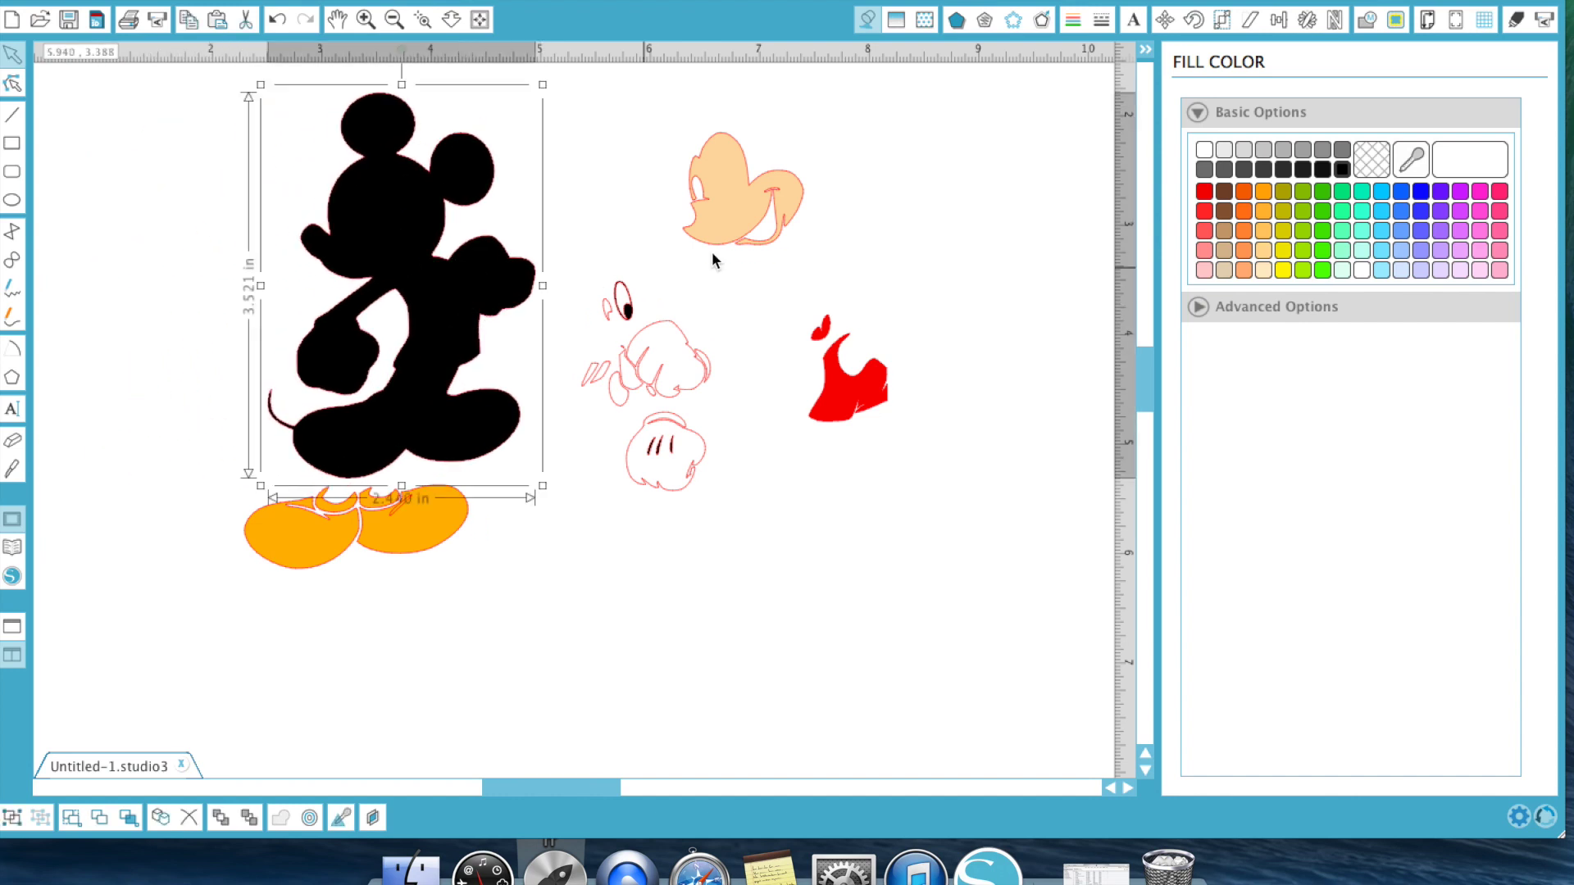
pyautogui.moveTo(759, 208); pyautogui.dragTo(400, 238)
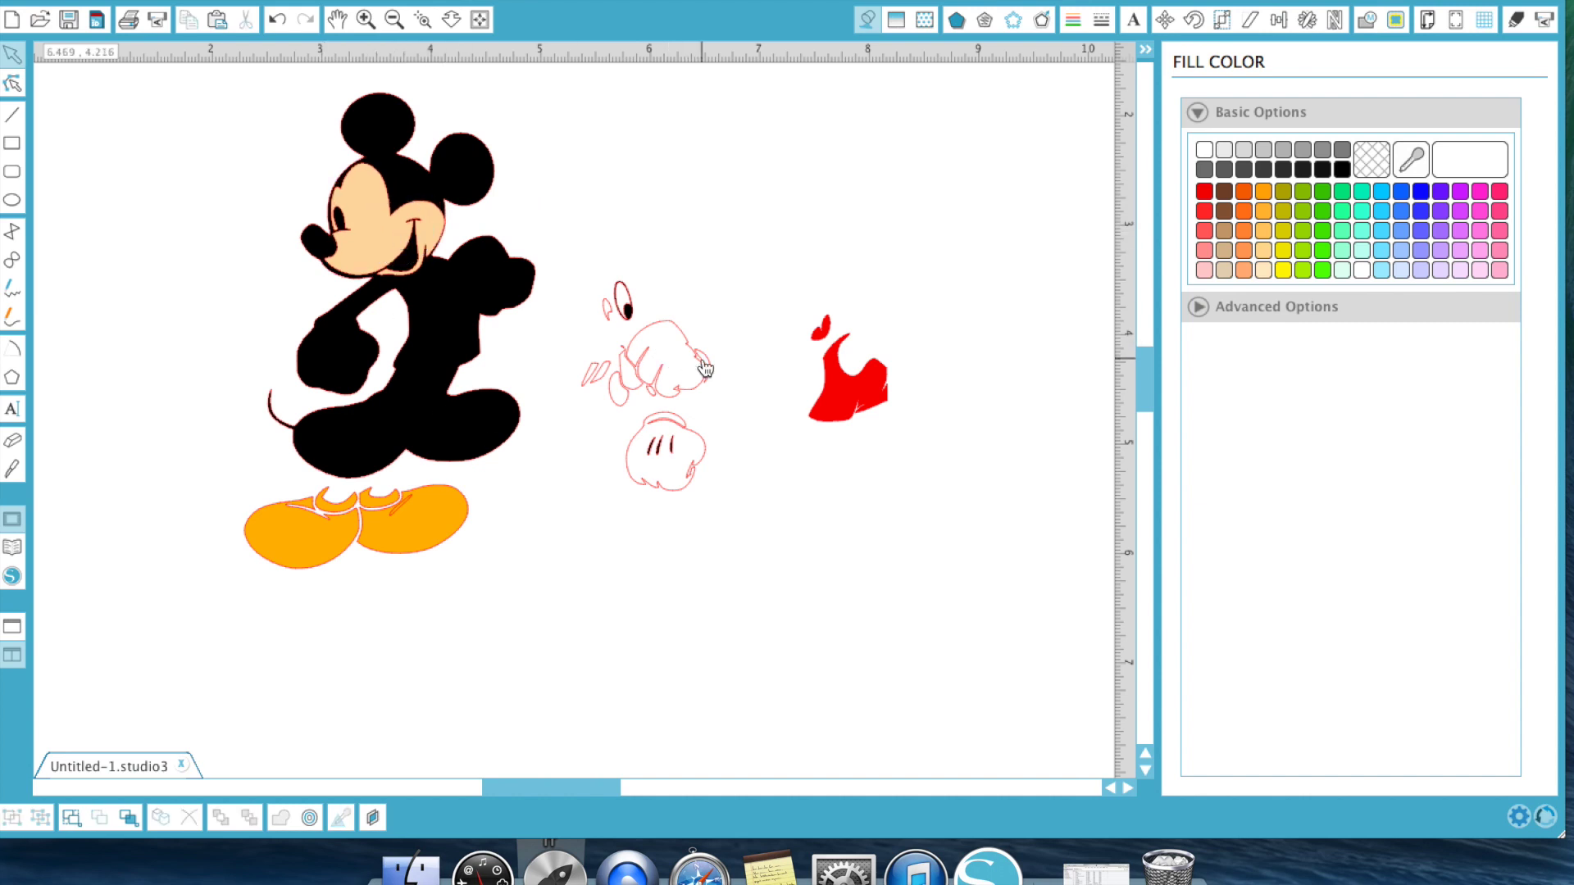
pyautogui.moveTo(705, 369); pyautogui.dragTo(524, 283)
pyautogui.moveTo(677, 461); pyautogui.dragTo(352, 377)
pyautogui.moveTo(617, 300); pyautogui.dragTo(355, 218)
# Step: Put the red shorts, tongue, orange shoes, pink shoelace strokes, and finger marks back on Mickey
pyautogui.moveTo(876, 404); pyautogui.dragTo(436, 348)
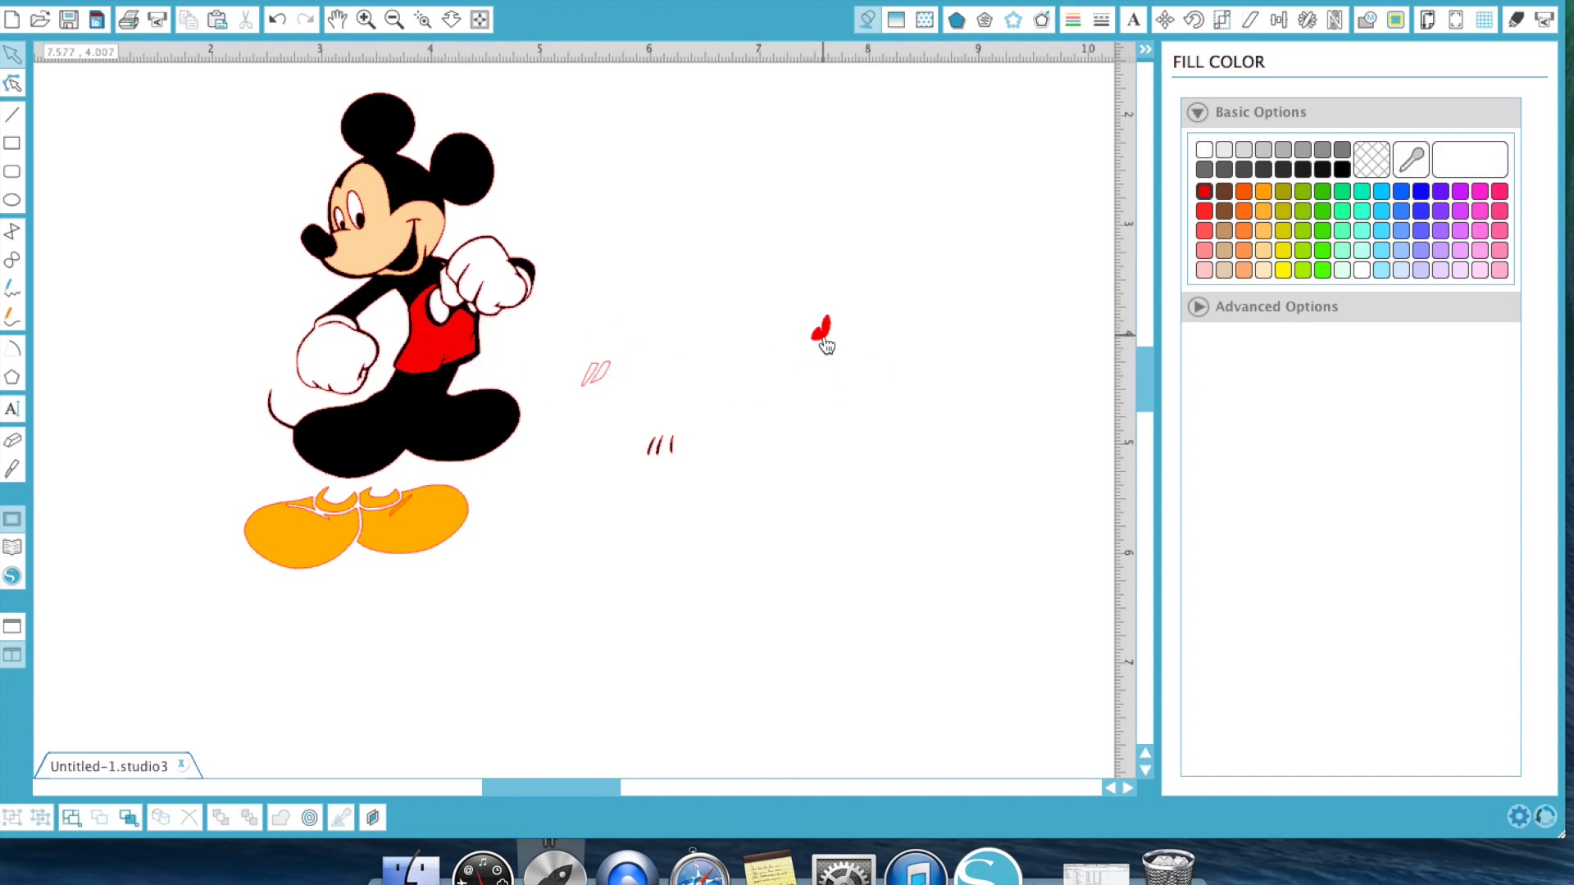
pyautogui.moveTo(822, 334); pyautogui.dragTo(413, 274)
pyautogui.moveTo(348, 535); pyautogui.dragTo(401, 446)
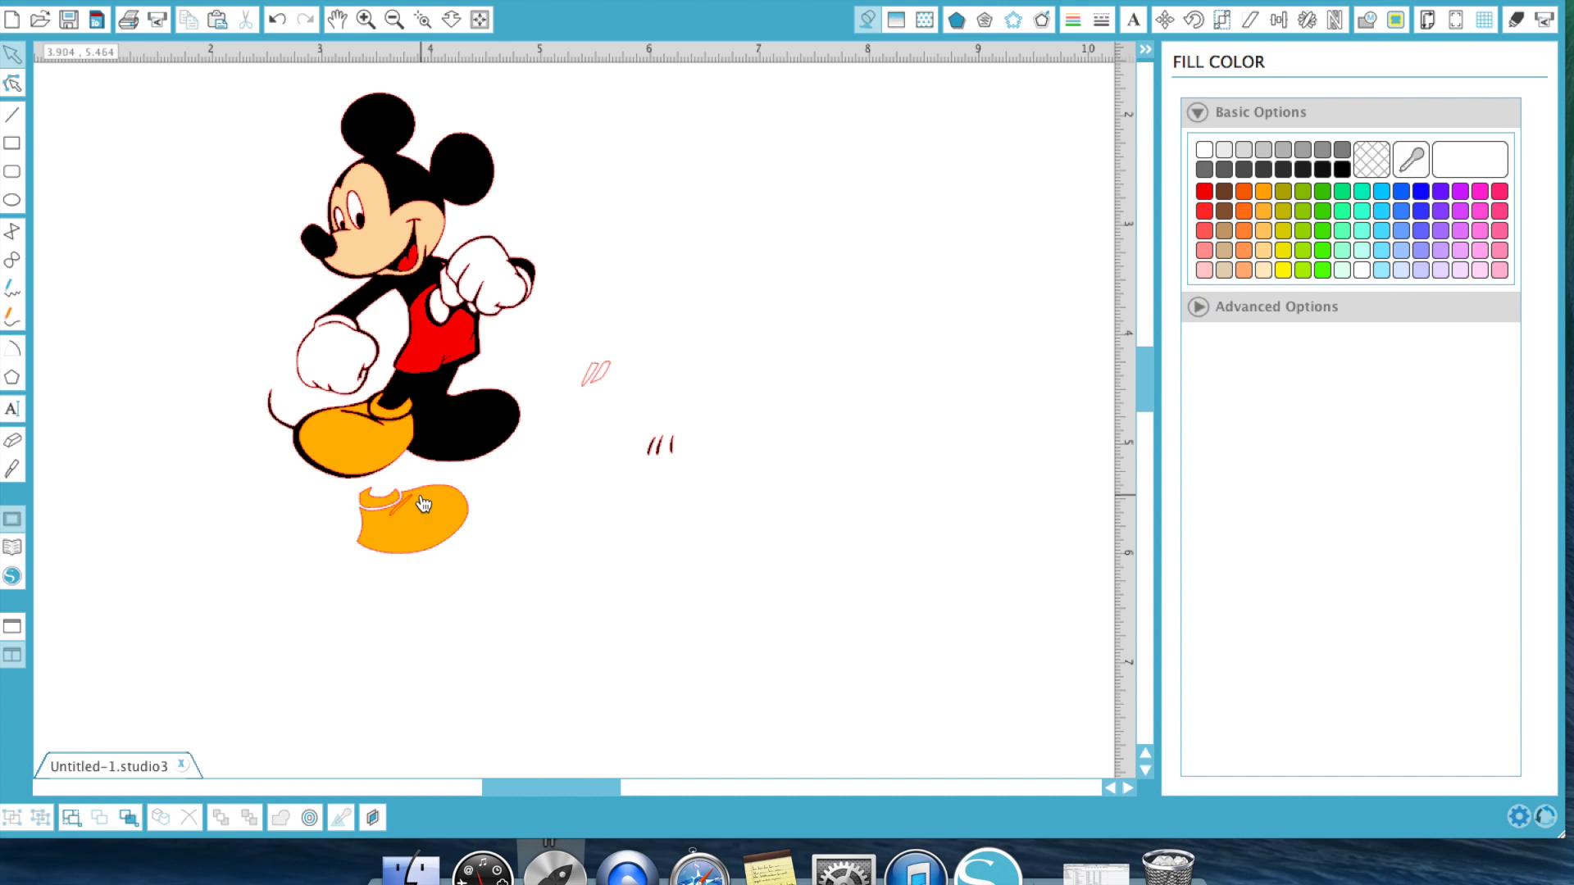
pyautogui.moveTo(426, 509); pyautogui.dragTo(481, 407)
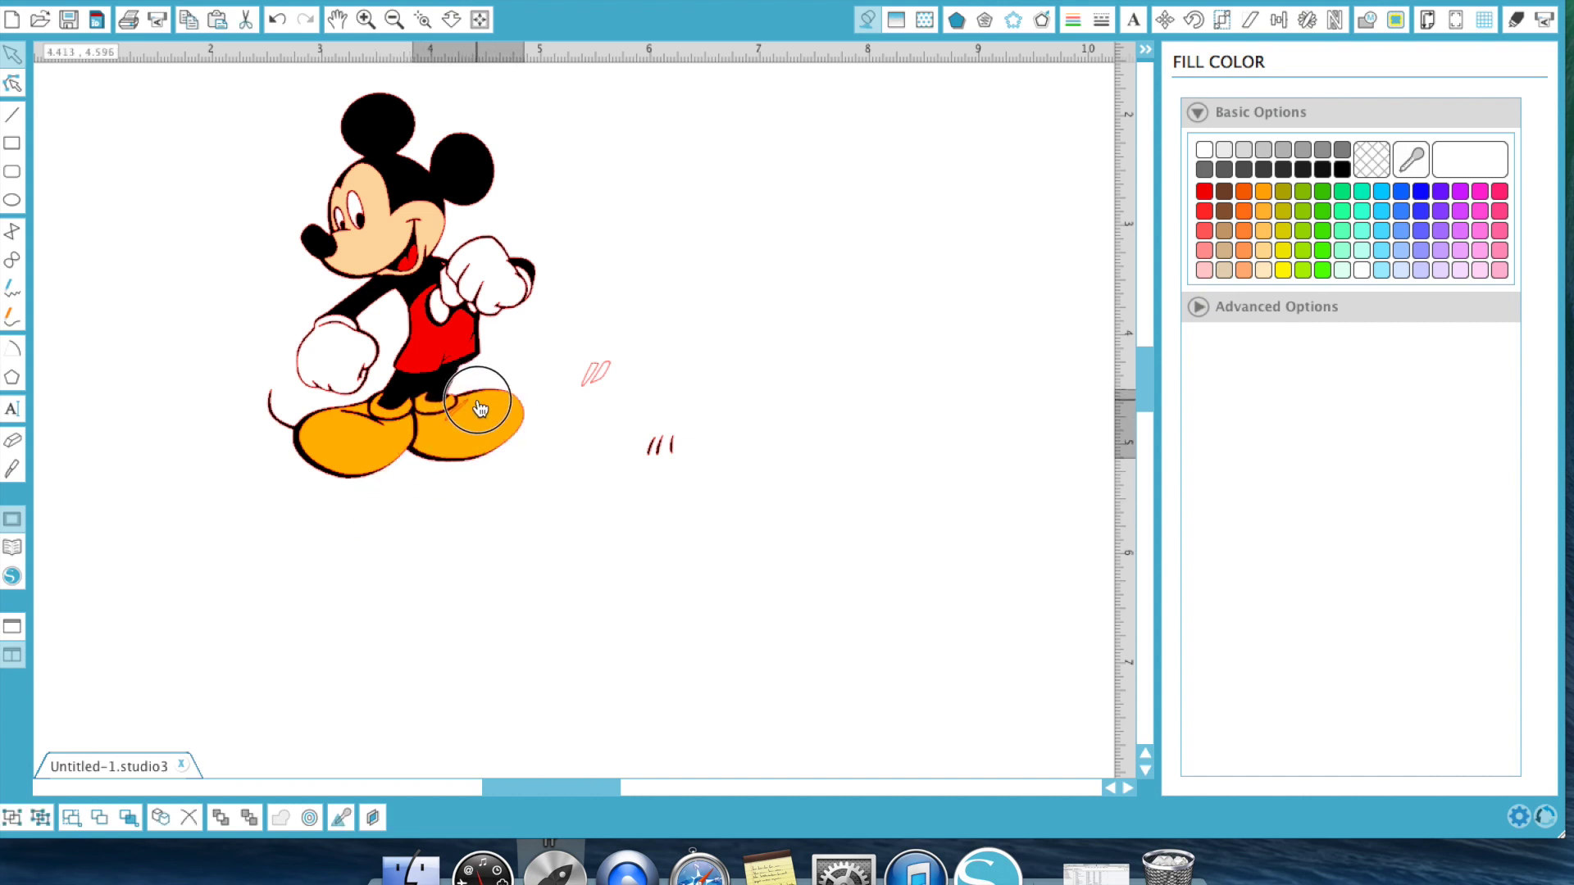
pyautogui.moveTo(597, 372); pyautogui.dragTo(427, 392)
pyautogui.click(541, 391)
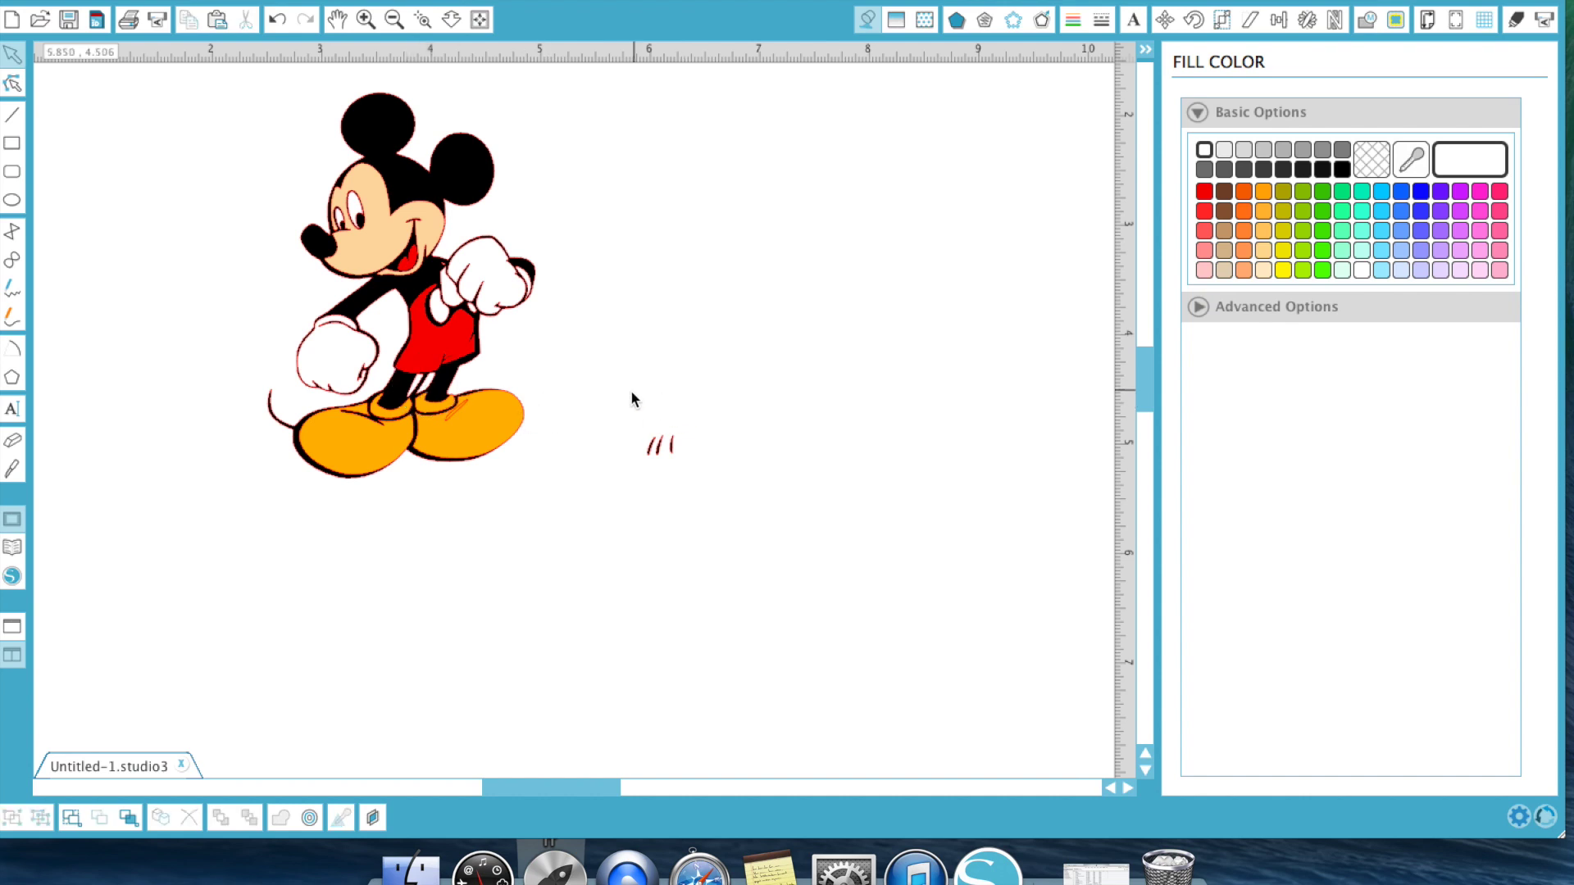
pyautogui.click(661, 448)
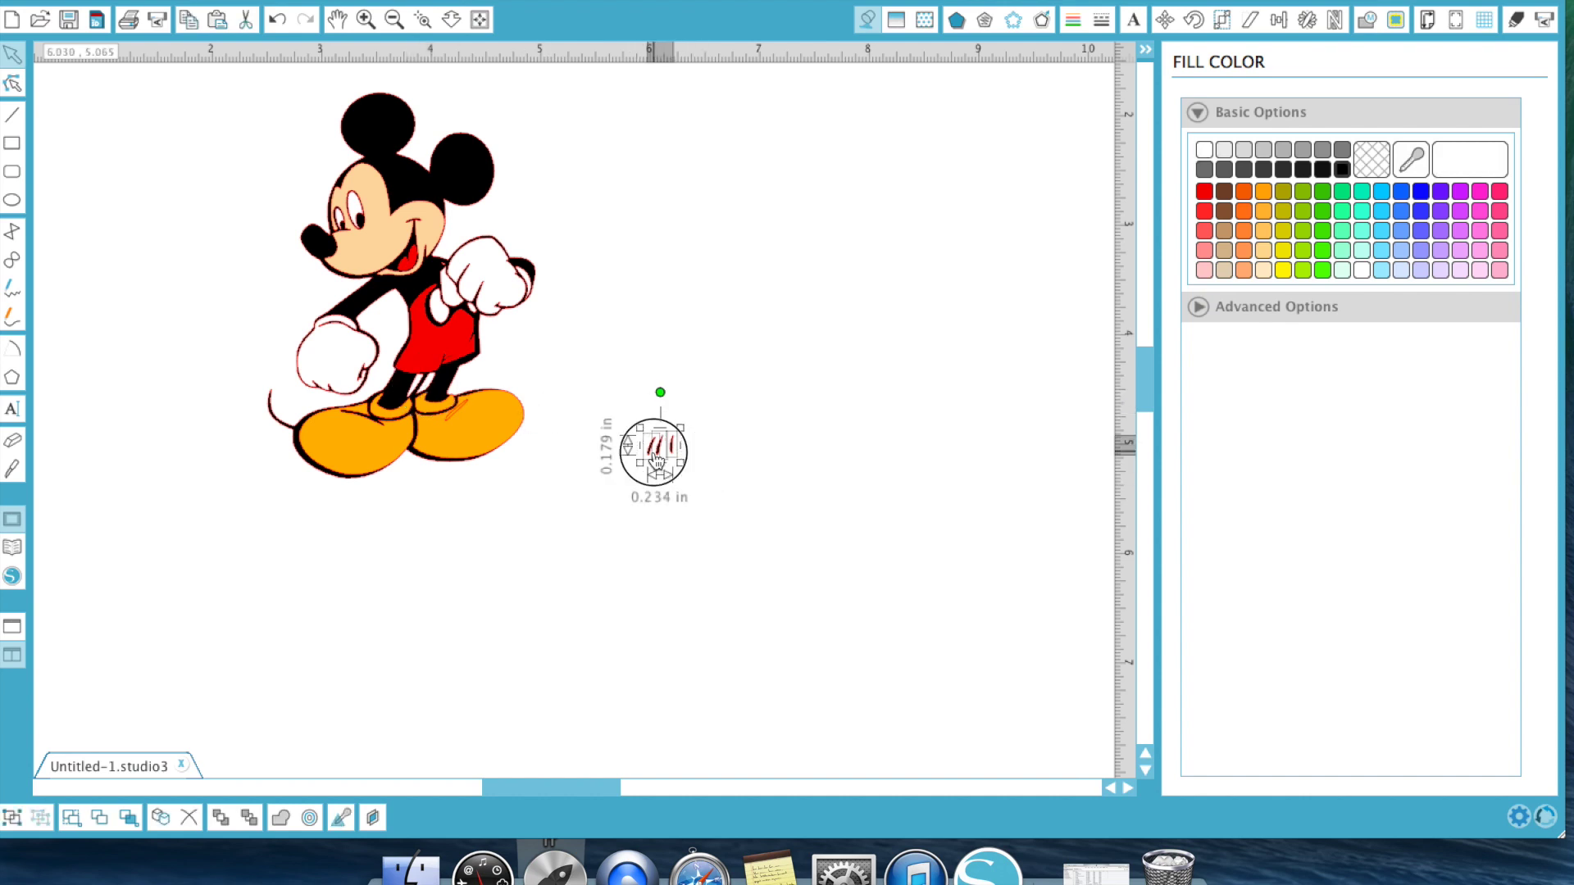
pyautogui.moveTo(656, 457)
pyautogui.mouseDown()
pyautogui.moveTo(395, 431)
pyautogui.moveTo(329, 366)
pyautogui.mouseUp()
pyautogui.click(659, 405)
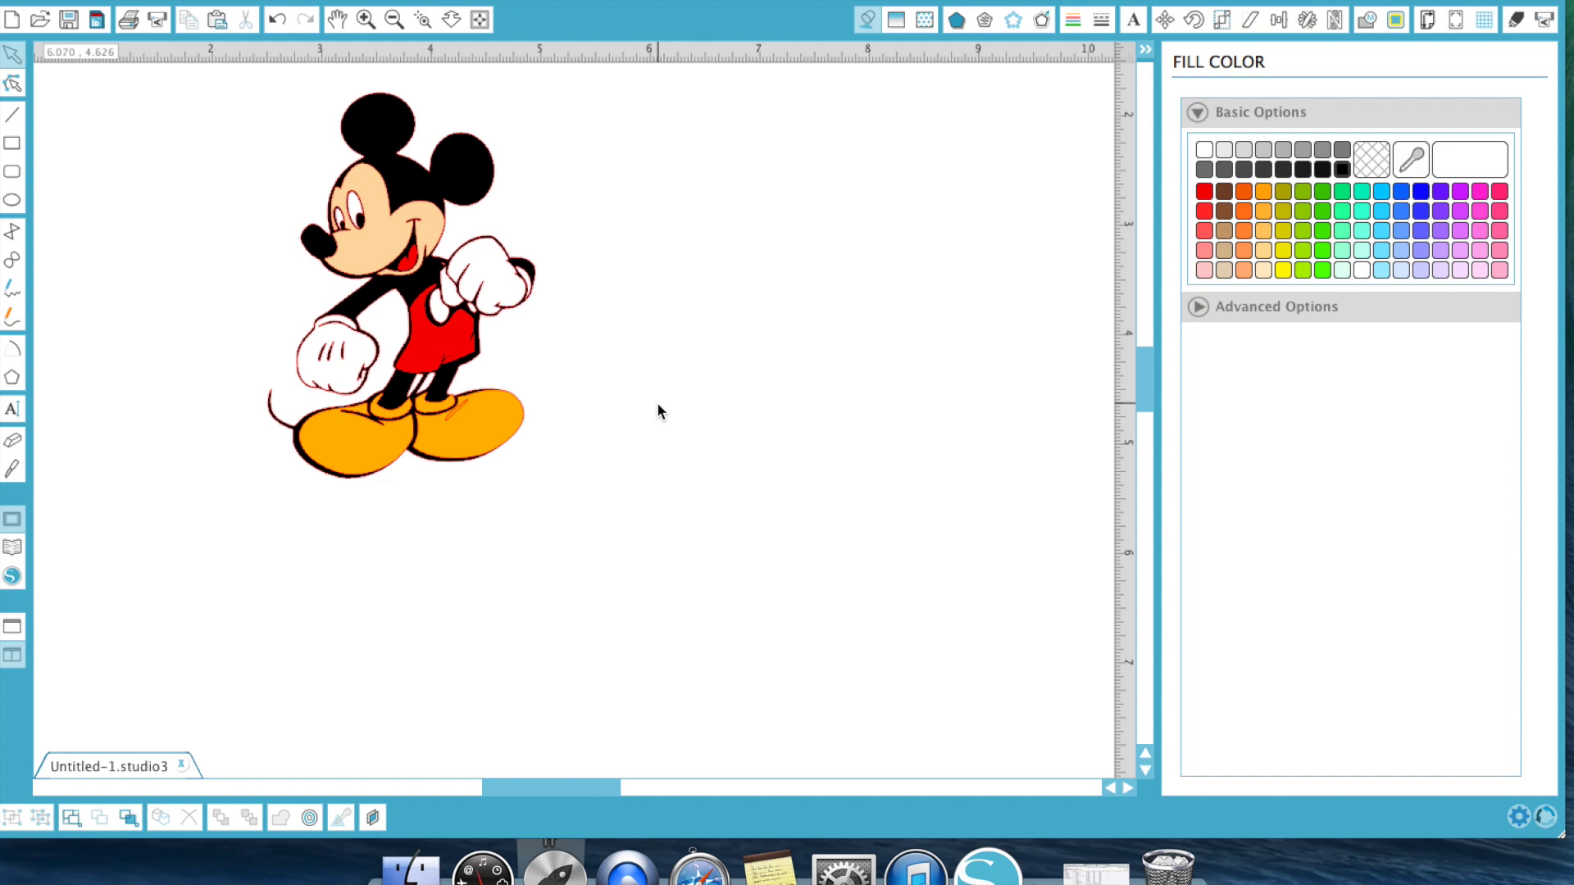
pyautogui.click(453, 334)
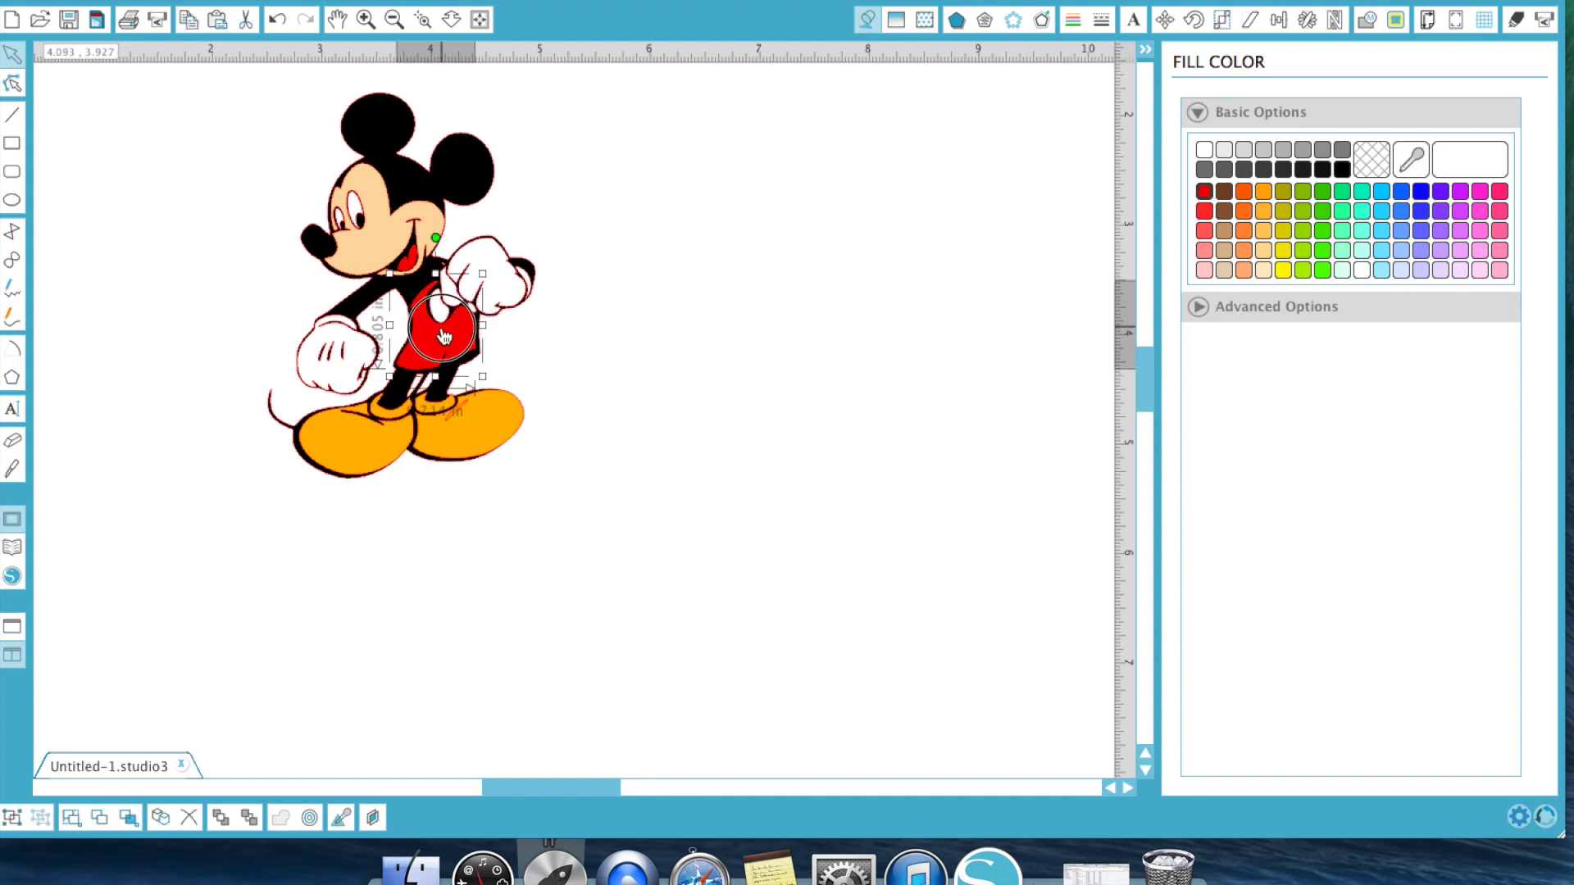
pyautogui.click(445, 341)
pyautogui.moveTo(445, 342); pyautogui.dragTo(443, 336)
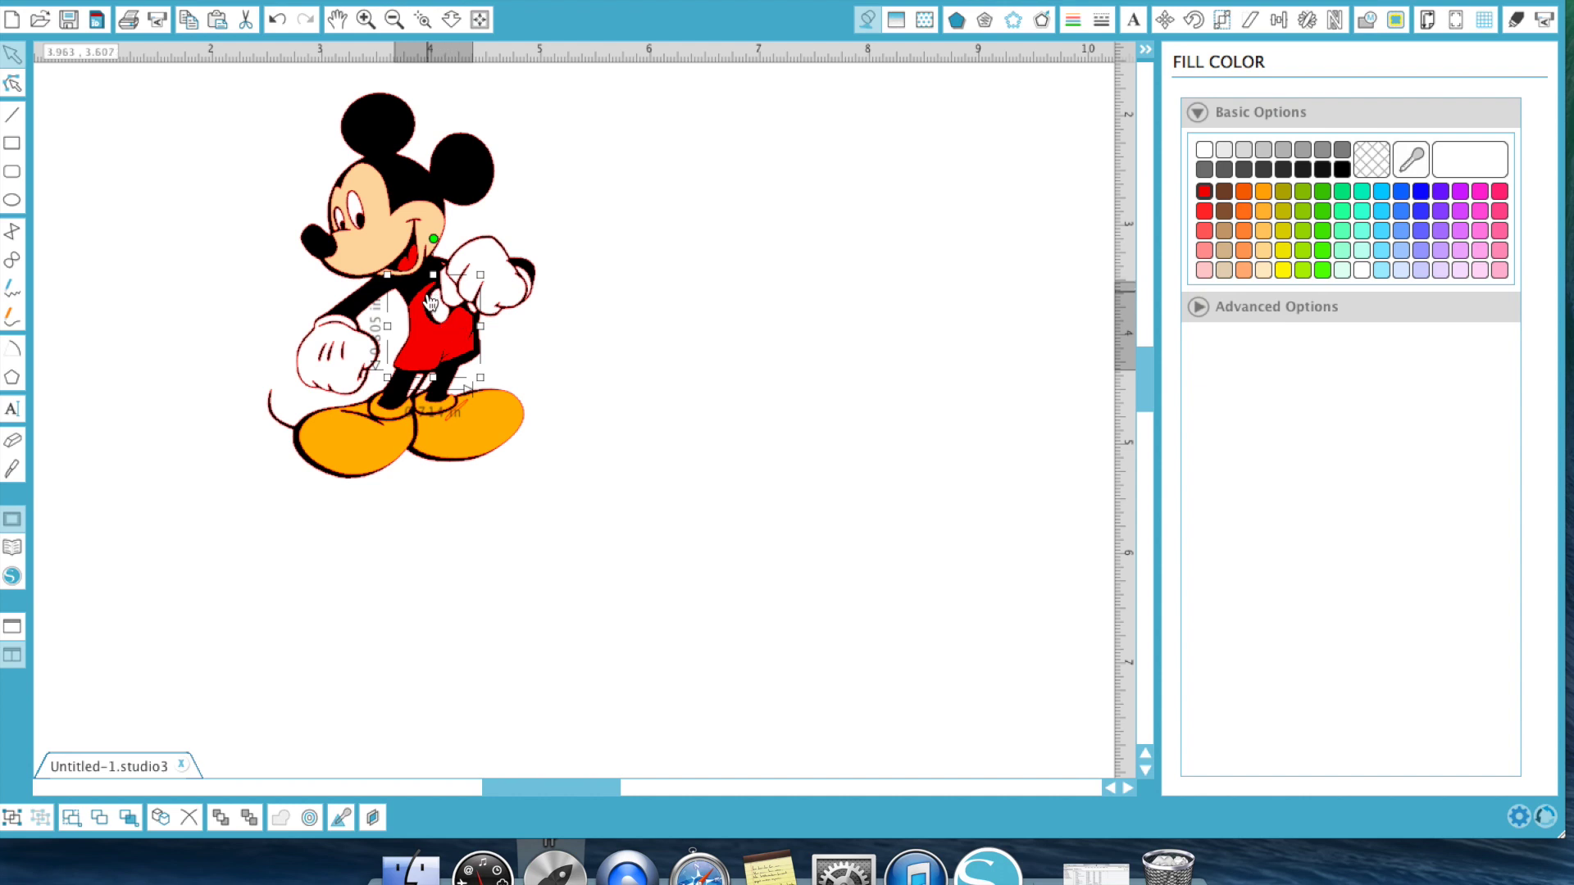
pyautogui.moveTo(441, 342); pyautogui.dragTo(444, 343)
pyautogui.click(558, 341)
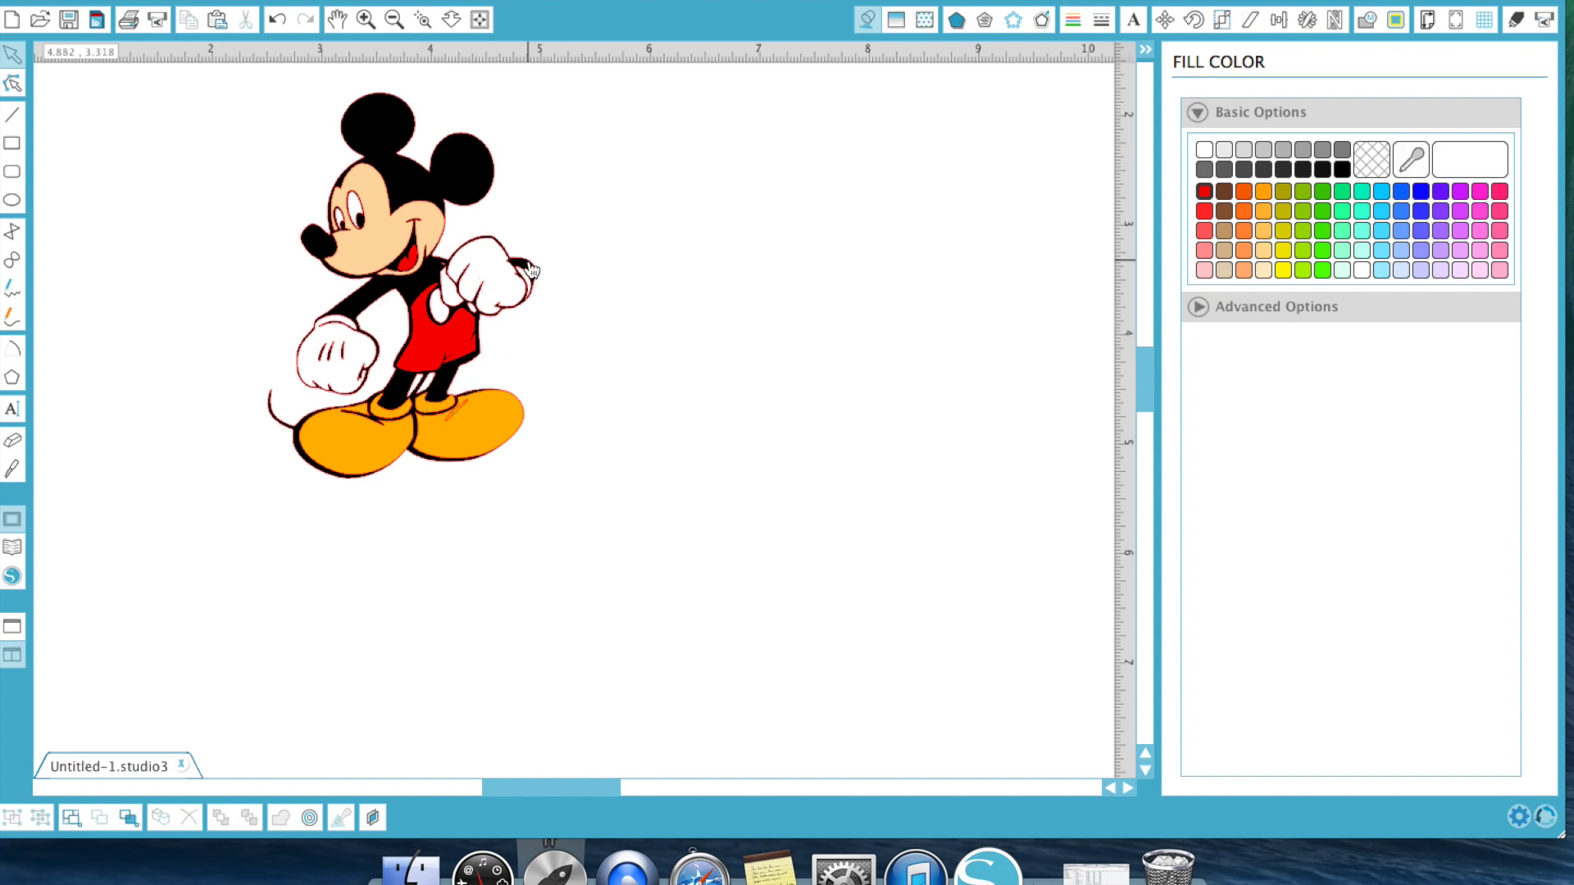